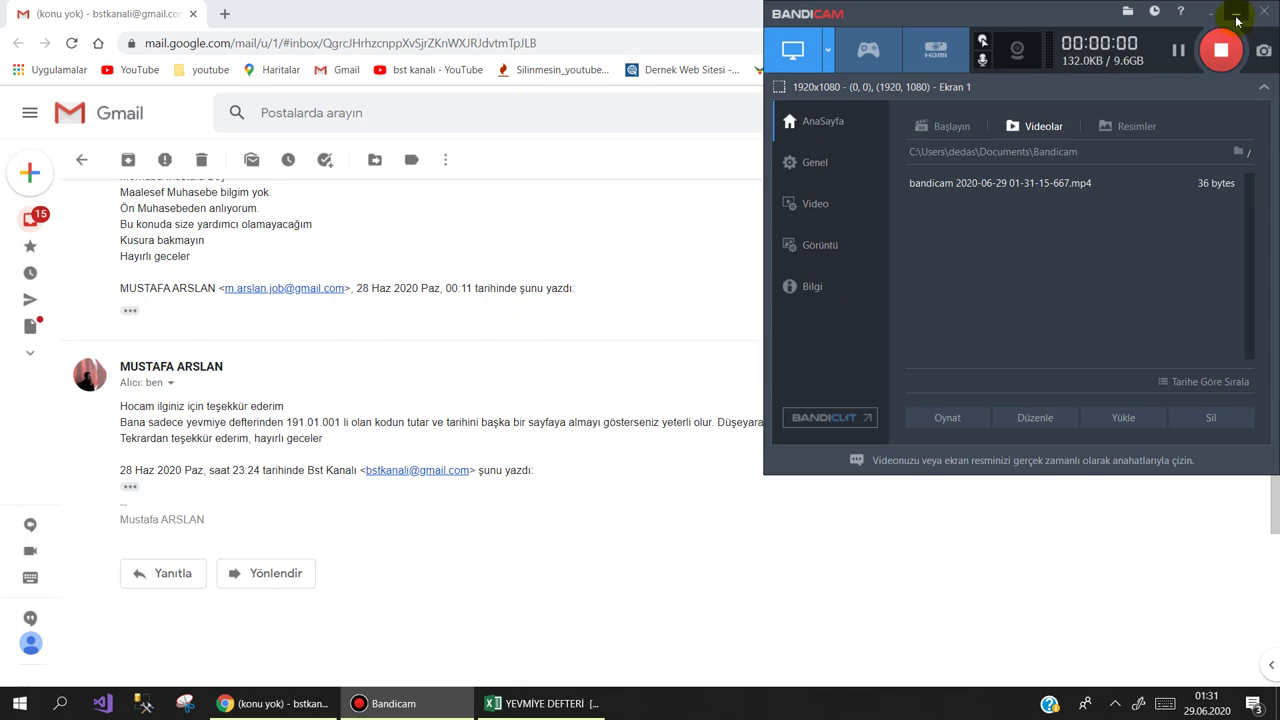
Read the Gmail request to copy 191.01.001 amounts and dates, then show the YEVMİYE DEFTERİ workbook
left_click(1237, 20)
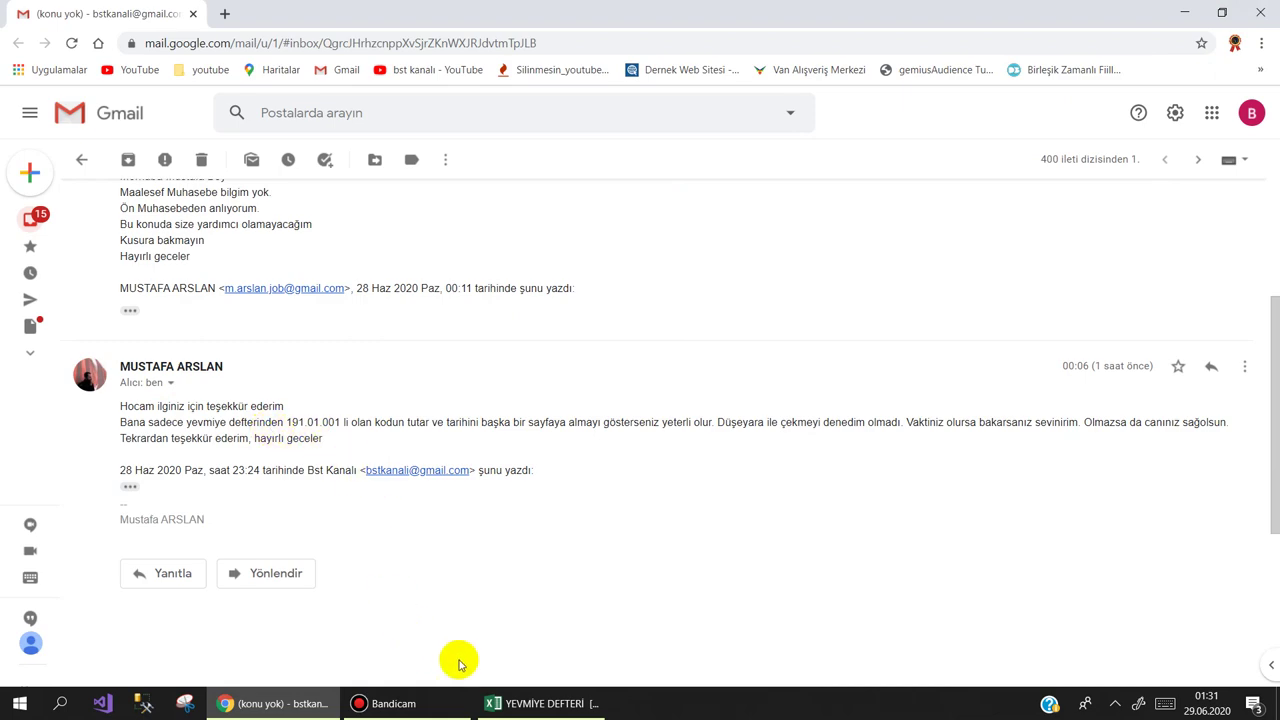
left_click(505, 703)
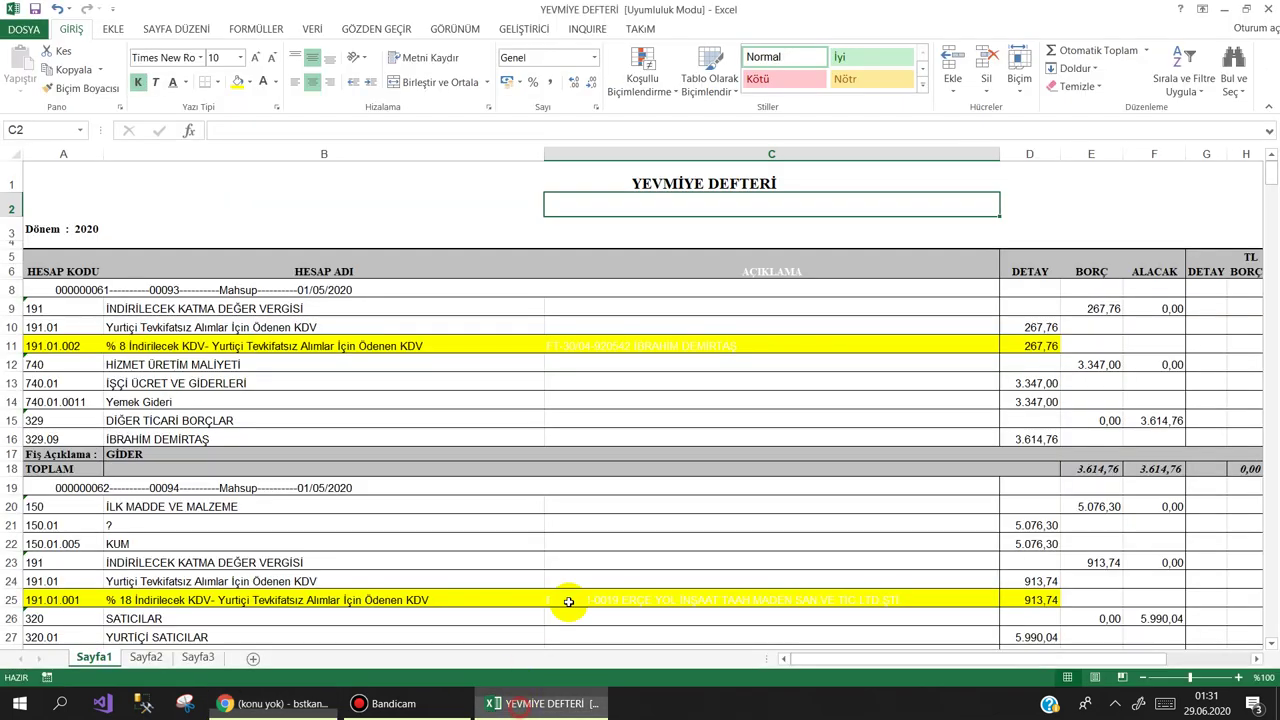
mouse_move(1272, 175)
left_mouse_down()
mouse_move(1272, 550)
mouse_move(1272, 140)
left_mouse_up()
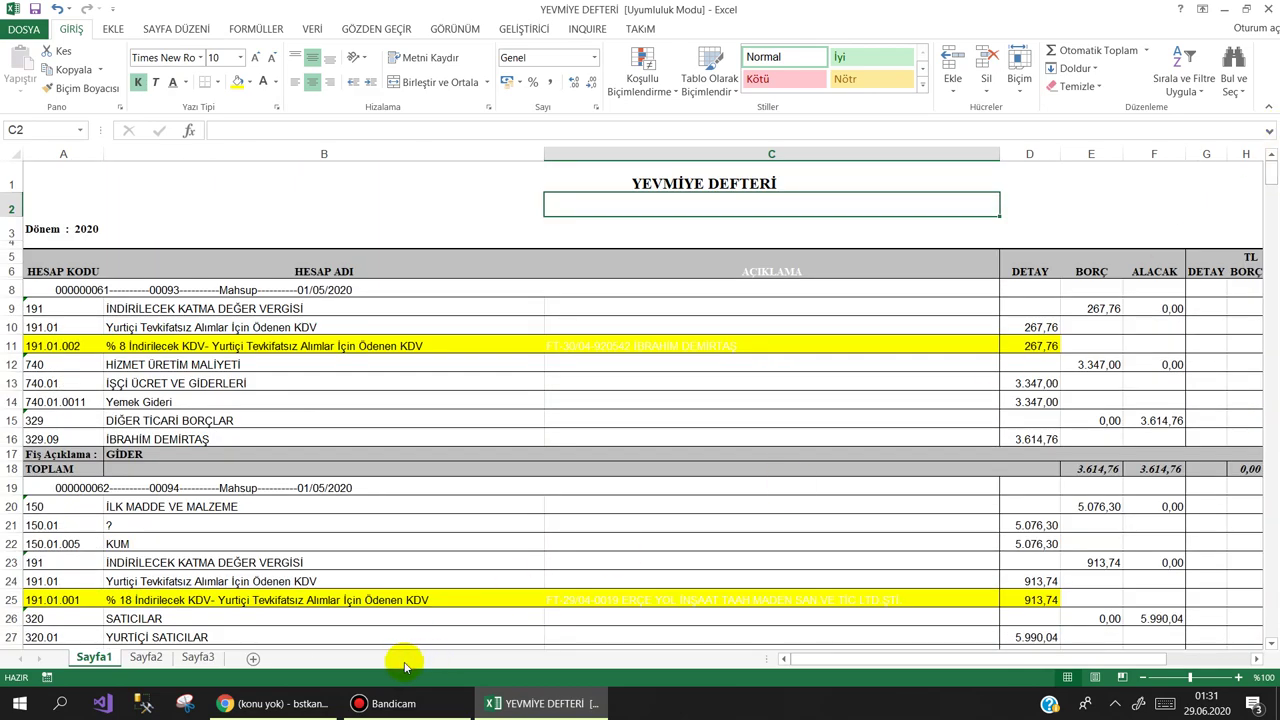
left_click(268, 703)
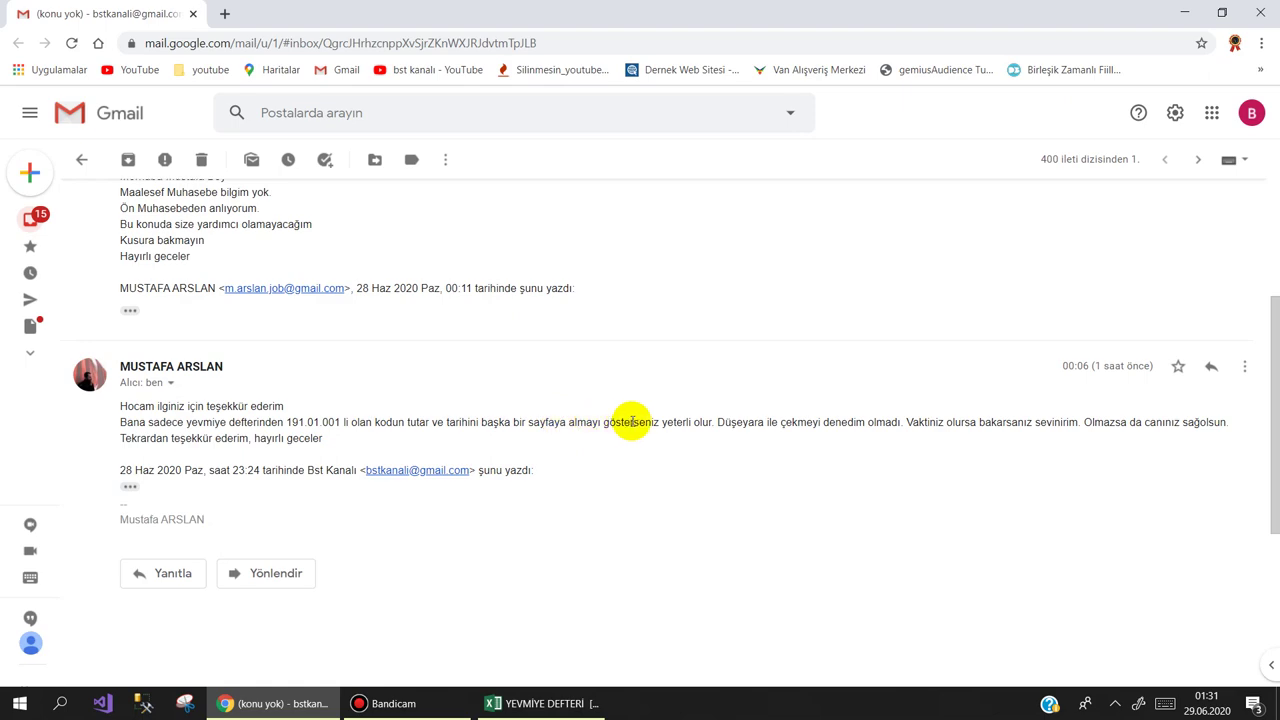
left_click(545, 703)
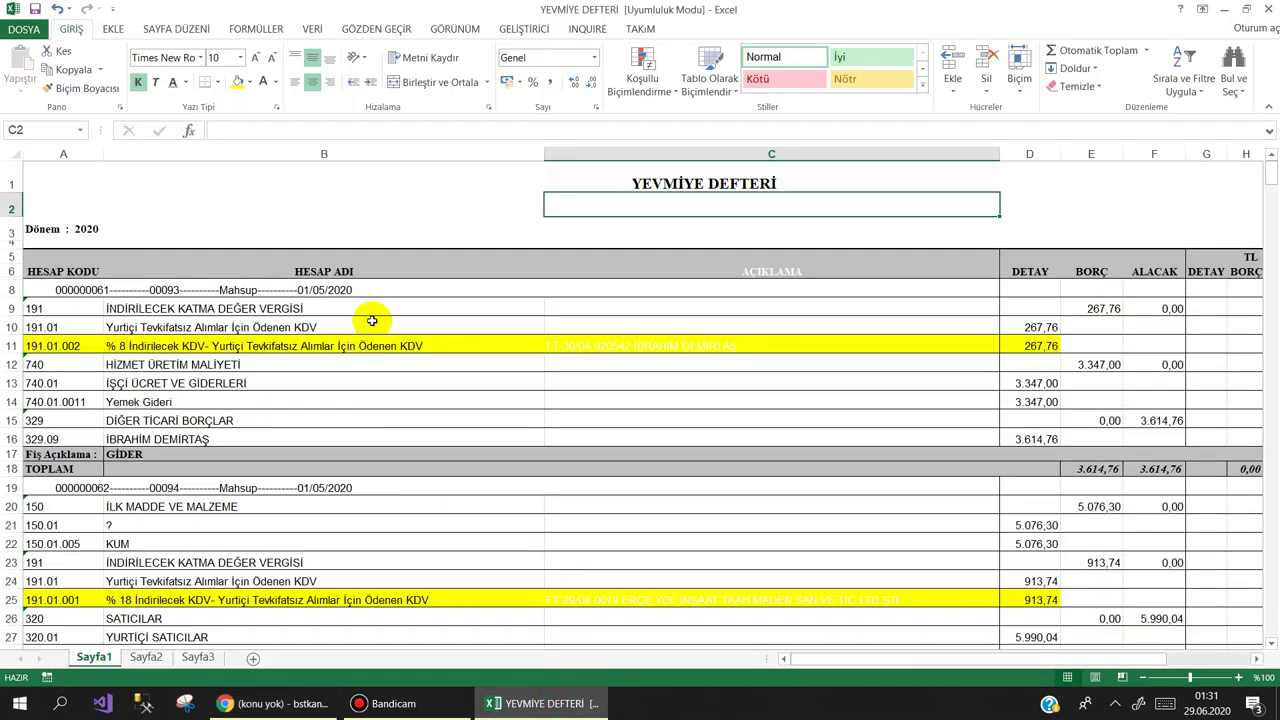
left_click(115, 289)
left_click_drag(241, 130, 567, 130)
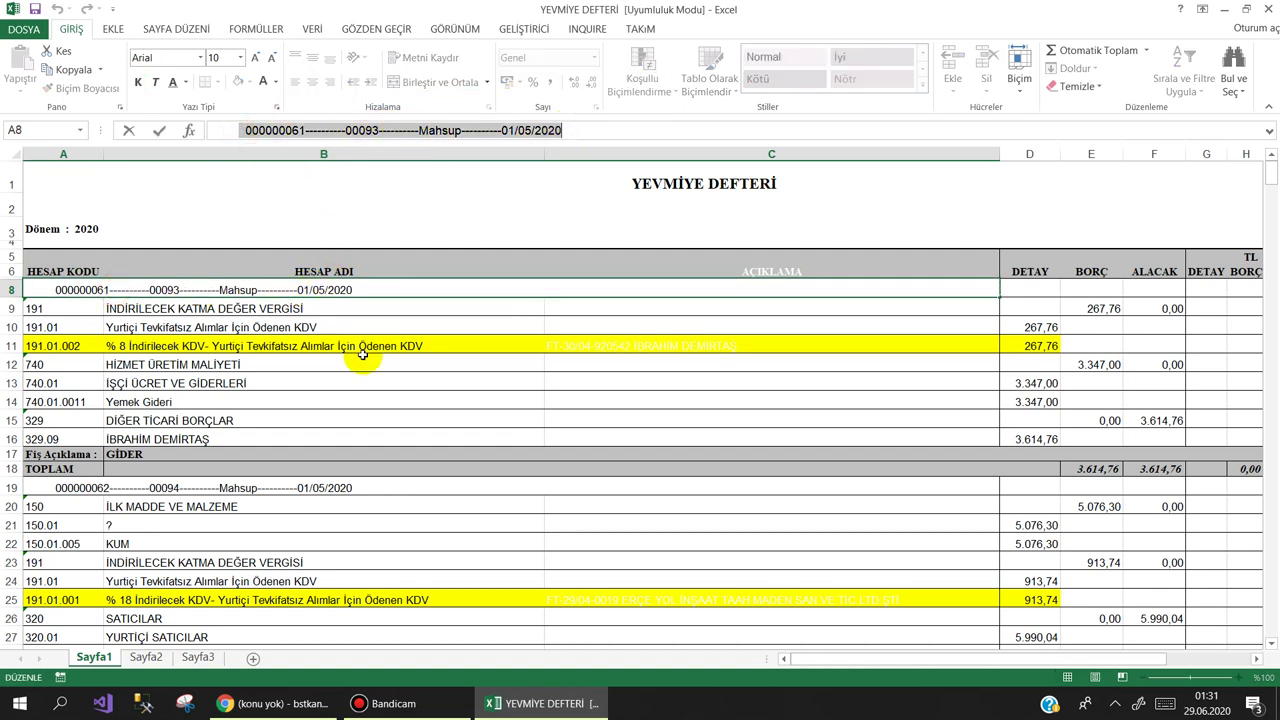
left_click(252, 488)
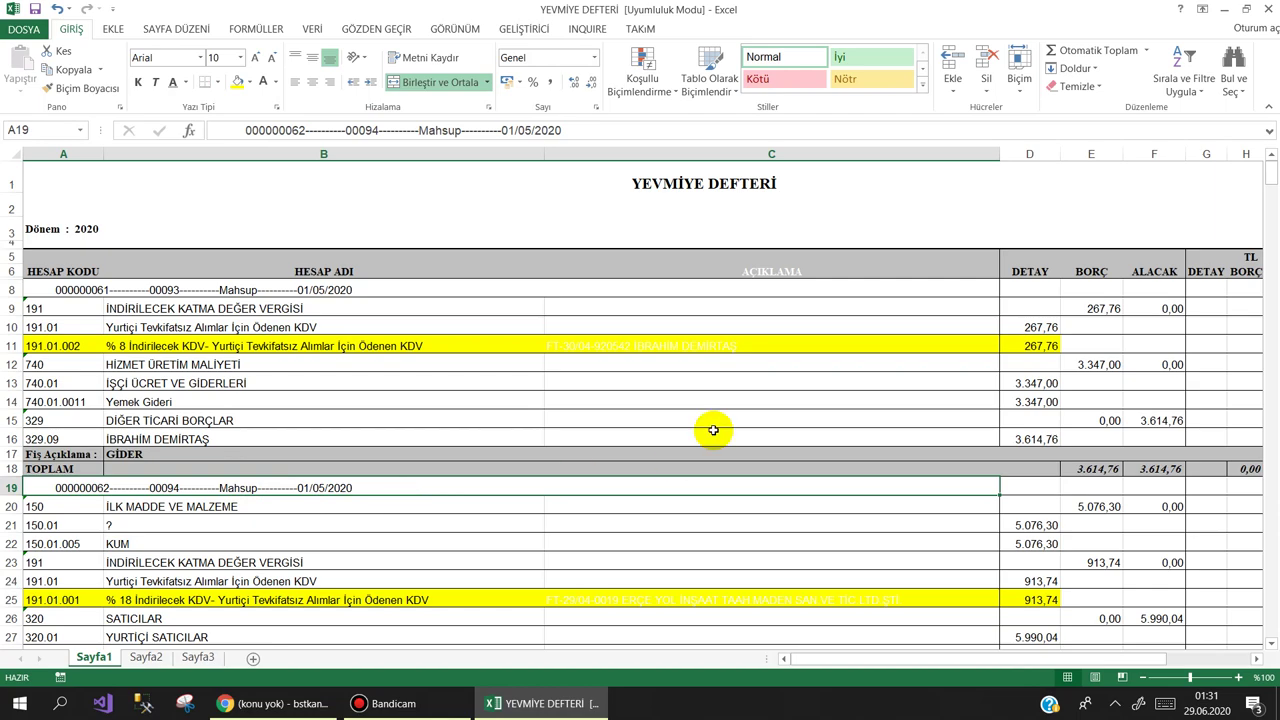
scroll(711, 430, "down", 3)
scroll(680, 425, "down", 2)
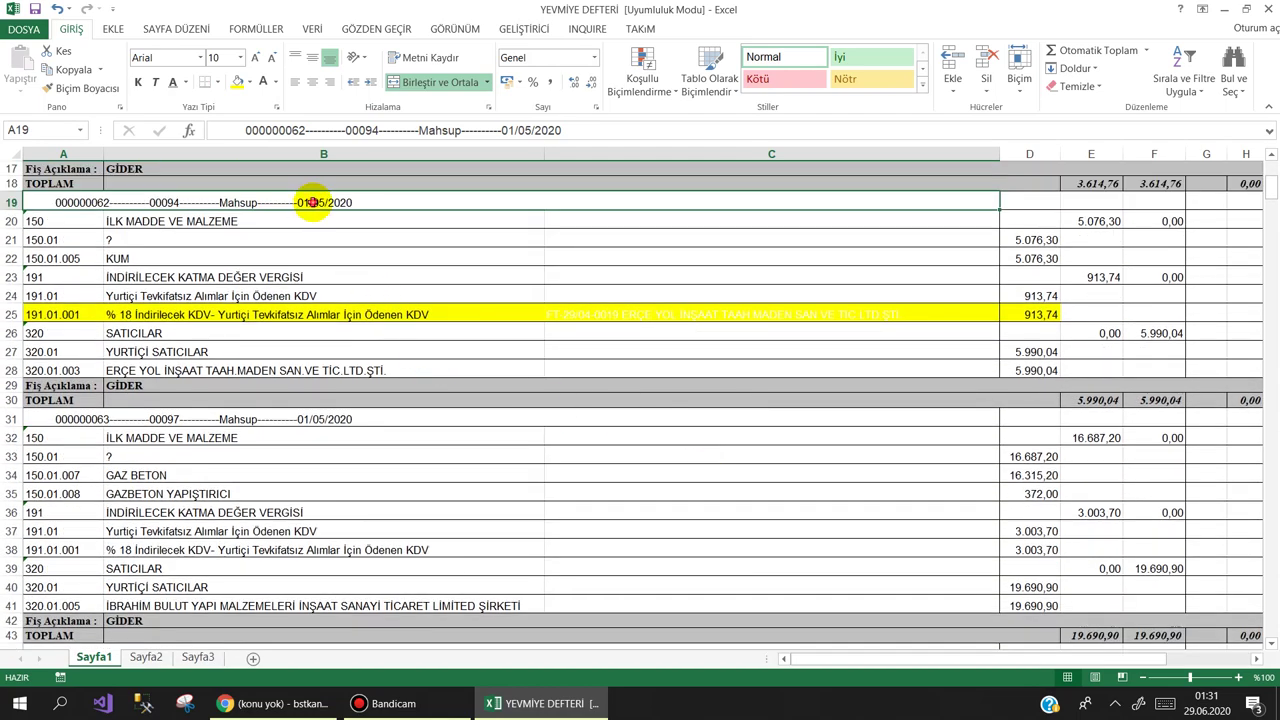
left_click_drag(1270, 184, 1272, 200)
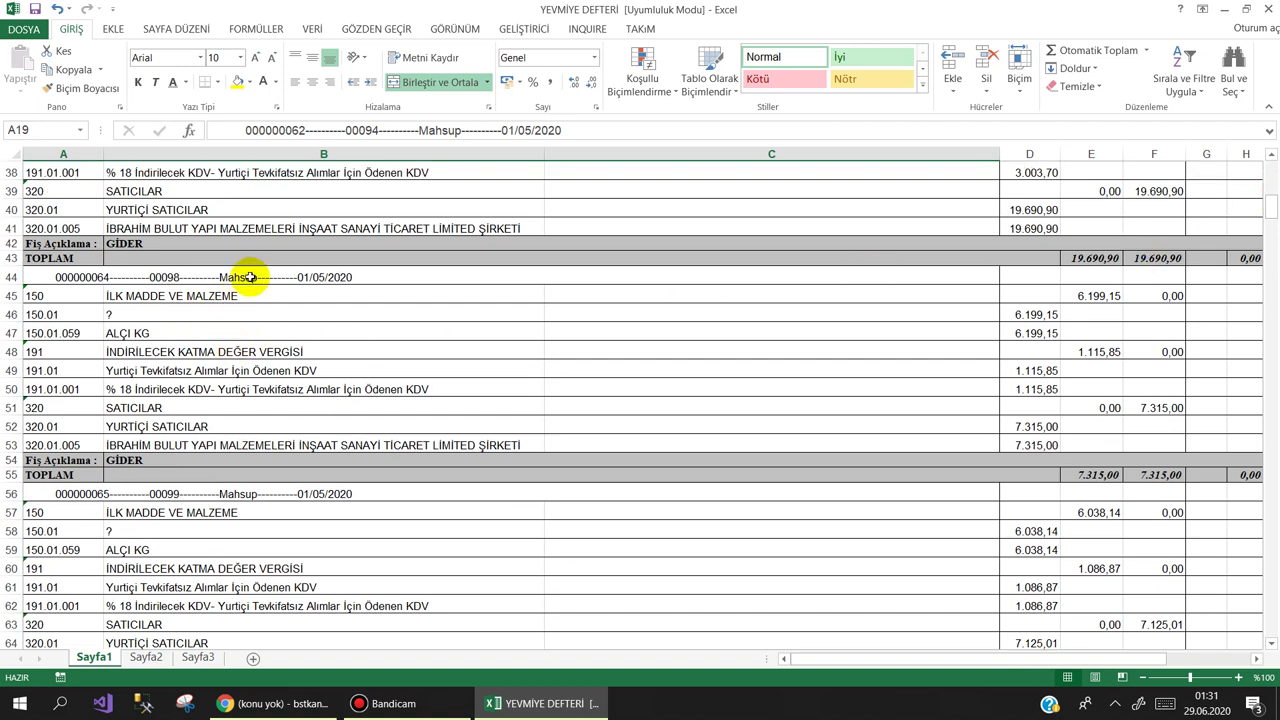
left_click(258, 277)
left_click(1014, 274)
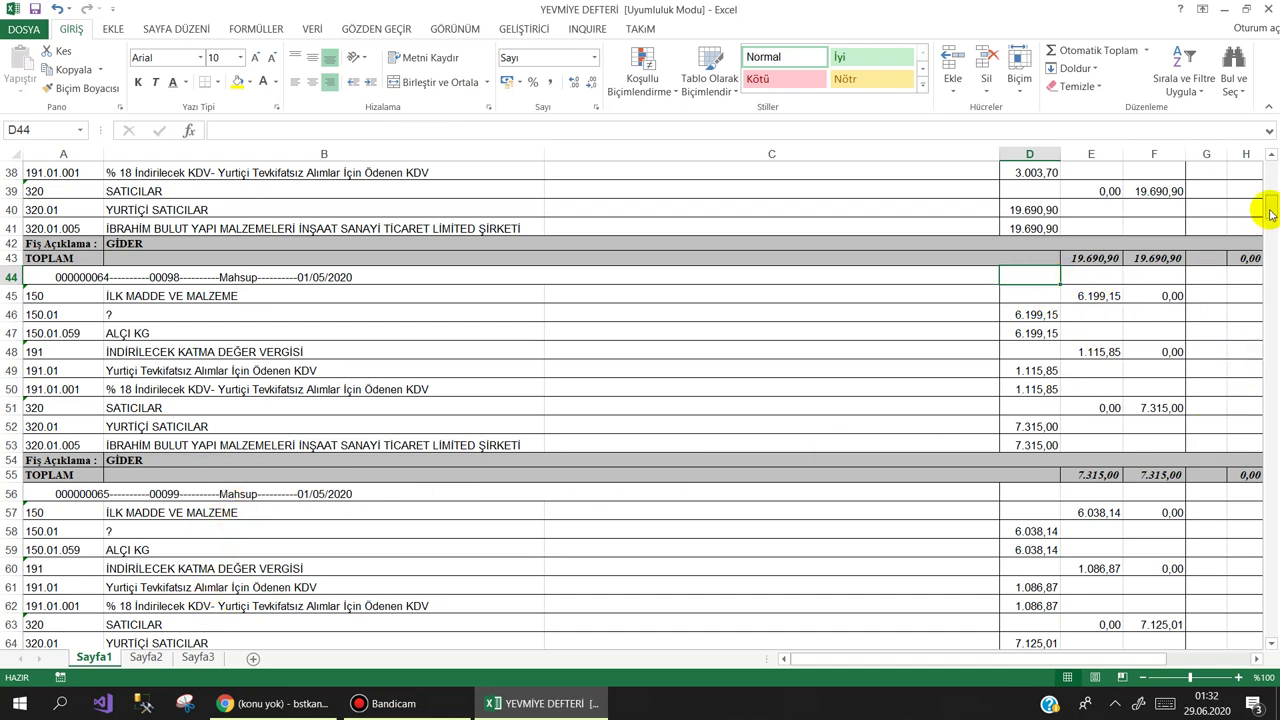
left_click_drag(1269, 210, 1270, 250)
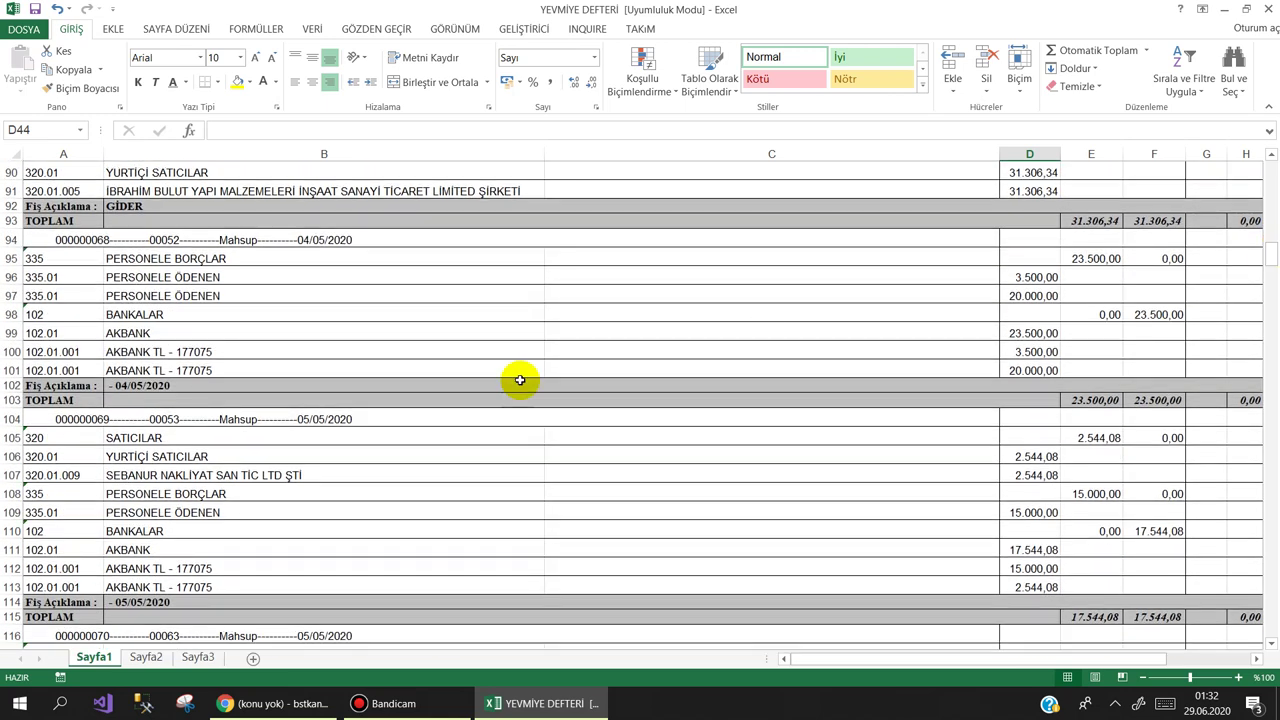
left_click(37, 401)
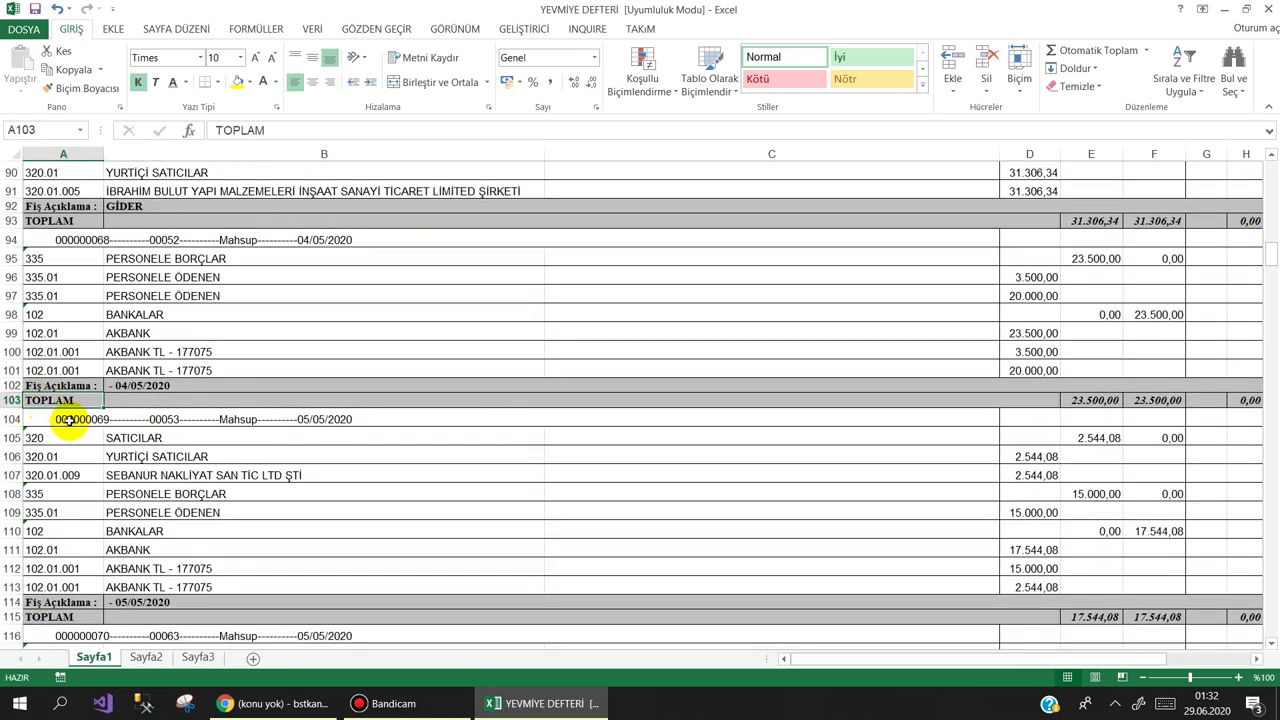
left_click(47, 618)
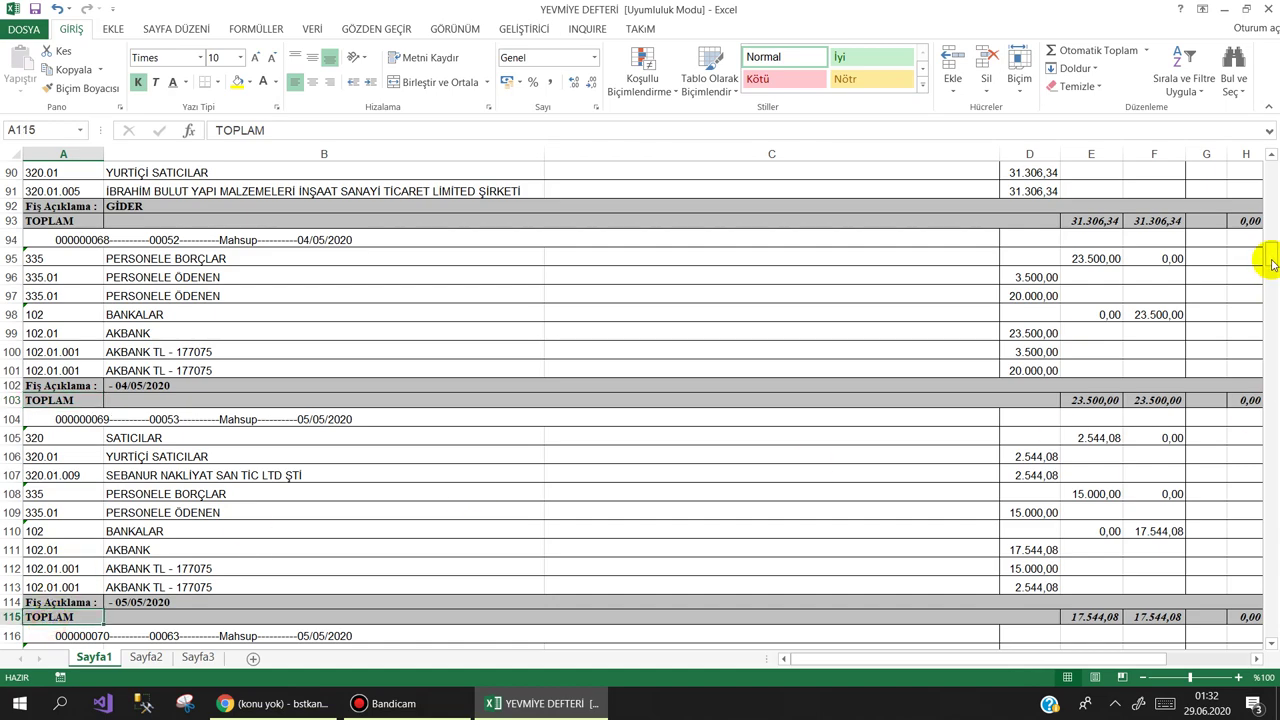
left_click_drag(1272, 263, 1273, 308)
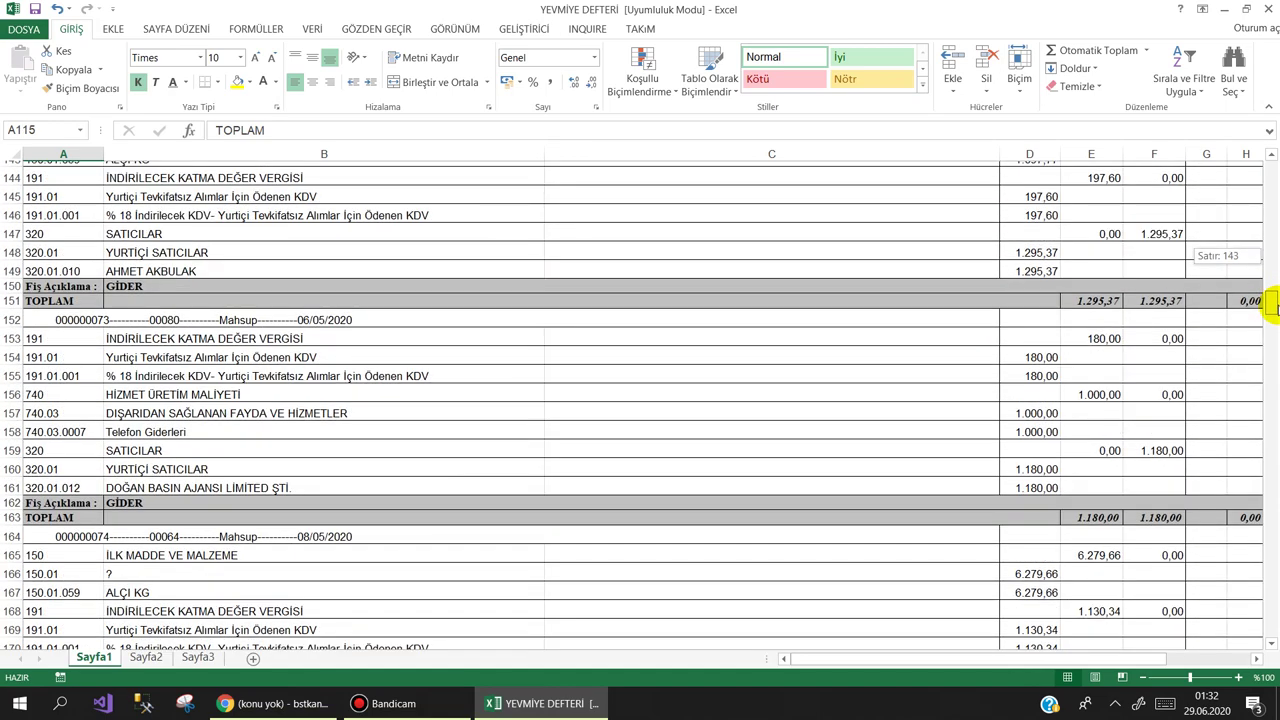
left_click(203, 315)
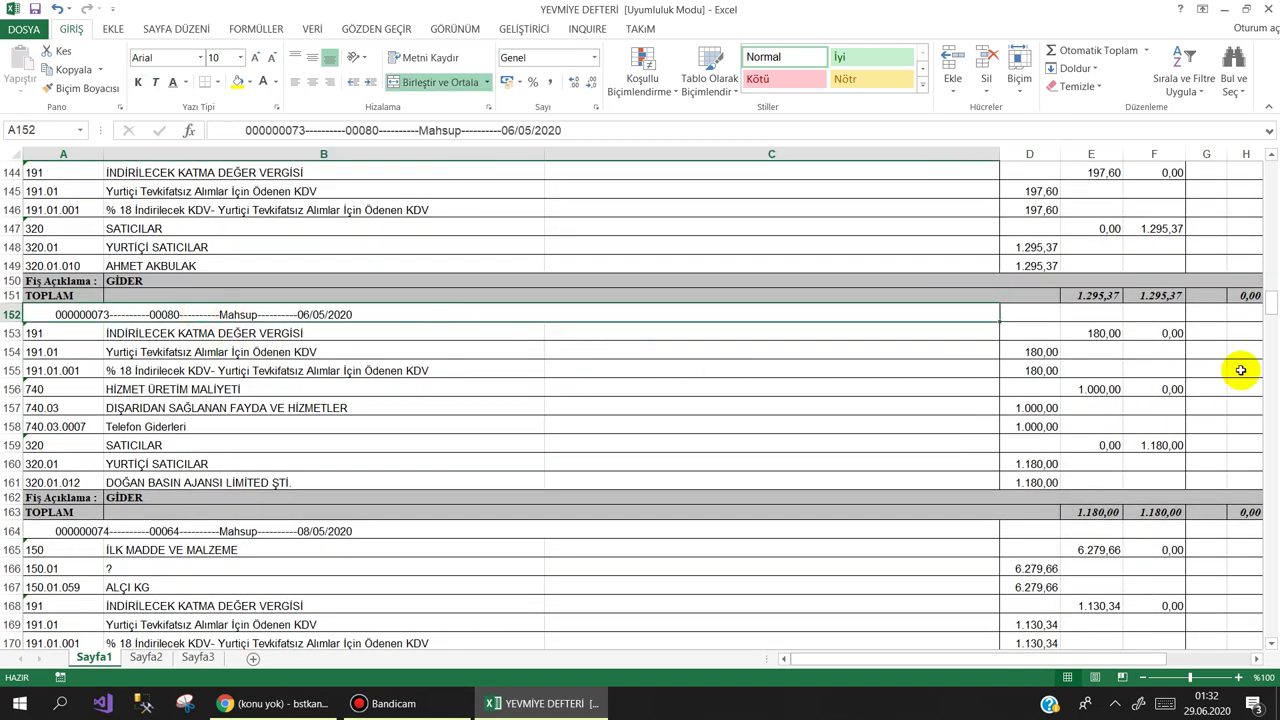
left_click_drag(1272, 305, 1275, 175)
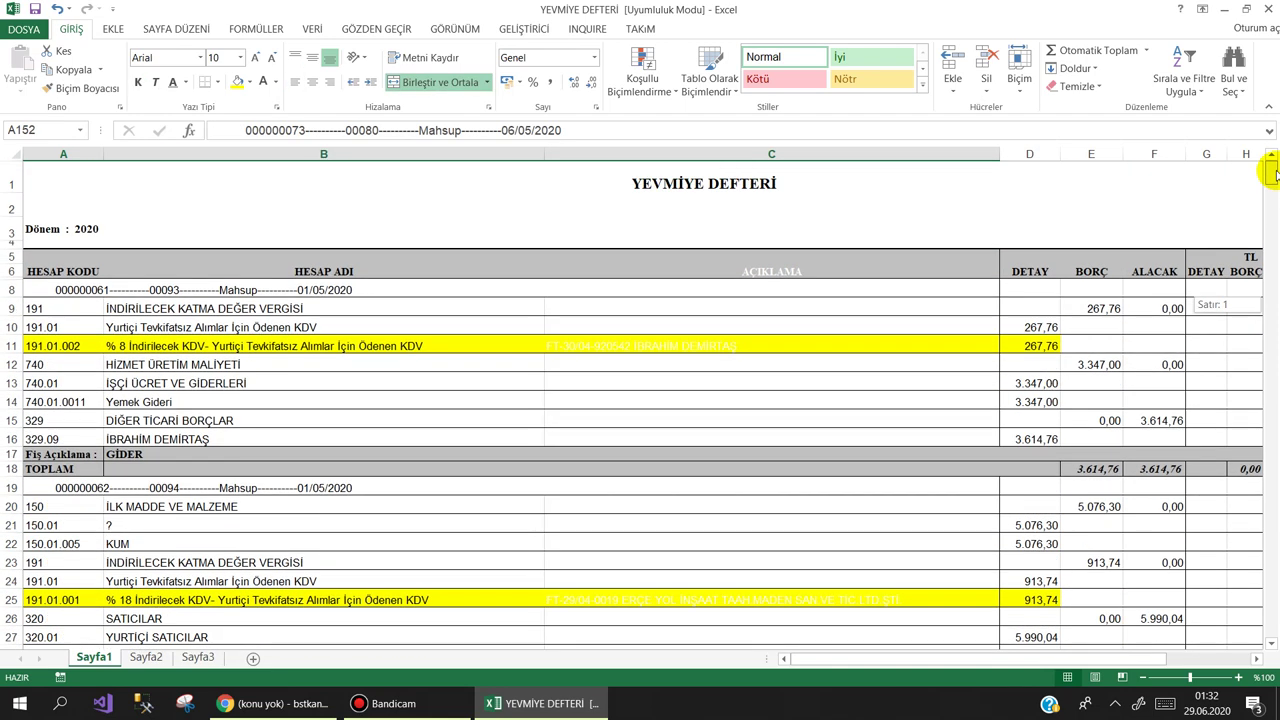
Draw an ActiveX command button at the top-left of Sayfa1 from the Geliştirici tab
left_click(547, 32)
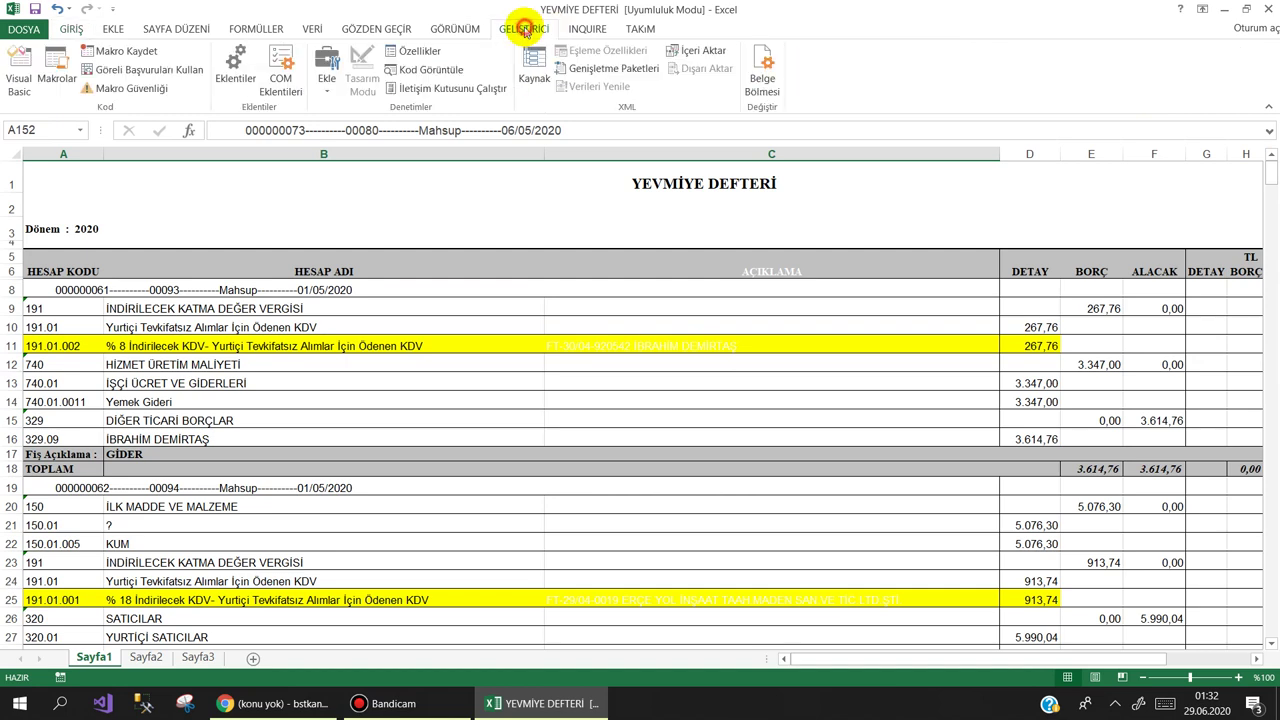
left_click(330, 90)
left_click(313, 177)
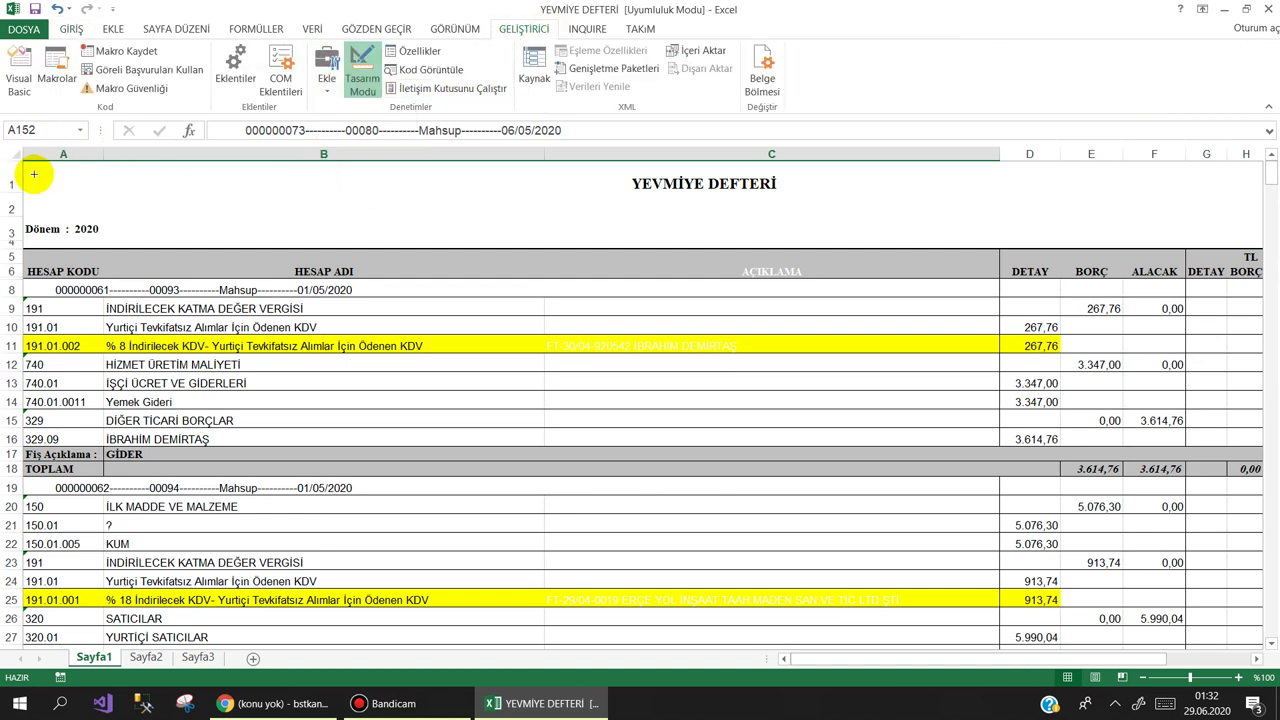
left_click_drag(35, 170, 212, 205)
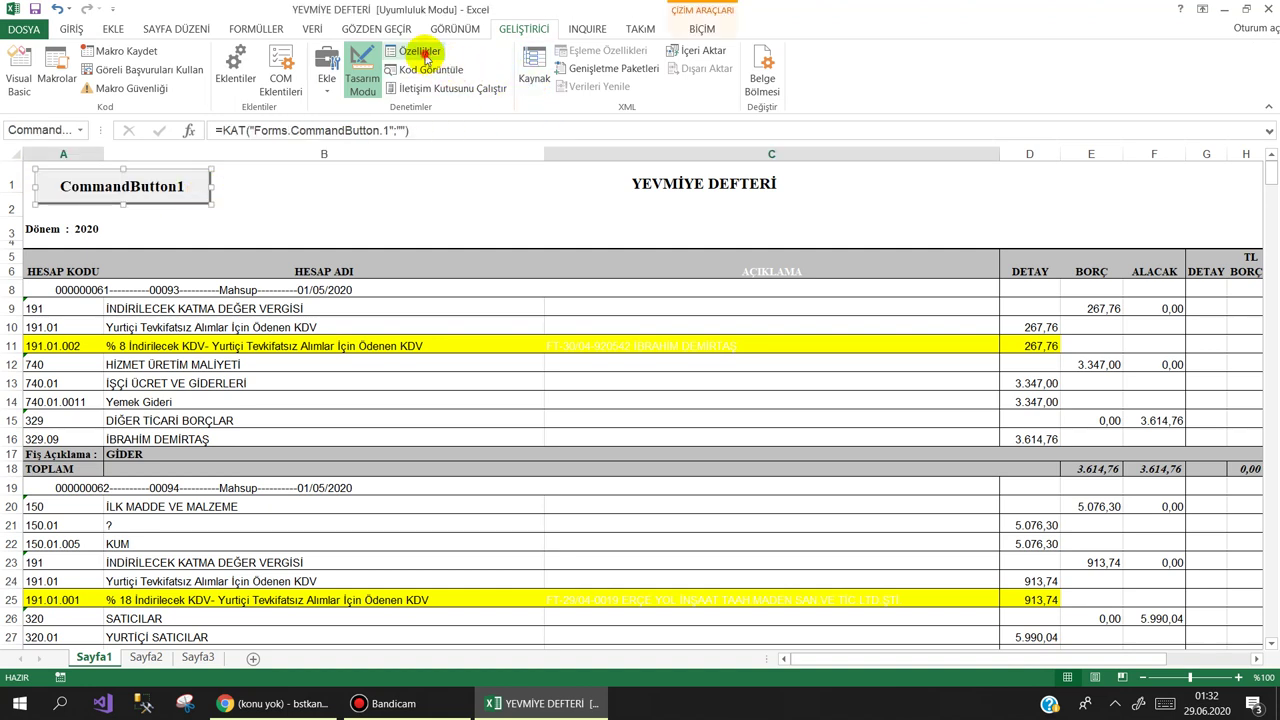
Set the button's Caption property to 'Tarihleri Ayir'
left_click(418, 50)
left_click(1132, 199)
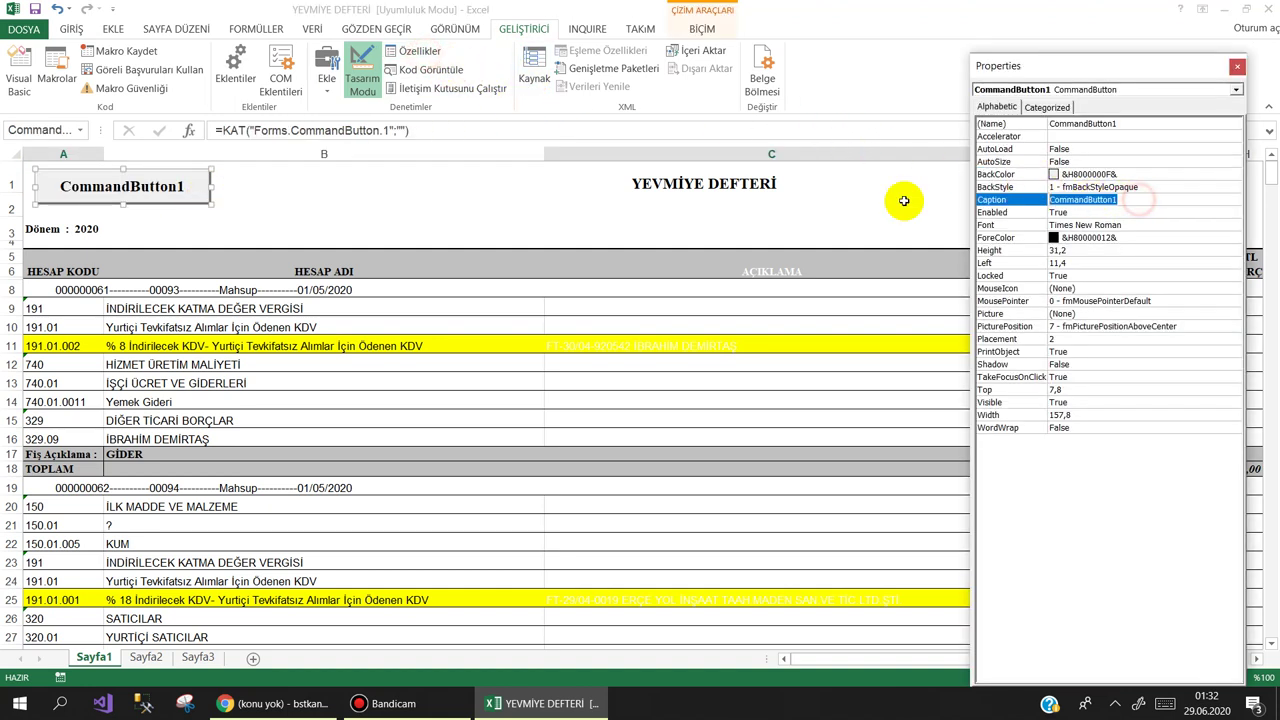
type("t")
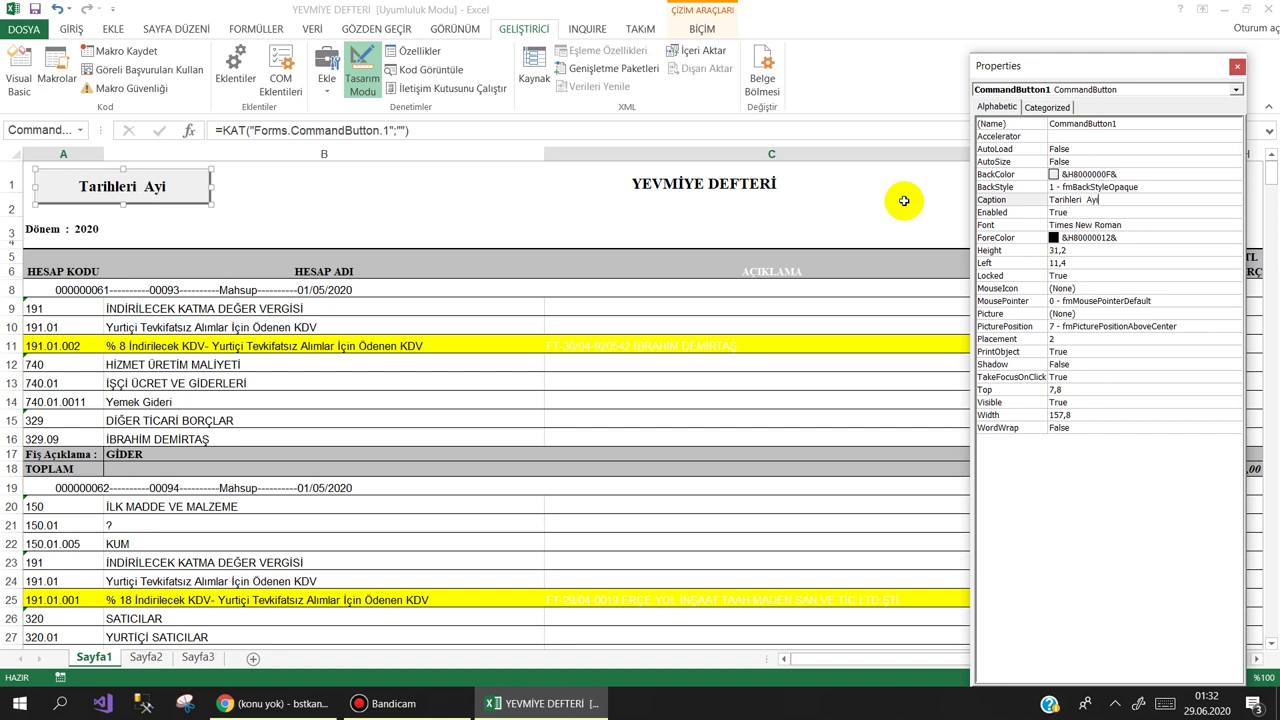
left_click(589, 211)
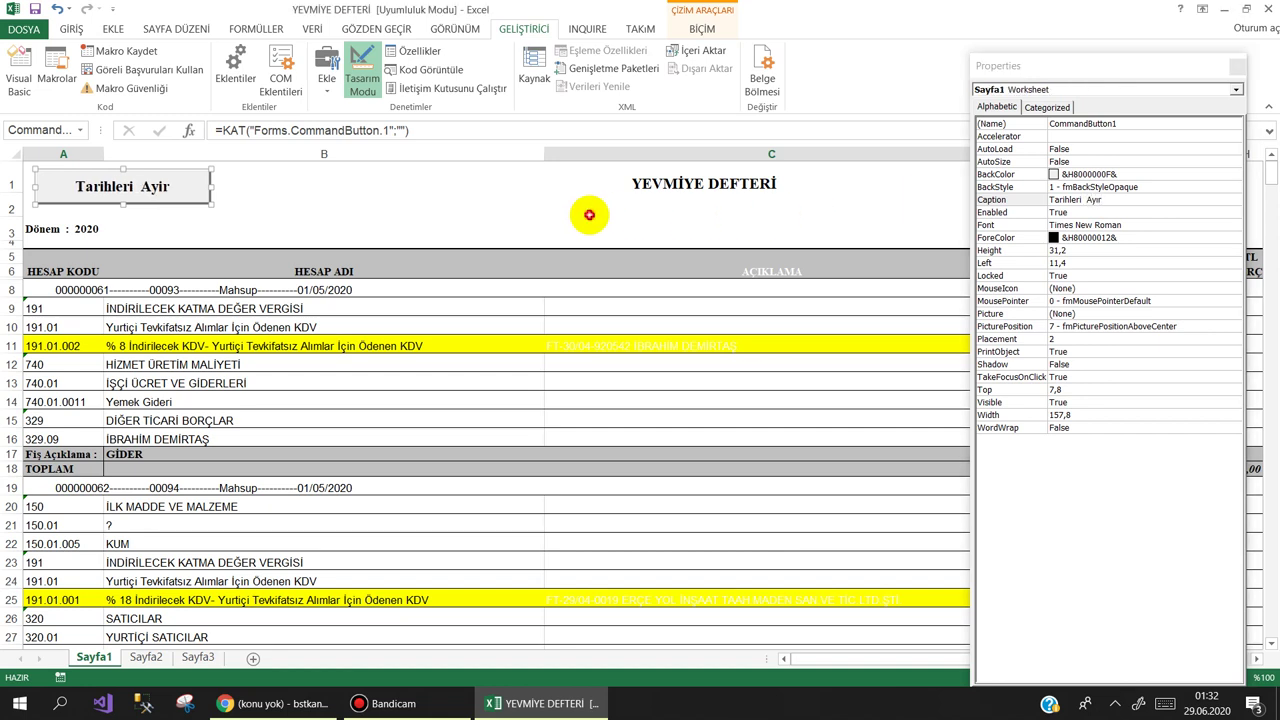
left_click(1237, 66)
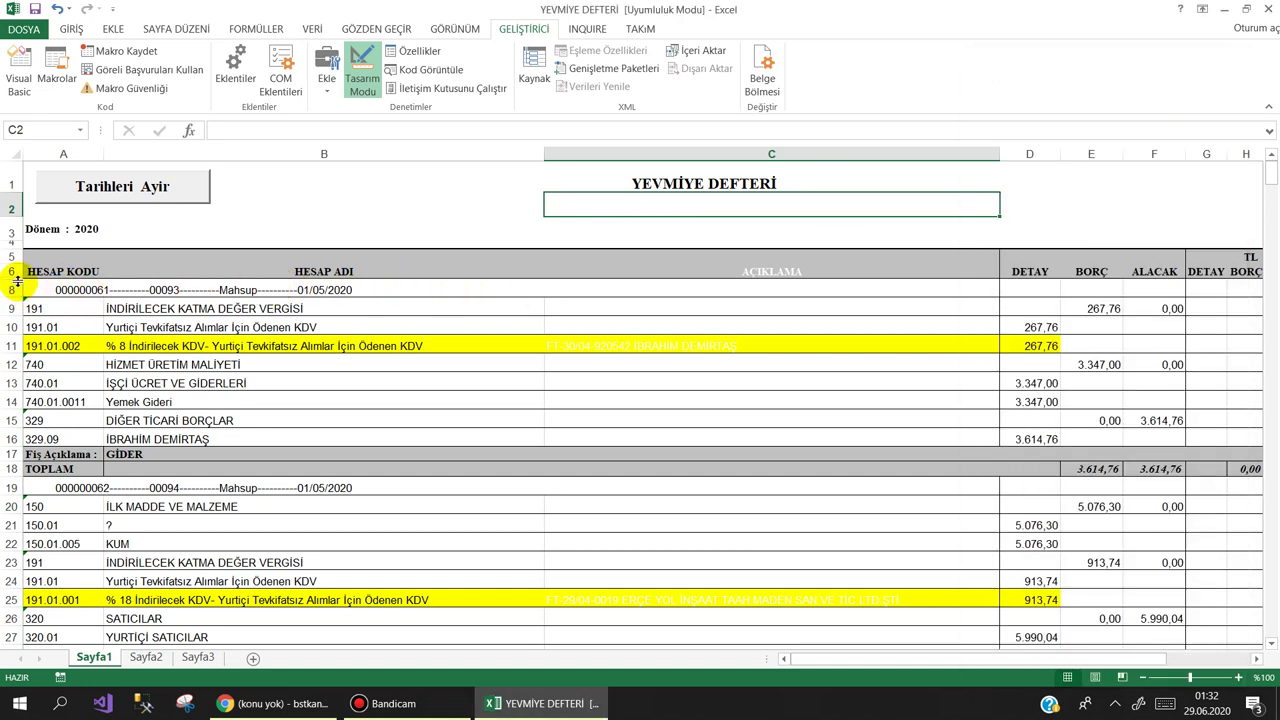
left_click_drag(17, 283, 13, 294)
left_click(46, 292)
type("TOPLAM")
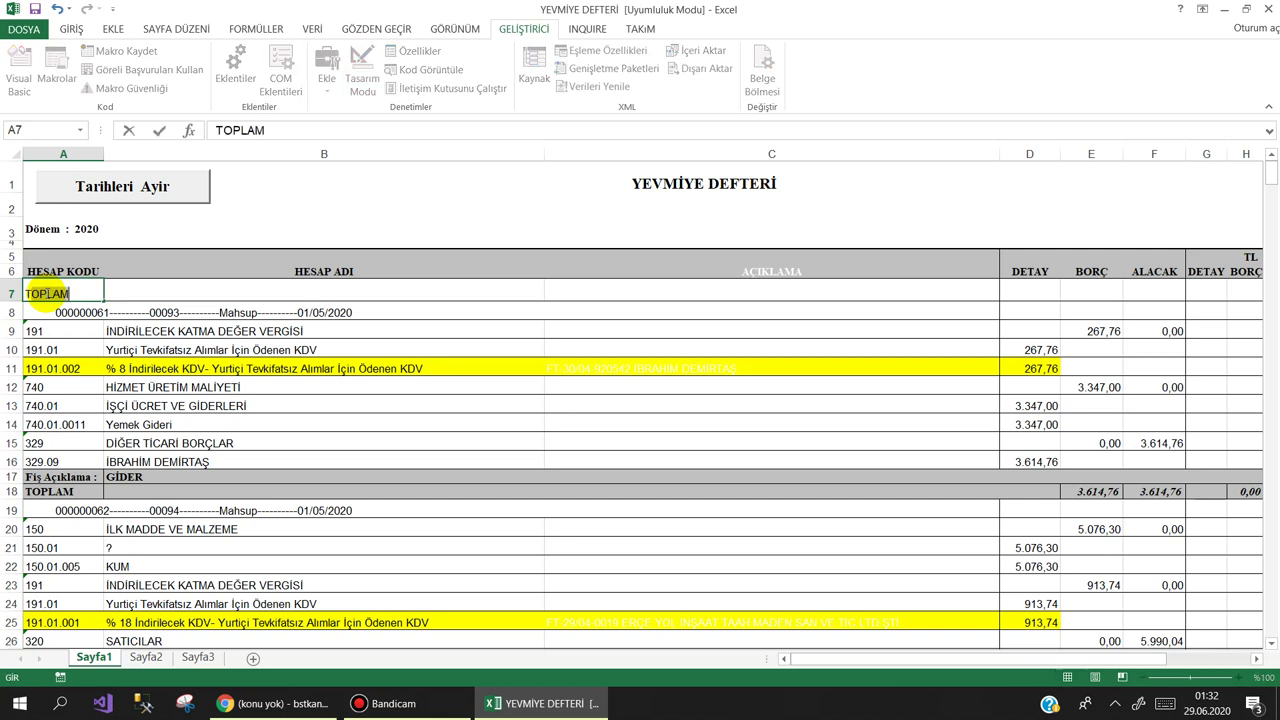
key("Return")
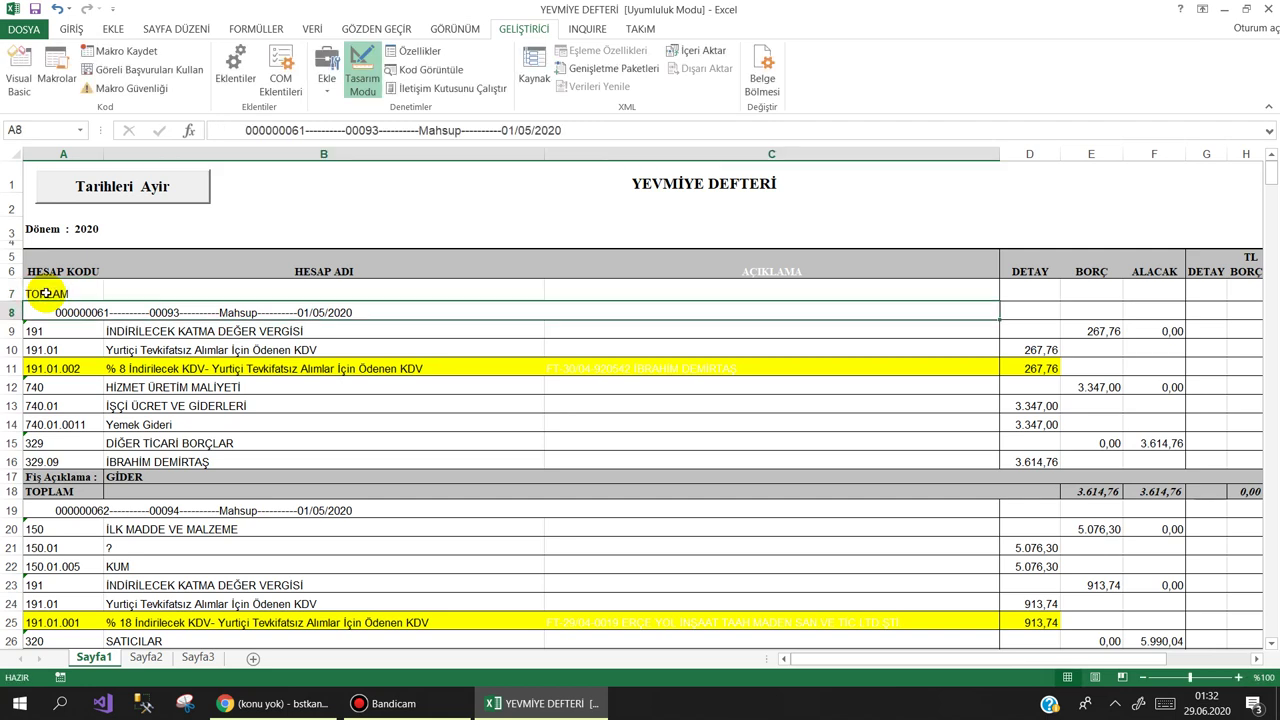
left_click(10, 491)
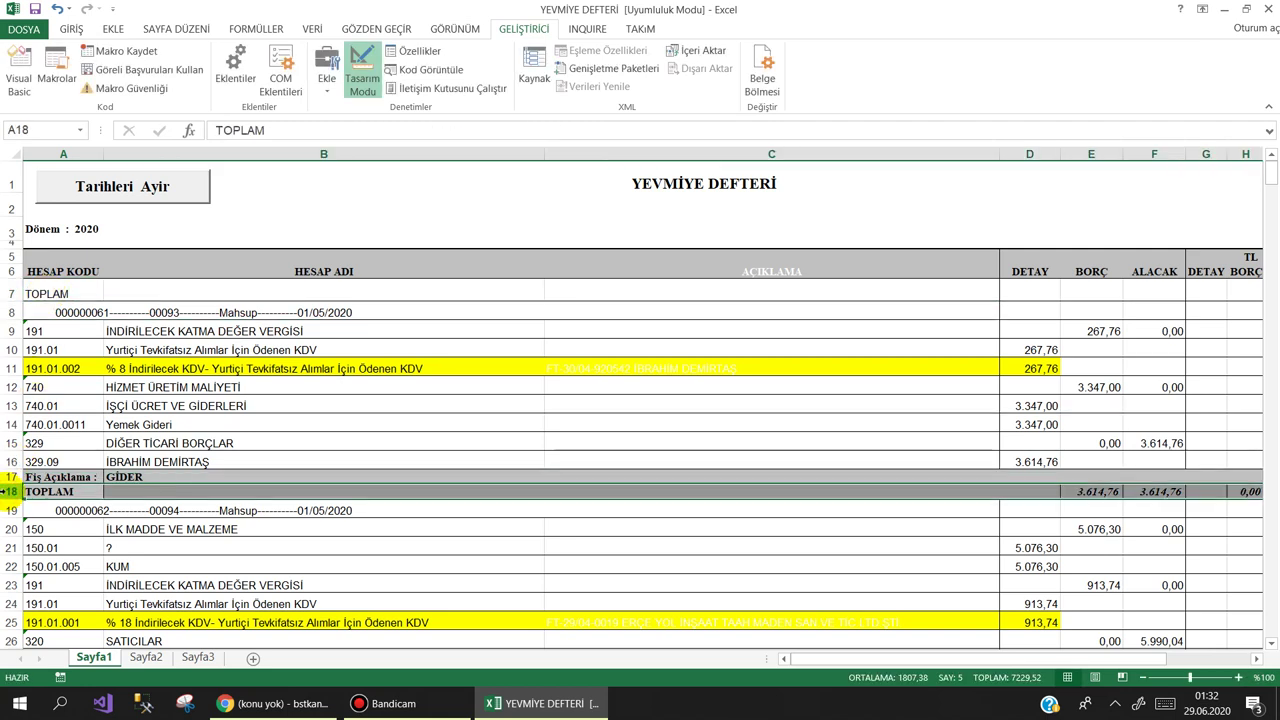
left_click(57, 292)
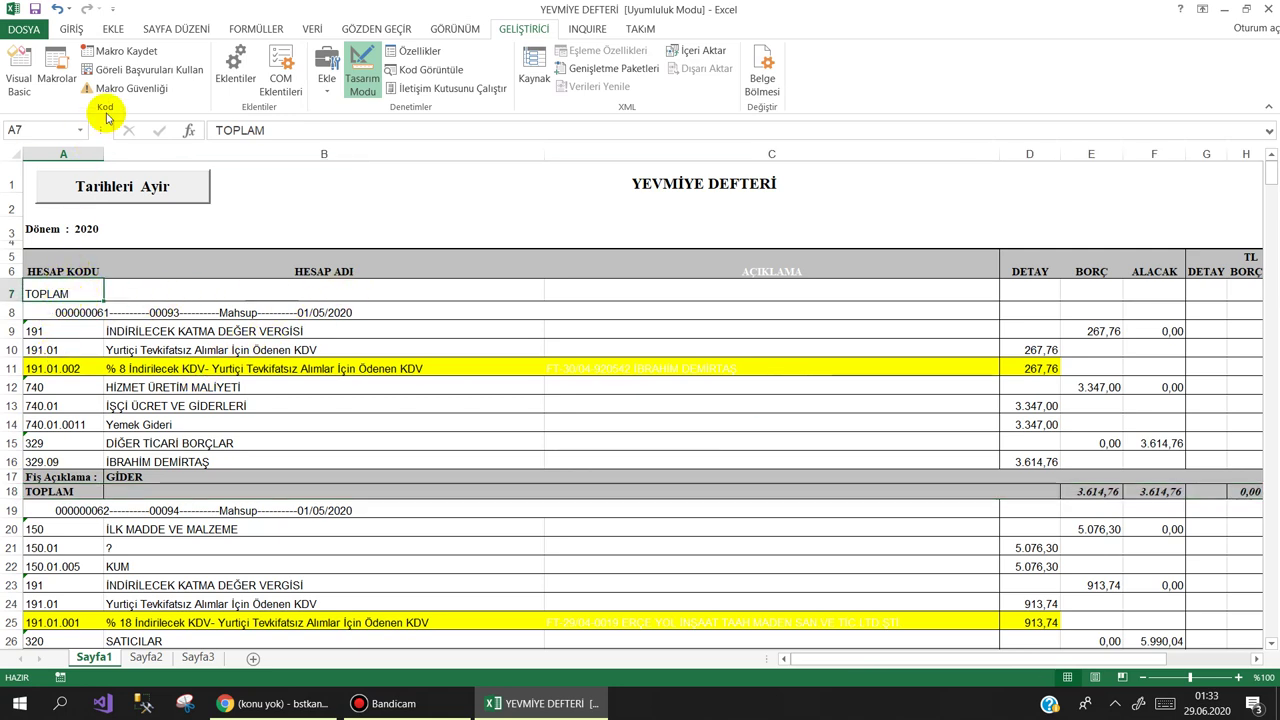
left_click(68, 29)
left_click(138, 83)
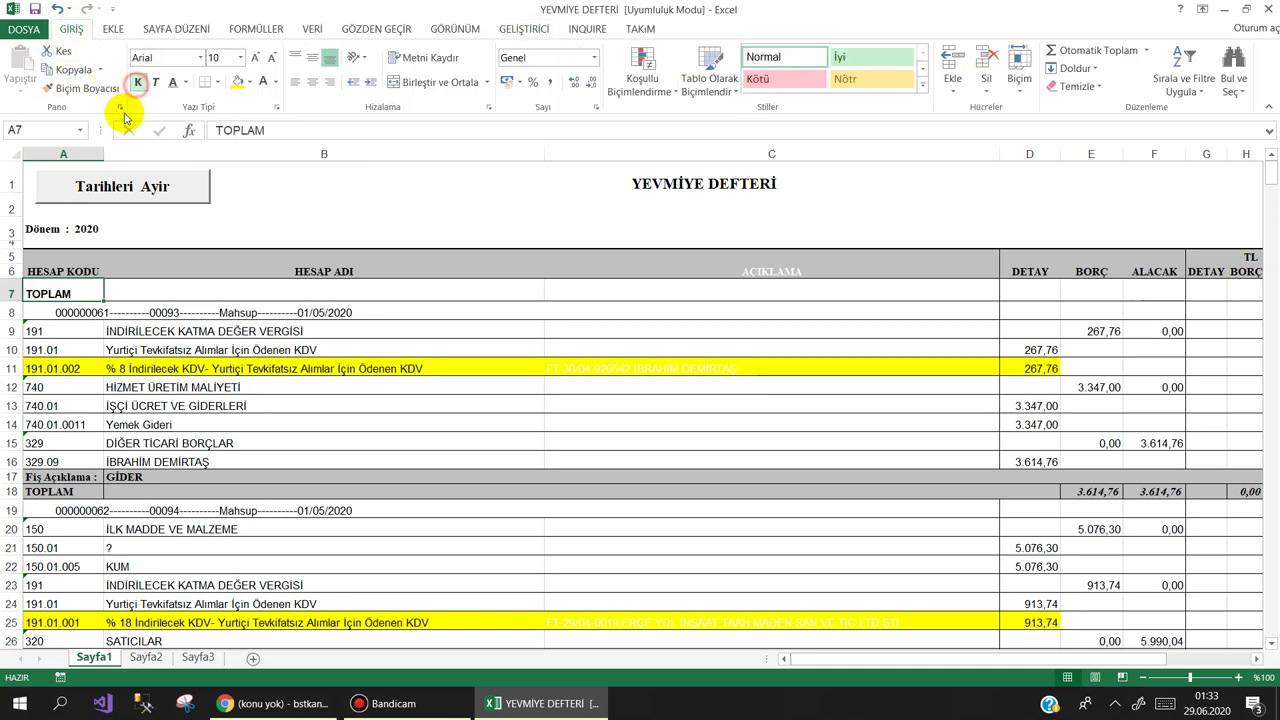
left_click(127, 316)
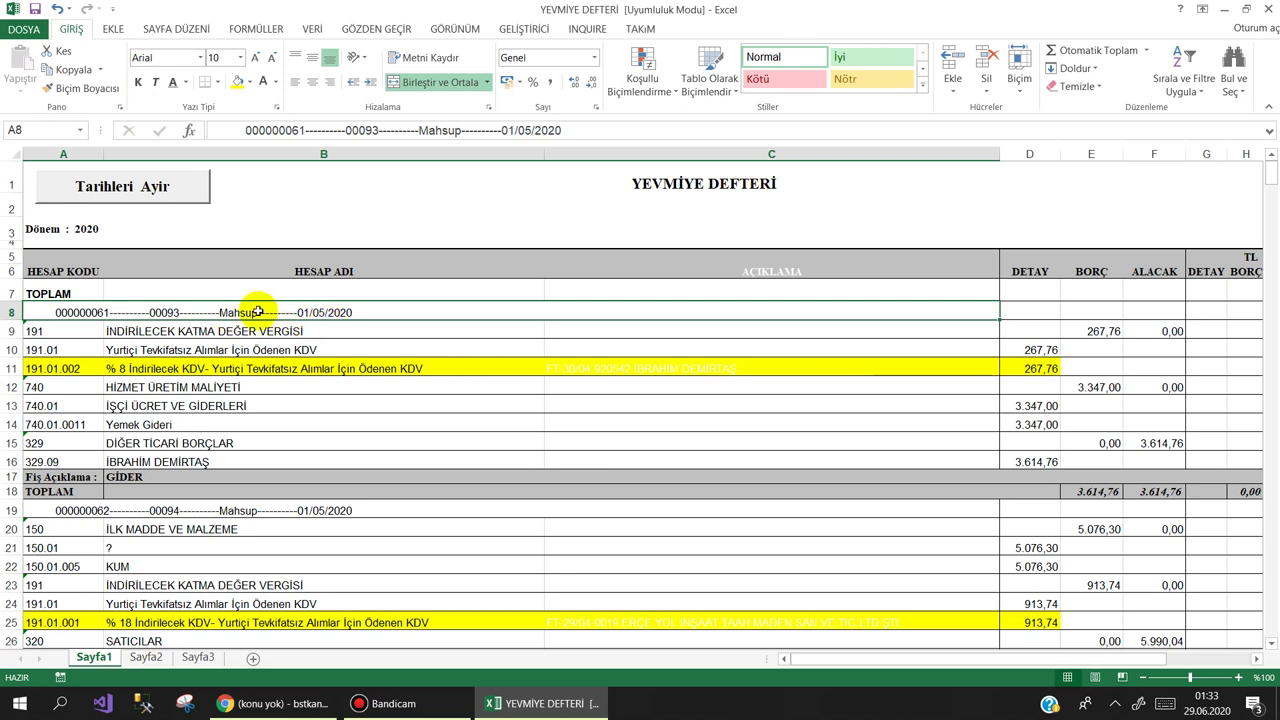
left_click(1037, 308)
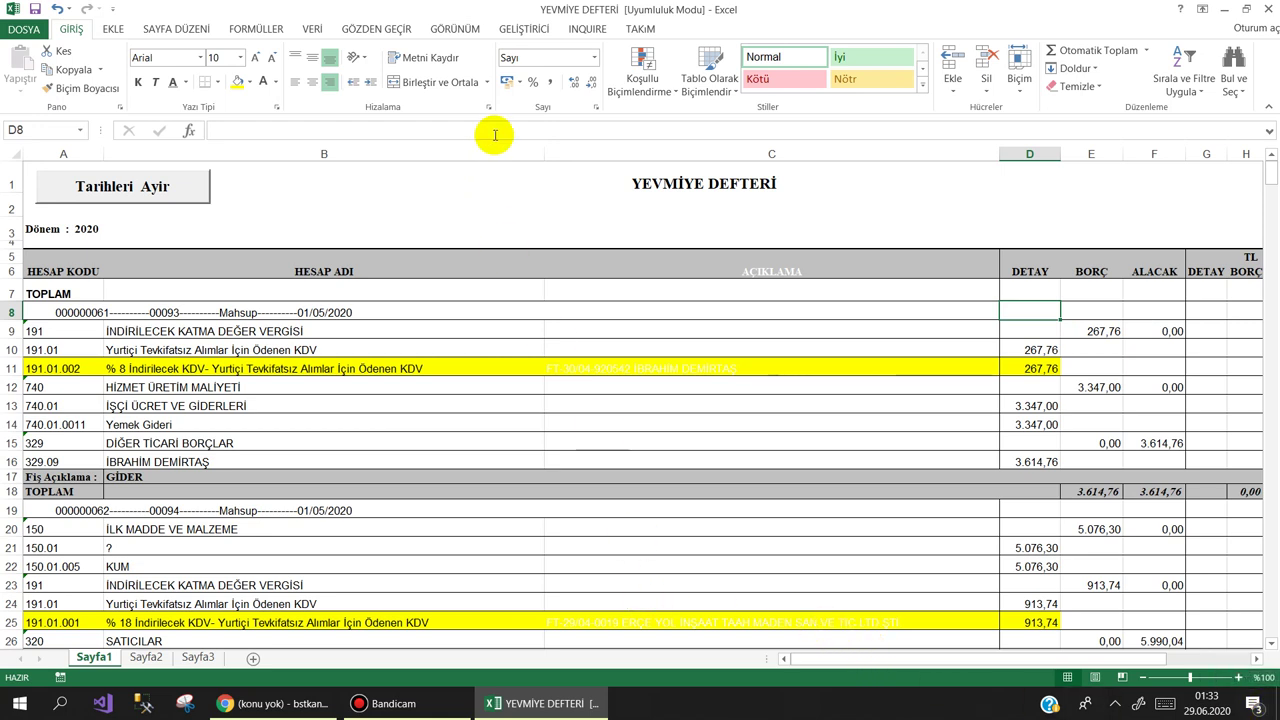
left_click(524, 24)
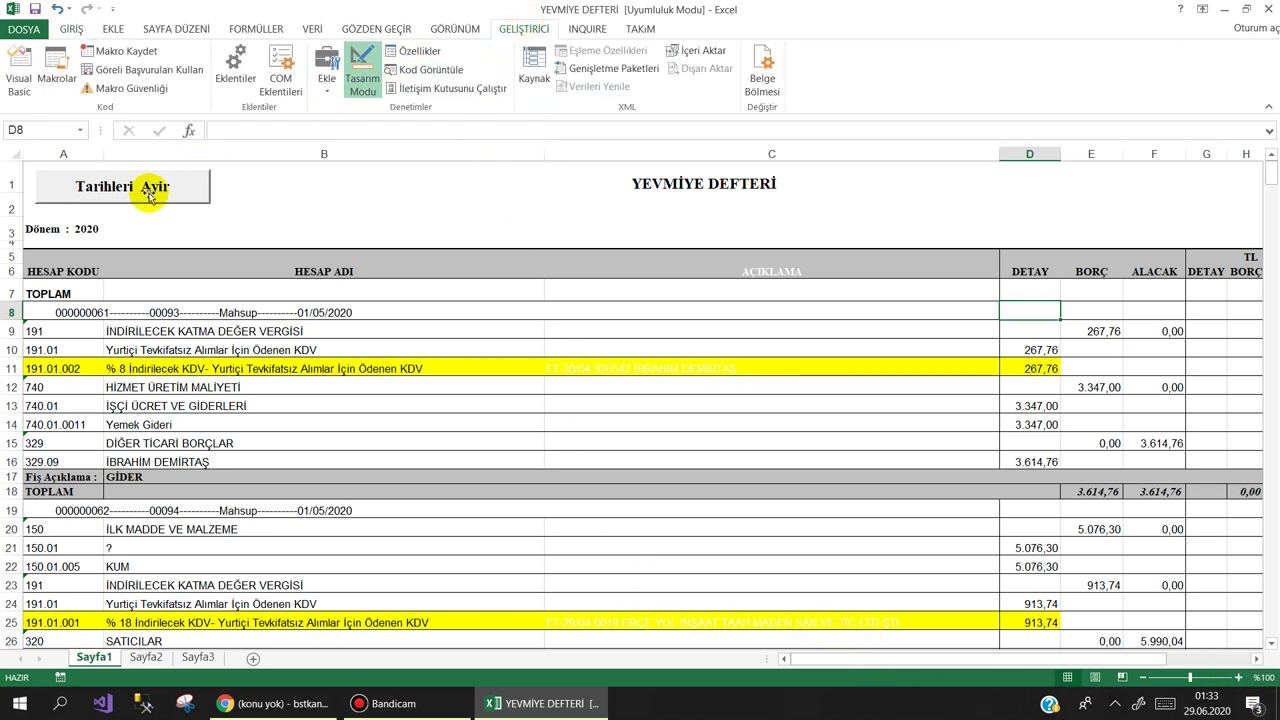
left_click(65, 313)
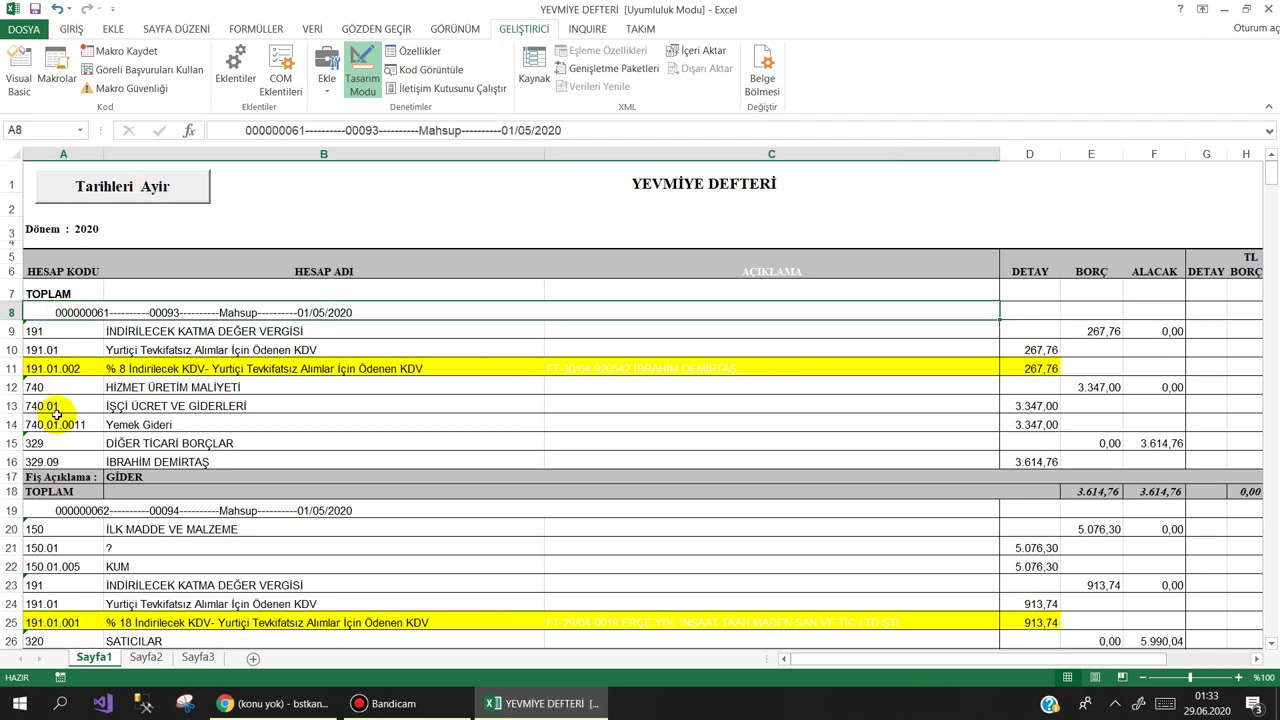
left_click(57, 510)
scroll(63, 580, "down", 1)
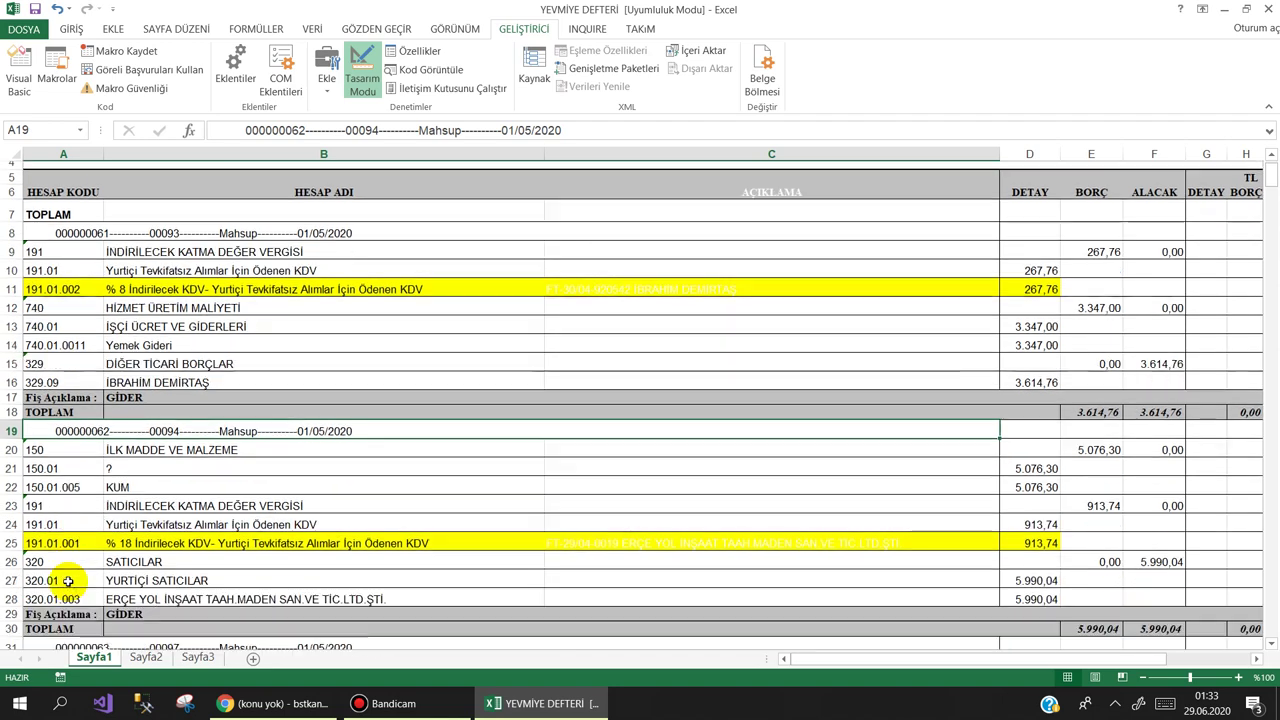
scroll(260, 565, "down", 1)
left_click_drag(1268, 178, 1250, 395)
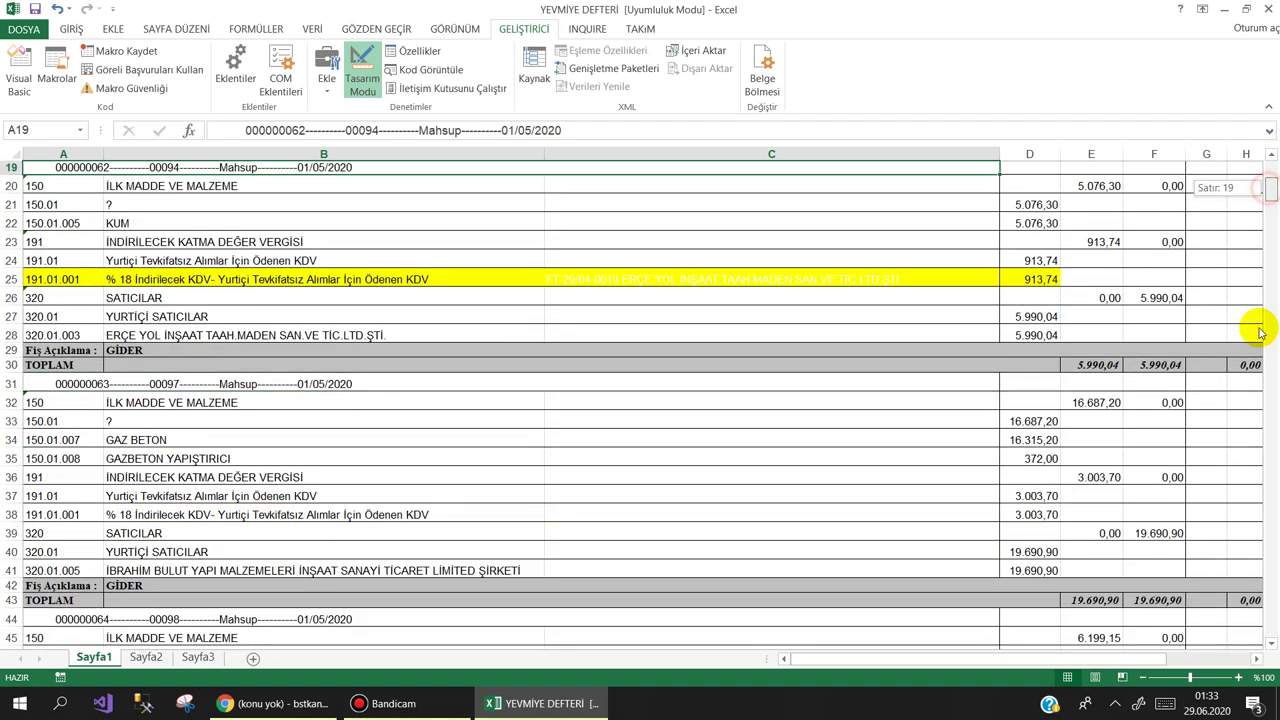
scroll(700, 360, "down", 2)
left_click(90, 370)
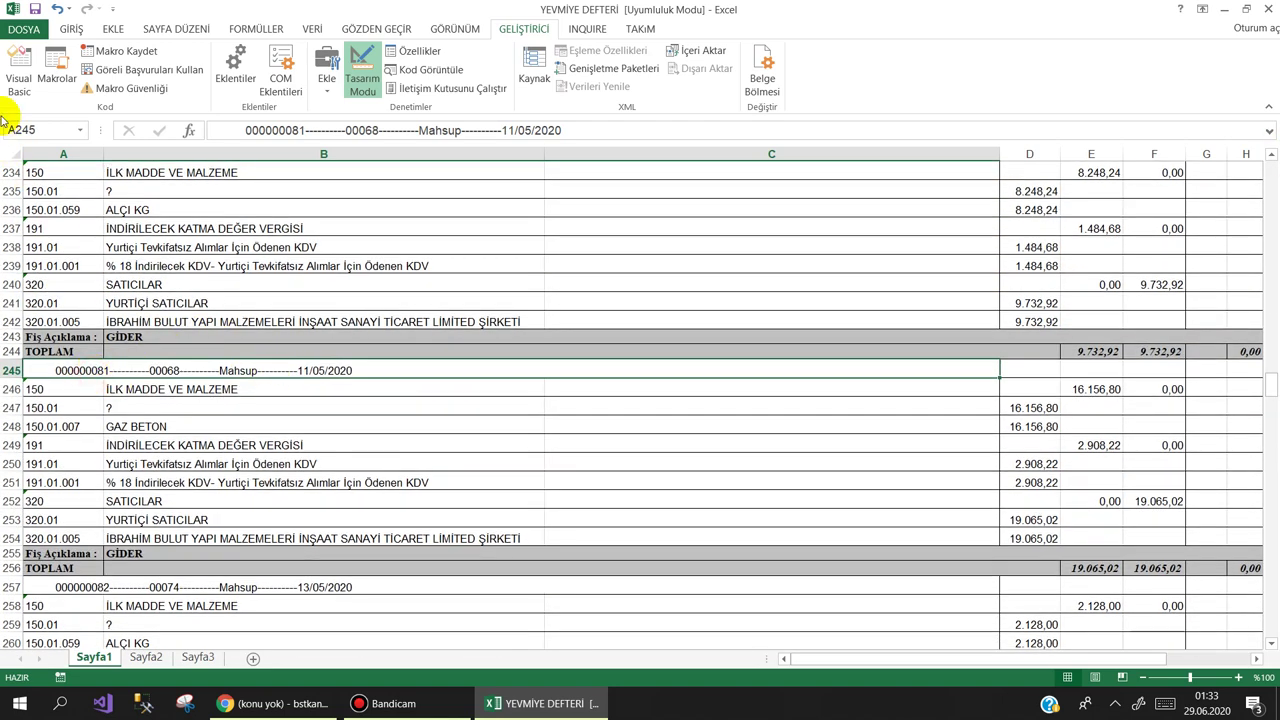
left_click_drag(1270, 378, 1270, 645)
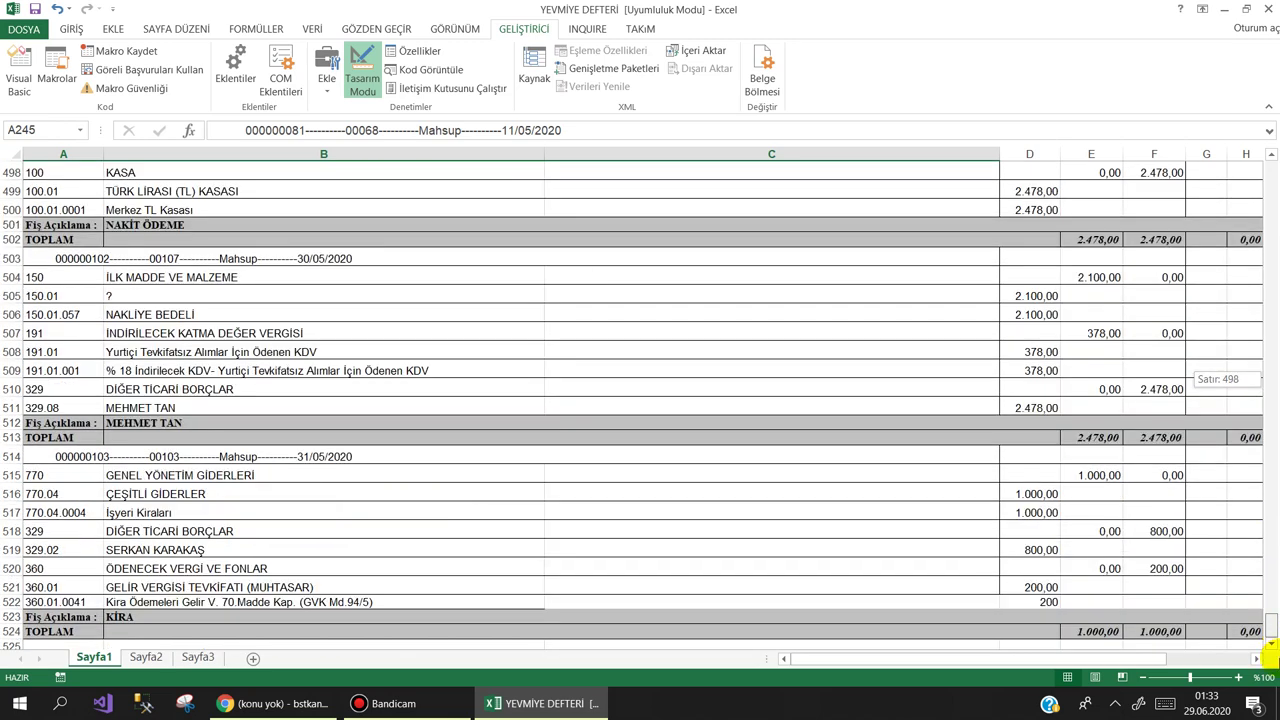
left_click_drag(1270, 652, 1266, 110)
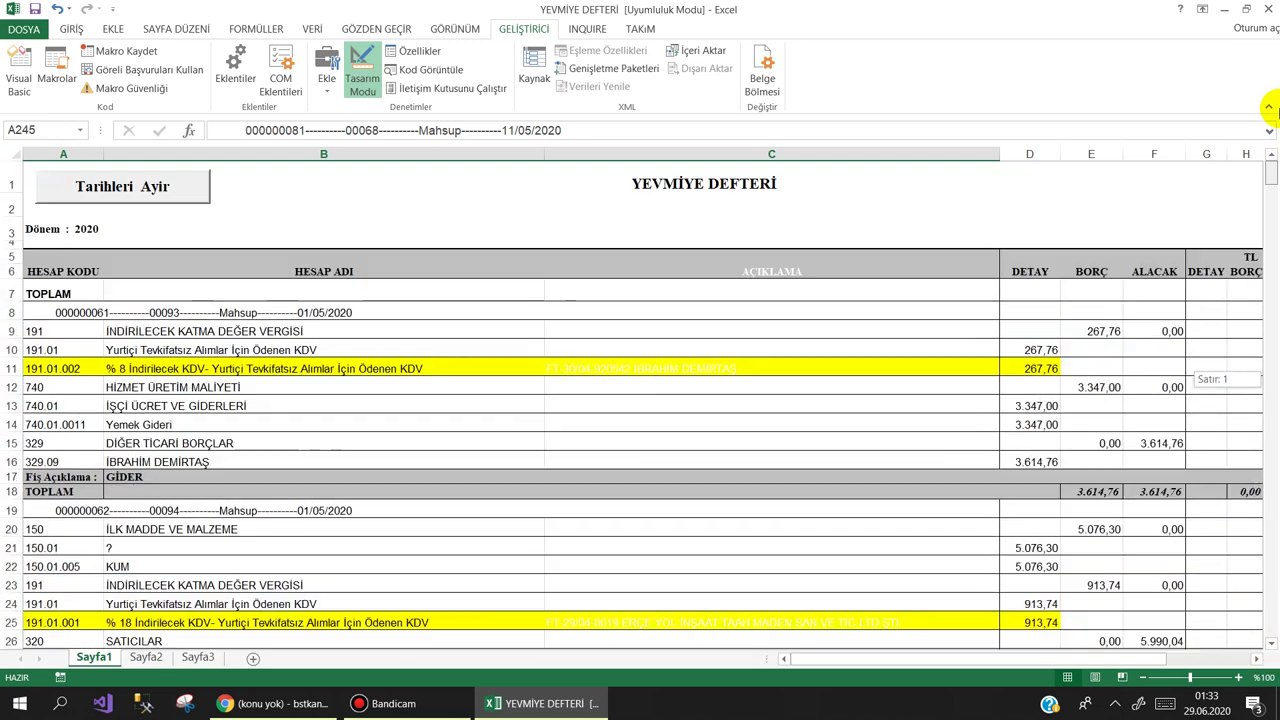
In the button's click handler, declare x As Long and add an empty For x = 1 To 600 loop
double_click(158, 186)
type("dim x")
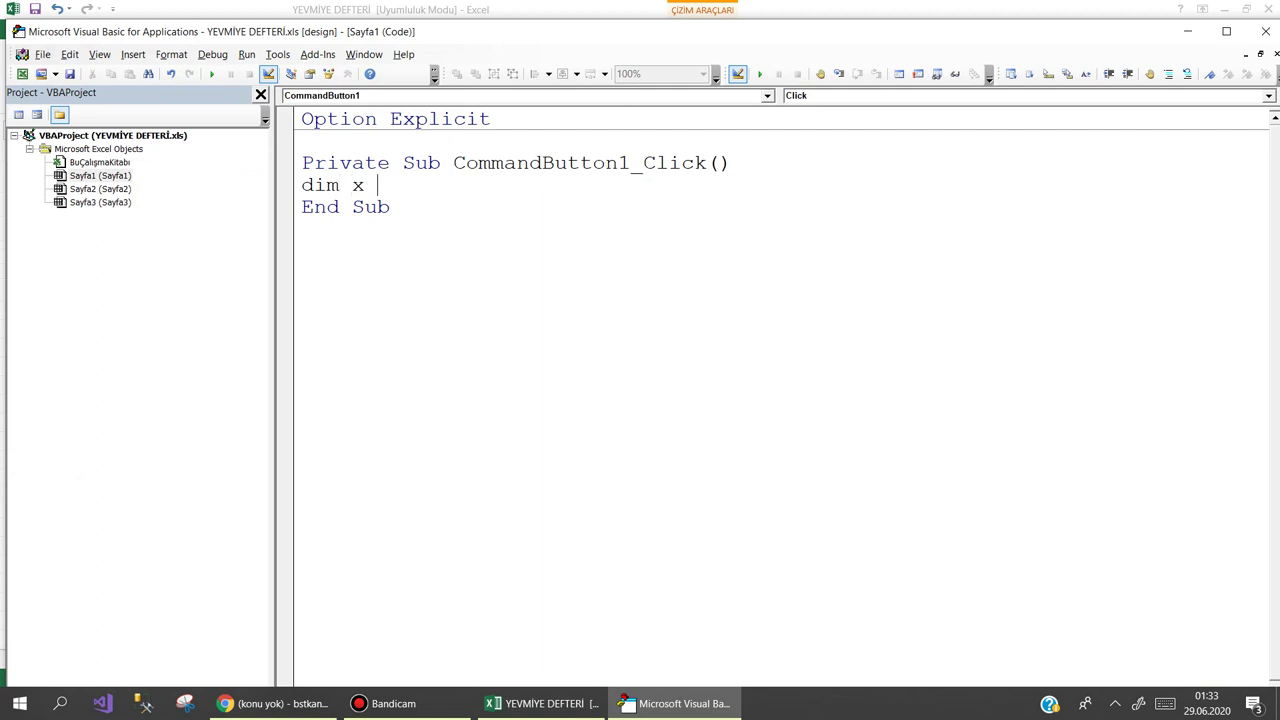
type("as l")
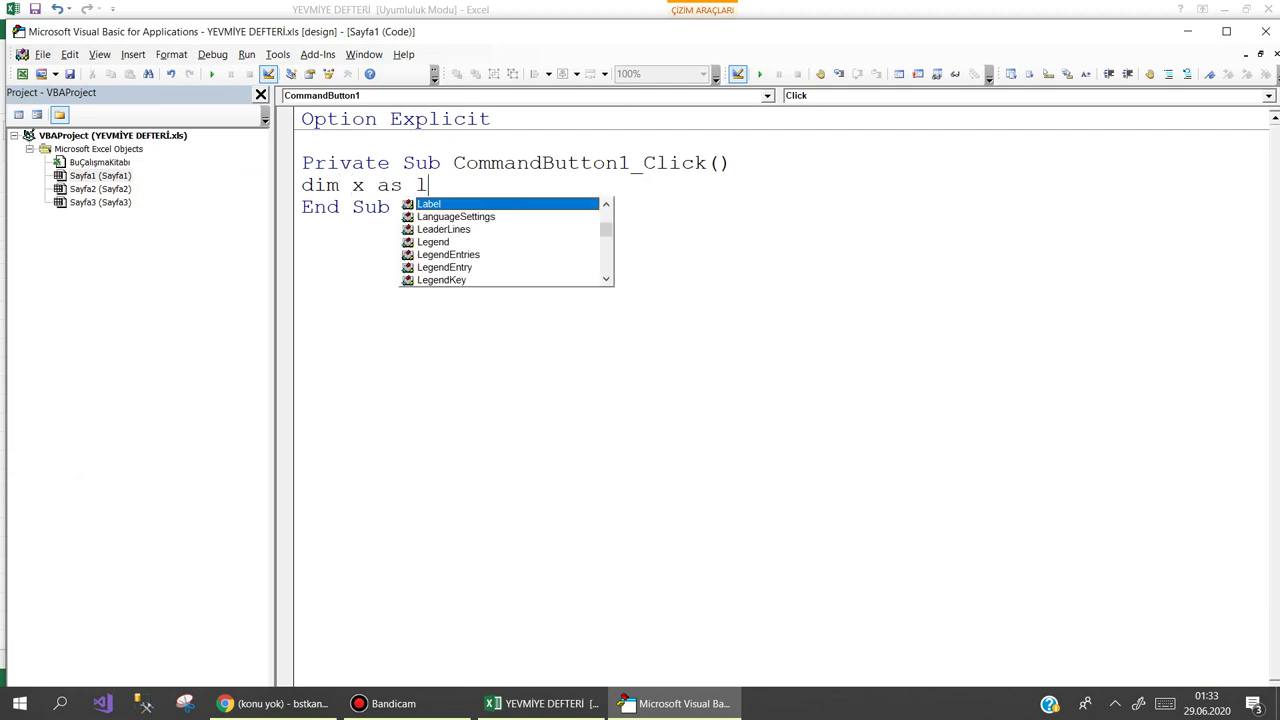
type("ong")
key("Return")
type("for x=1 to 600")
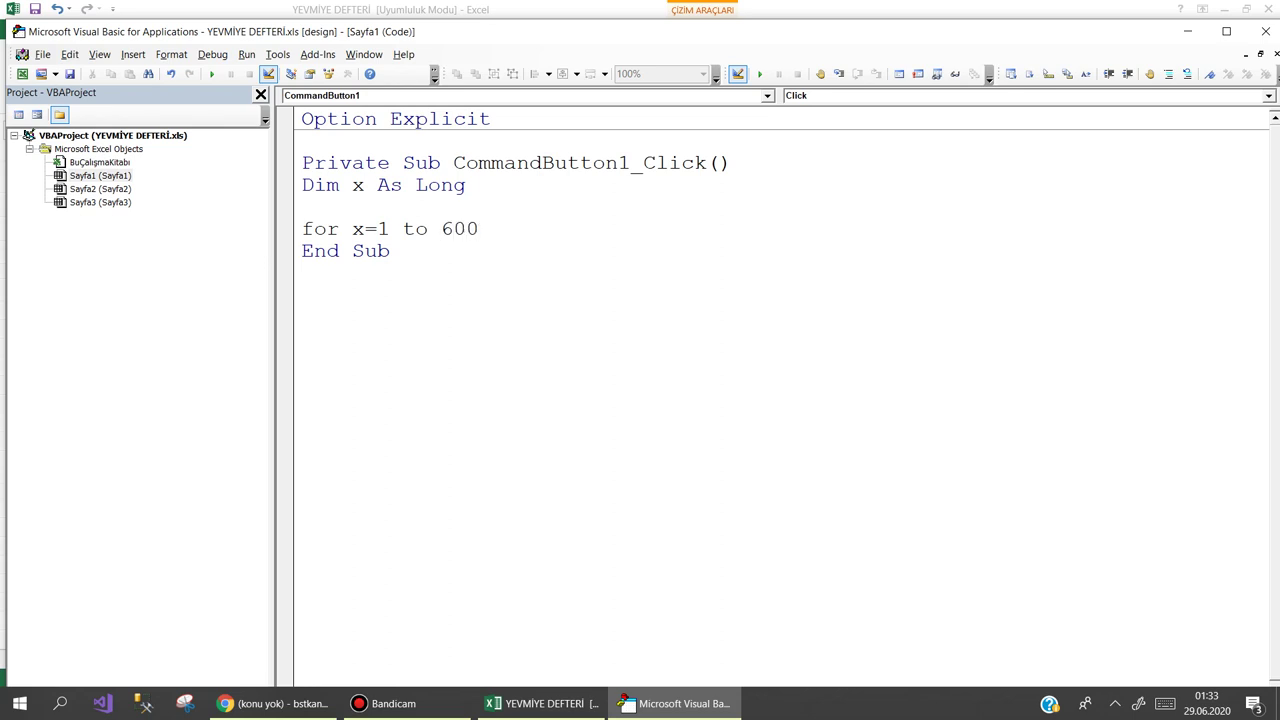
key("Return")
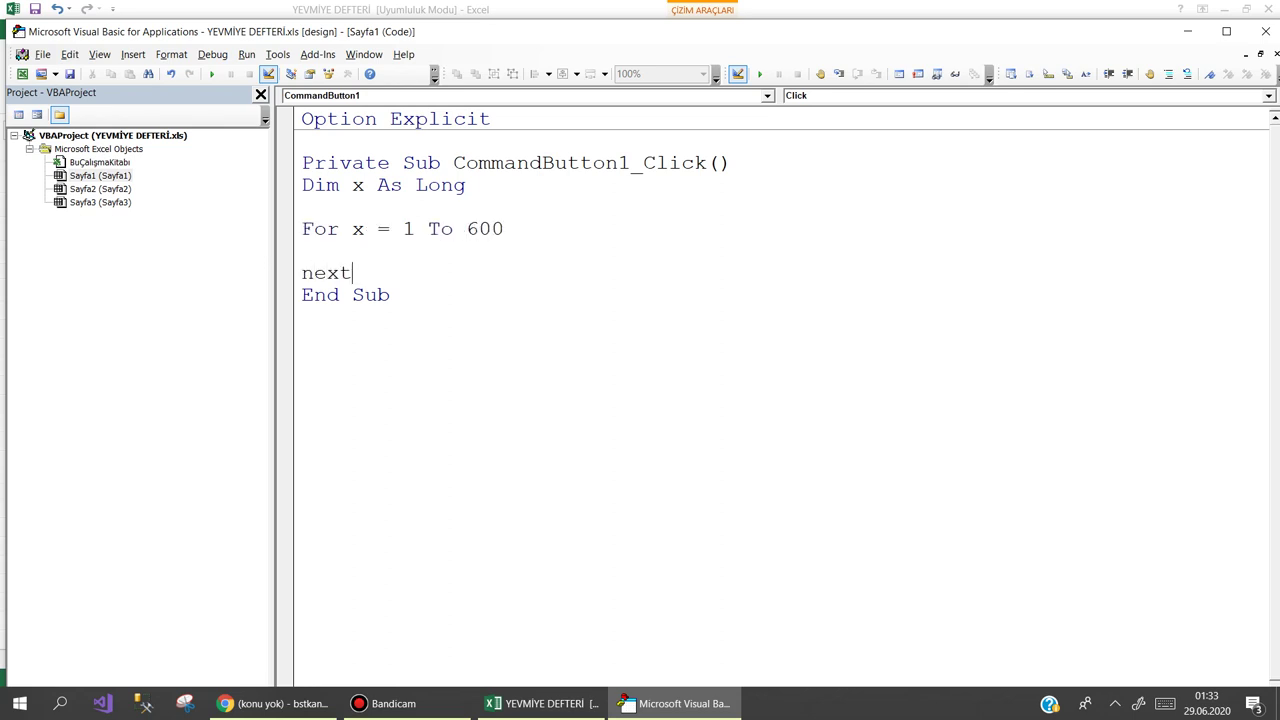
left_click(372, 250)
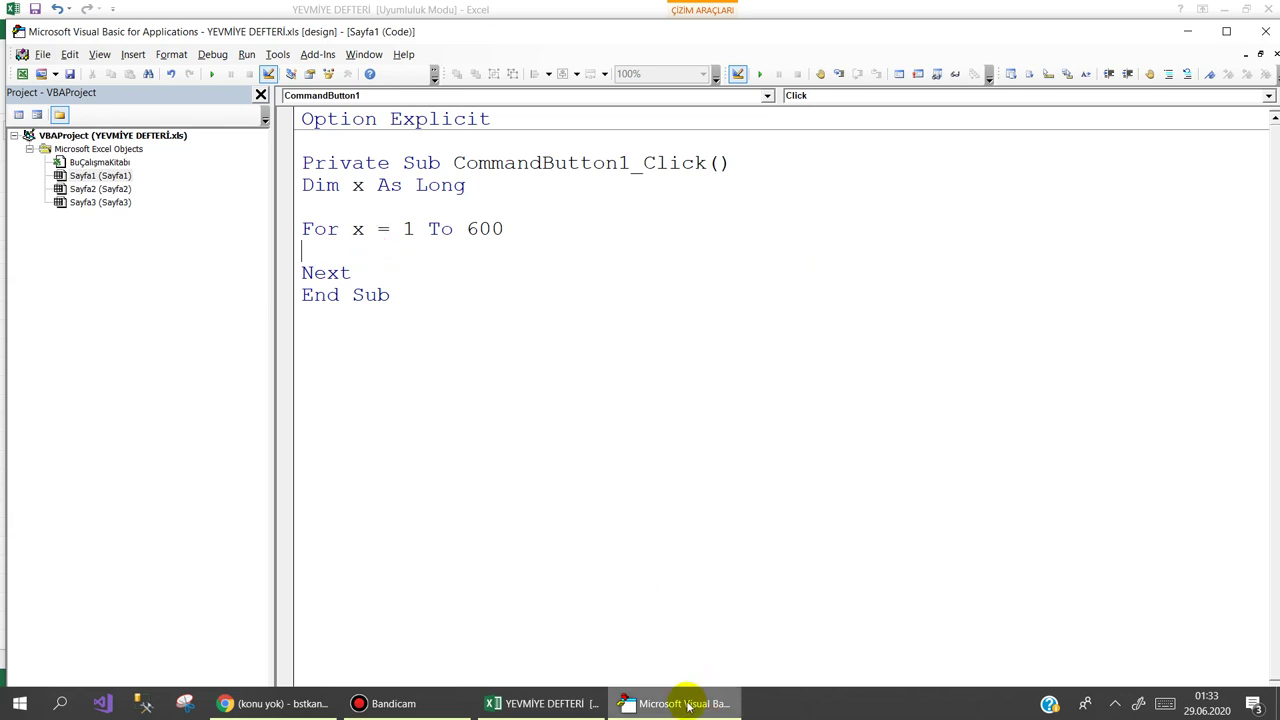
left_click(553, 703)
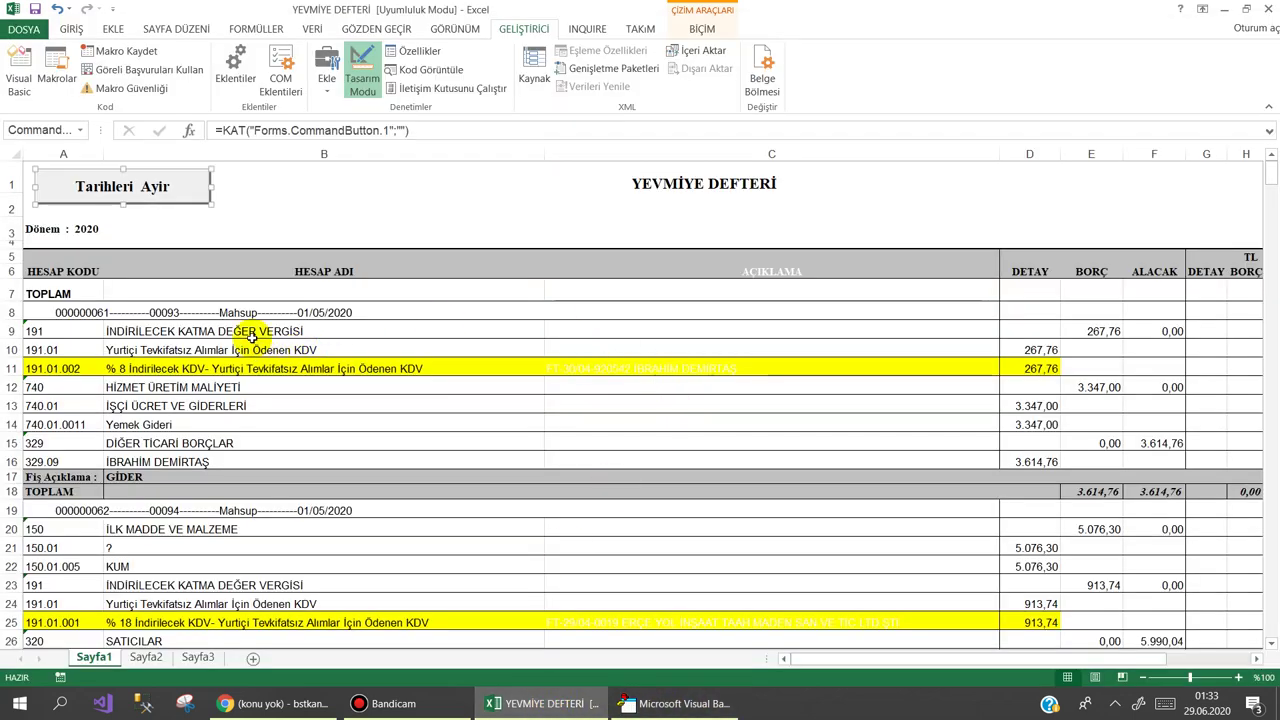
Check the TOPLAM cell A7 and voucher header A8, then return to the macro code
left_click(1012, 313)
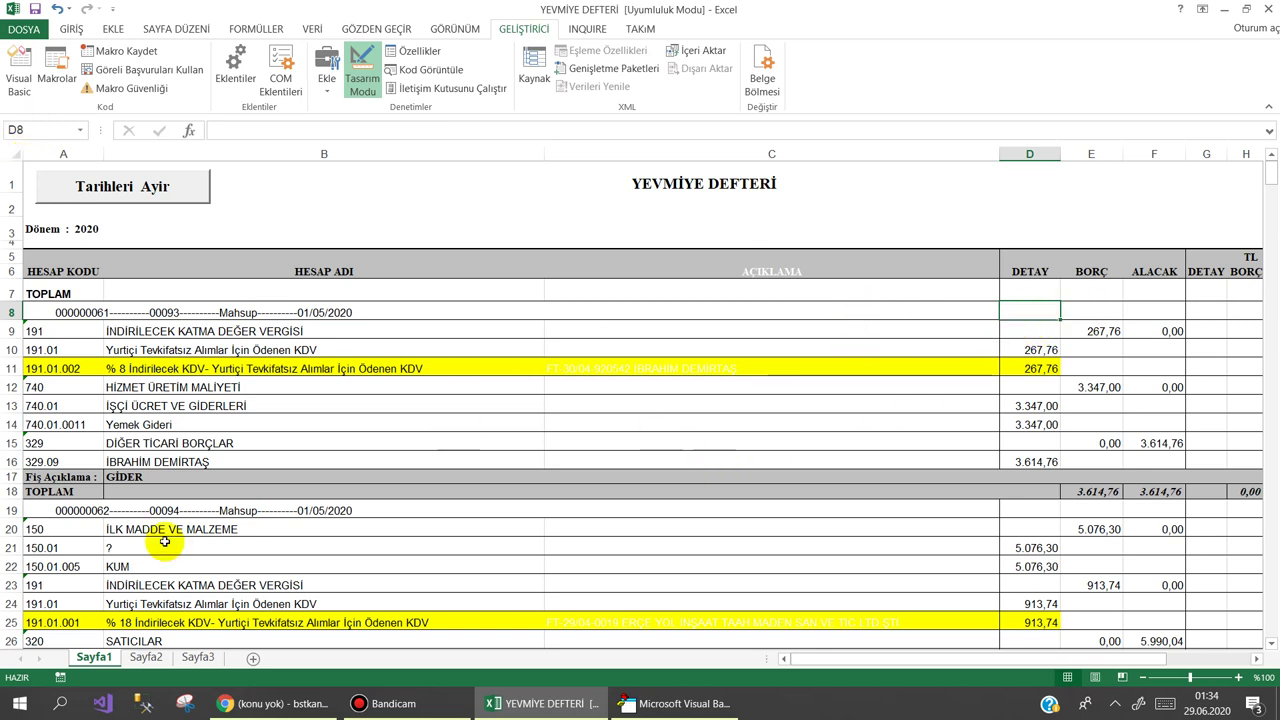
left_click(61, 292)
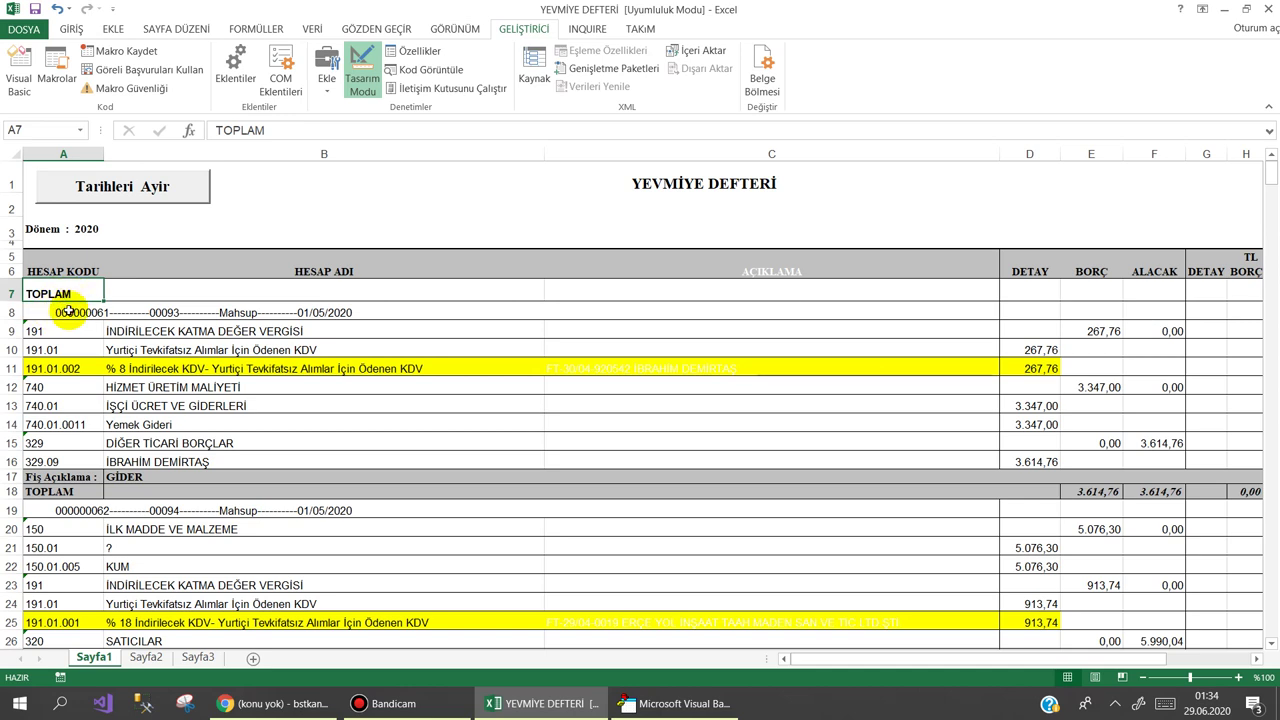
left_click(70, 313)
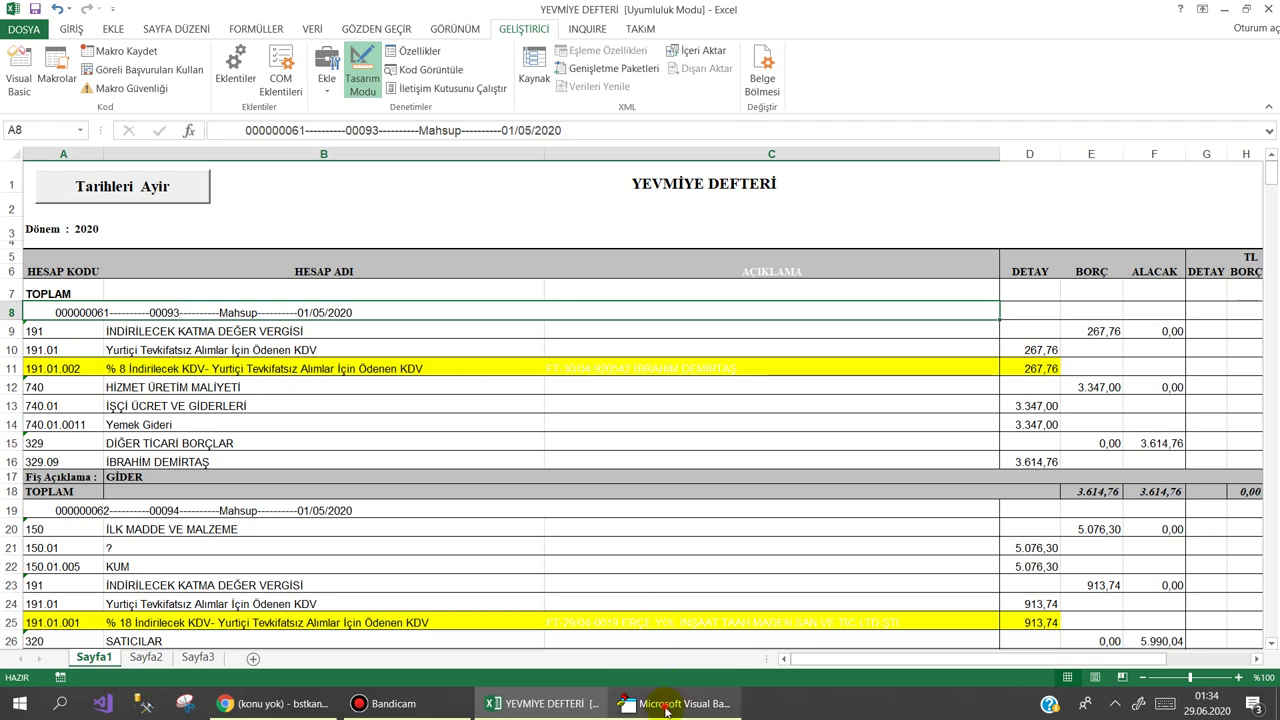
left_click(665, 703)
type("range")
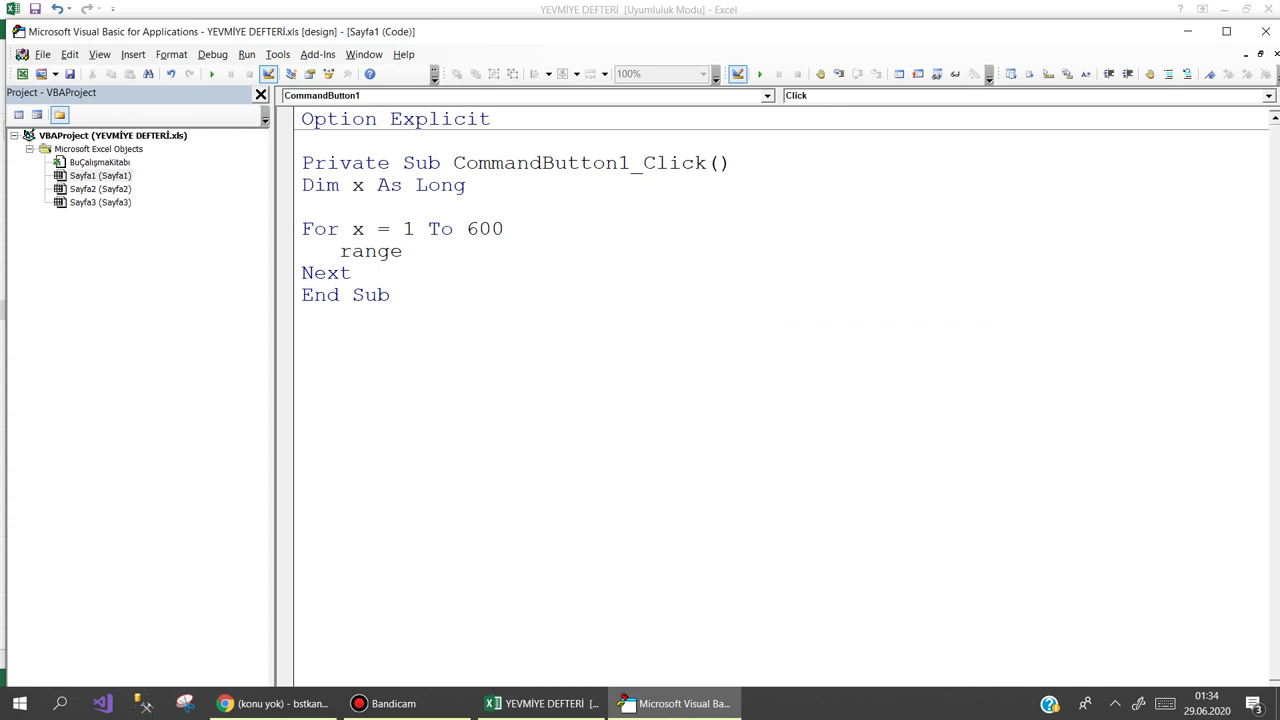
Add an If Range("A" & x).Value = "TOPLAM" Then block inside the For loop
type("(\"A\"&x")
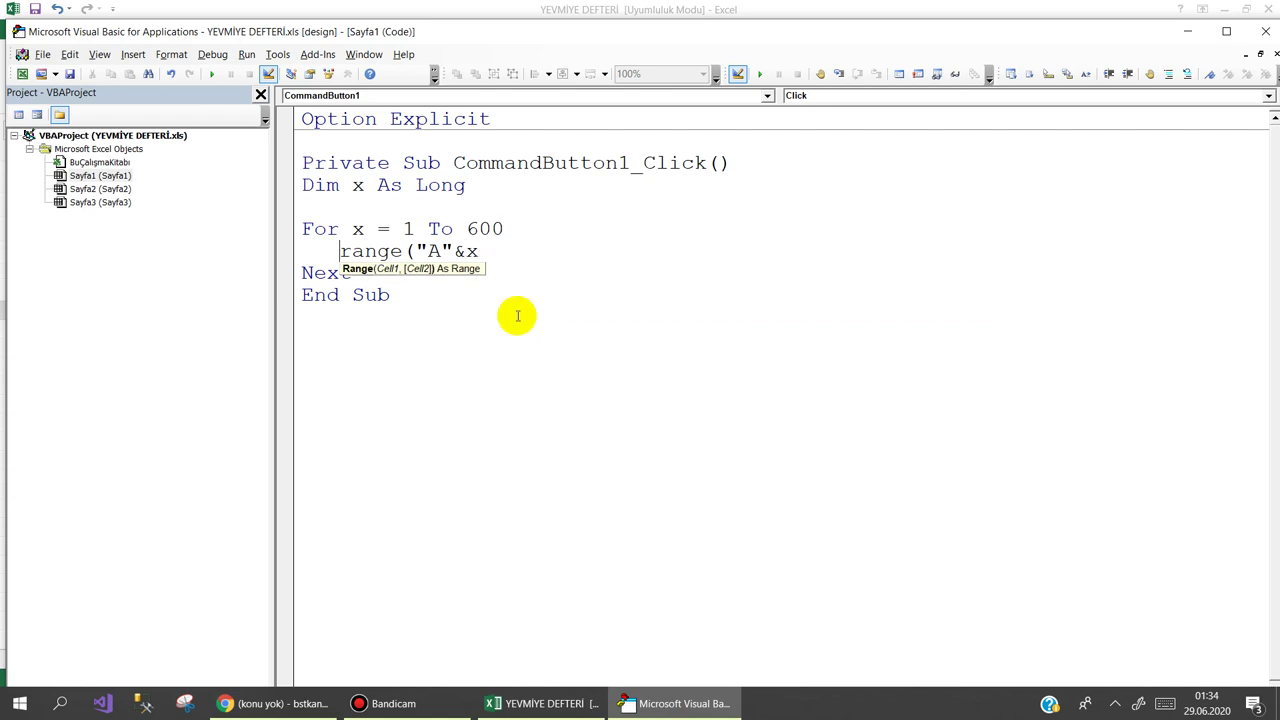
key("Home")
type("i")
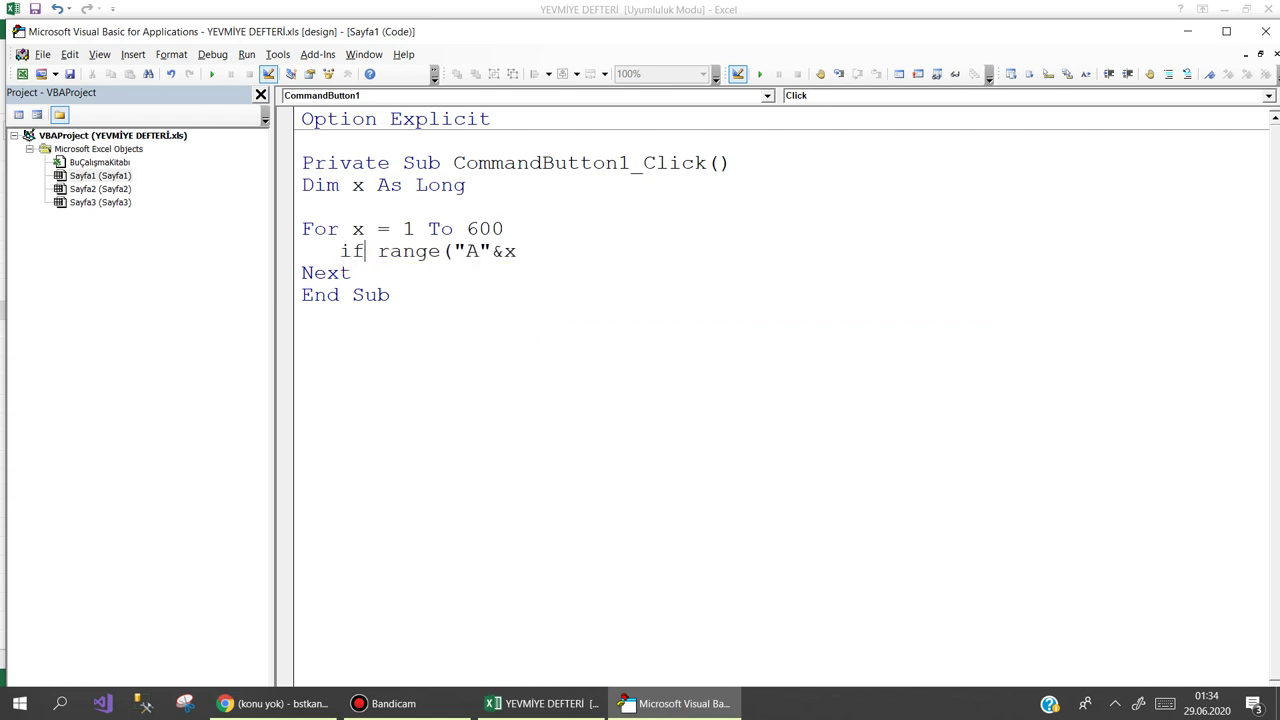
type(").")
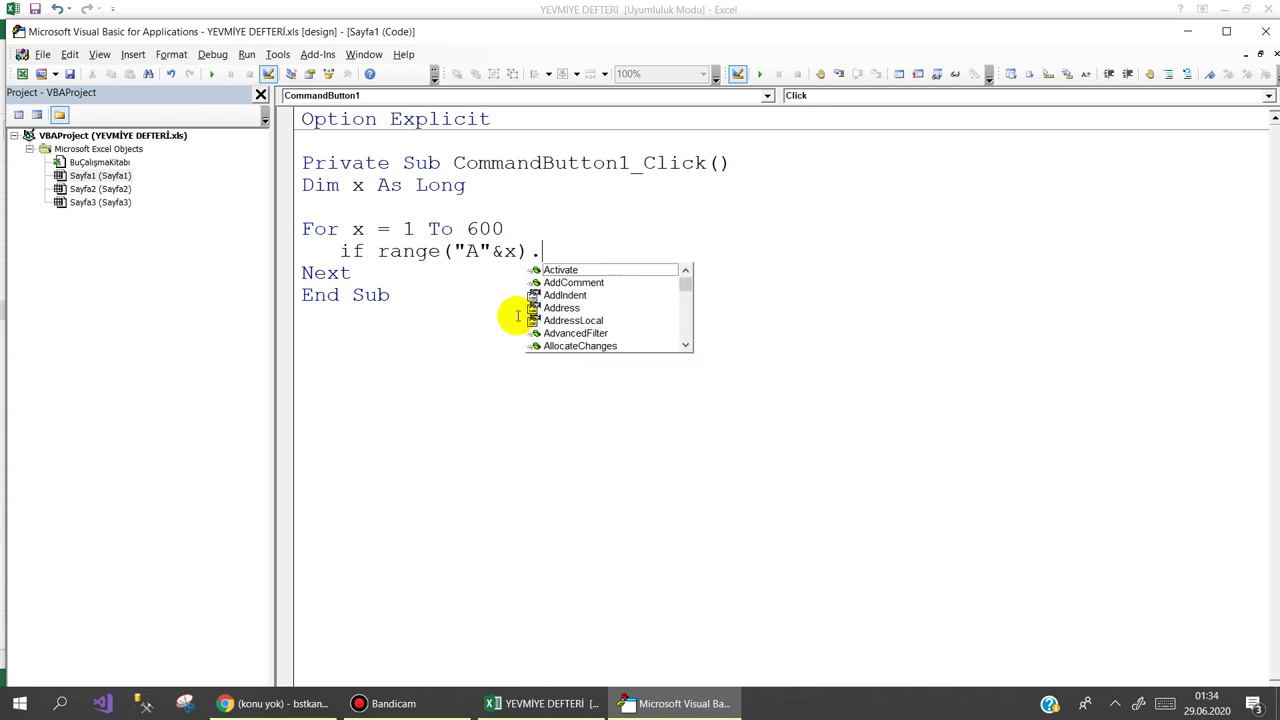
type("val")
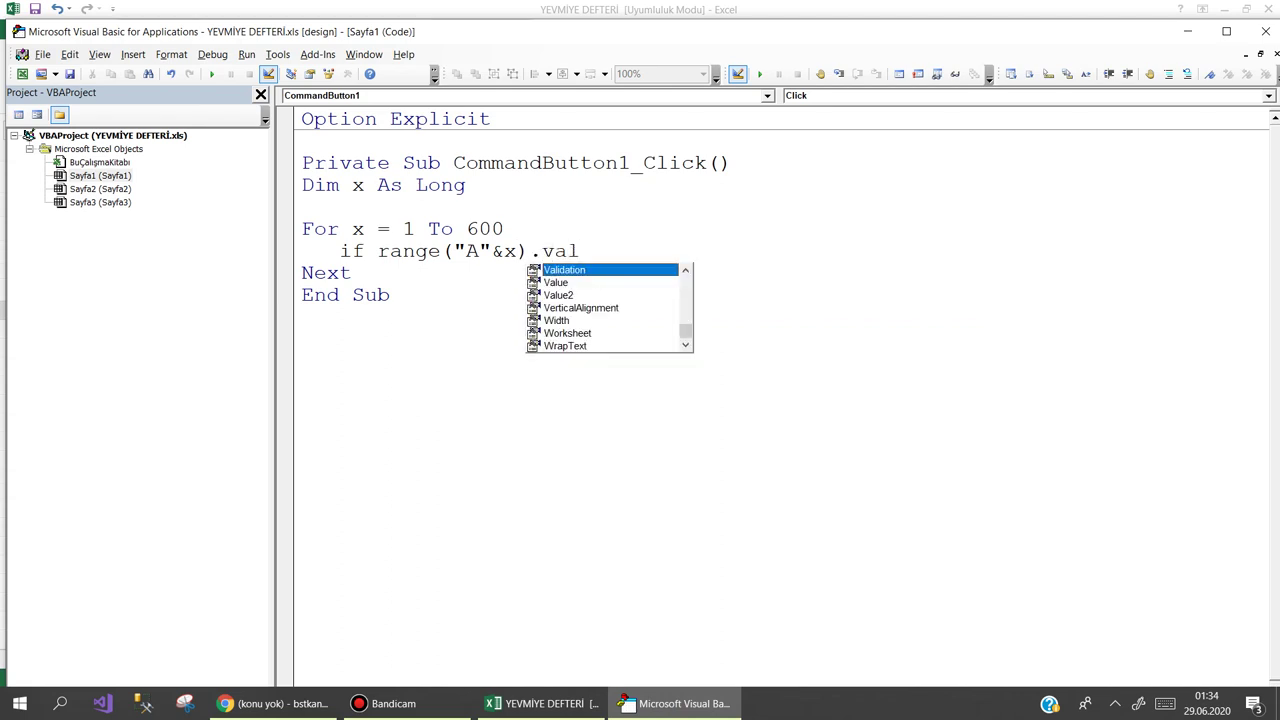
key("Down")
type("=\"")
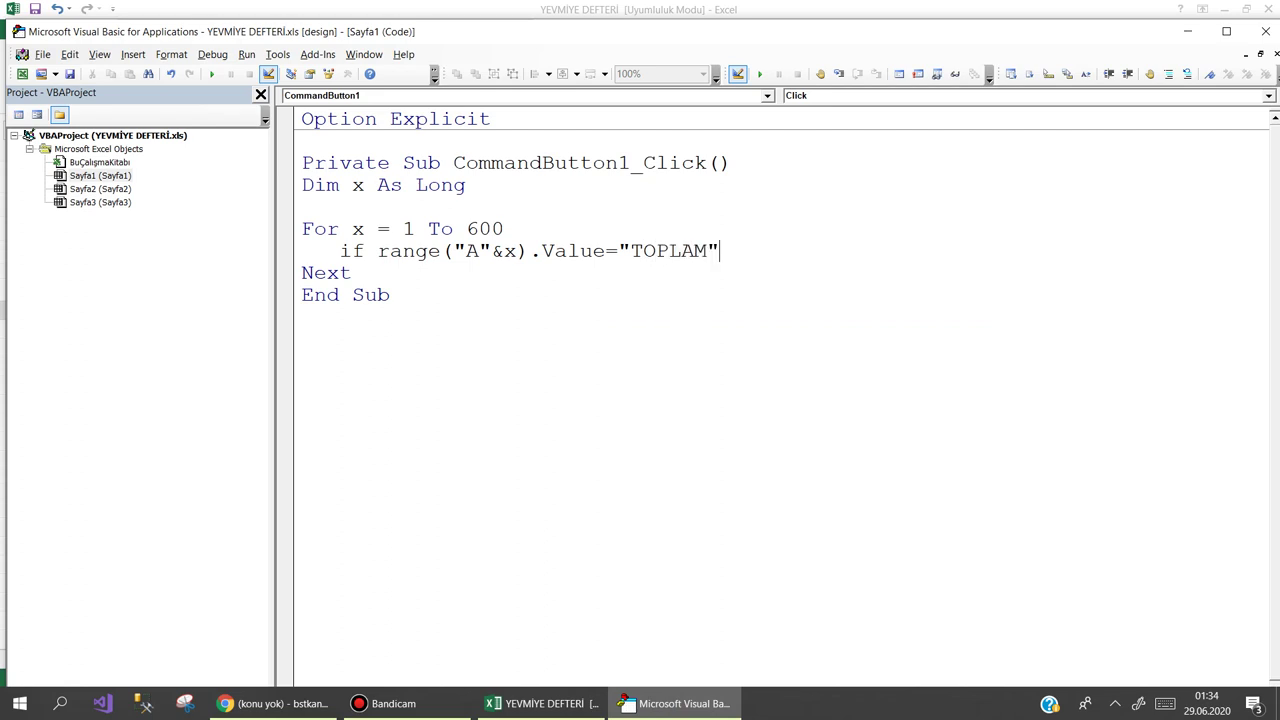
key("Return")
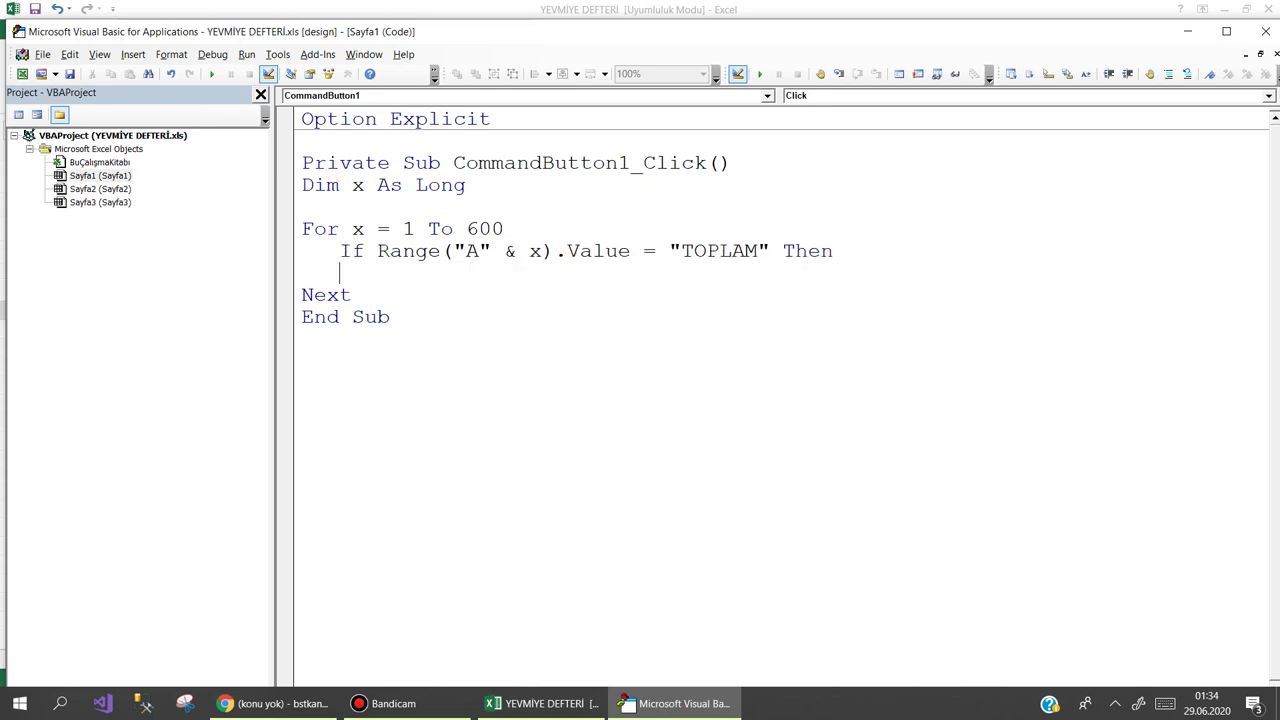
key("Return")
type("end if")
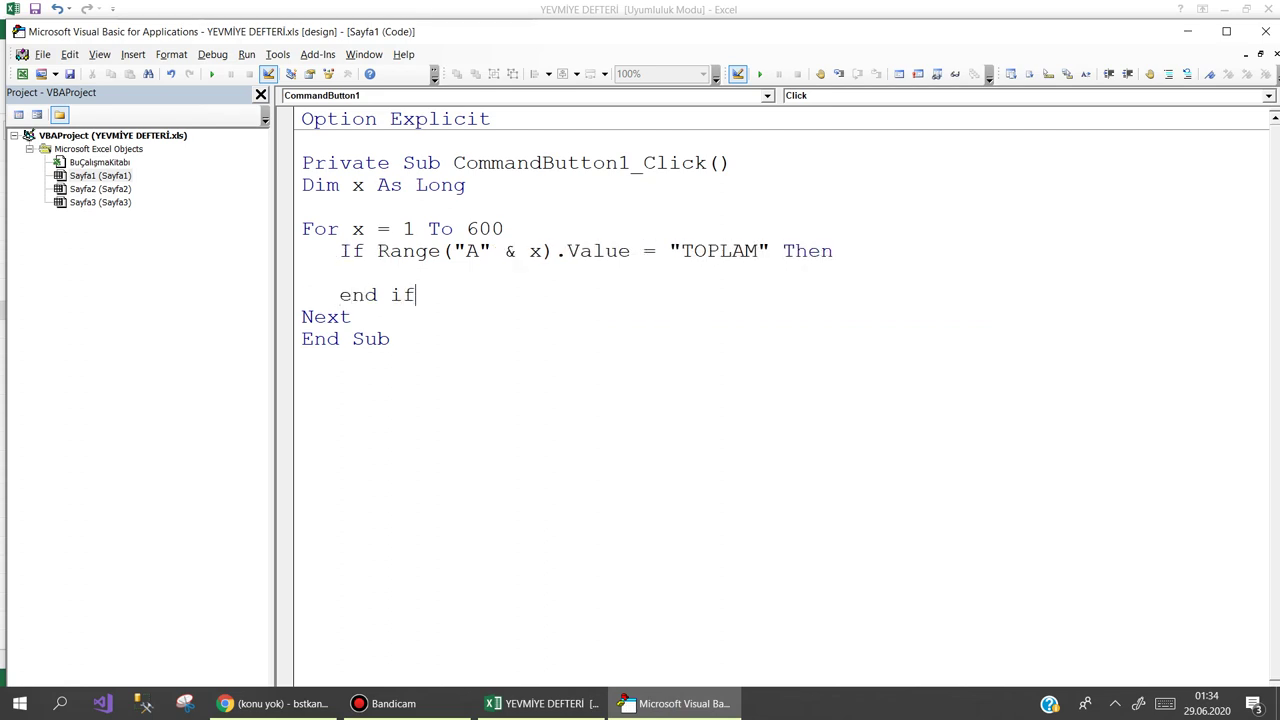
left_click(340, 273)
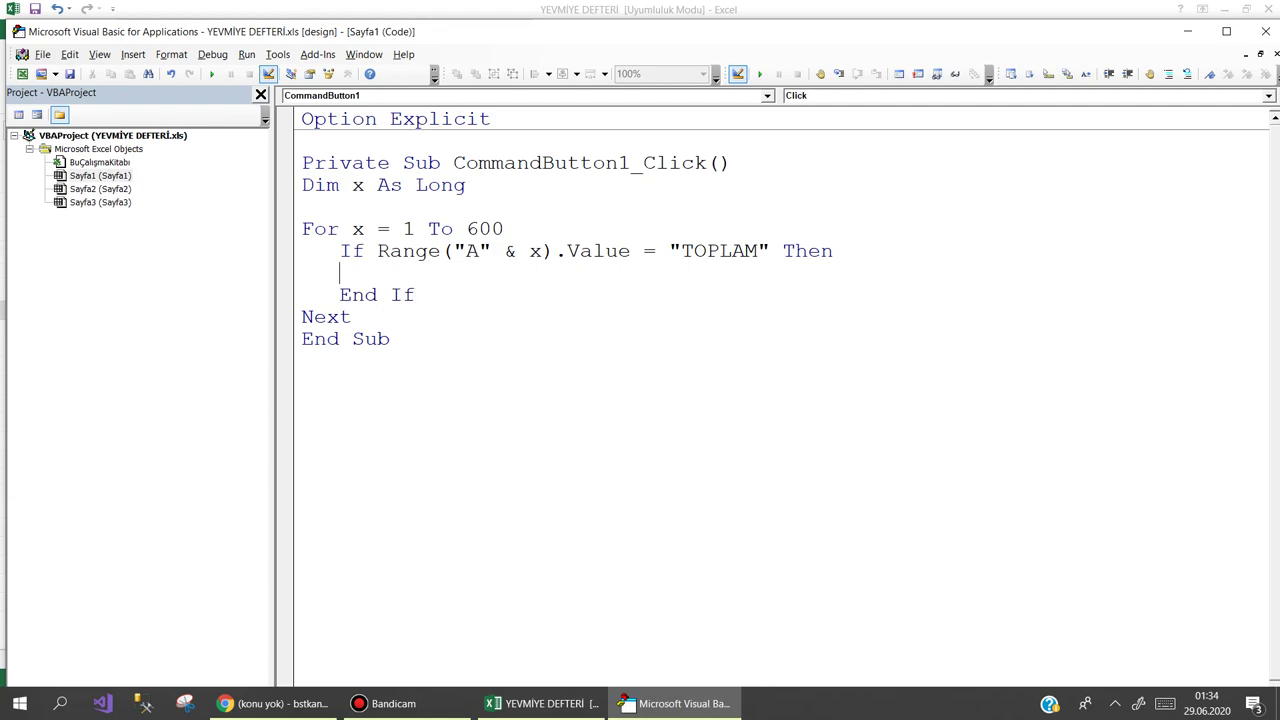
left_click(541, 703)
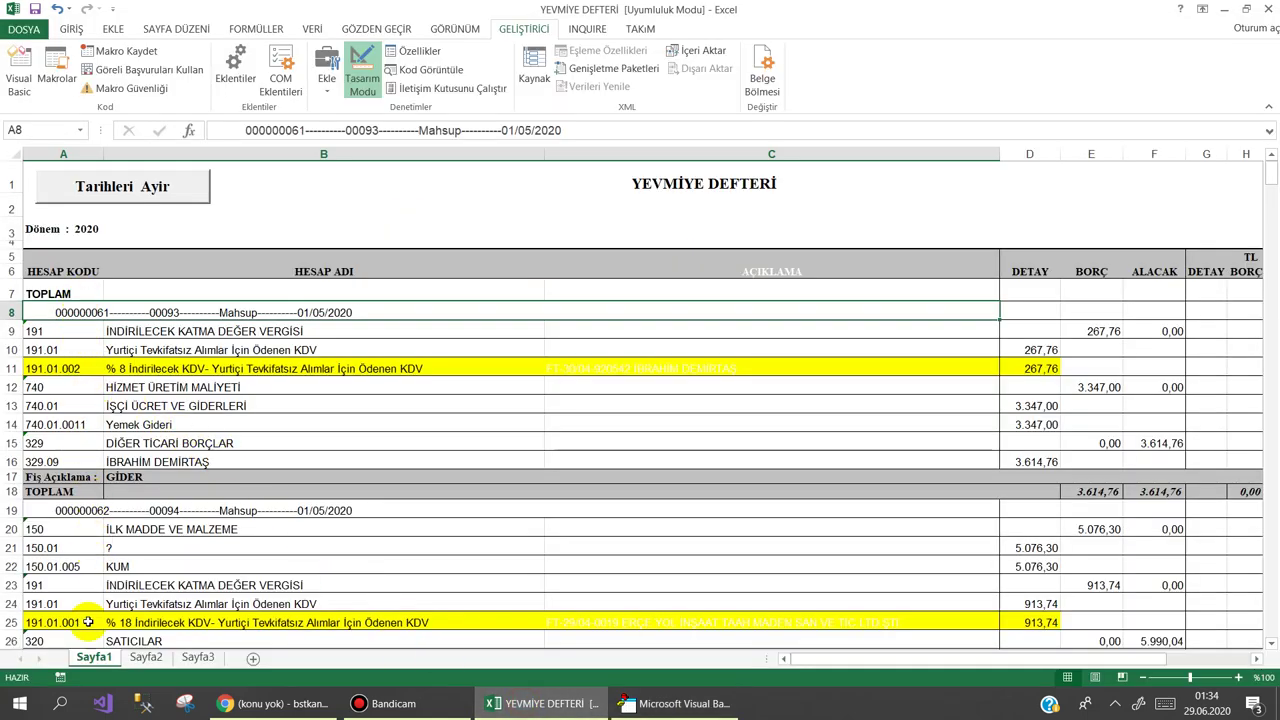
scroll(85, 608, "down", 4)
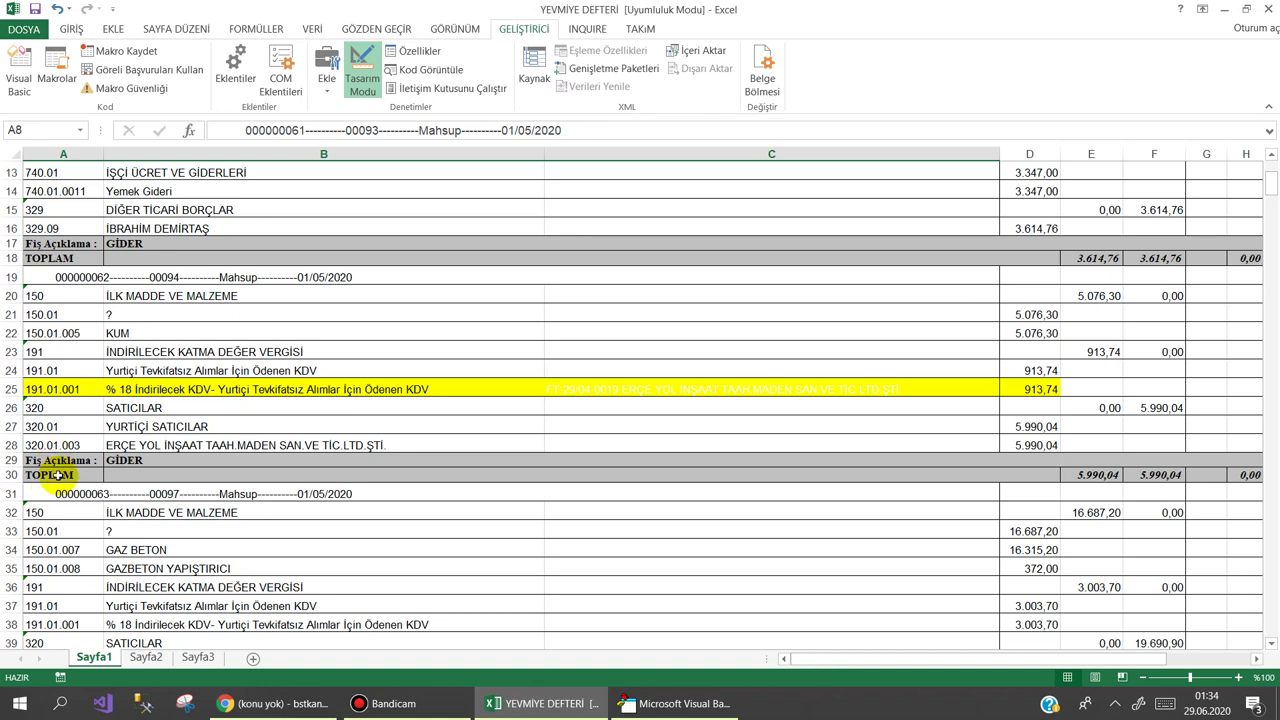
left_click(45, 474)
left_click(640, 703)
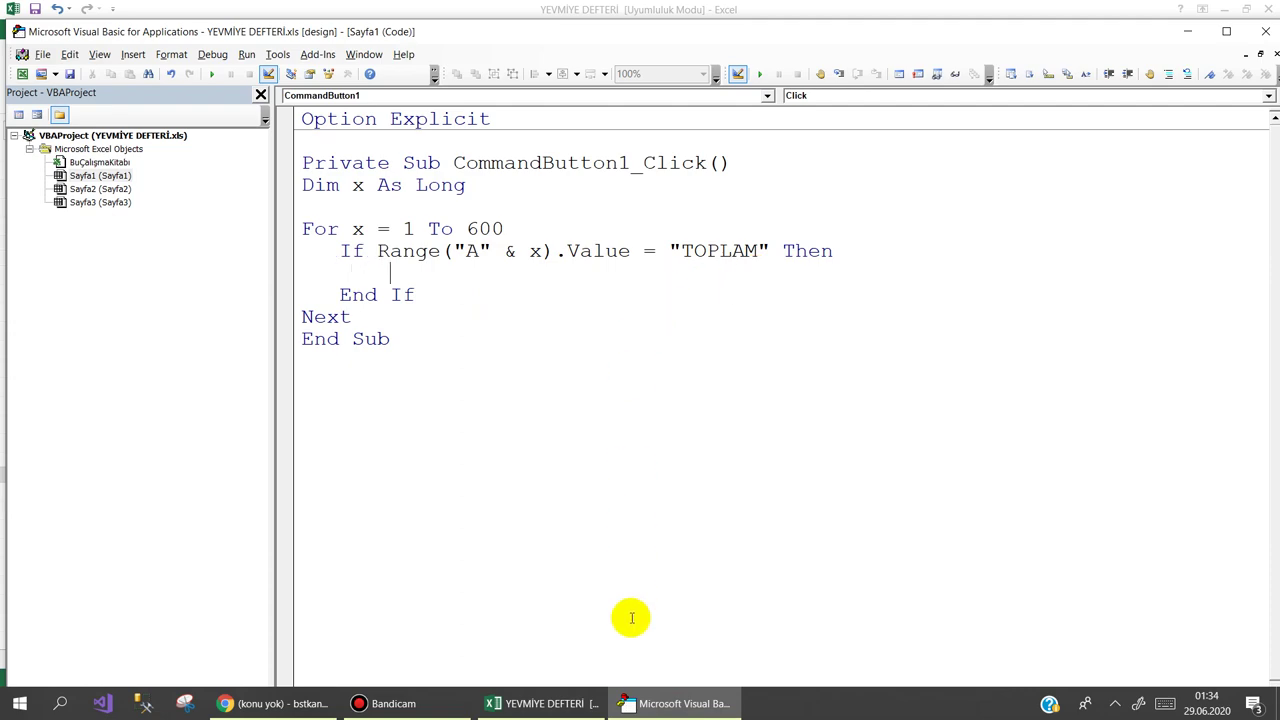
left_click(541, 703)
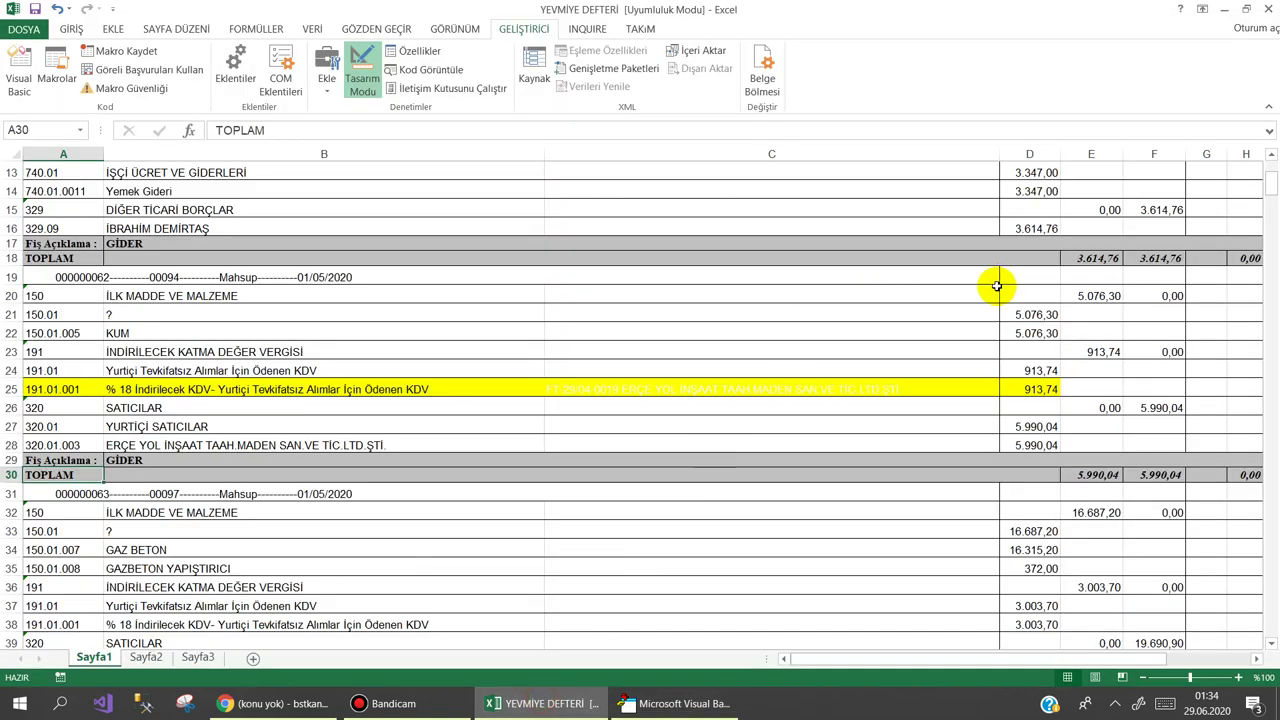
left_click(1026, 277)
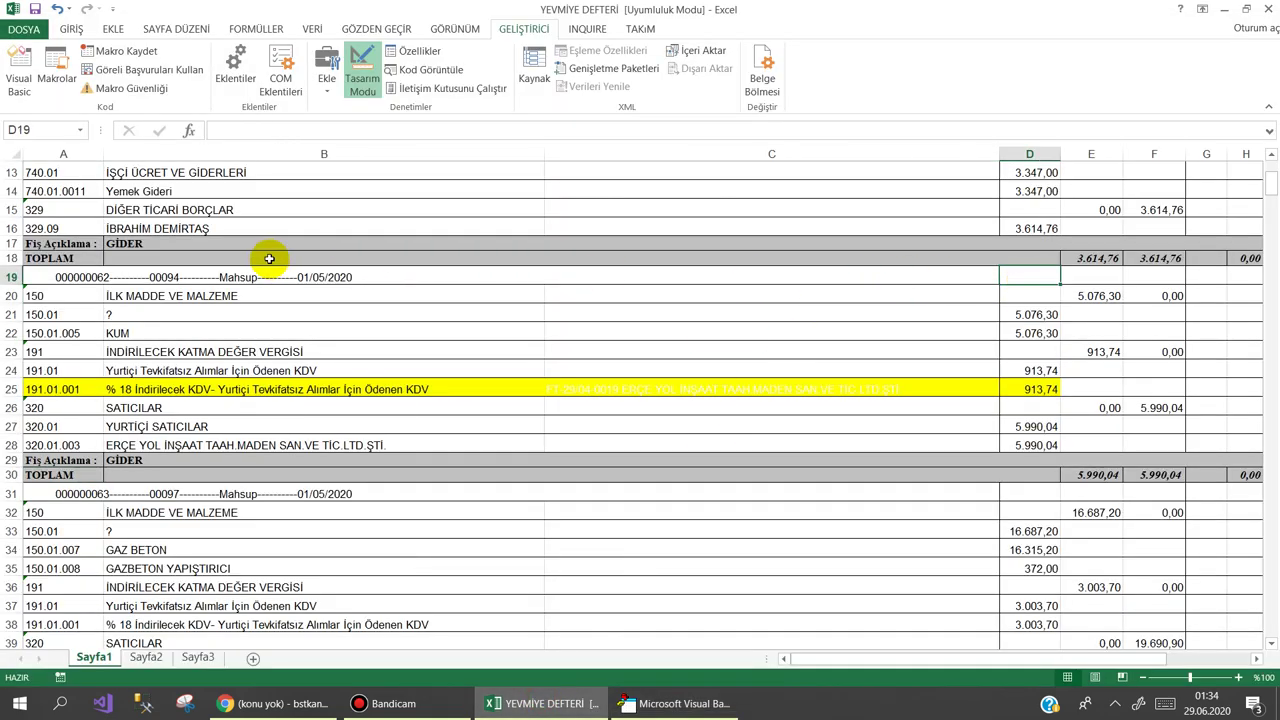
left_click(658, 695)
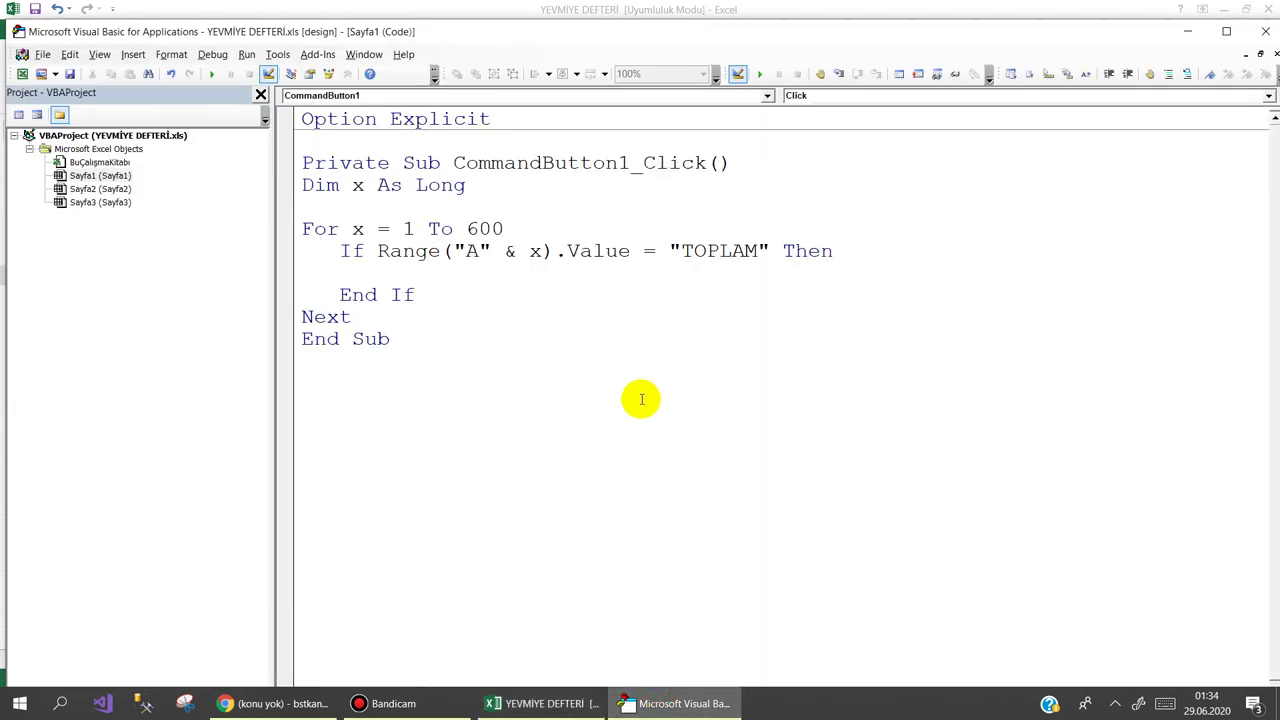
Start a range("D"&x+1).Value= line inside the TOPLAM If block
type("ran")
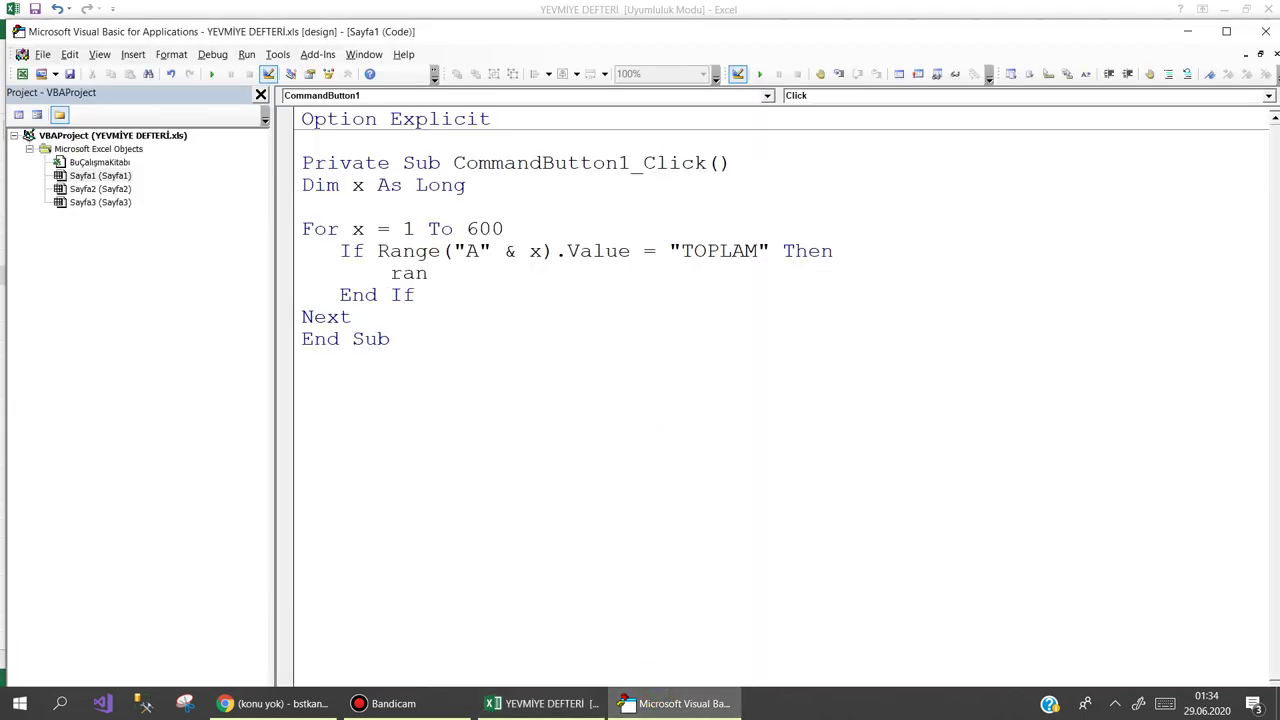
type("ge(\"D\"&x+")
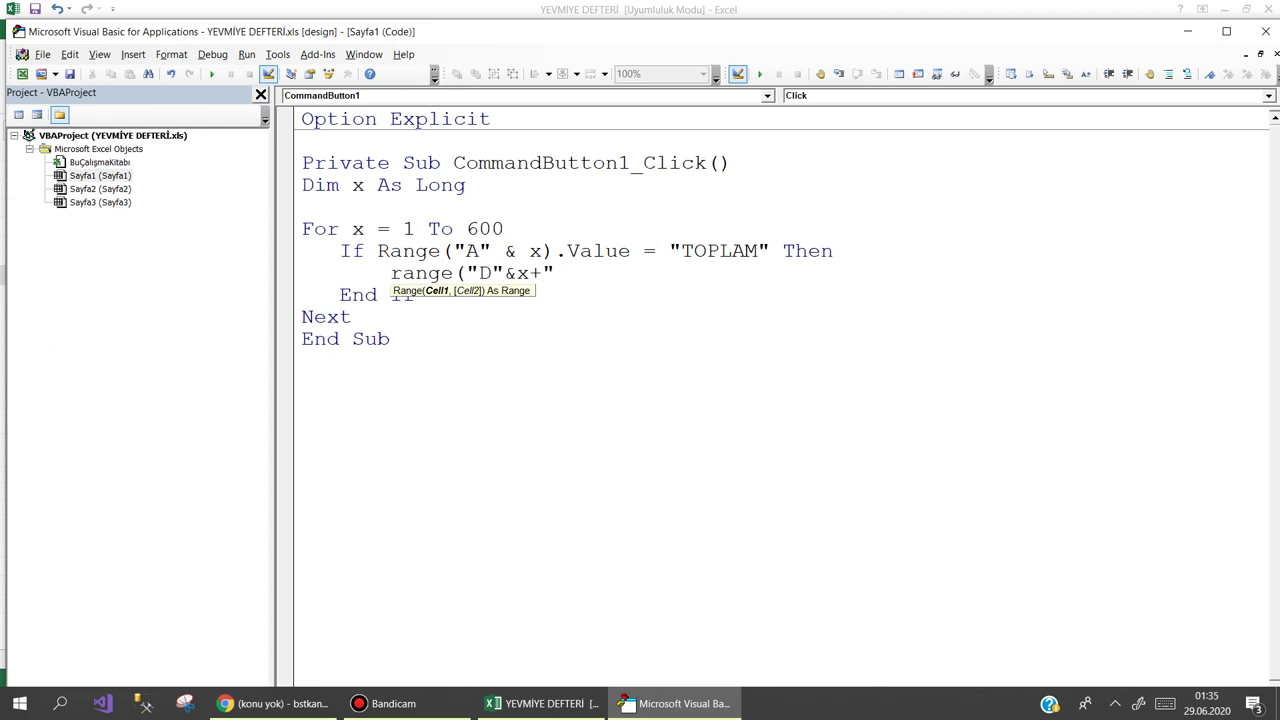
type(").")
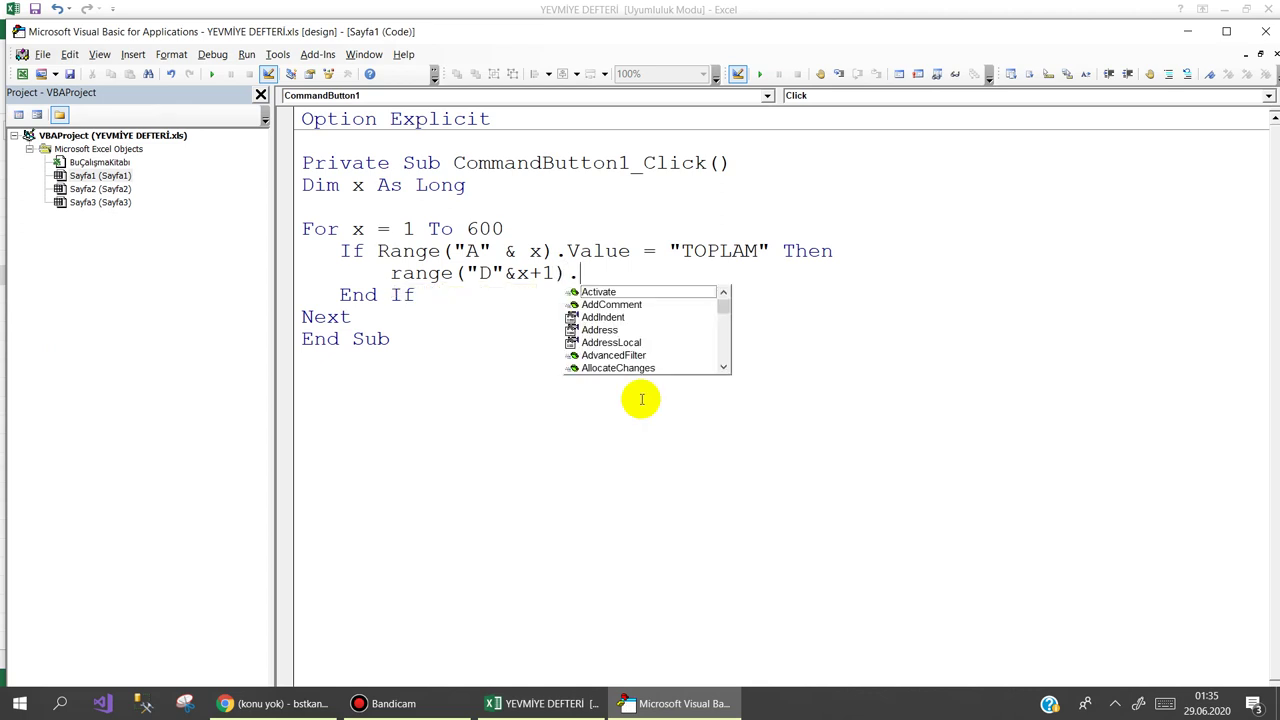
type("v")
type("u")
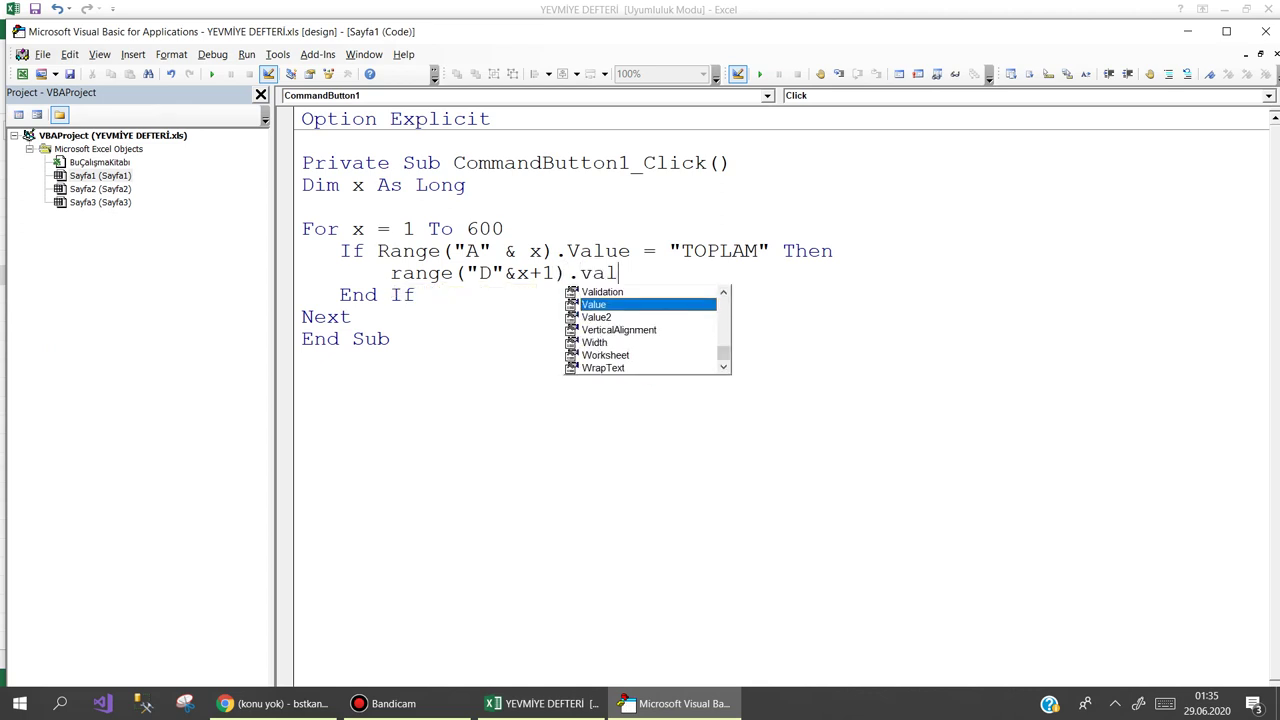
type("=")
left_click(641, 400)
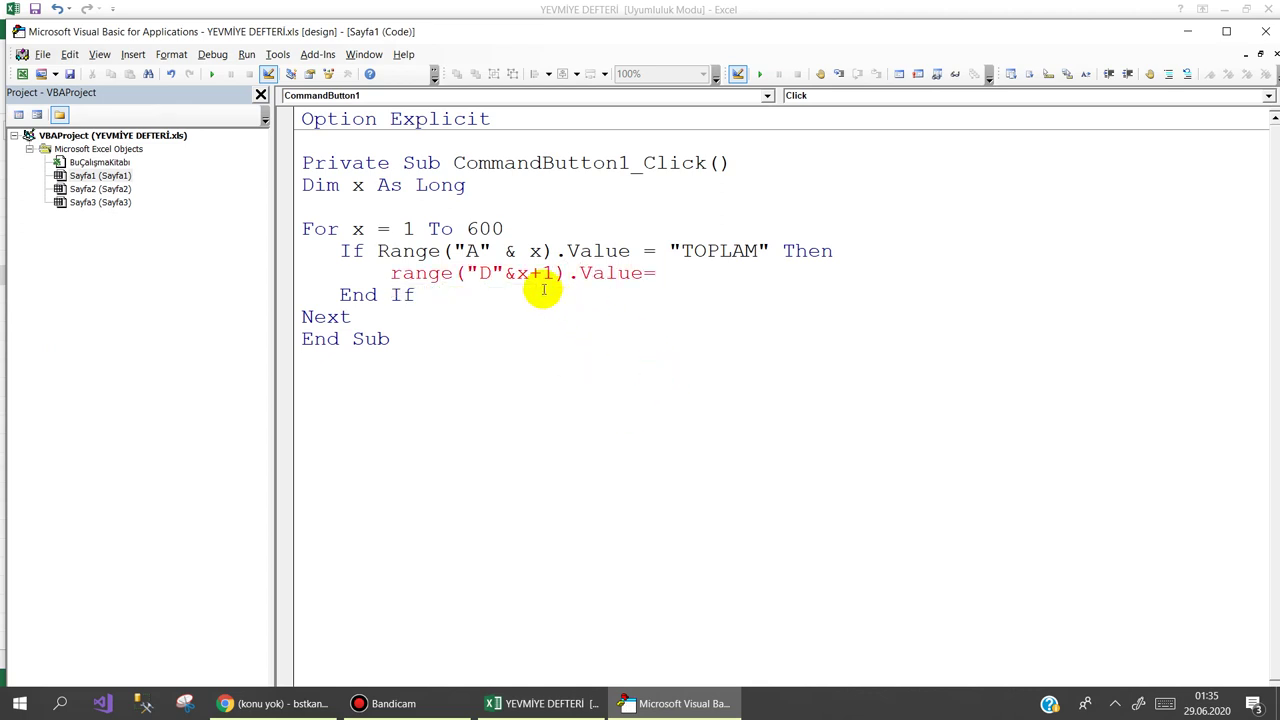
left_click(556, 705)
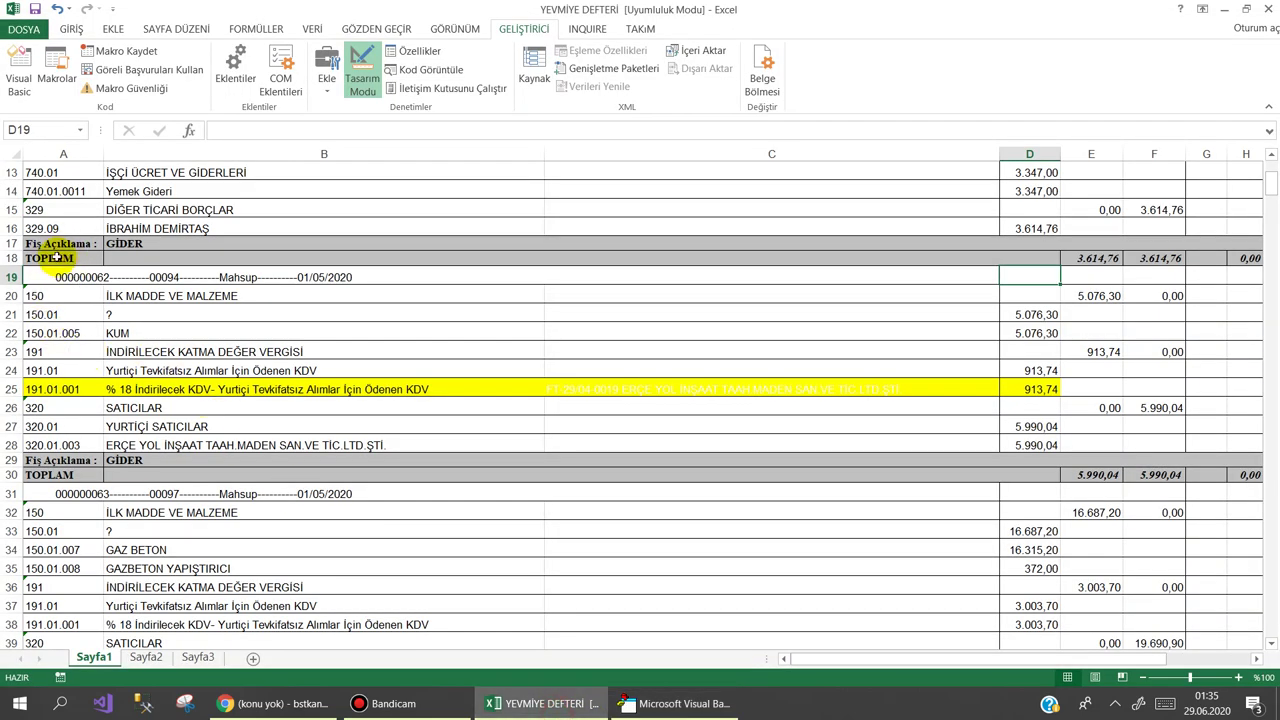
Check cells A18, A19 and D19 in the ledger layout, then return to the code
left_click(56, 257)
left_click(55, 277)
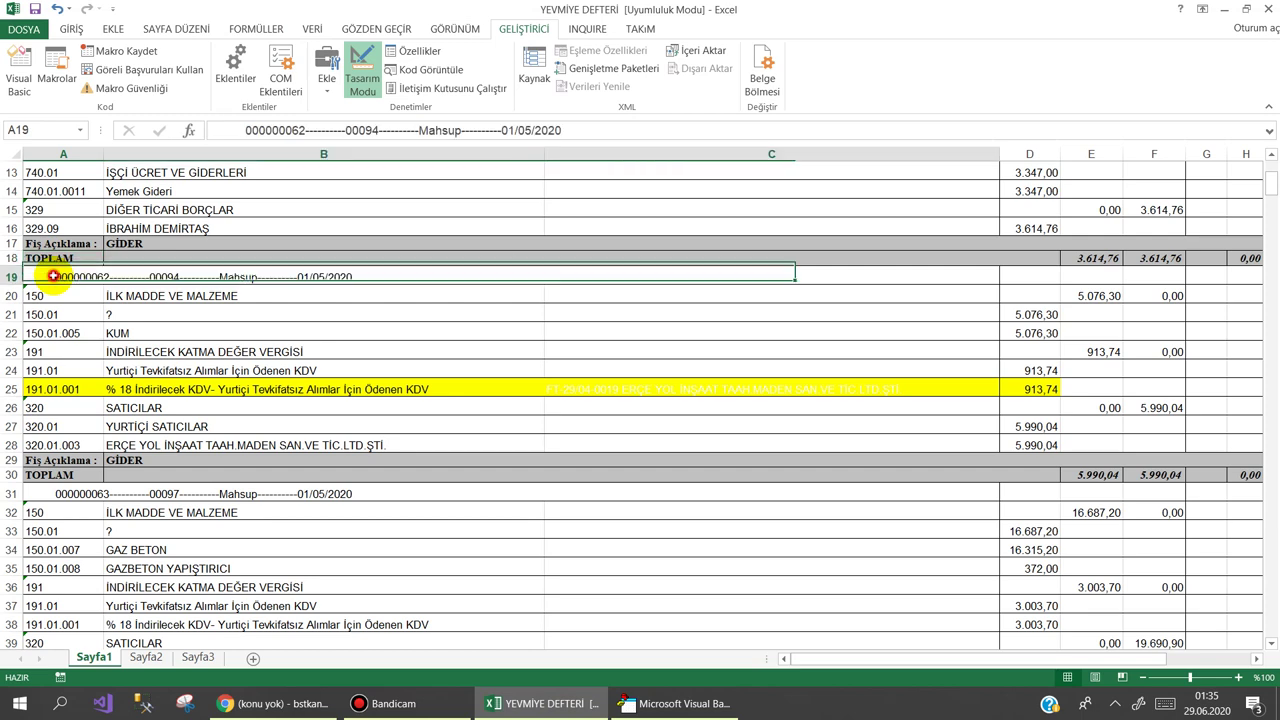
left_click(1010, 276)
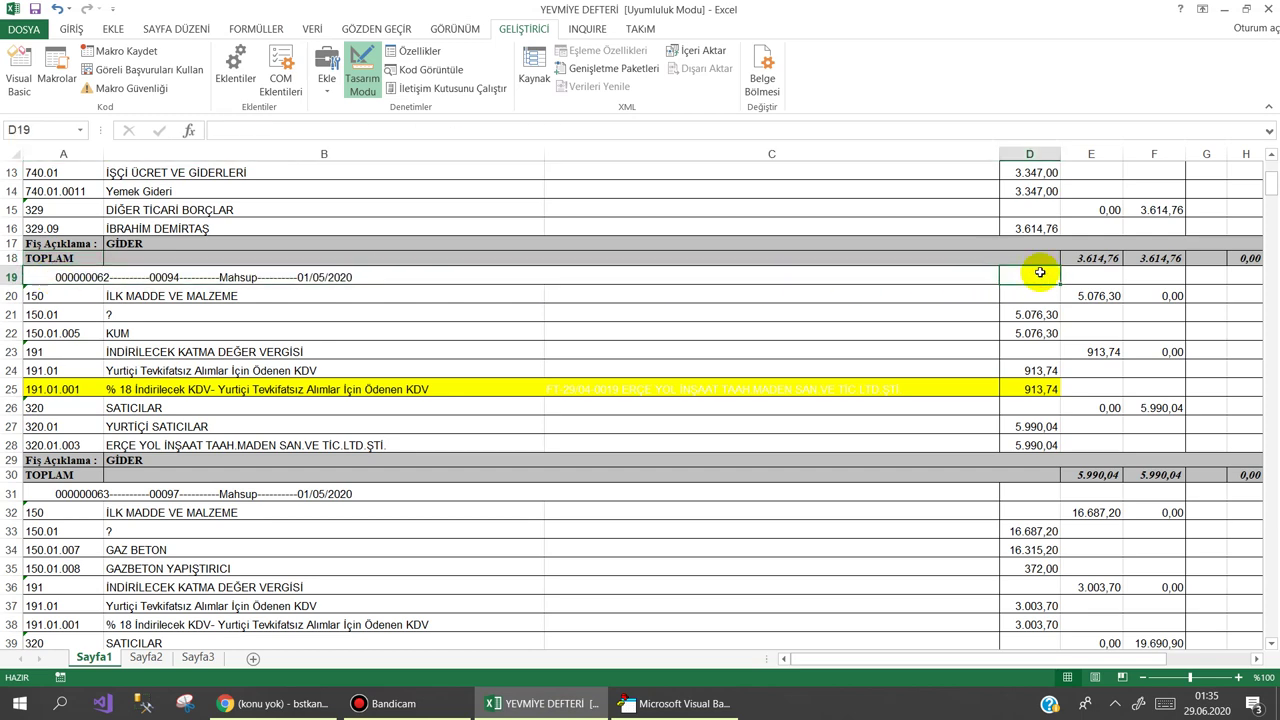
left_click(676, 705)
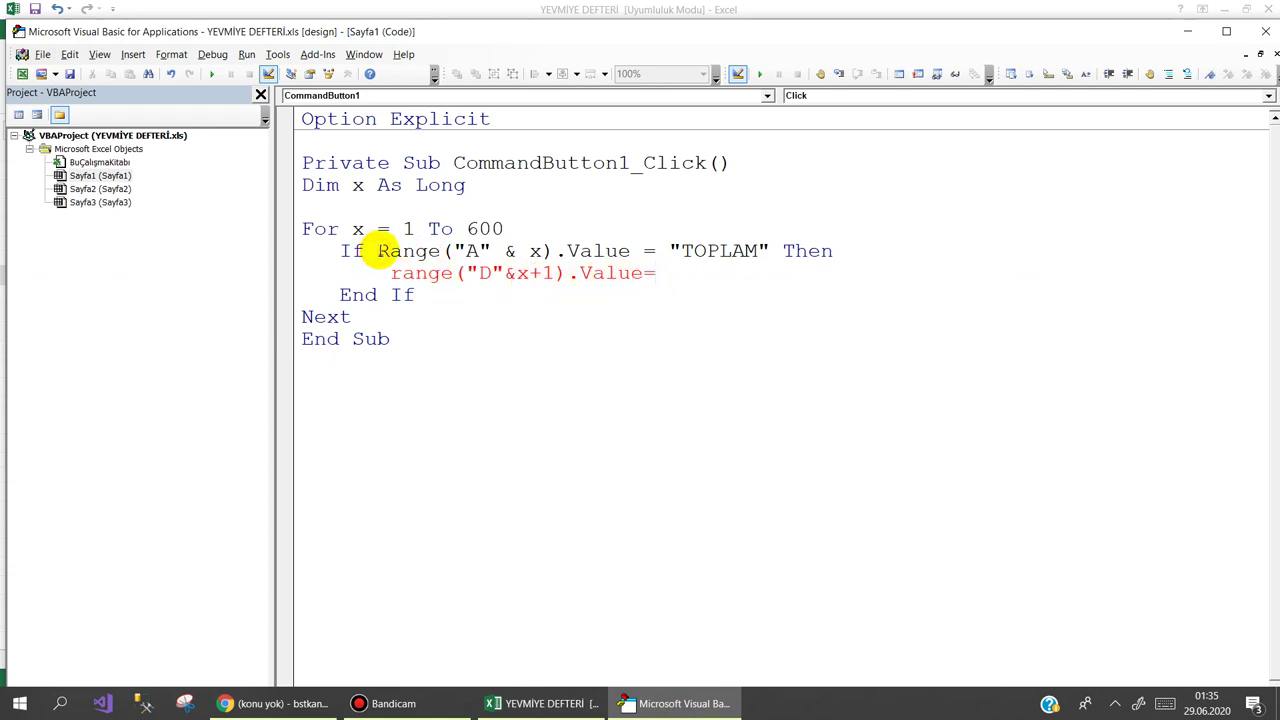
Extend the column D line with Right(range("A"&x+1).Value, leaving the length still open
left_click(660, 273)
type("rig")
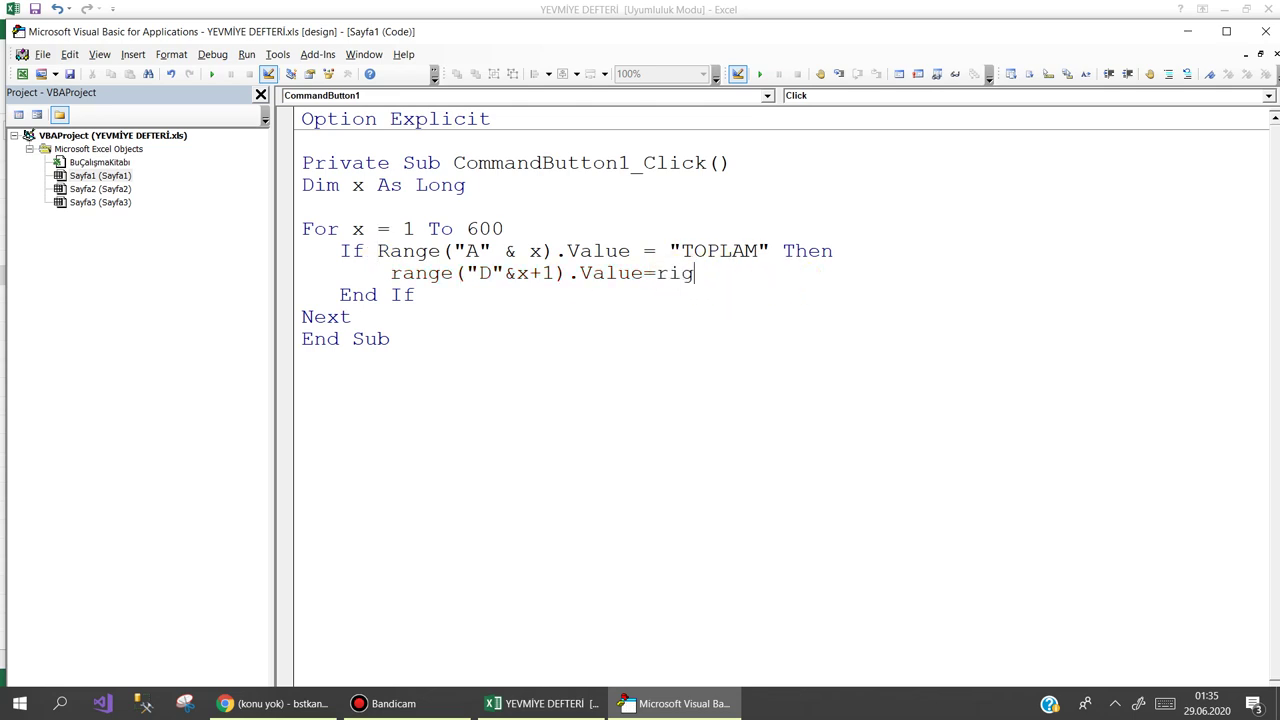
key("ctrl+space")
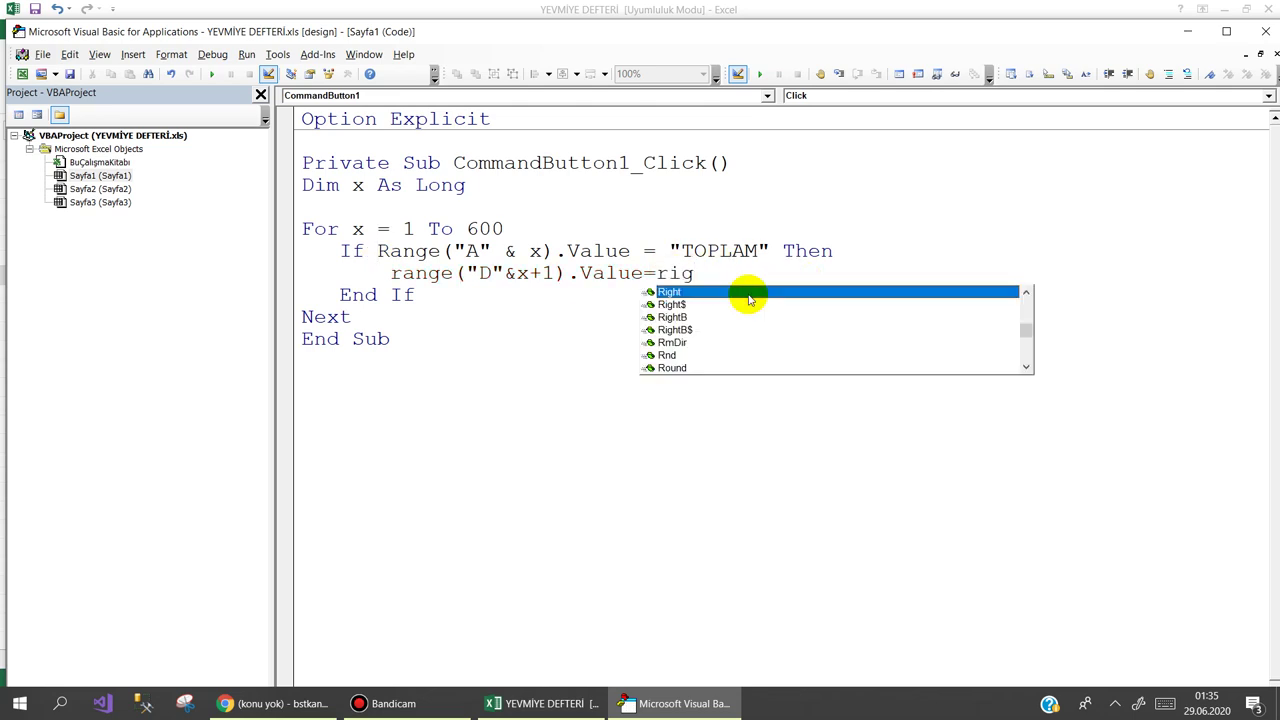
type("(")
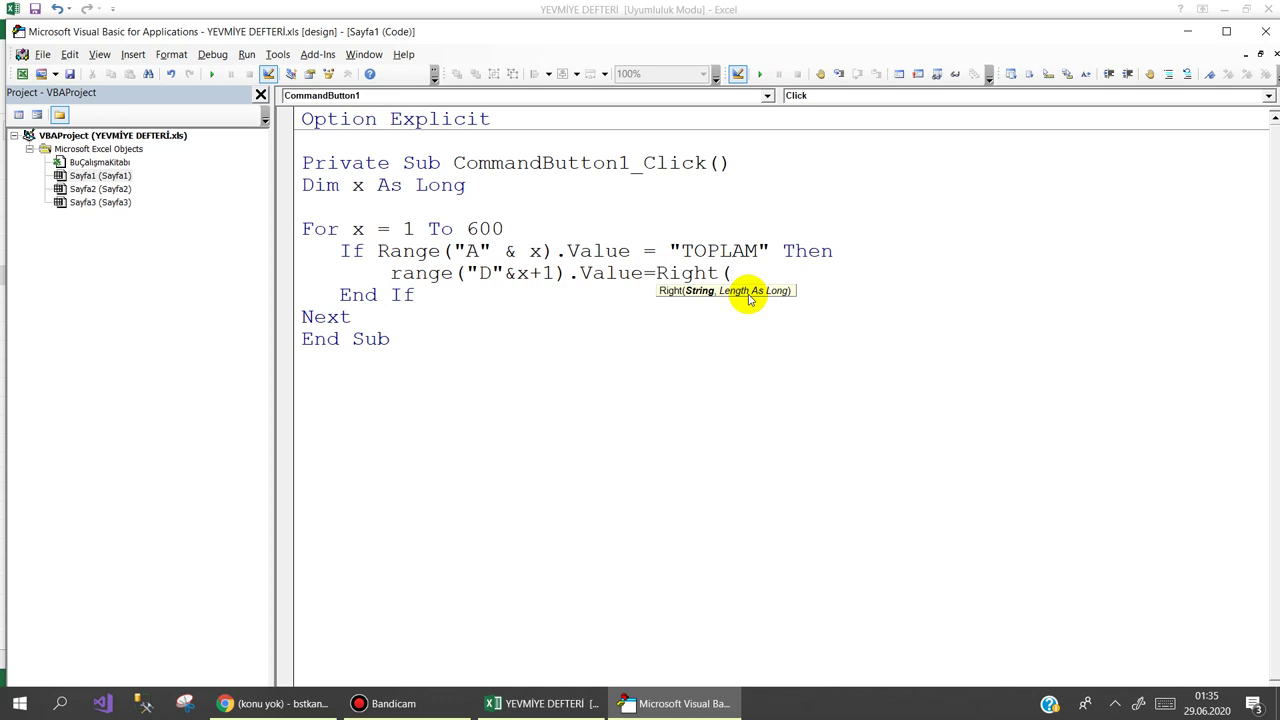
type("range(")
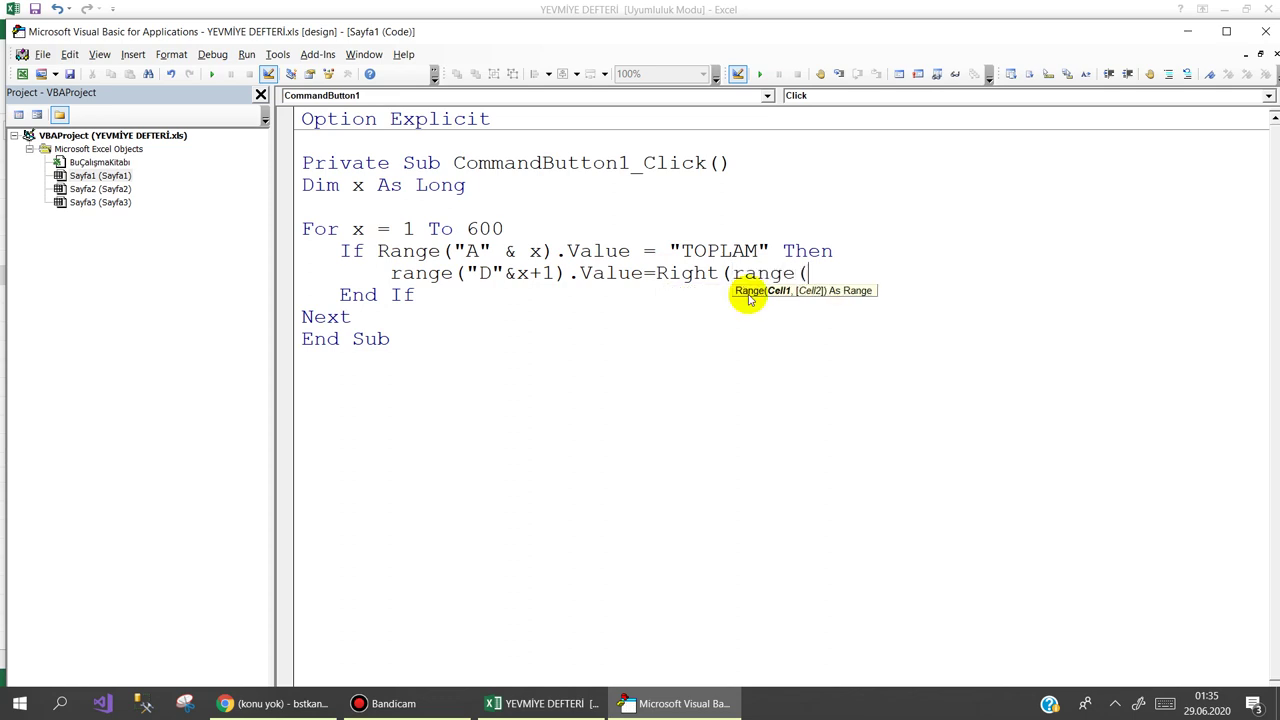
type("\"A\"&")
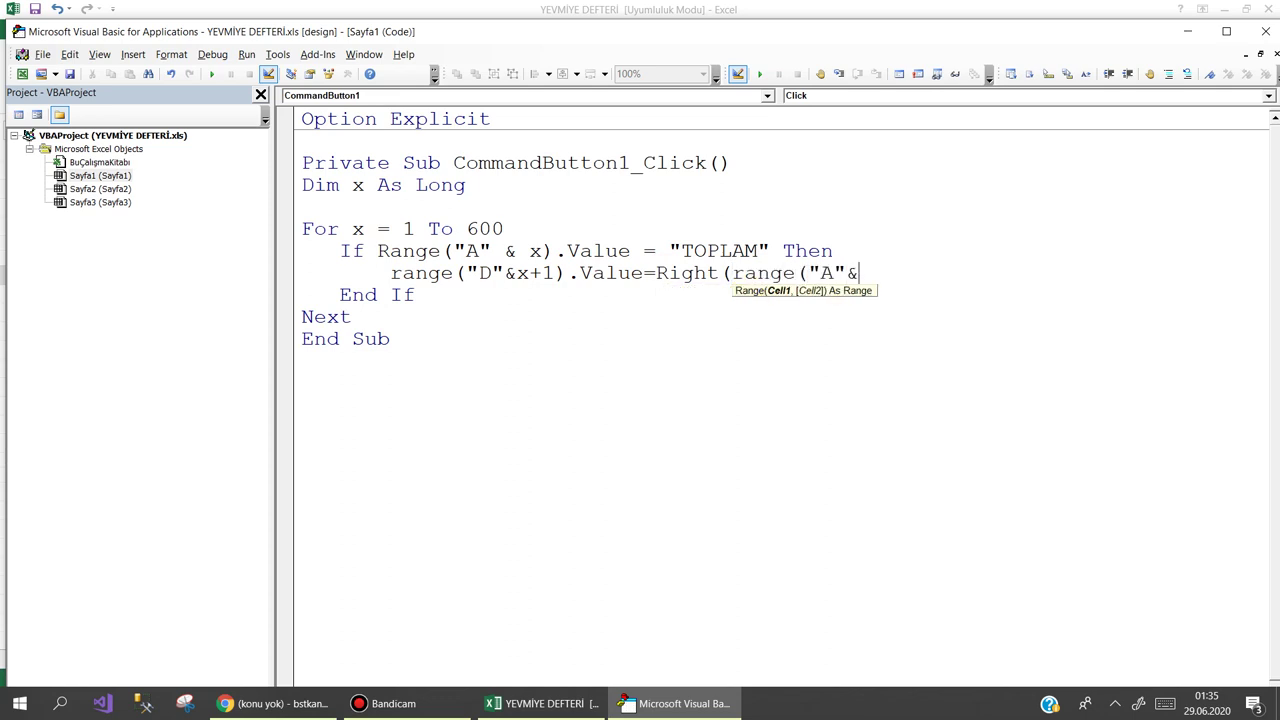
type("x+1)")
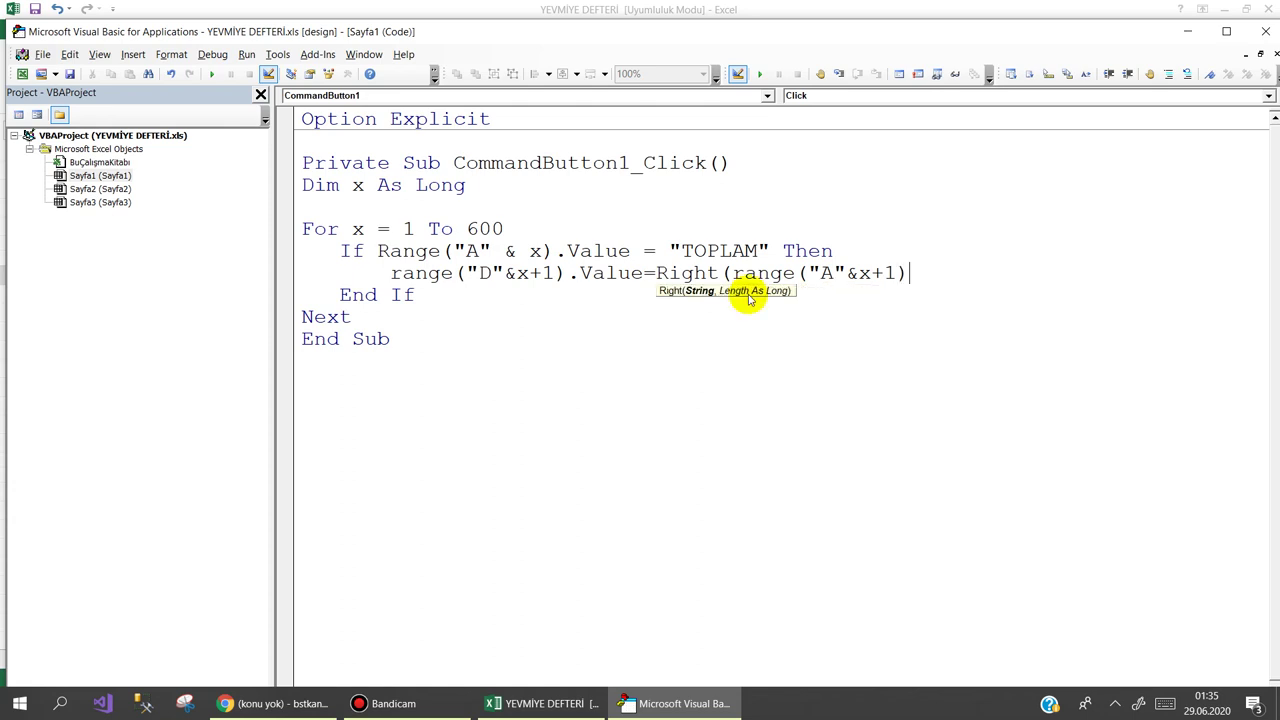
type(".v")
key("Down")
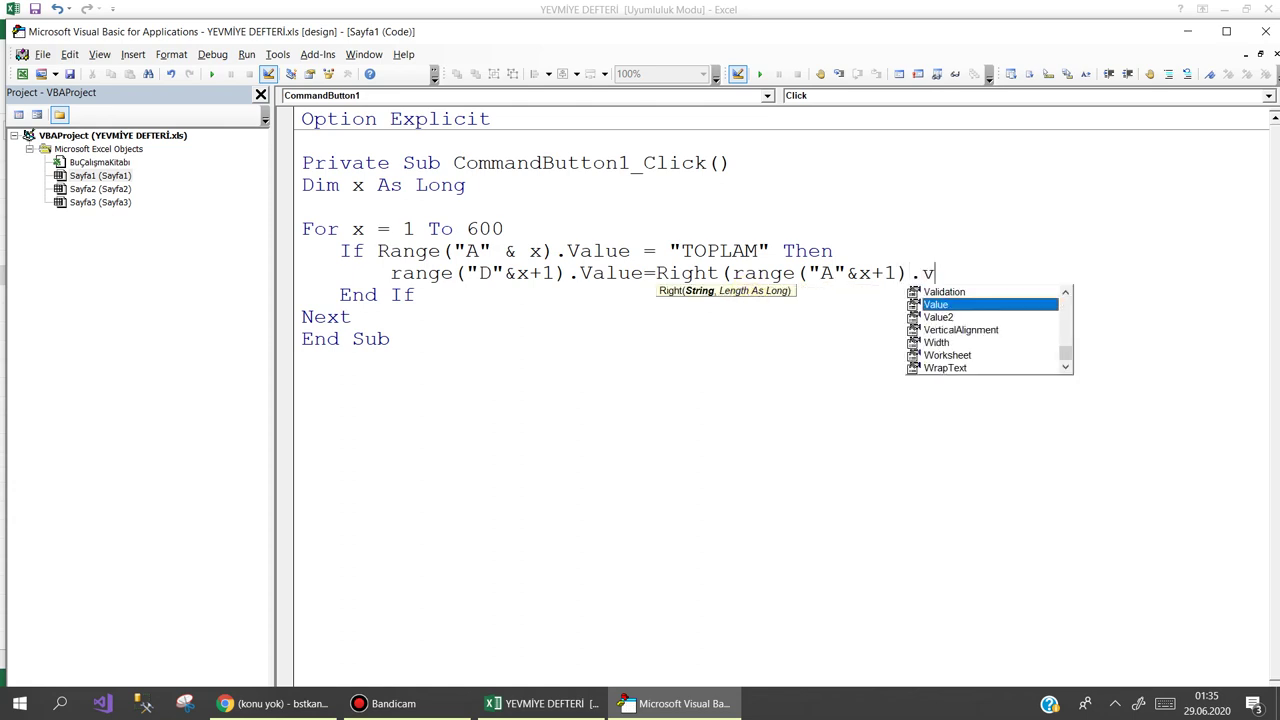
type(",")
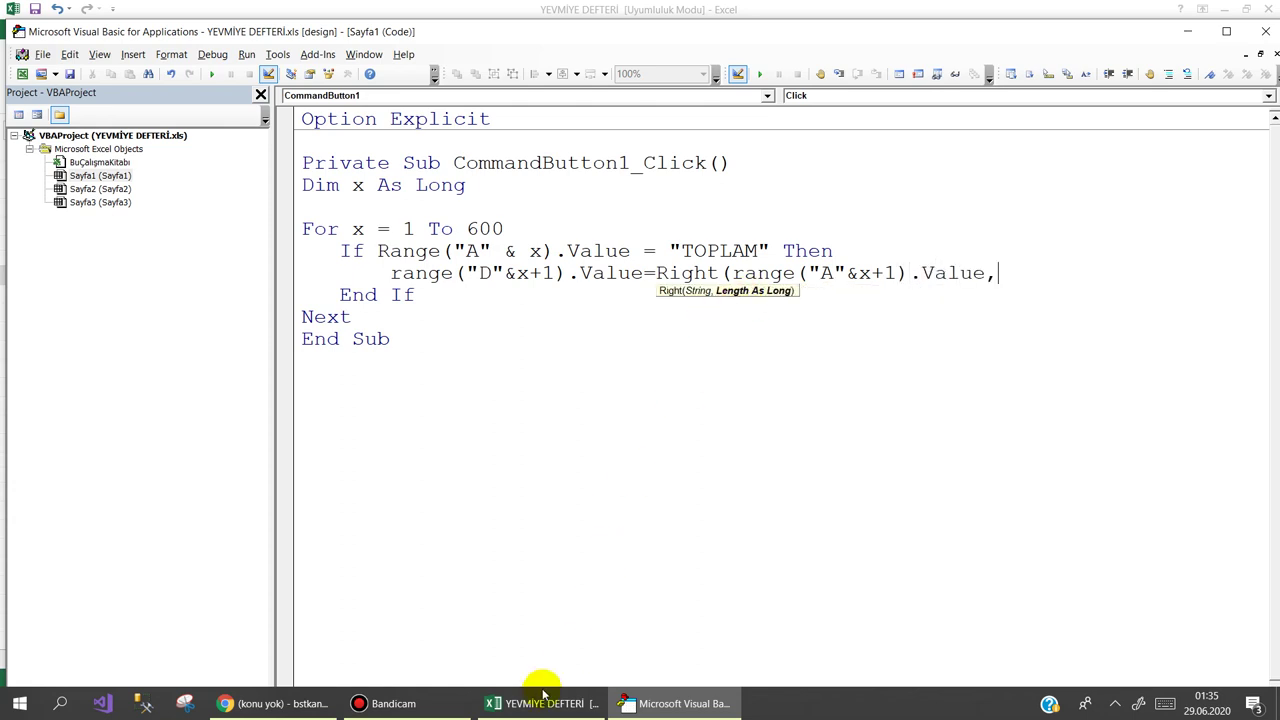
left_click(542, 703)
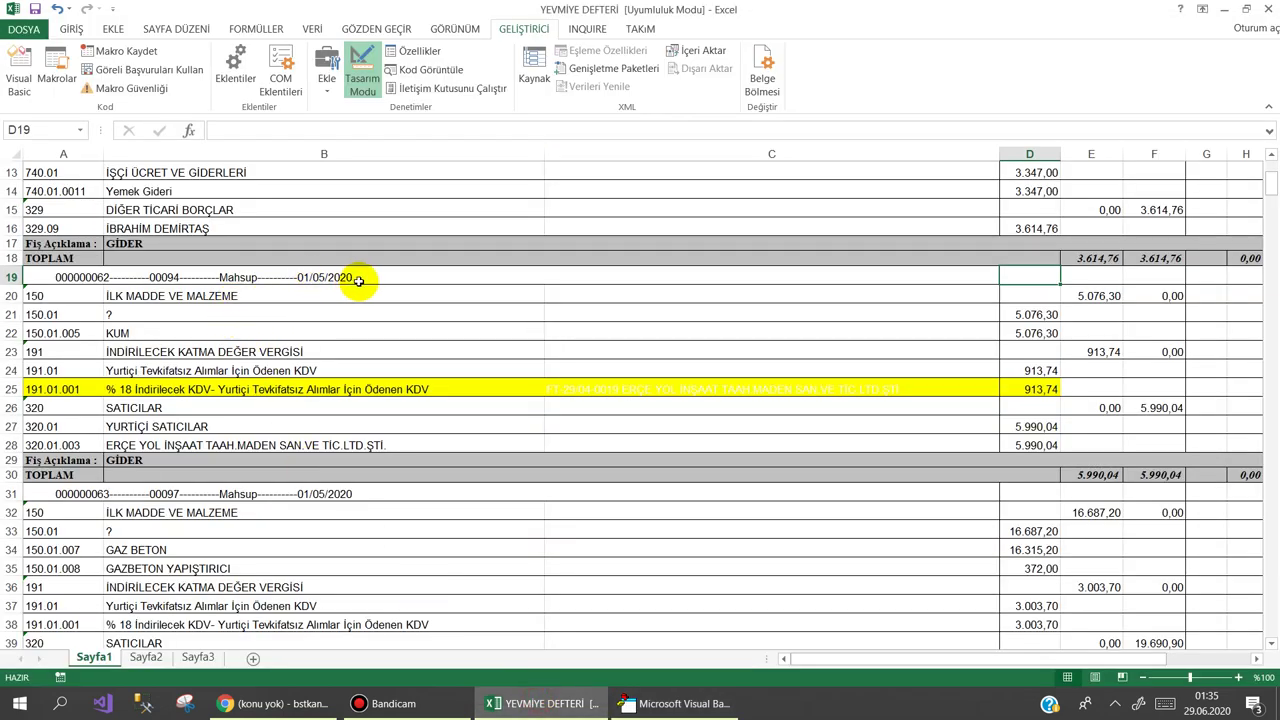
Count the characters of the 01/05/2020 date at the end of row 19's voucher text
left_click(300, 280)
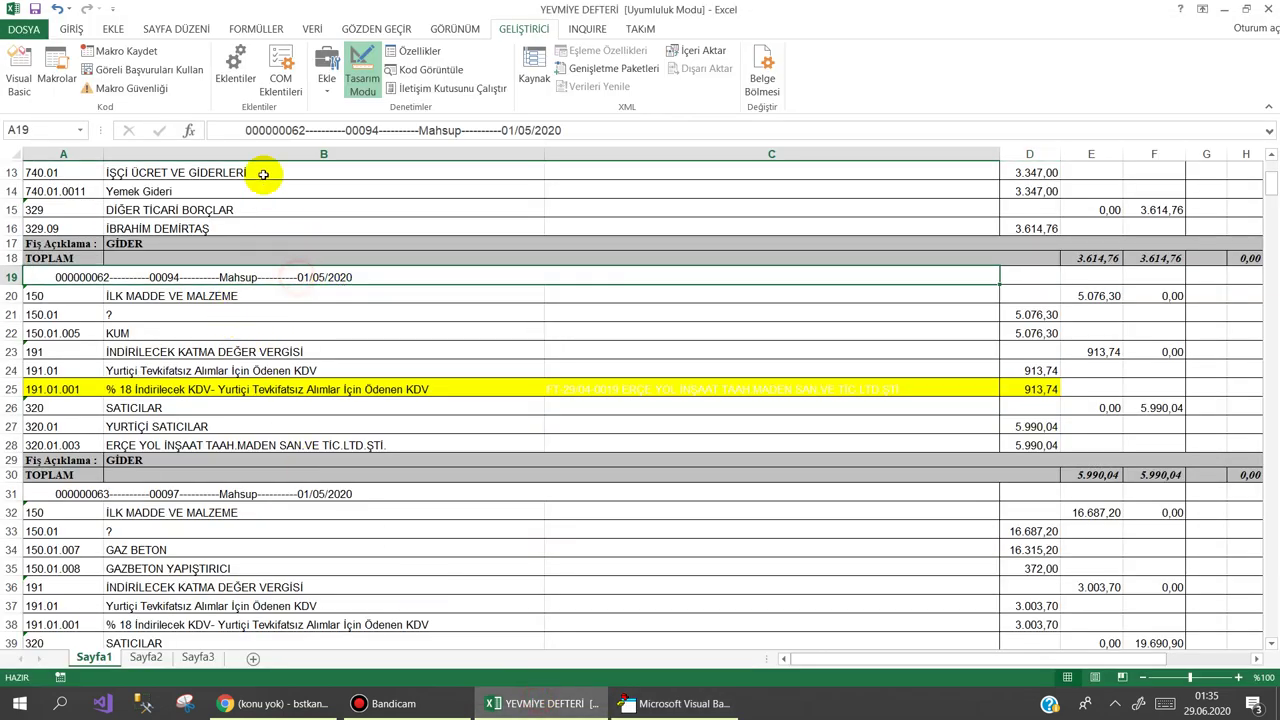
left_click(506, 130)
left_click_drag(512, 130, 570, 130)
left_click(462, 388)
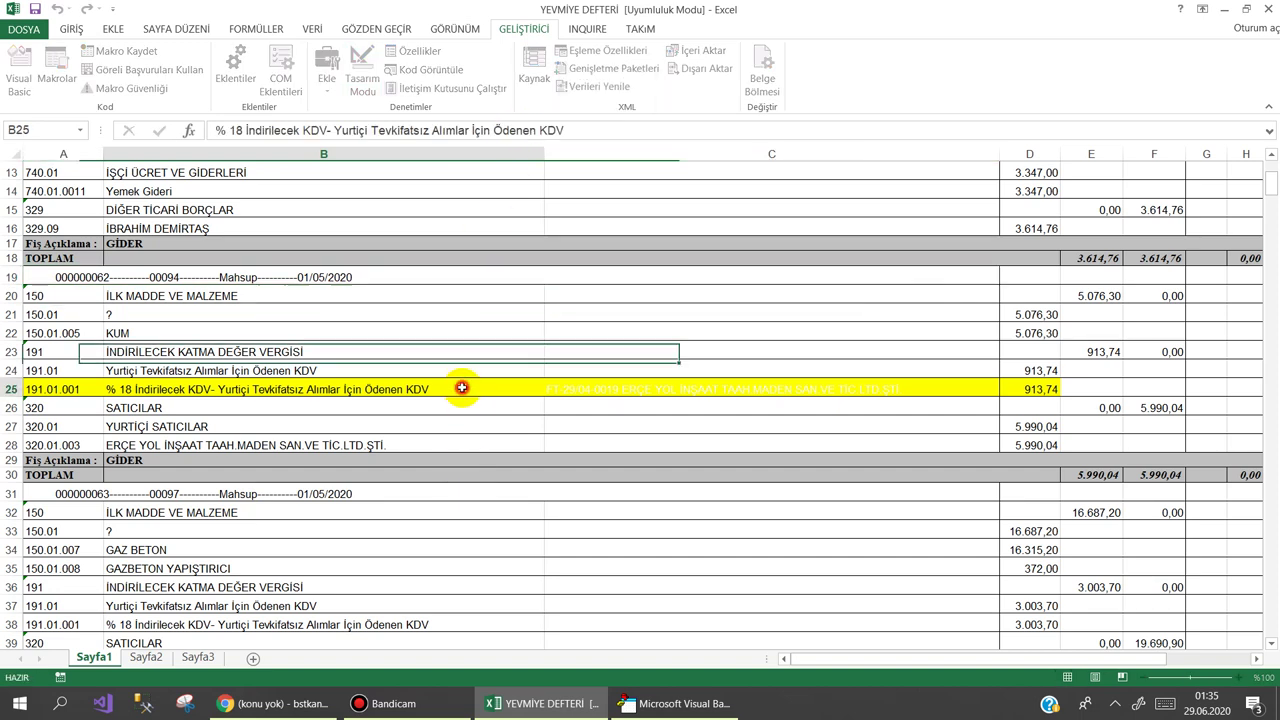
left_click(680, 703)
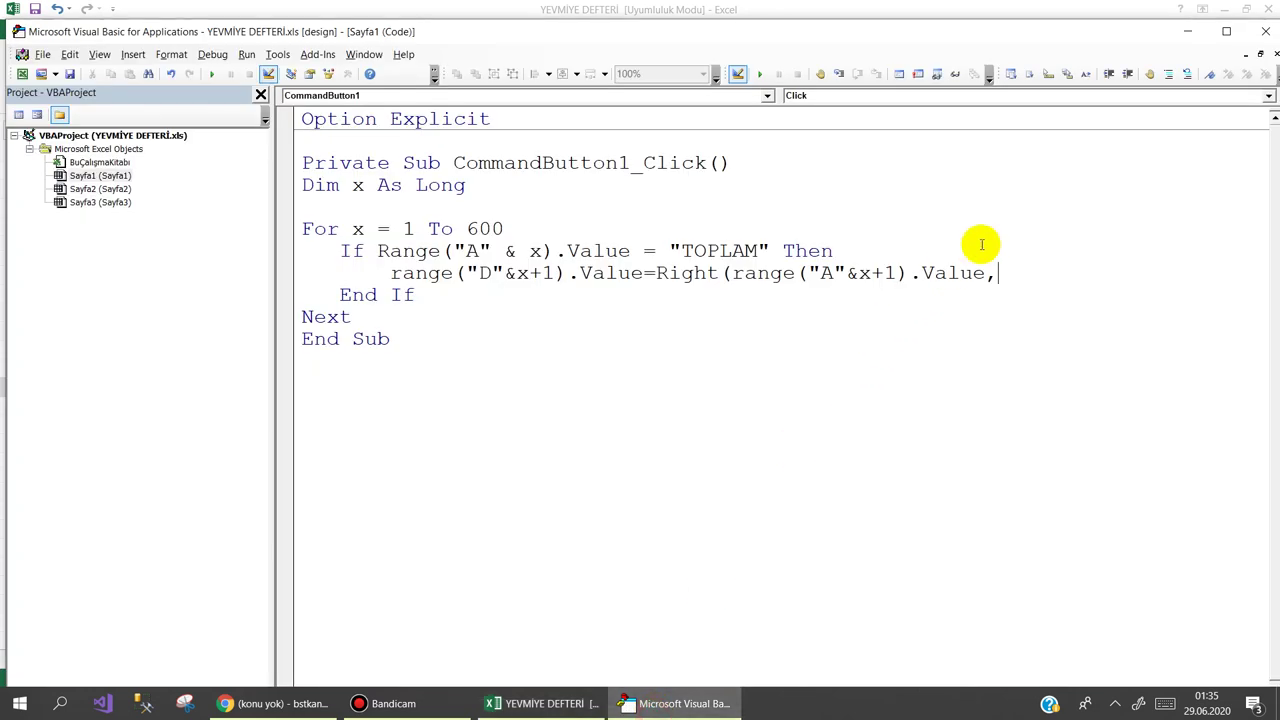
Finish Right with length 10 and format the column D cell with NumberFormat "m/d/yyyy"
type("10")
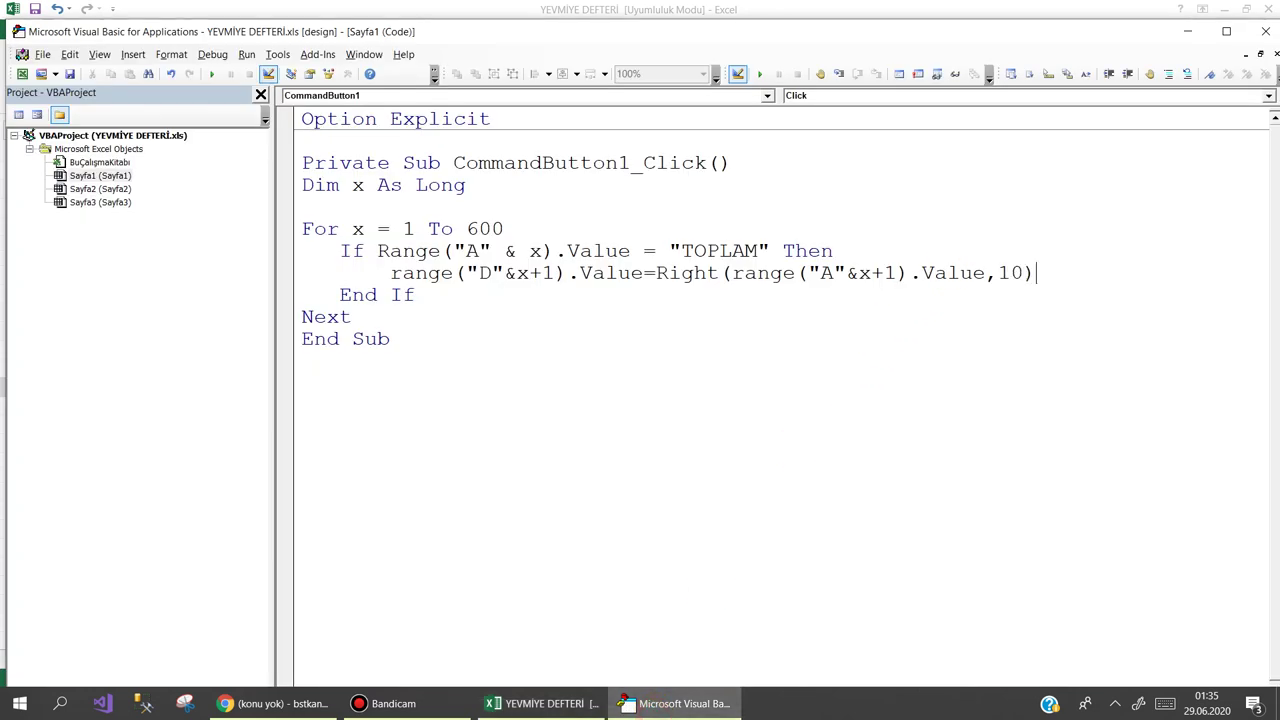
key("Return")
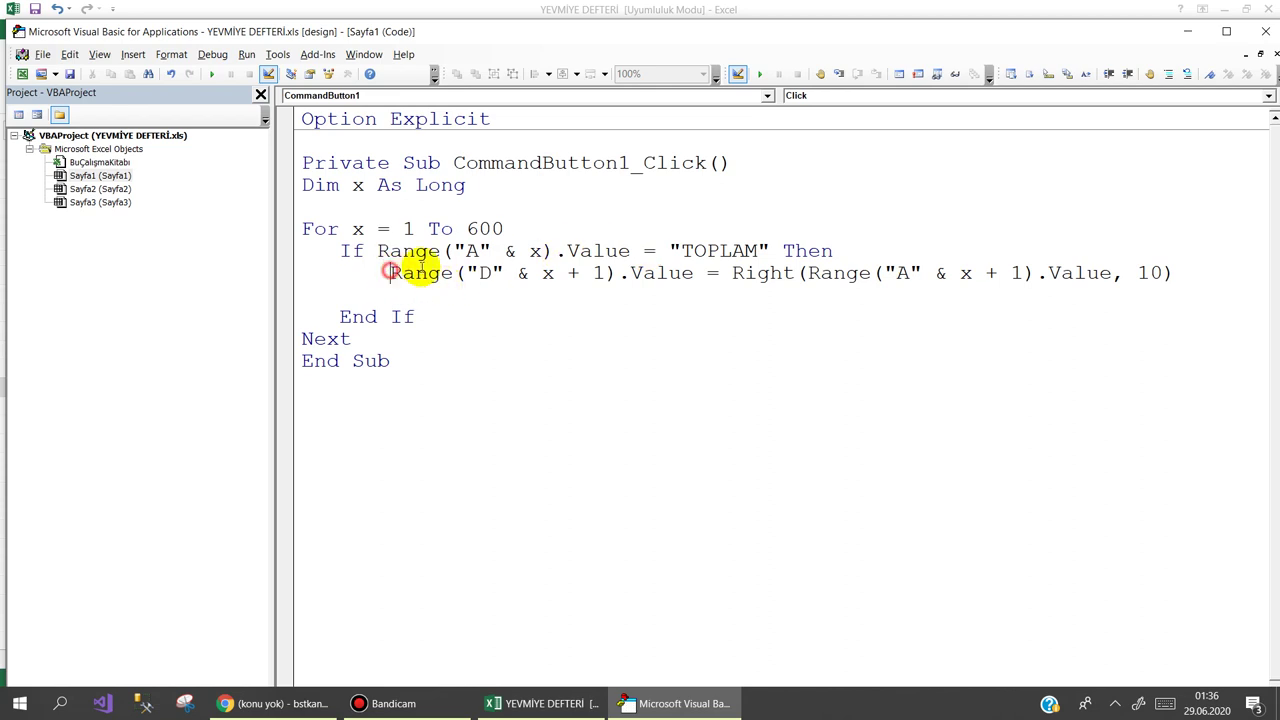
mouse_move(390, 274)
left_mouse_down()
mouse_move(594, 258)
mouse_move(607, 274)
left_mouse_up()
key("ctrl+c")
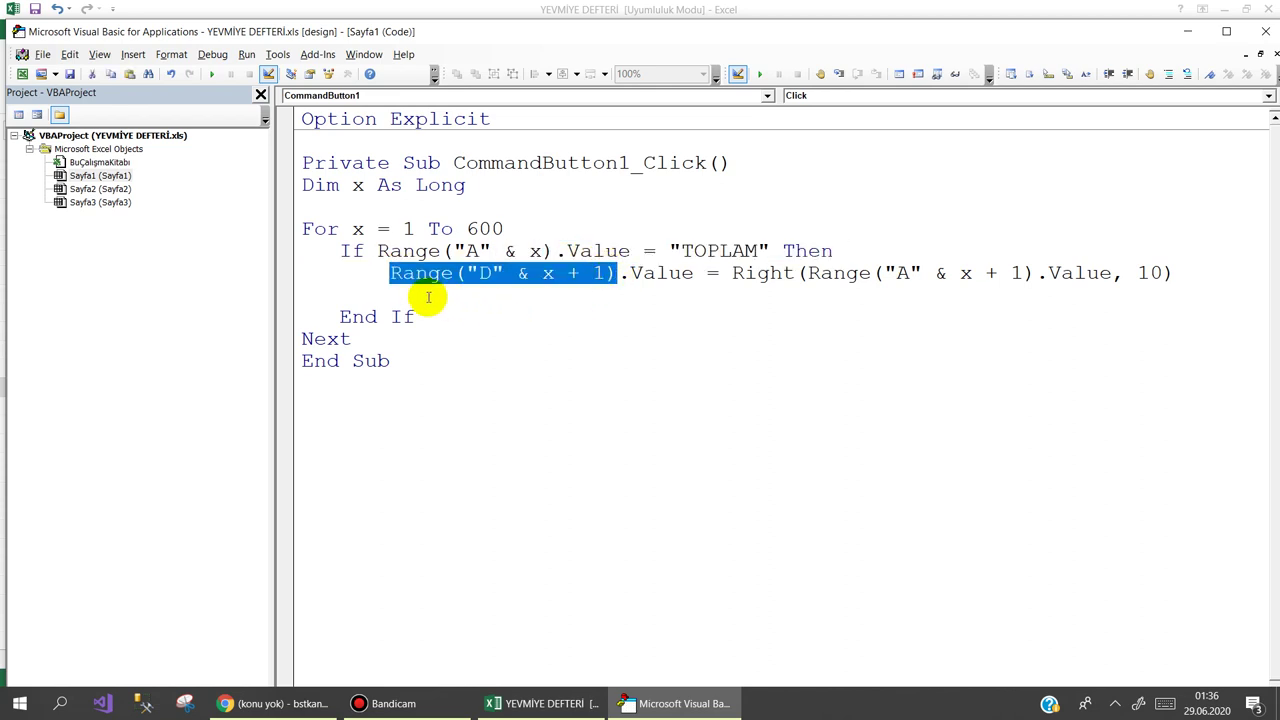
left_click(428, 297)
key("ctrl+v")
type(".nu")
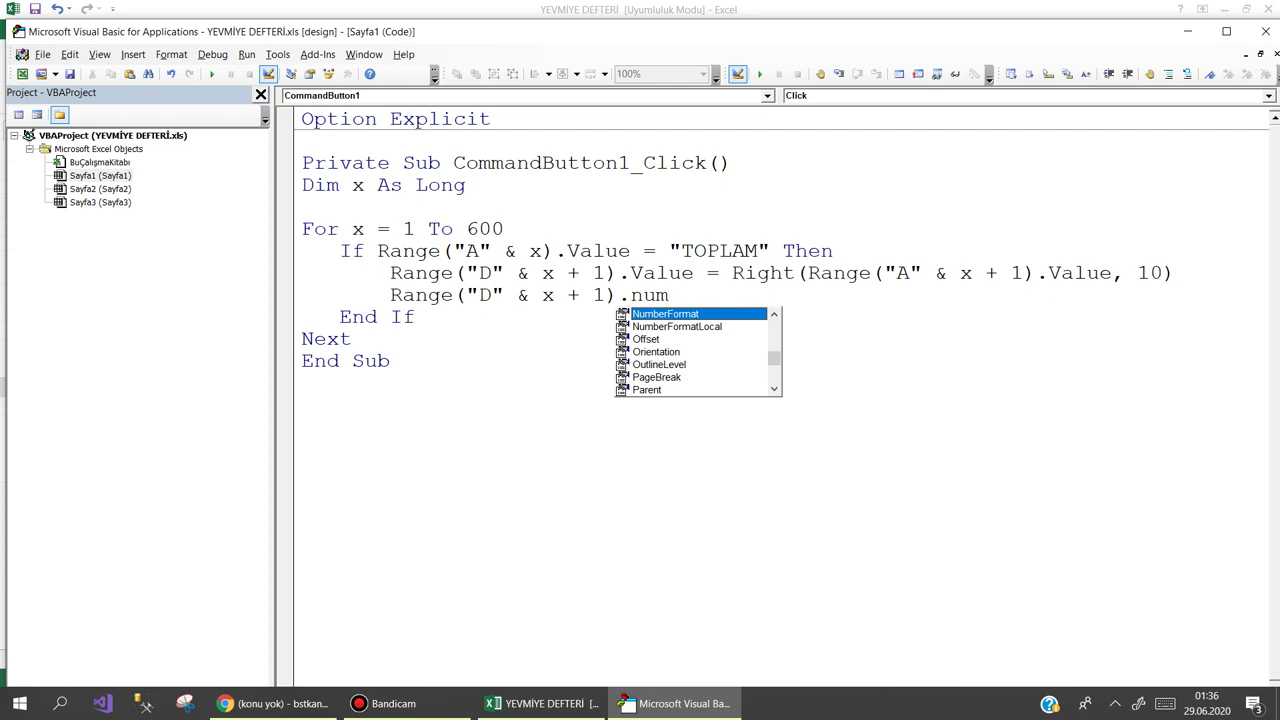
type("=\"m/d/yyyy")
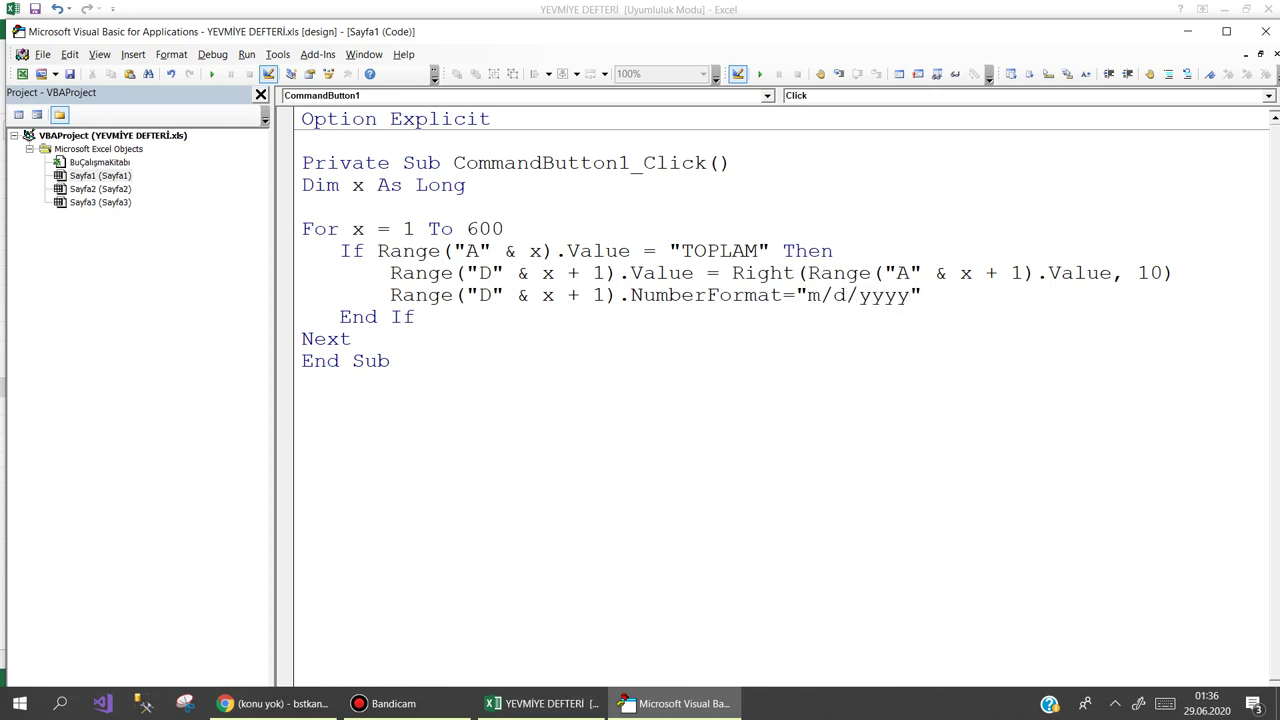
key("Return")
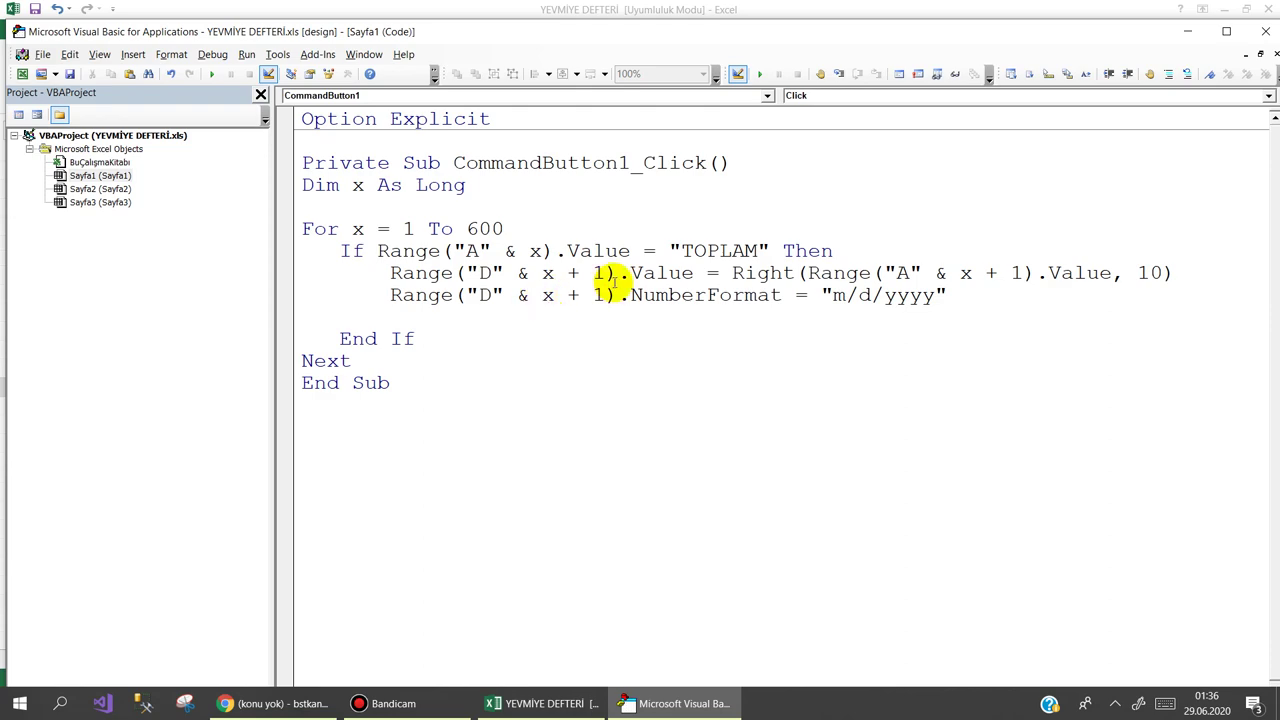
left_click(538, 703)
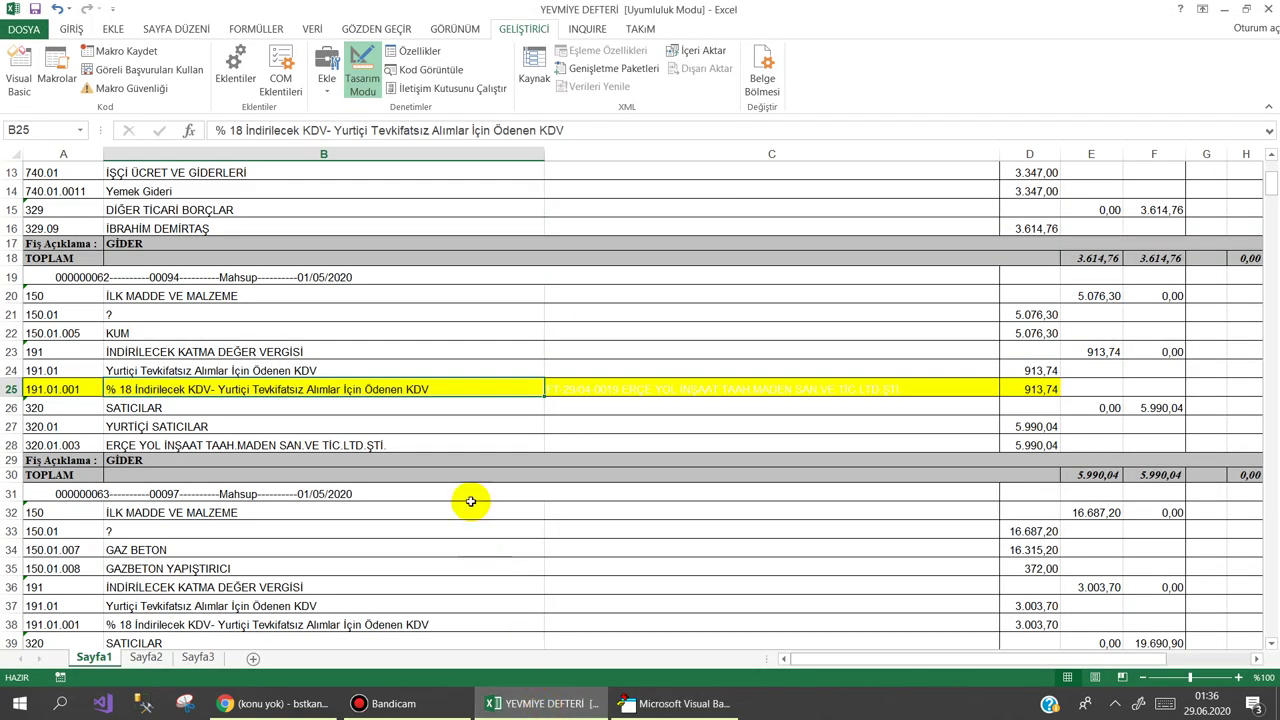
left_click_drag(1270, 180, 1272, 157)
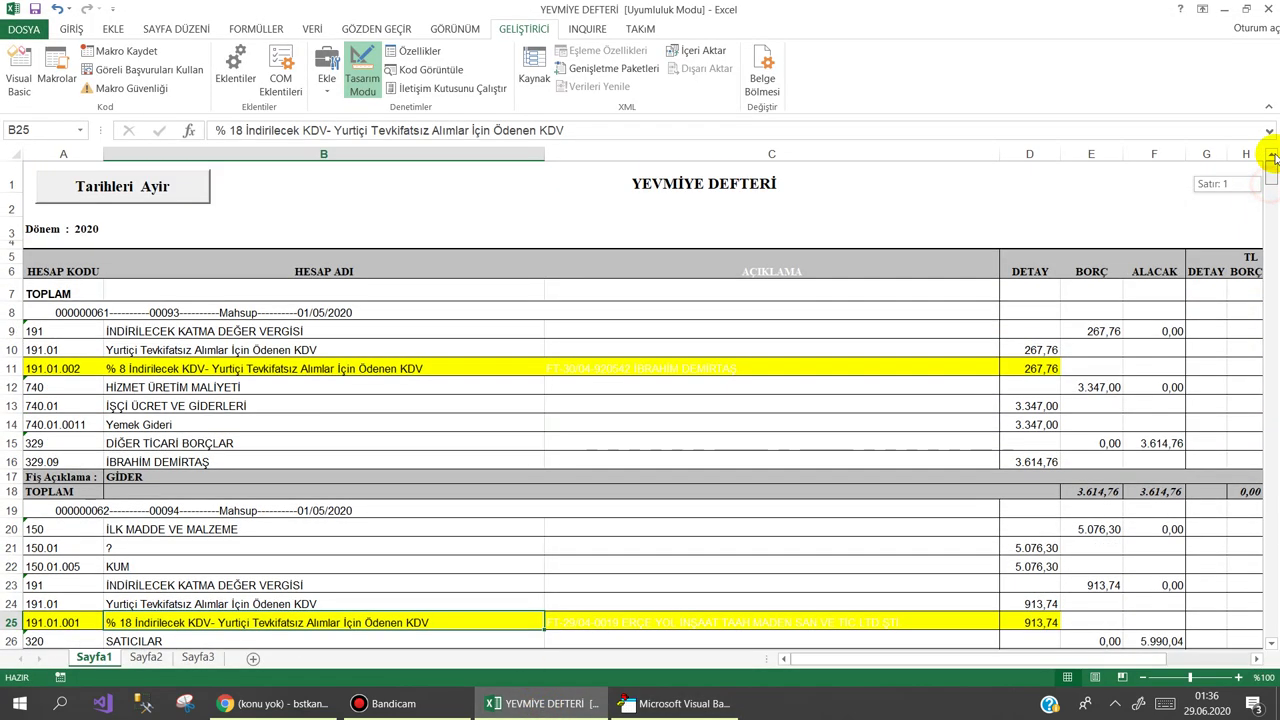
left_click(1025, 291)
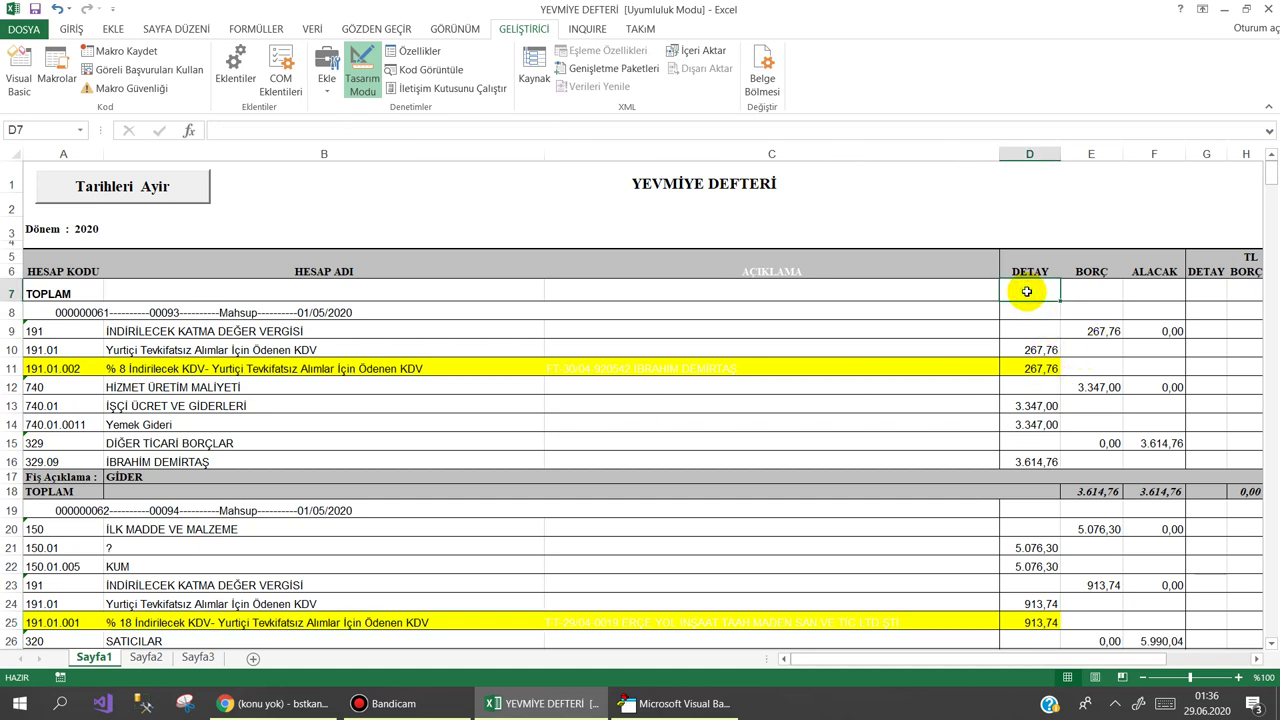
left_click(1026, 310)
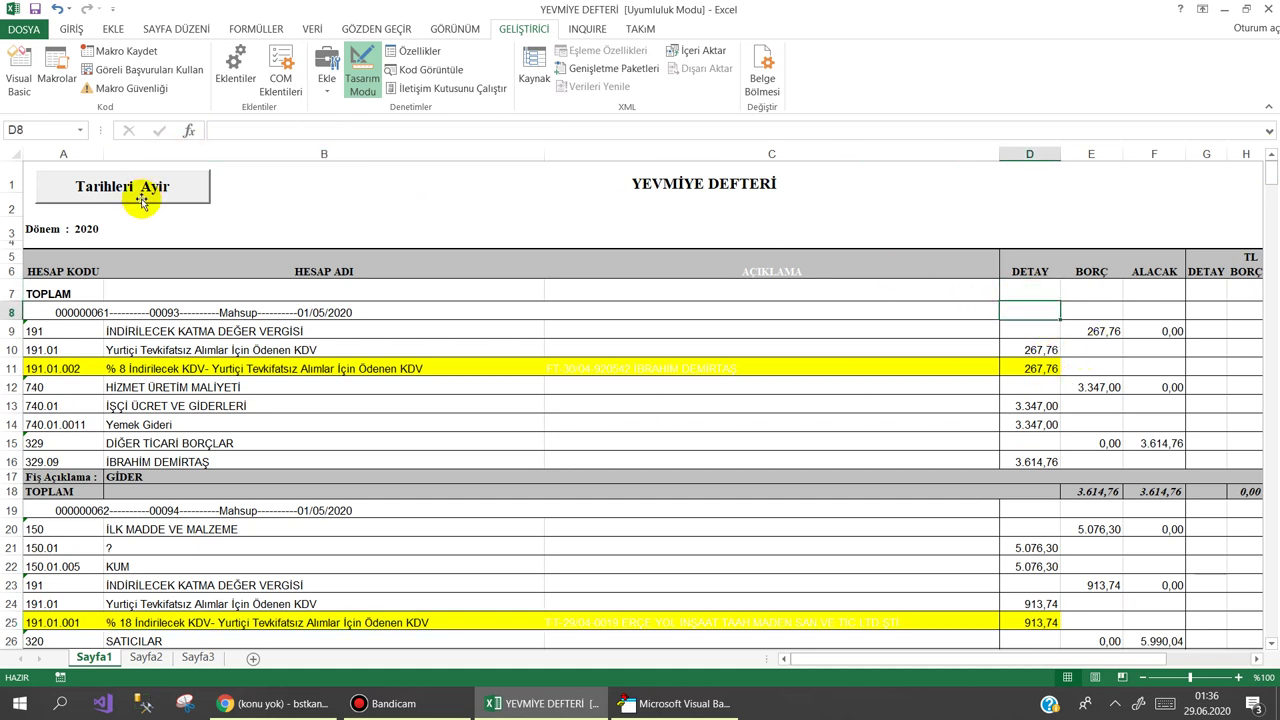
left_click(362, 72)
left_click(145, 190)
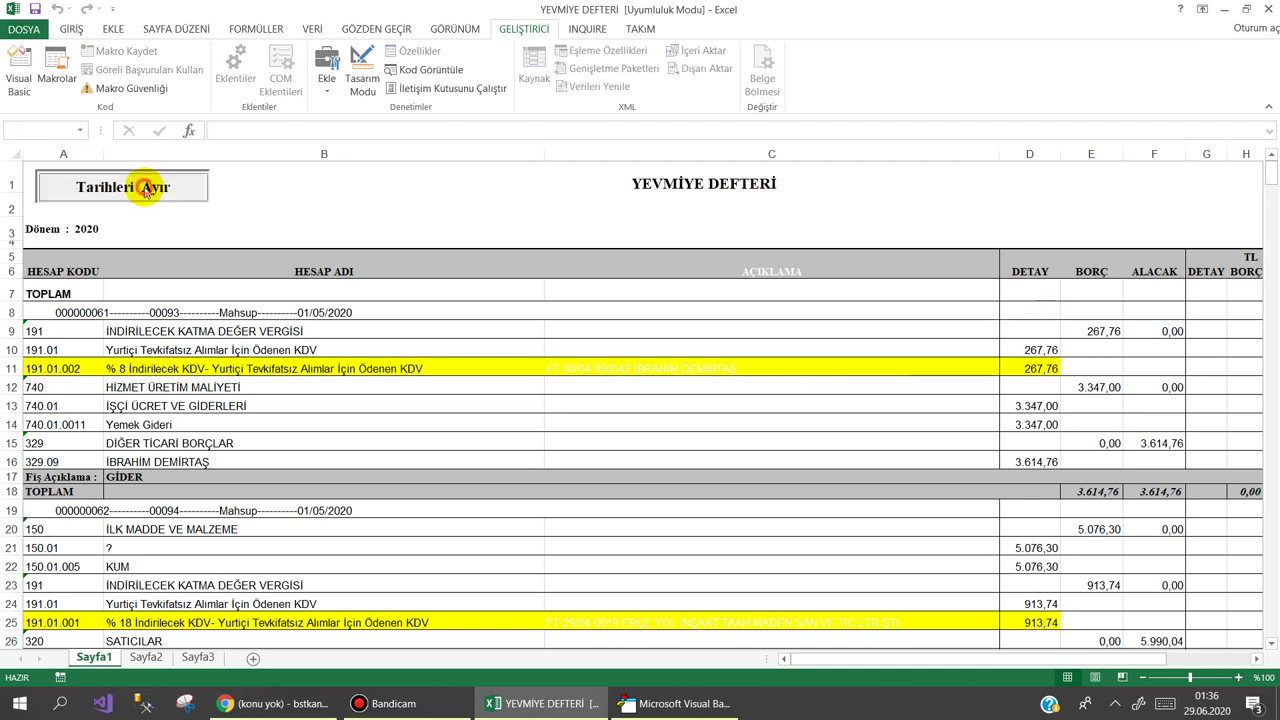
left_click(1015, 312)
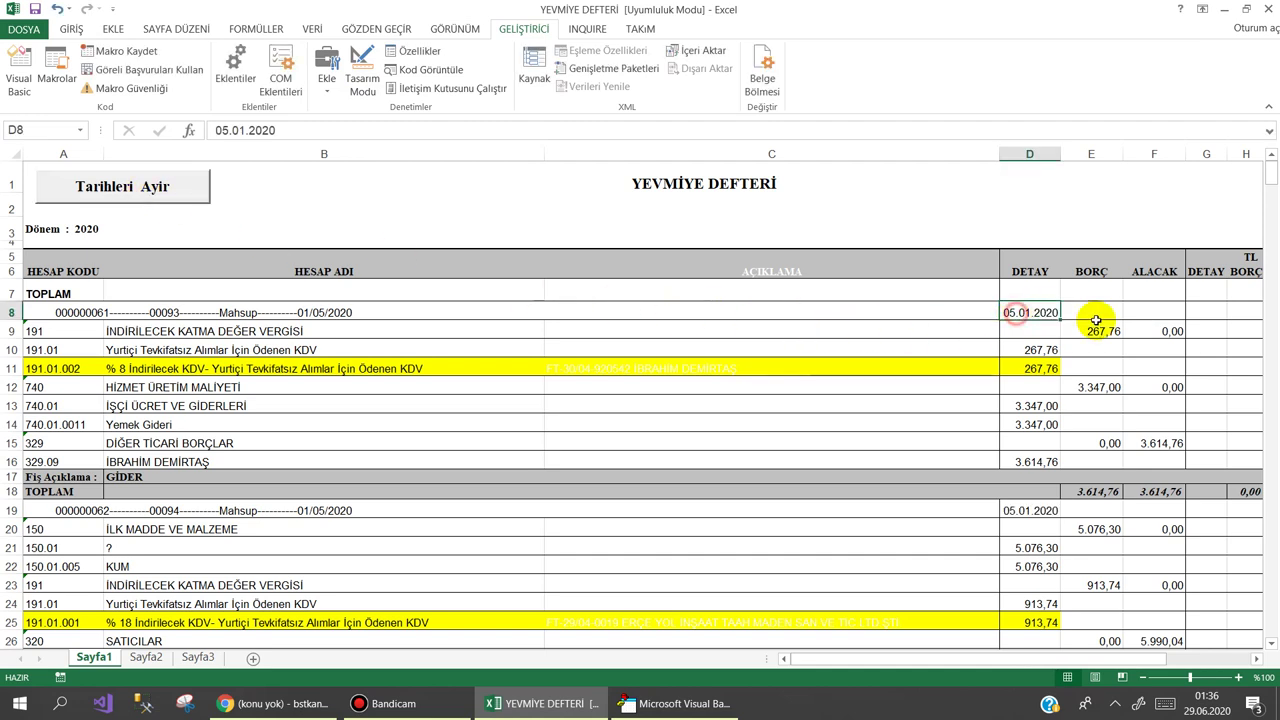
left_click(1029, 511)
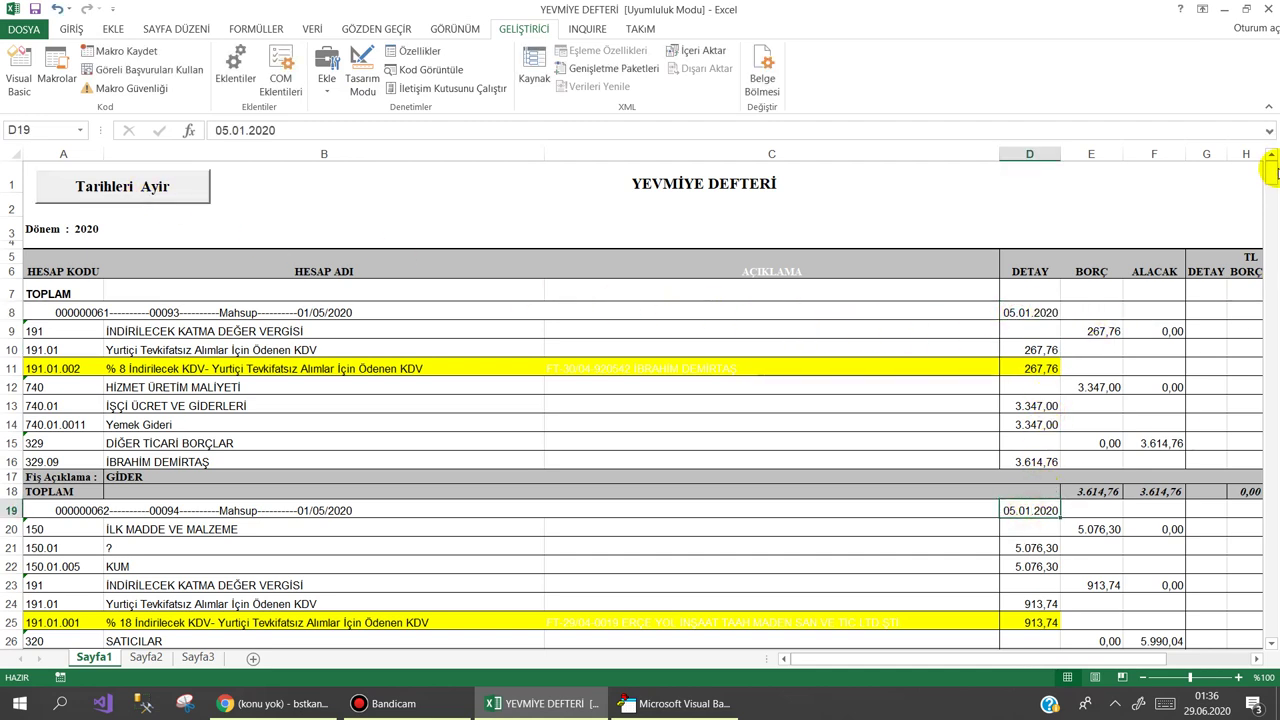
left_click_drag(1270, 170, 1269, 266)
left_click(1037, 431)
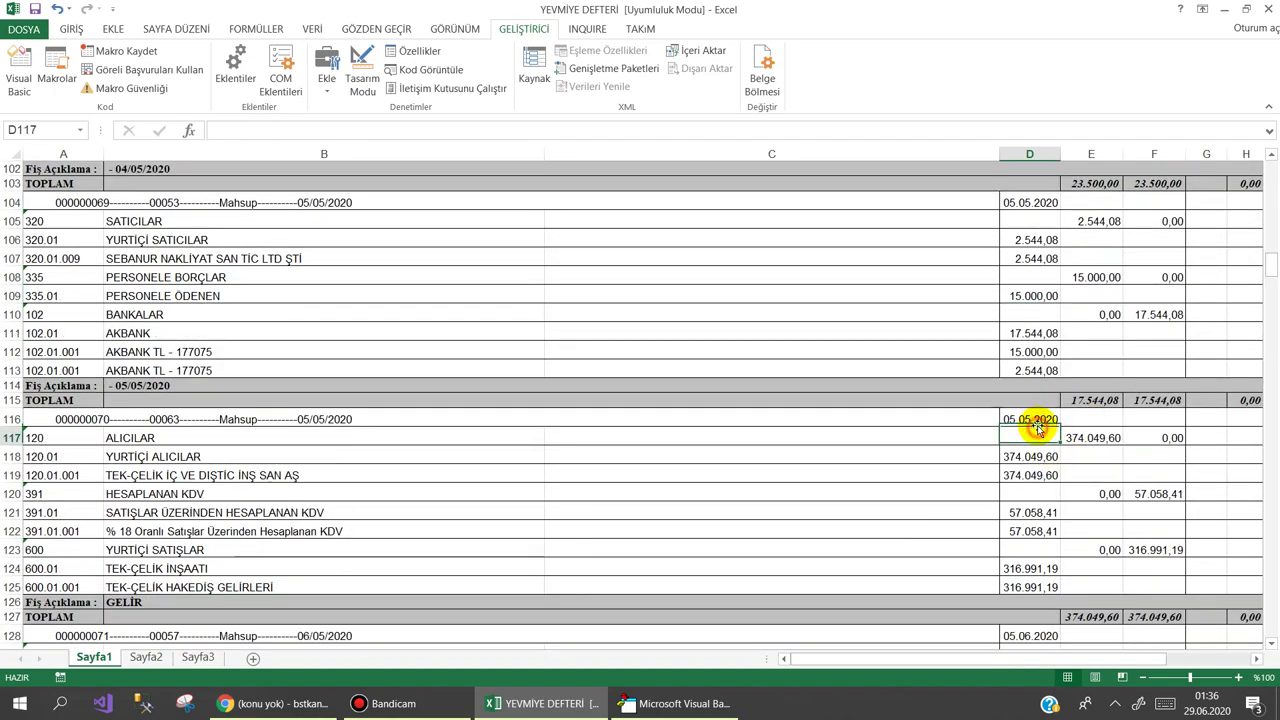
left_click(1035, 420)
left_click_drag(1266, 256, 1271, 300)
left_click(1029, 456)
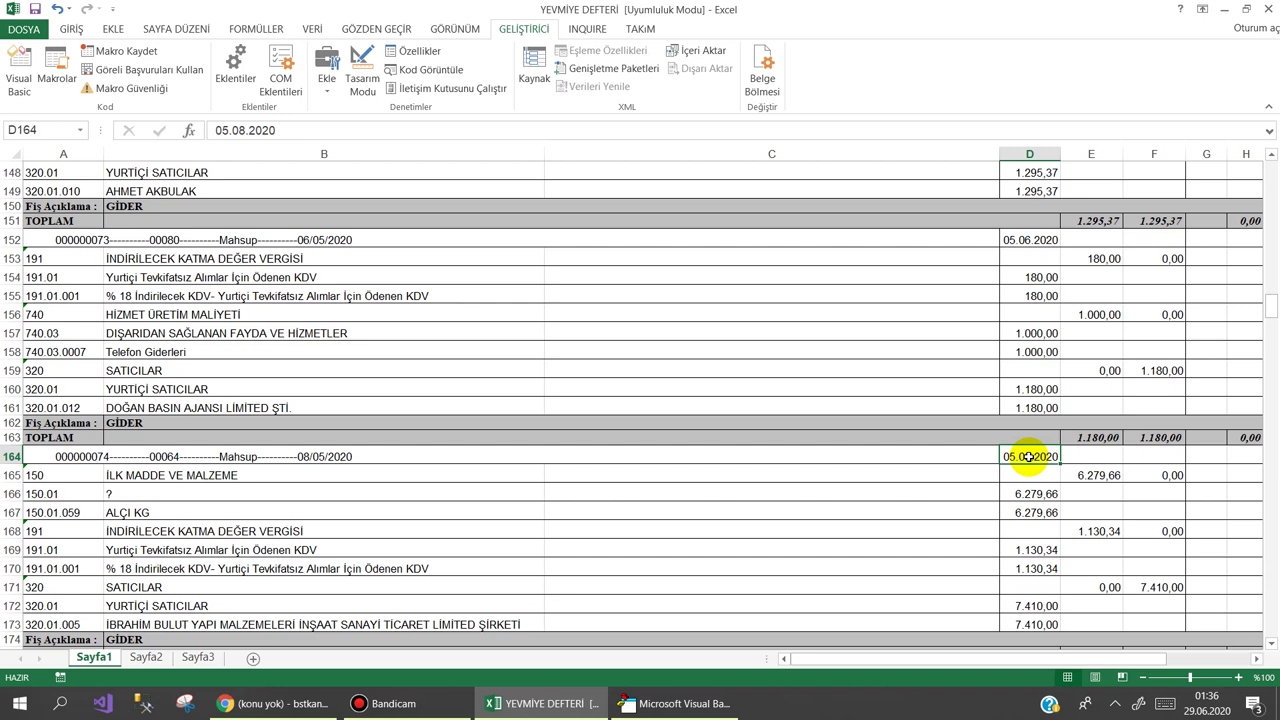
left_click(30, 569)
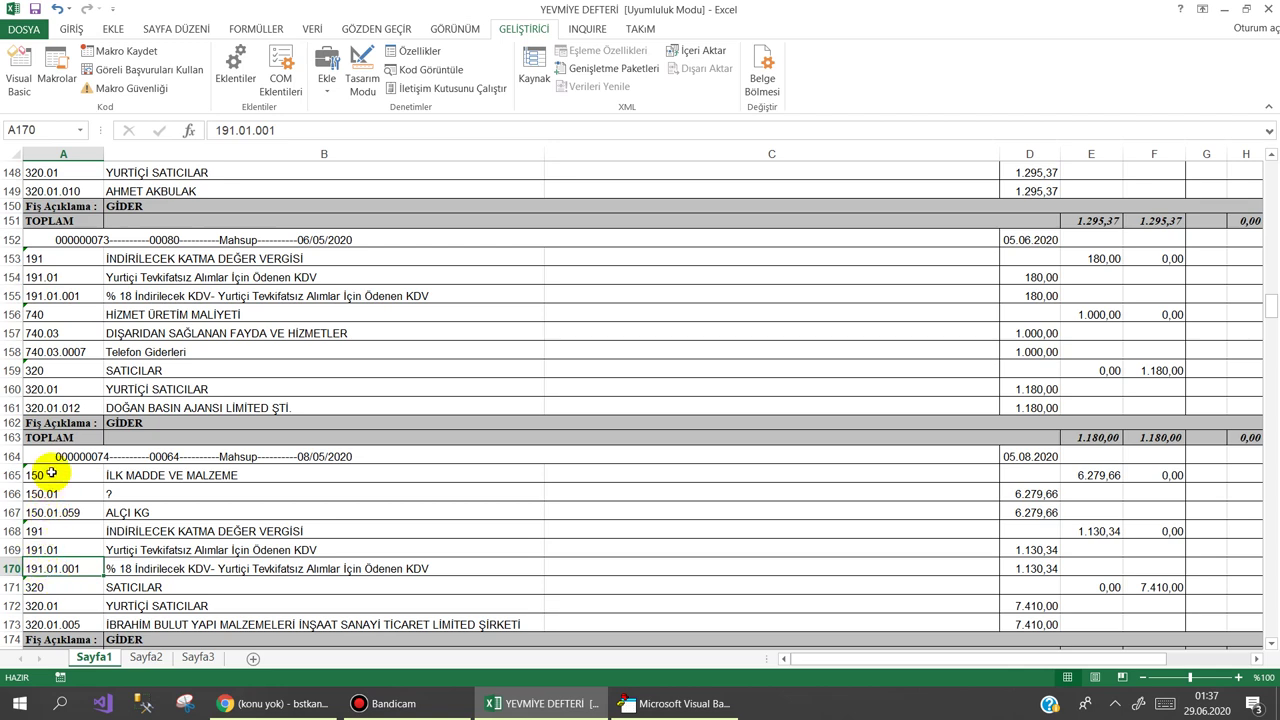
left_click(64, 258)
left_click(45, 277)
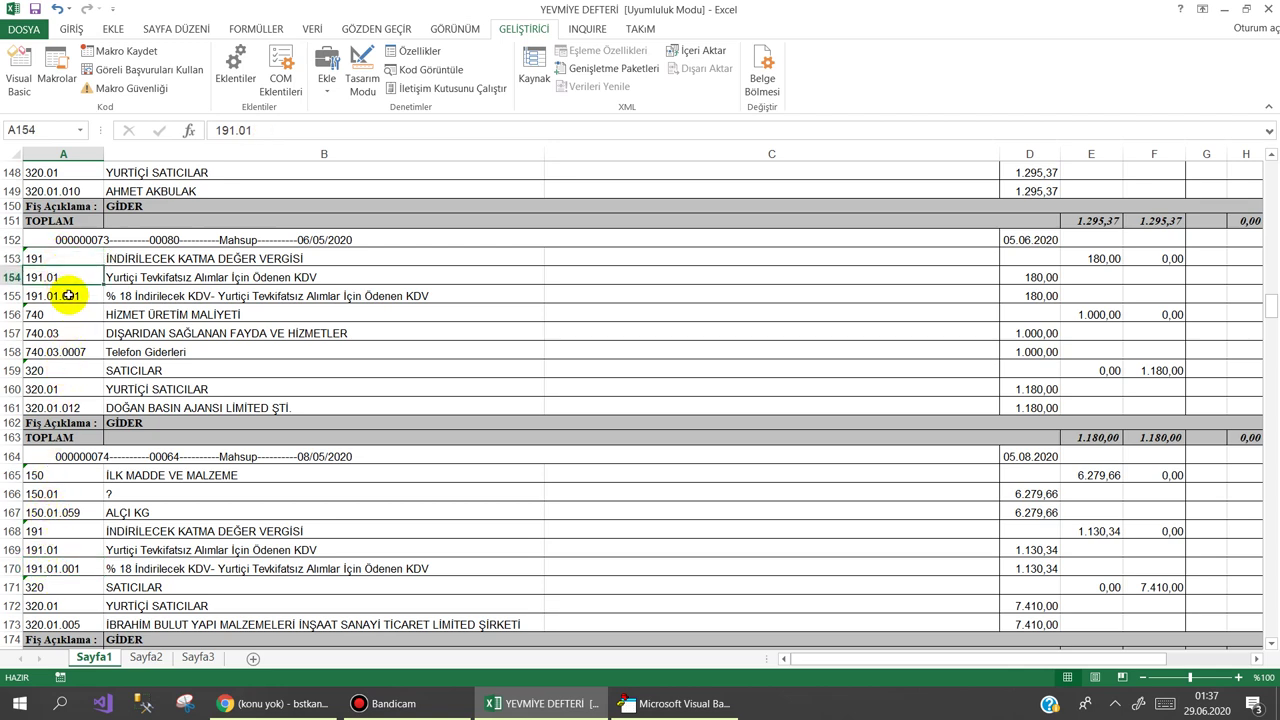
left_click(68, 295)
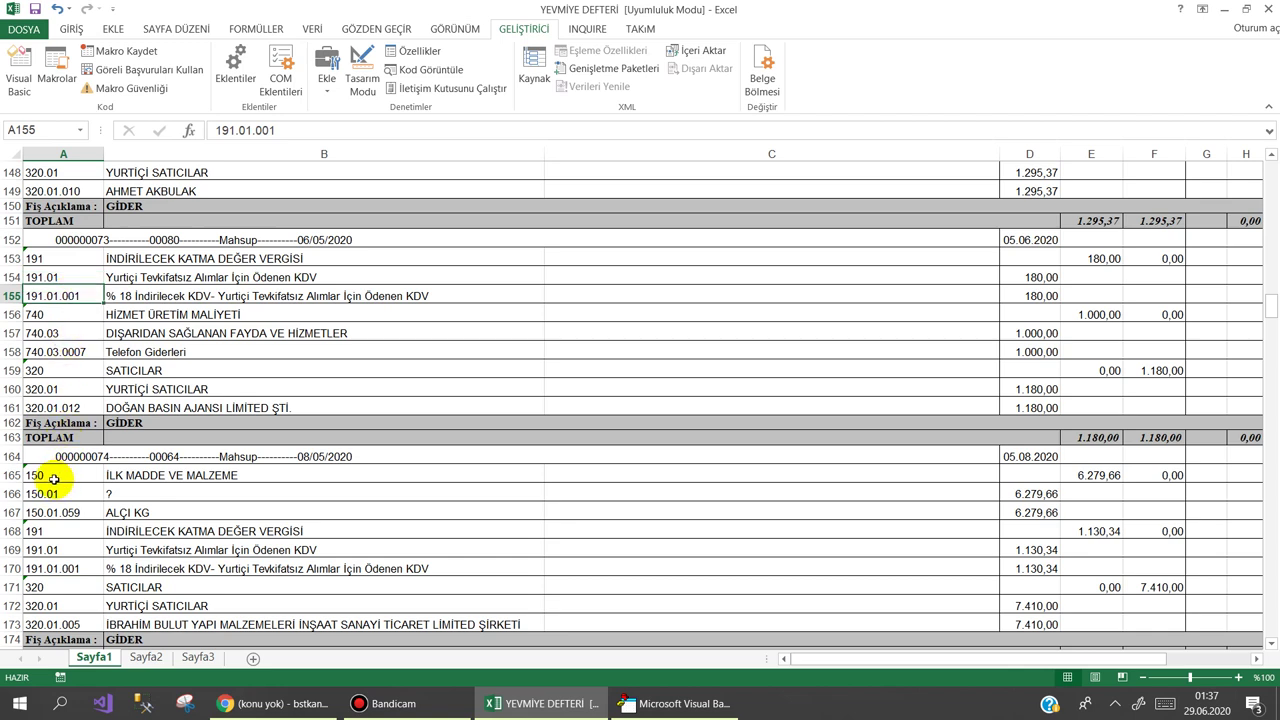
left_click_drag(54, 478, 89, 550)
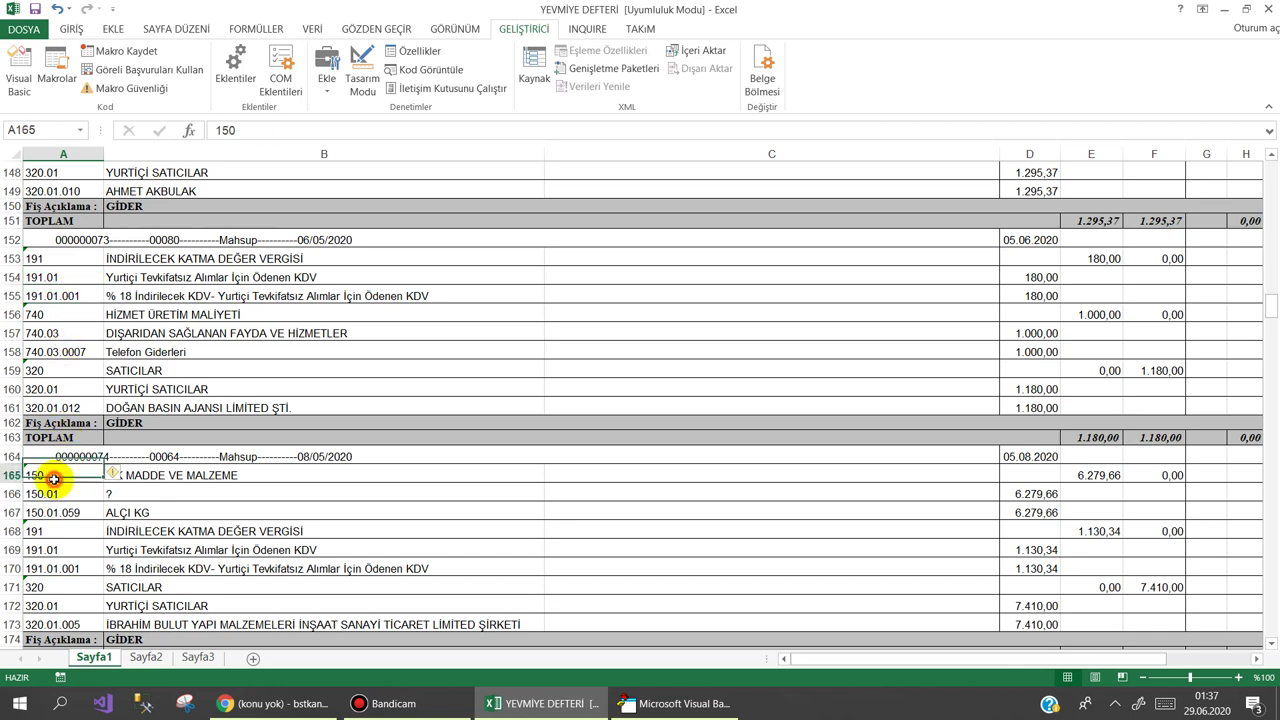
left_click(72, 567)
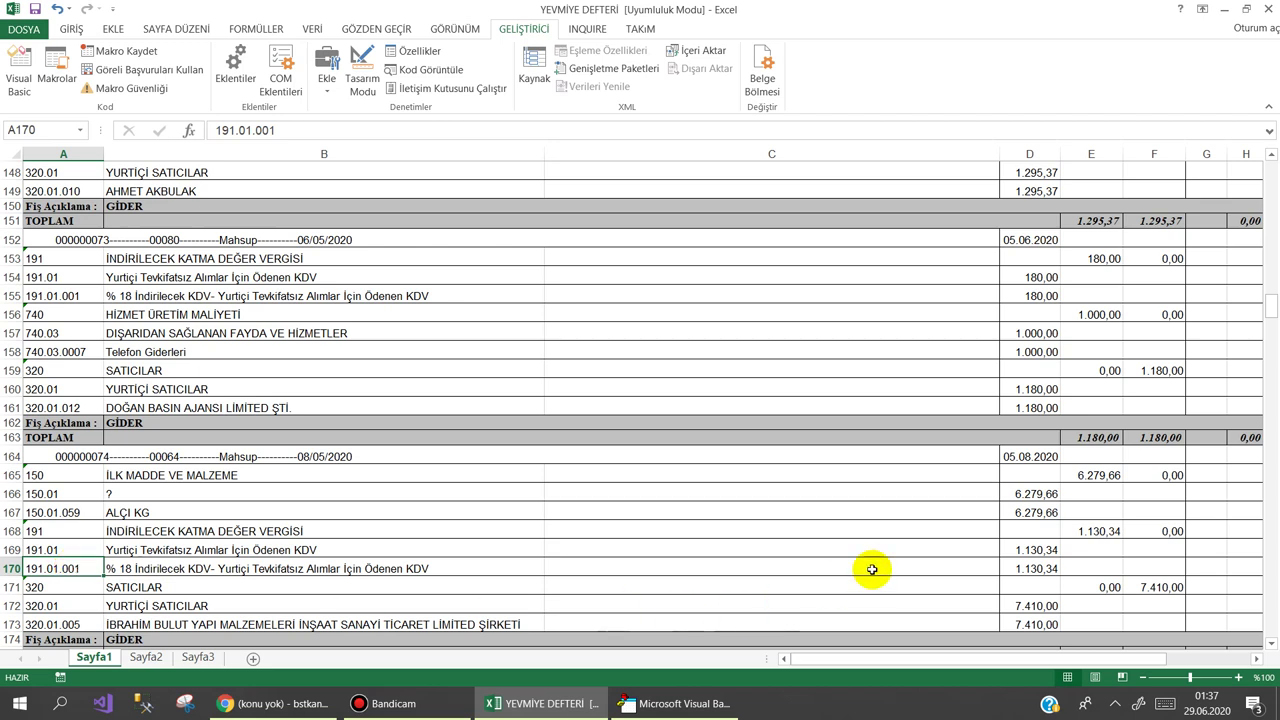
left_click(1040, 457)
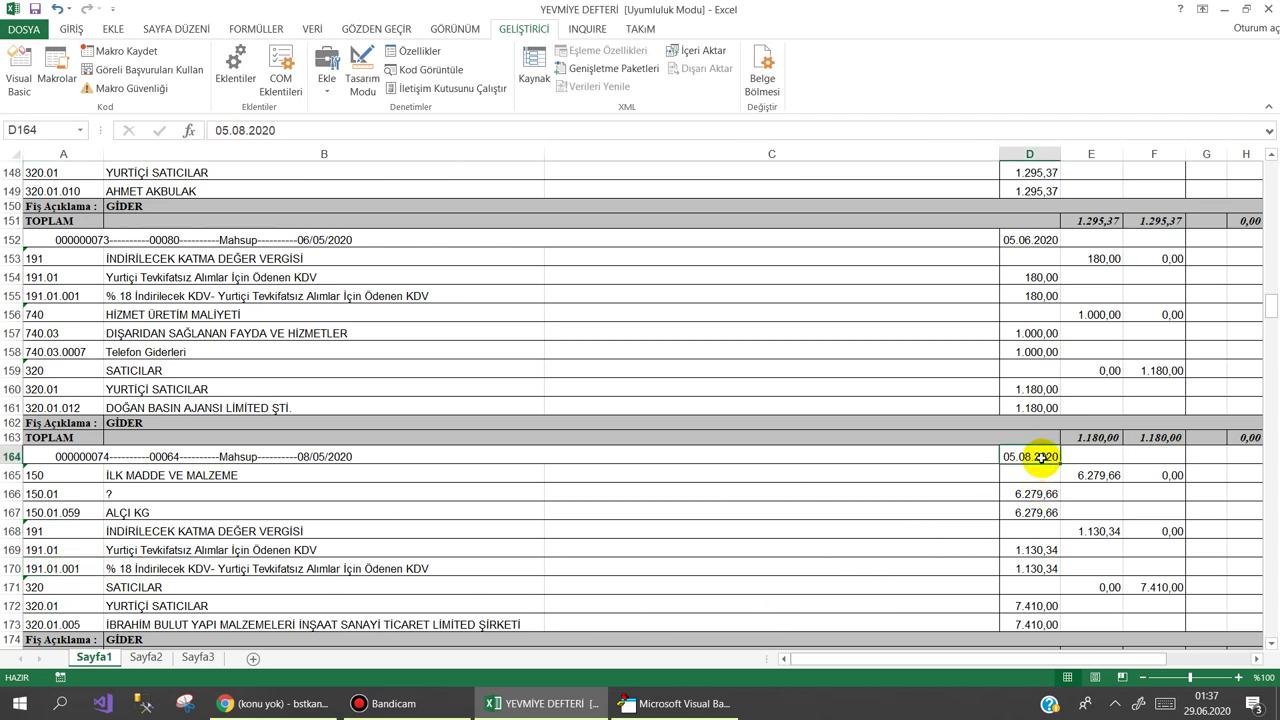
left_click(47, 568)
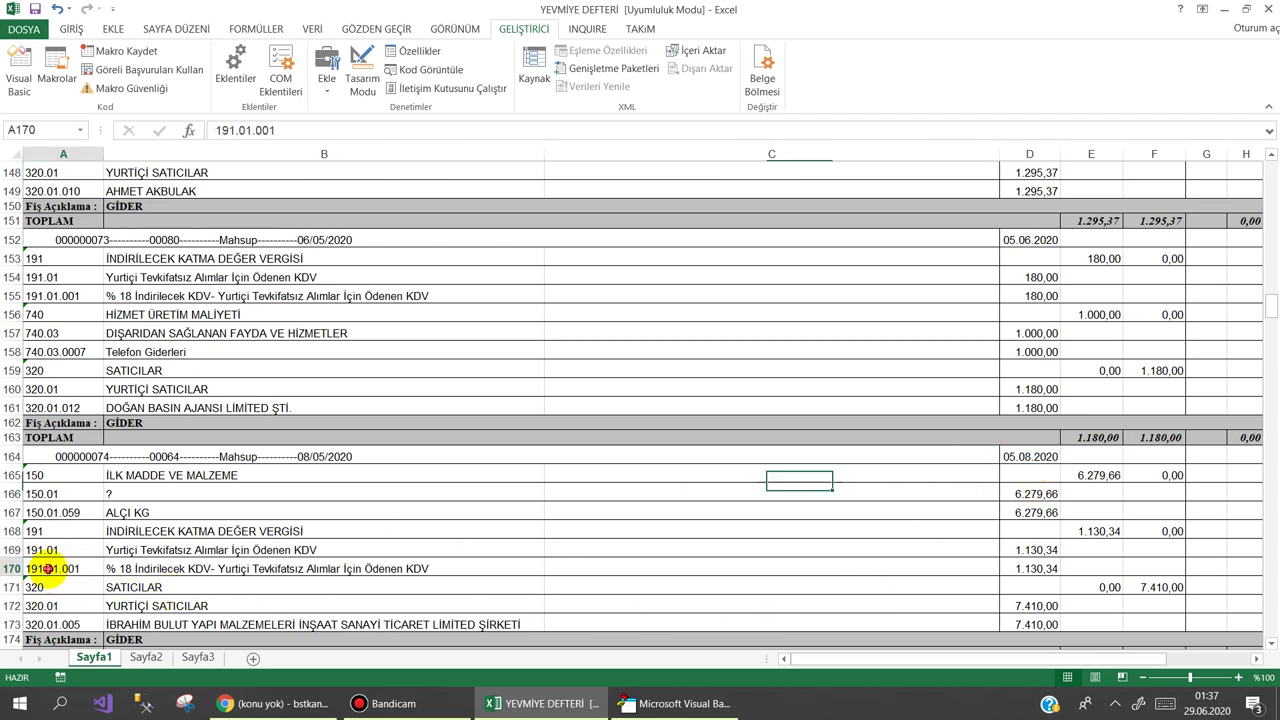
left_click(48, 438)
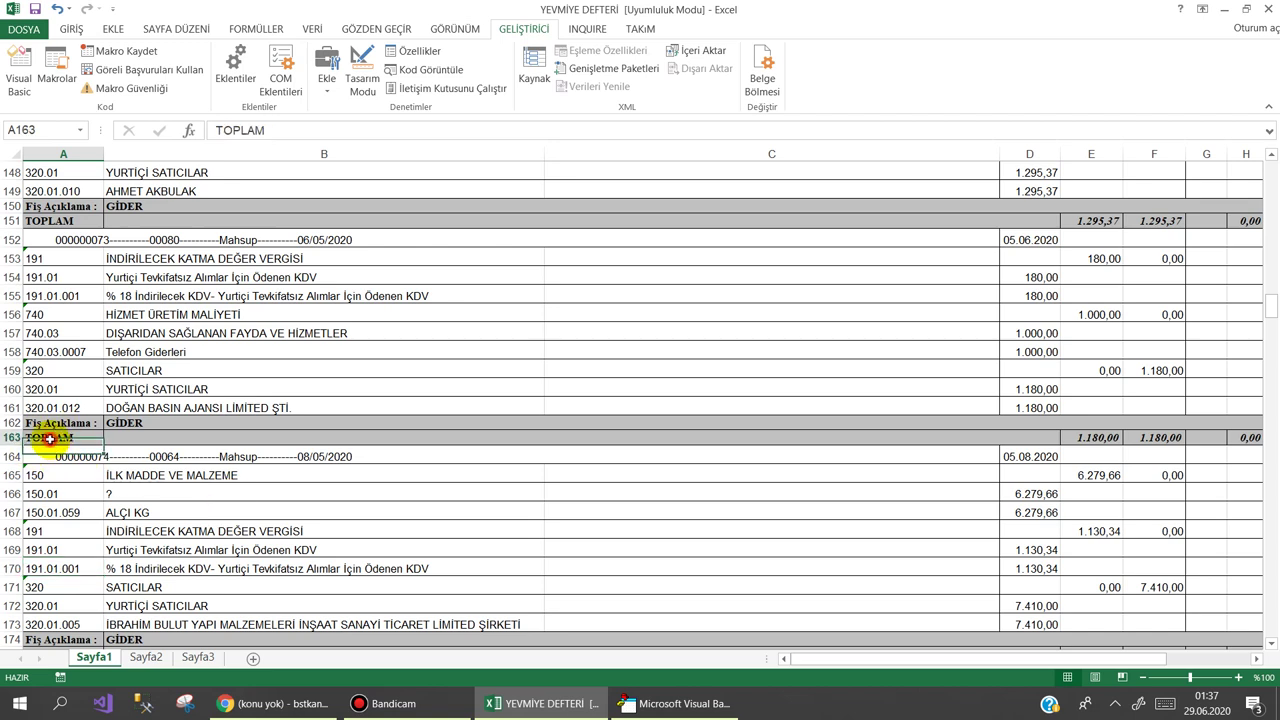
left_click(1035, 456)
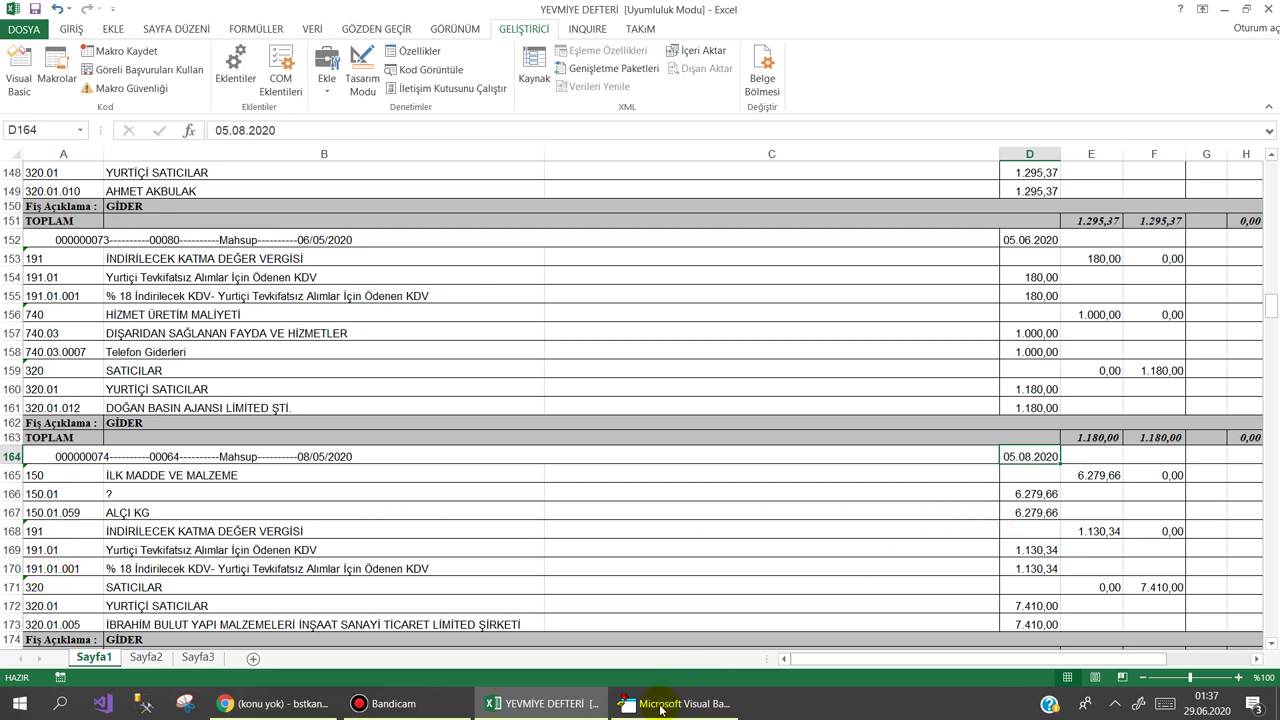
On Sayfa2, enter the header TARİH in cell A1
left_click(655, 703)
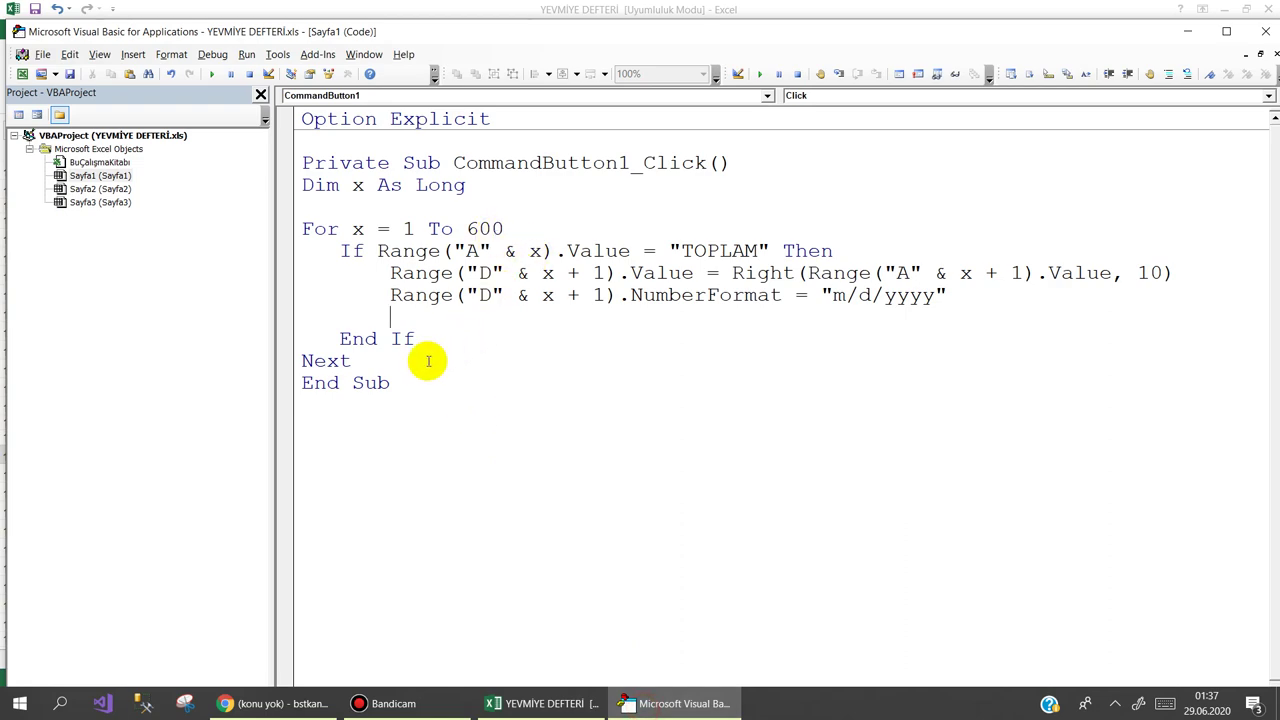
left_click(356, 361)
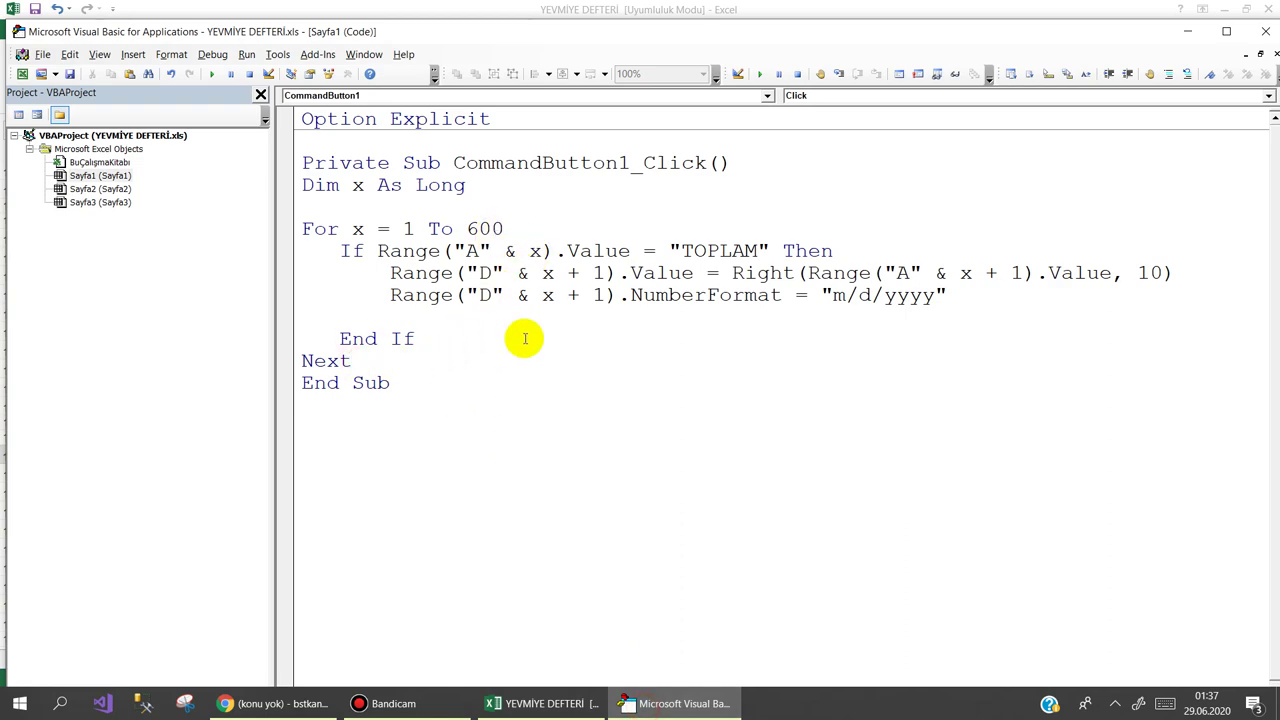
left_click(560, 703)
left_click(148, 660)
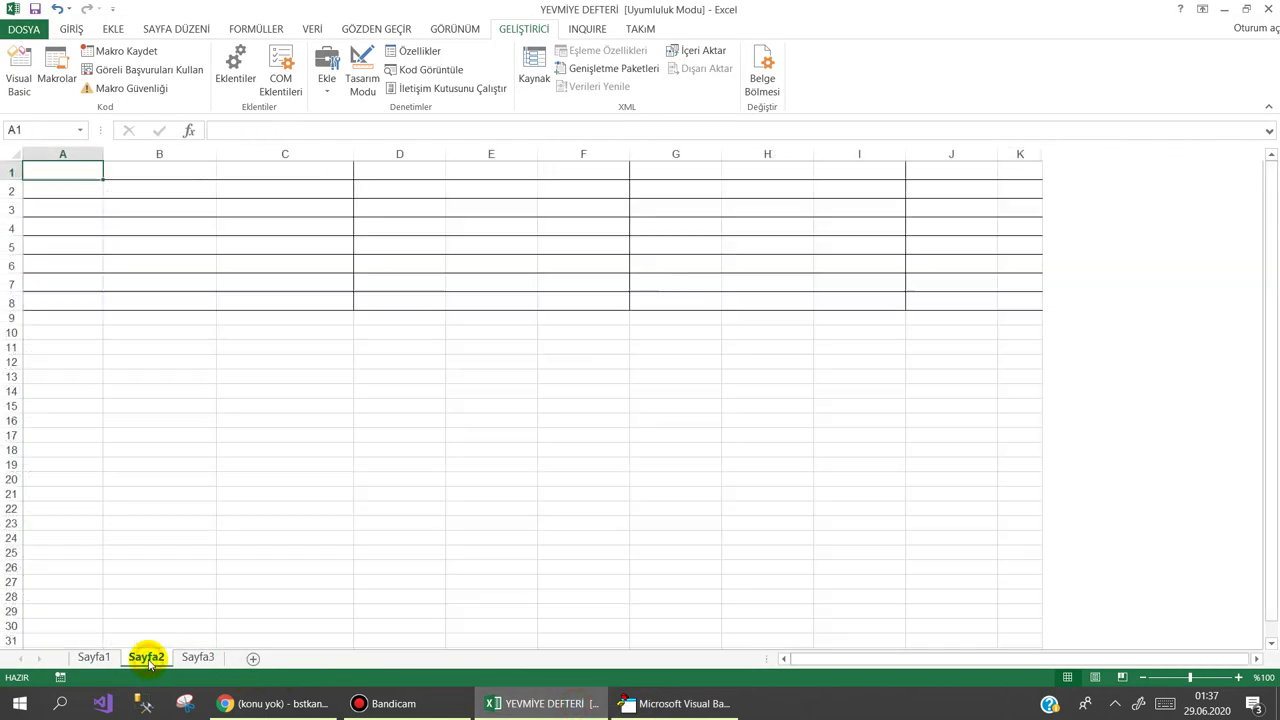
left_click_drag(1273, 257, 1271, 206)
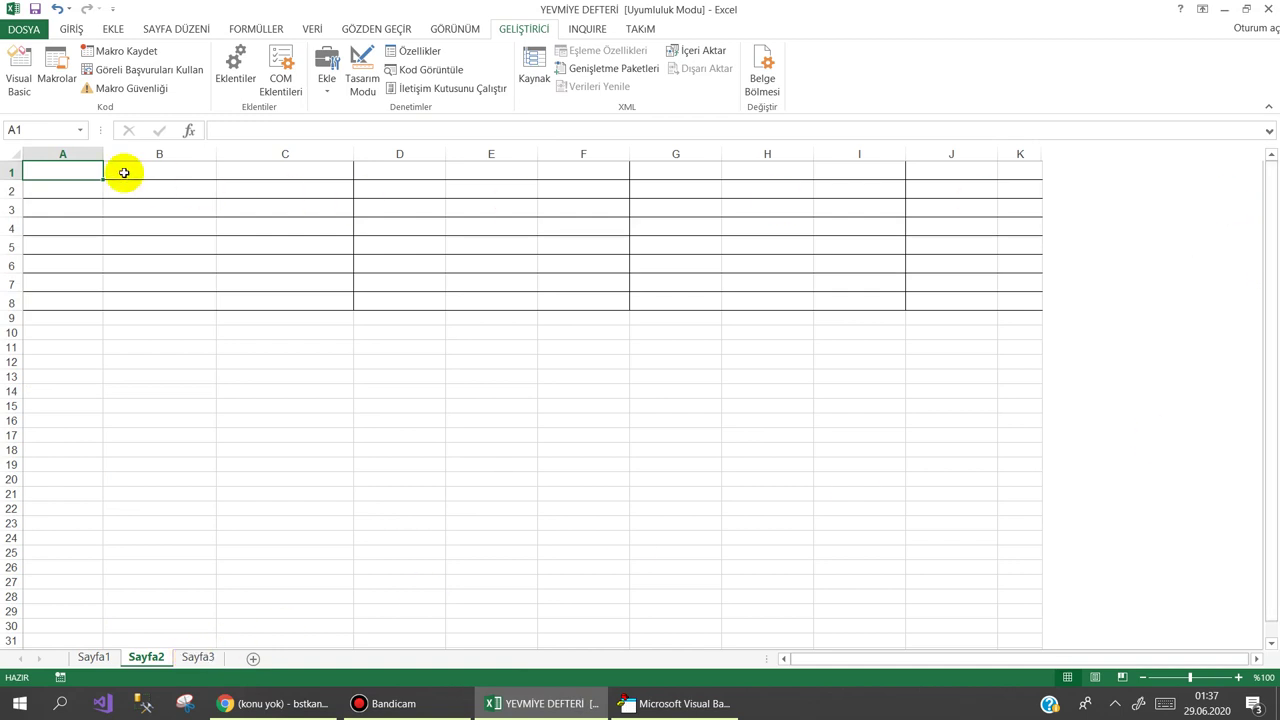
type("TARİ")
type("H")
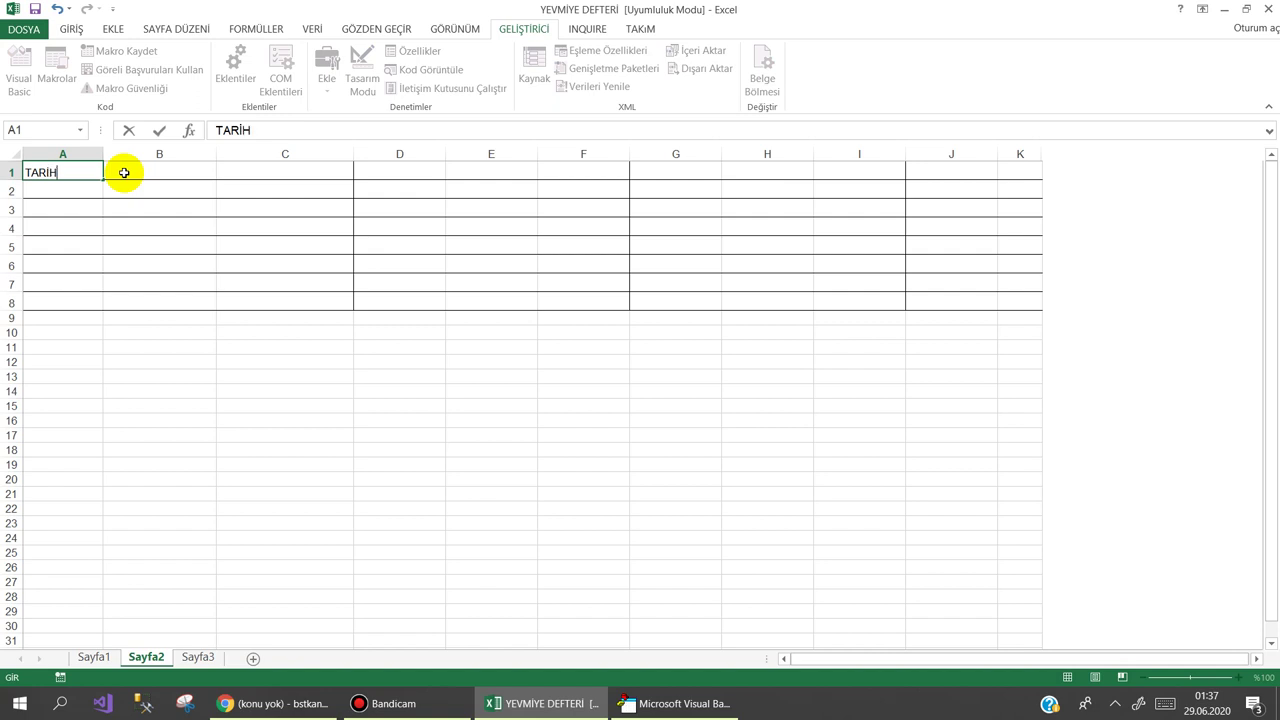
left_click(124, 173)
Copy the 191.01.001 code from Sayfa1 A170 into Sayfa2 cell B1
type("1")
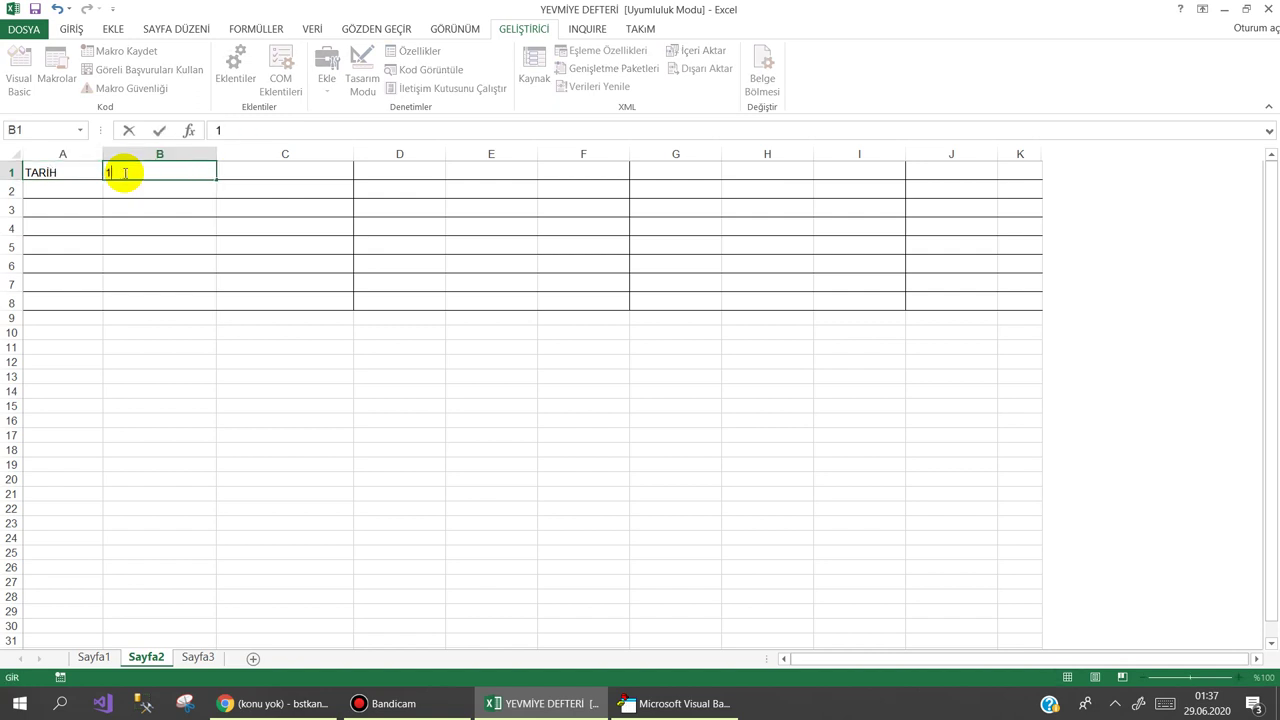
type("92")
left_click(149, 337)
left_click_drag(86, 641, 93, 657)
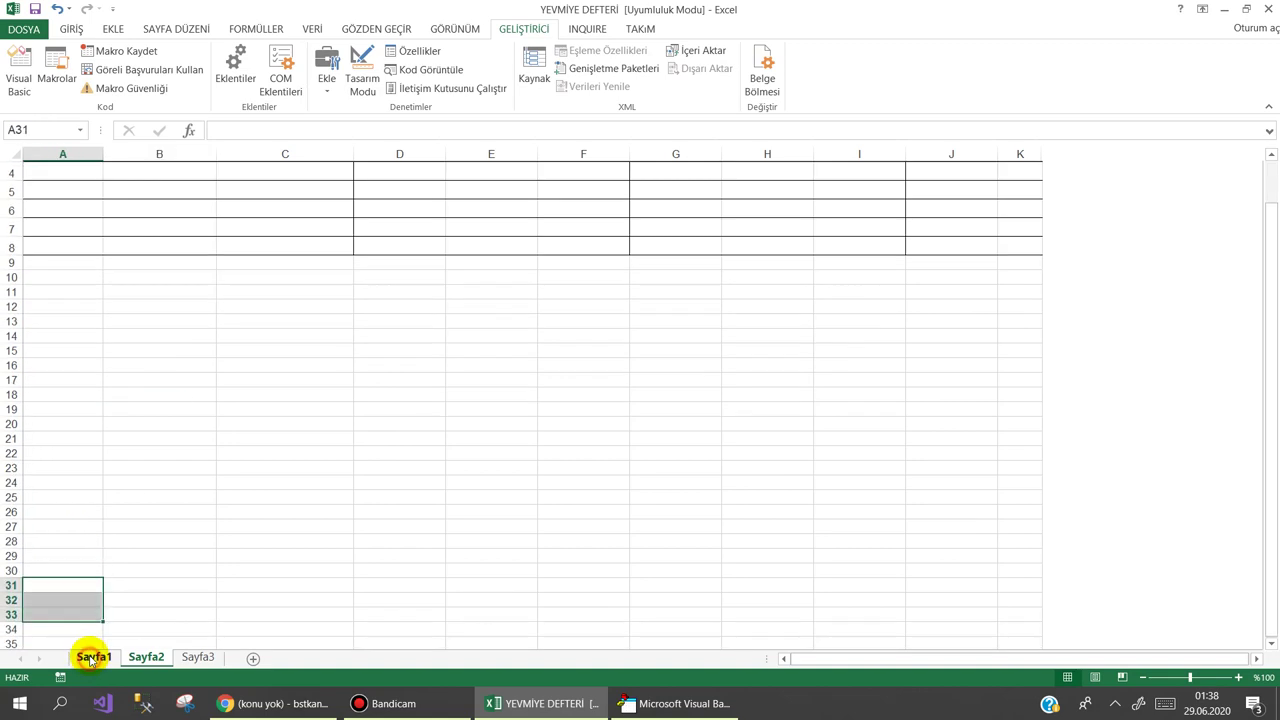
left_click(90, 657)
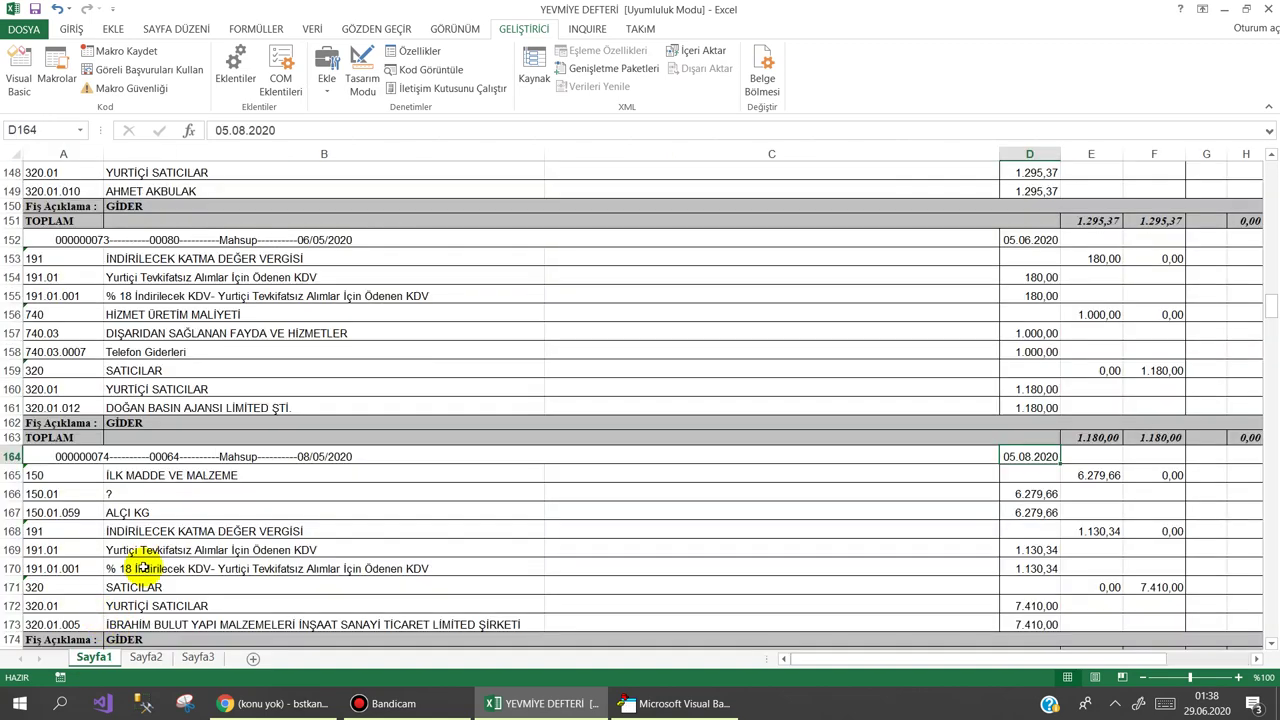
double_click(72, 570)
key("ctrl+c")
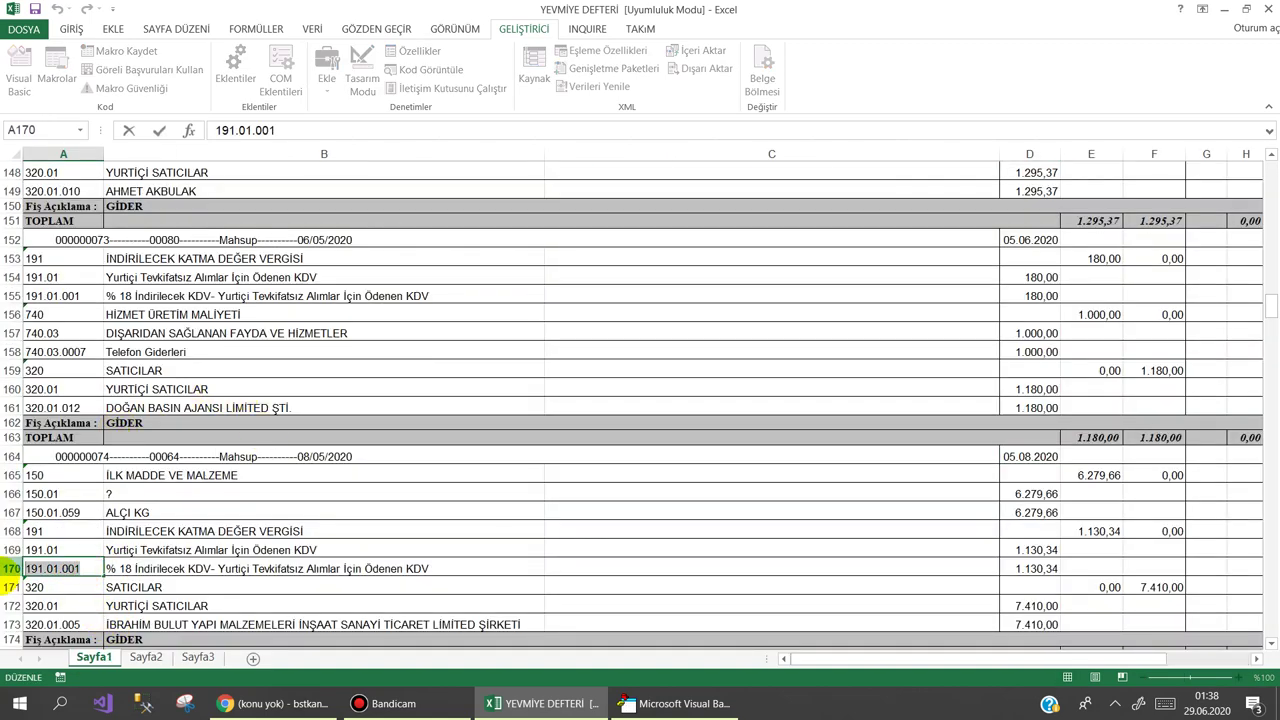
left_click(170, 530)
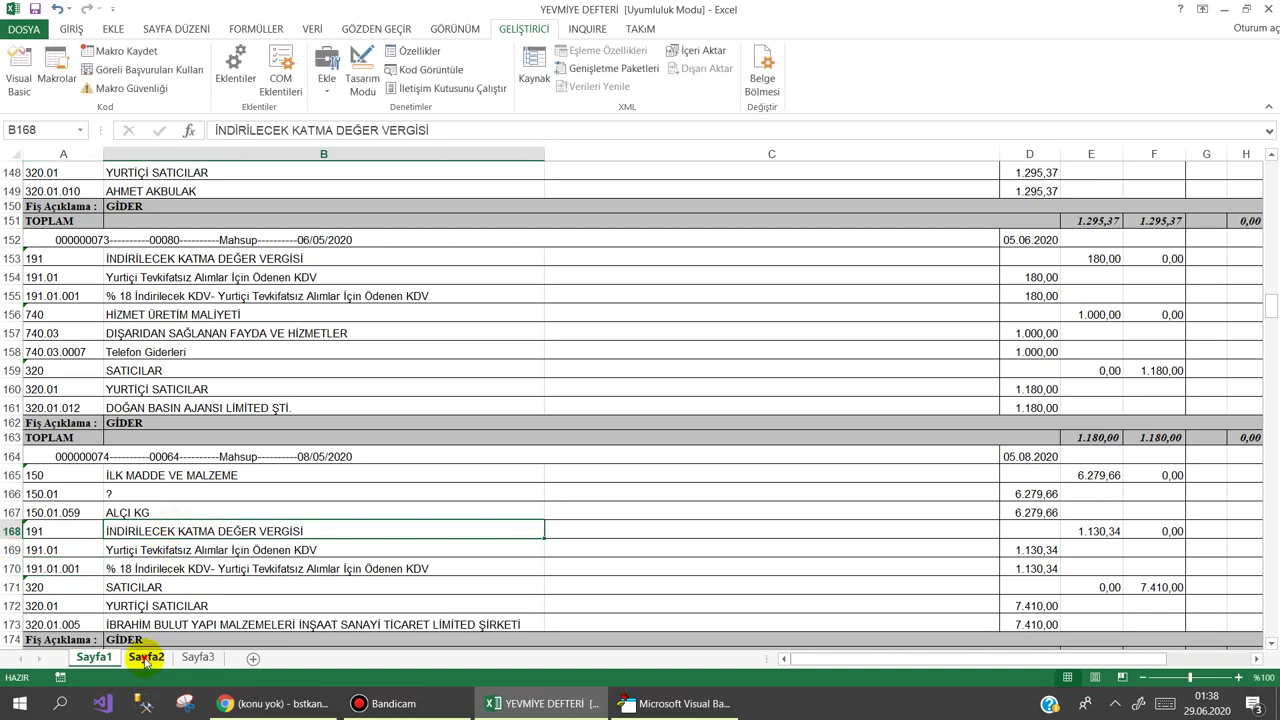
left_click(146, 657)
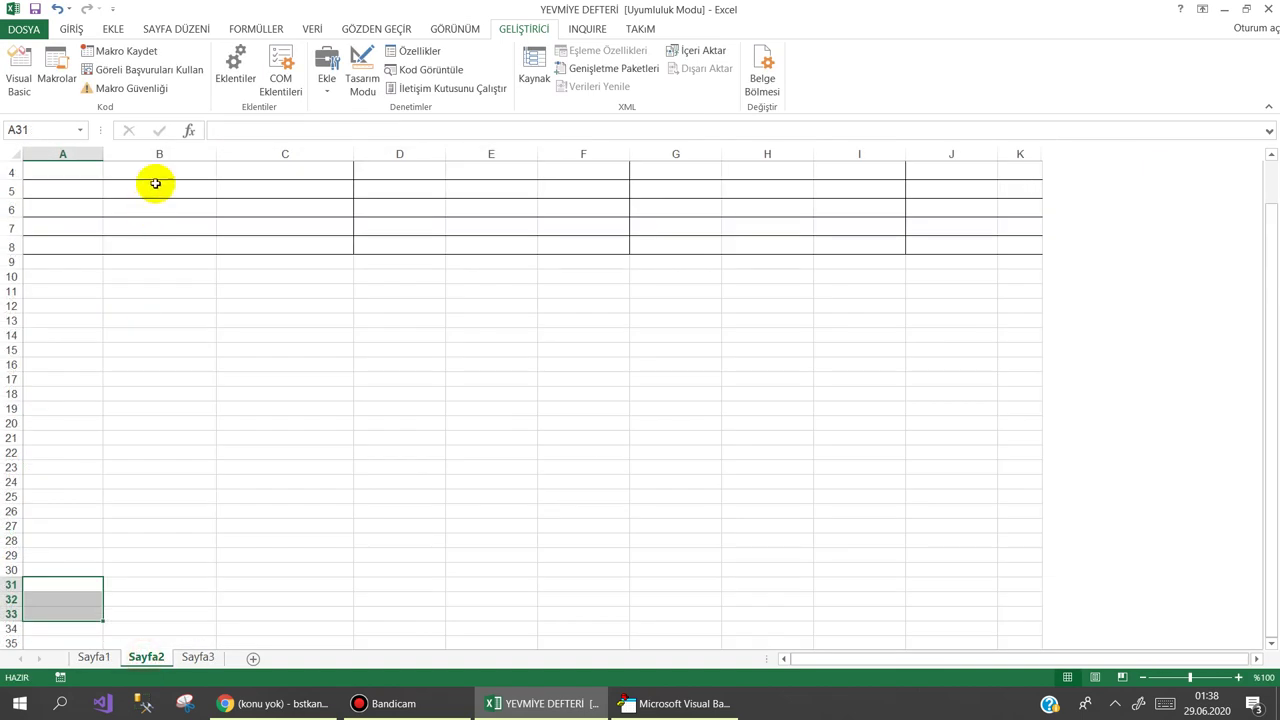
left_click(1272, 170)
left_click(174, 170)
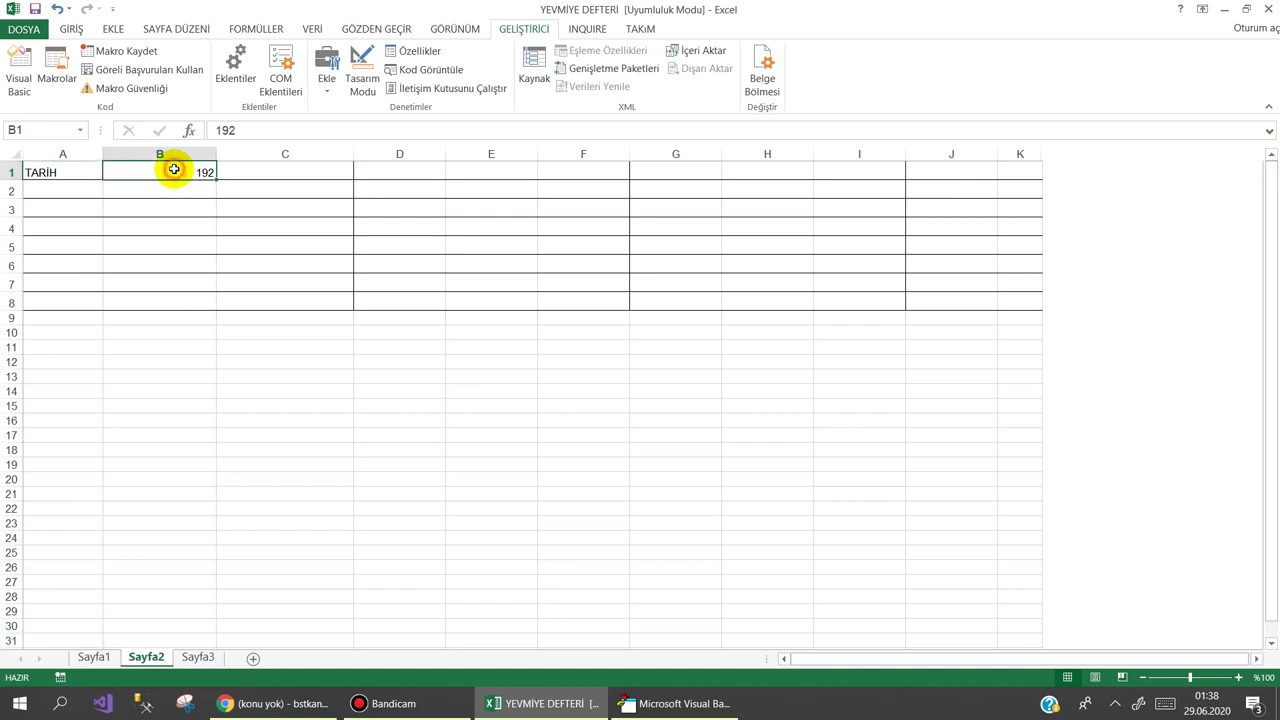
key("ctrl+v")
Enter TUTAR in C1, then select Sayfa1 row 170 through the 1.130,34 amount
left_click(253, 168)
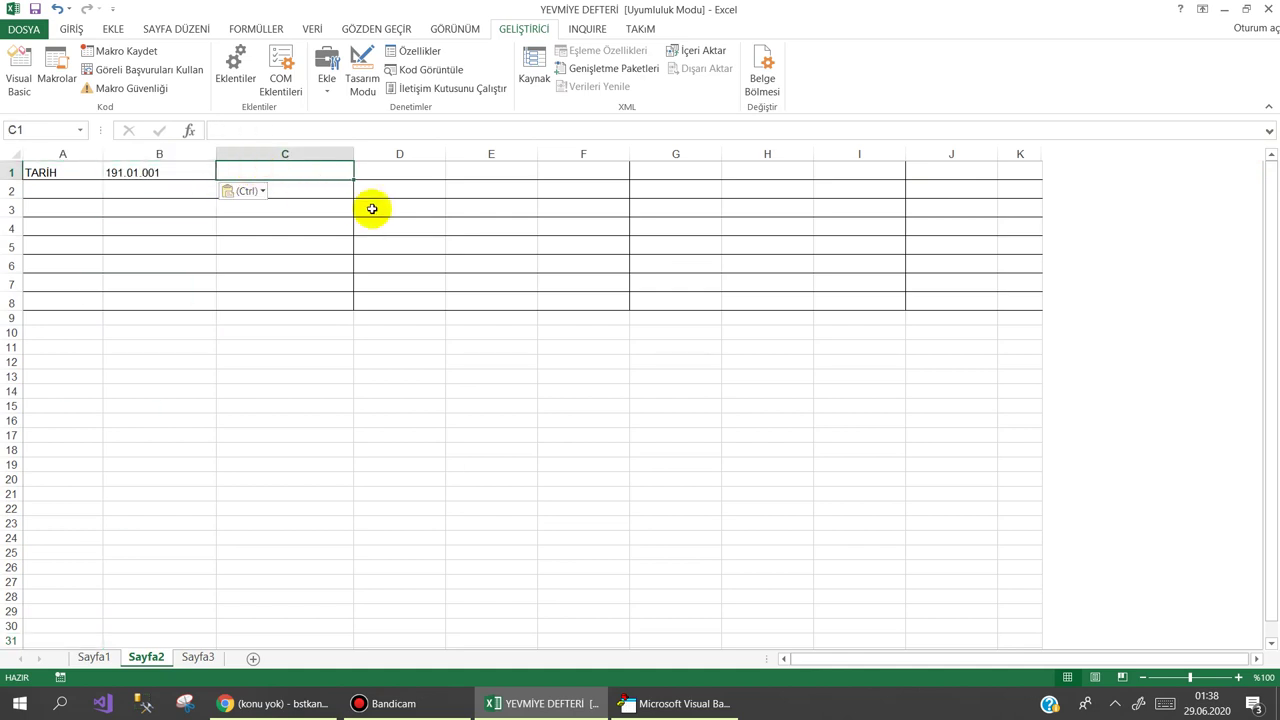
type("TUTA")
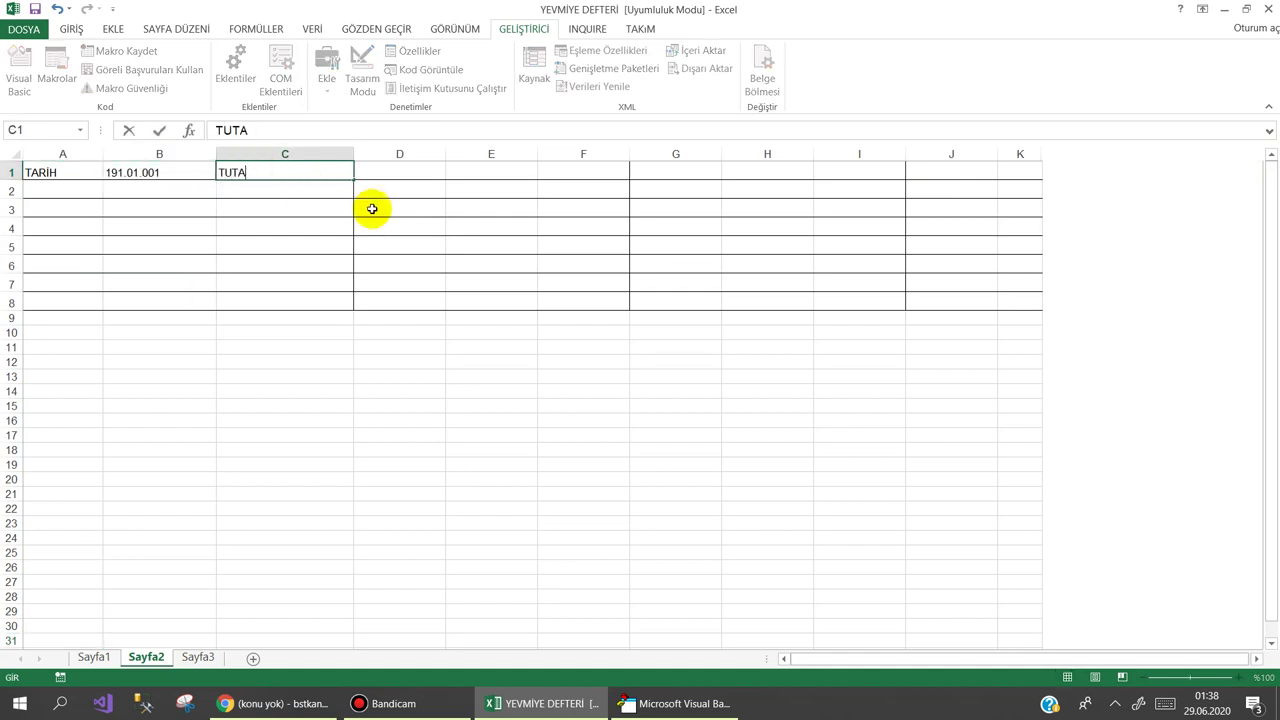
type("R")
key("Return")
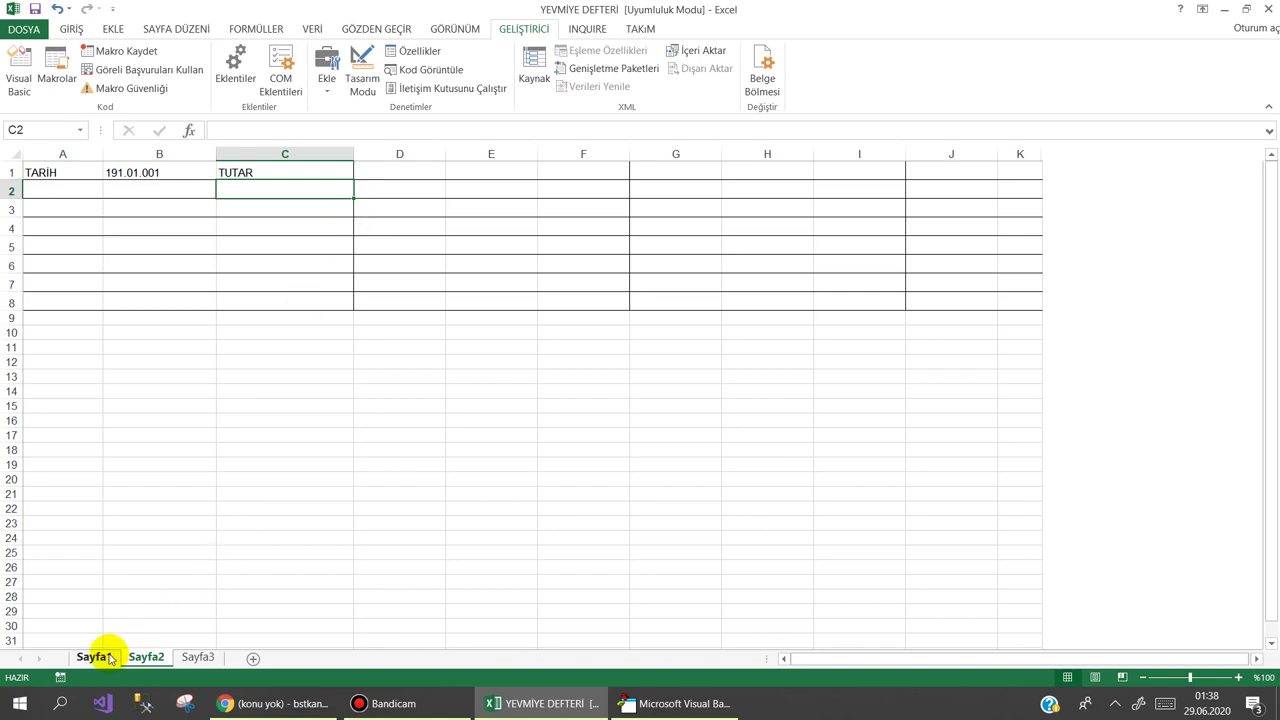
left_click(97, 656)
left_click_drag(62, 567, 1048, 567)
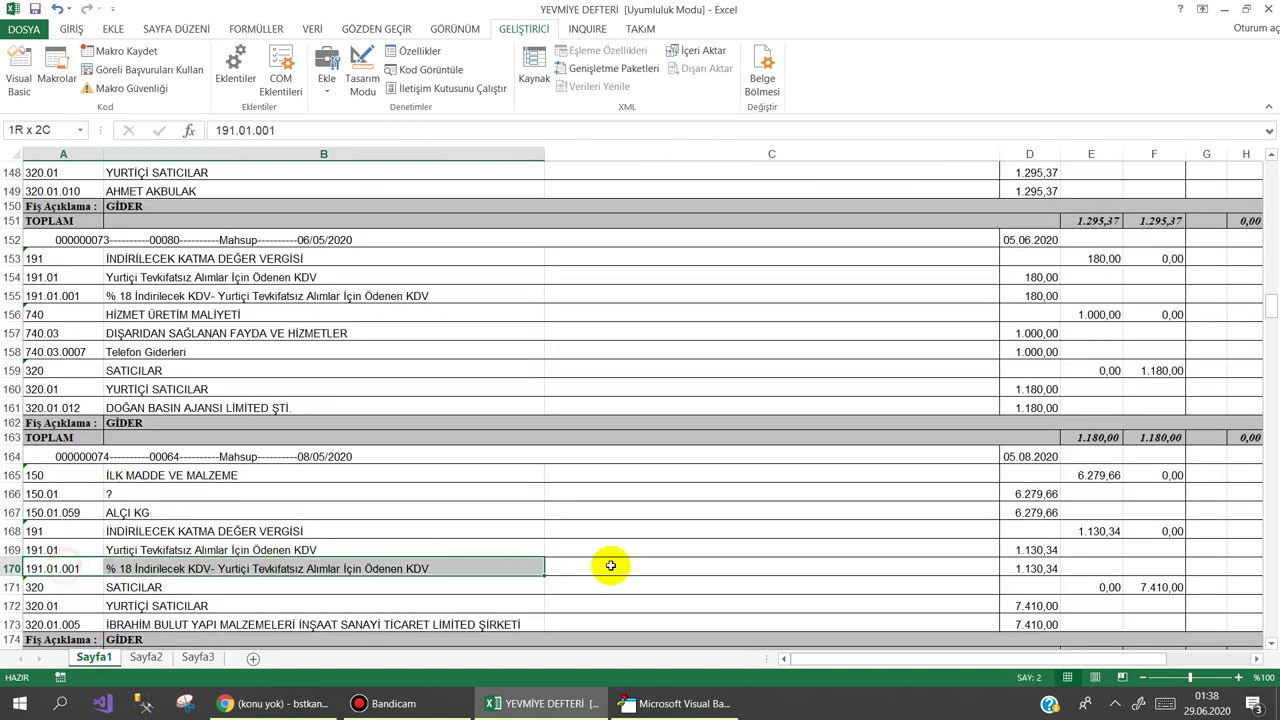
left_click(1049, 567)
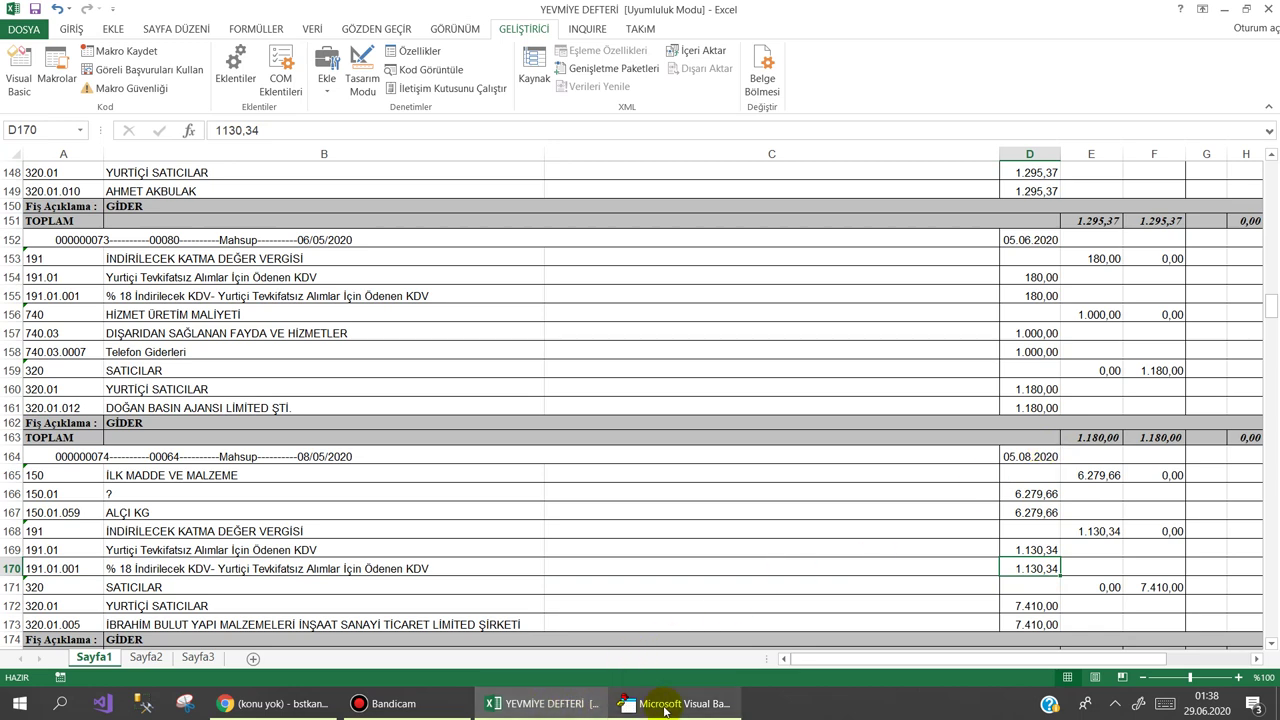
Add a blank line after Next and declare a new Sub tarihleriyaz below End Sub
left_click(664, 704)
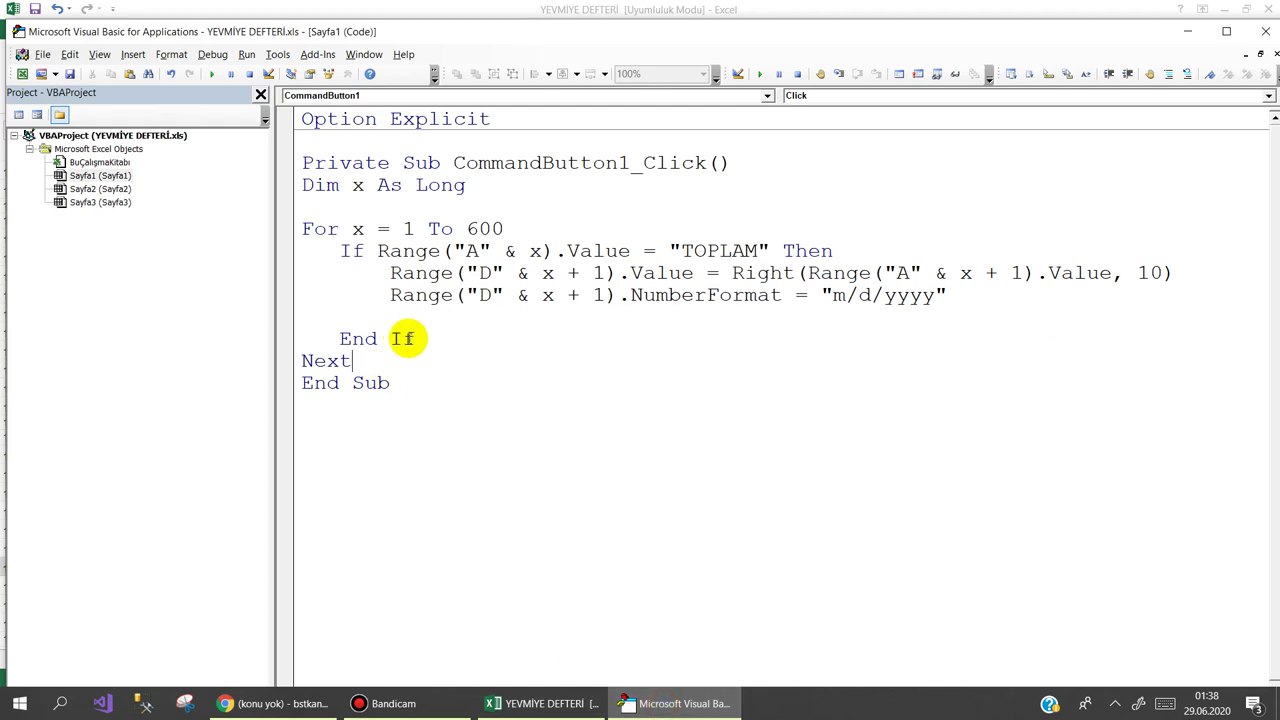
left_click(352, 360)
key("Return")
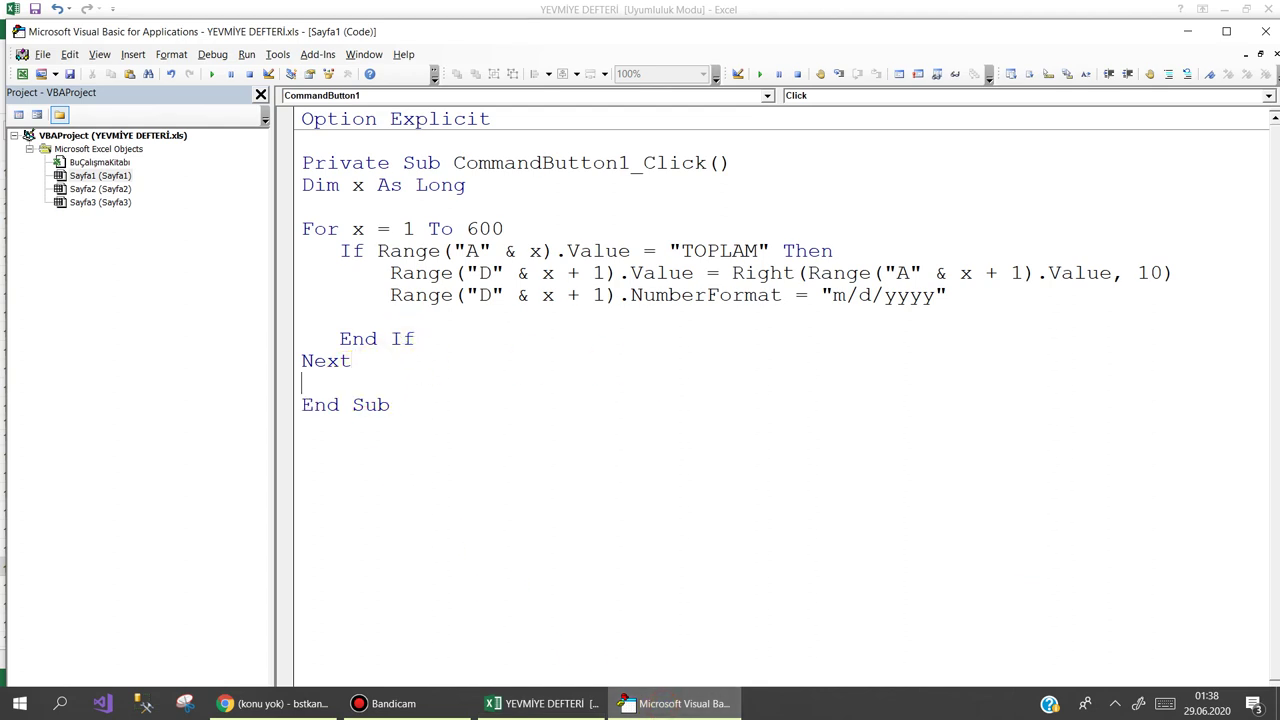
left_click(302, 427)
type("SUB ta")
type("rihleriy")
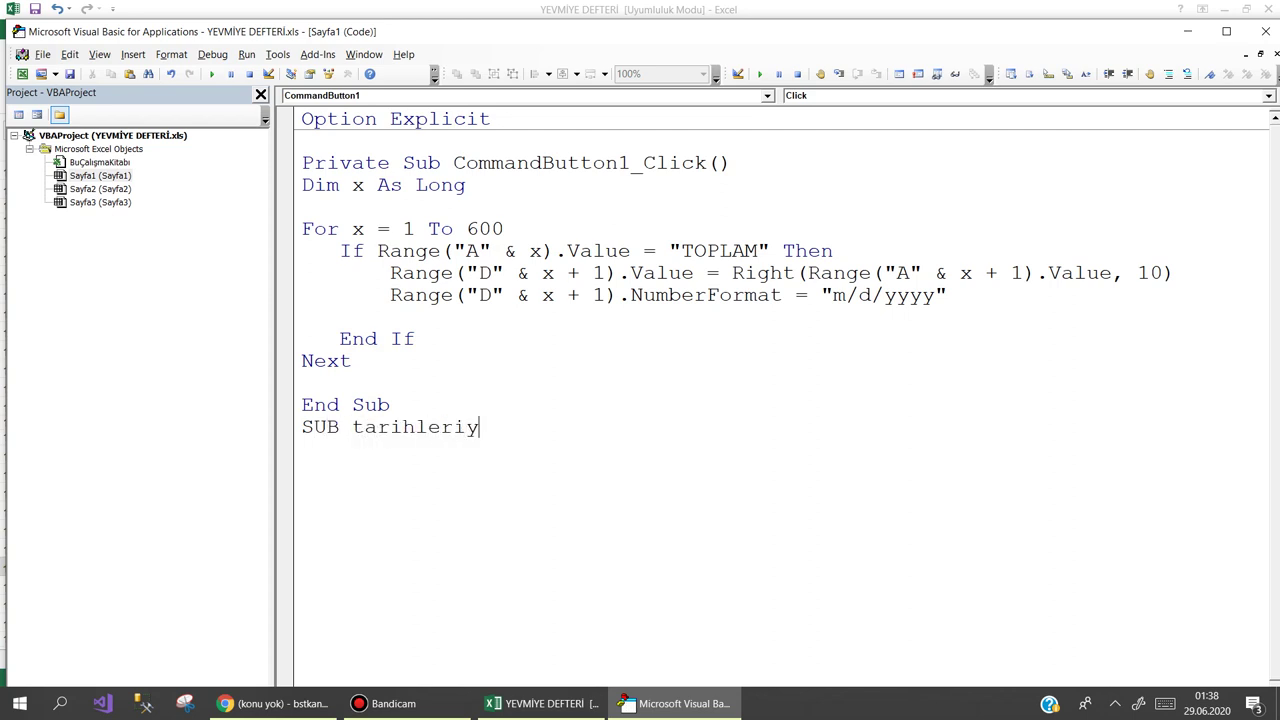
type("az")
key("Return")
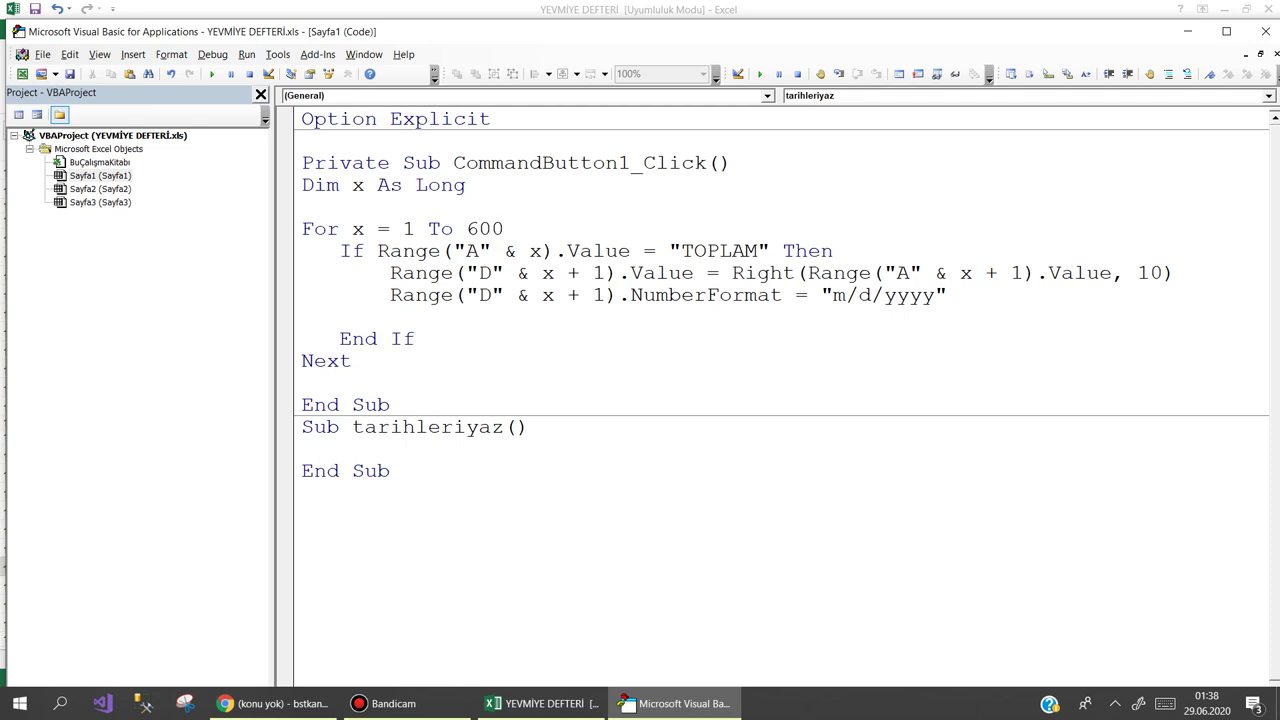
Begin the procedure body with an unfinished Sheets("Sayfa2"). line and add blank lines
type("she")
key("ctrl+space")
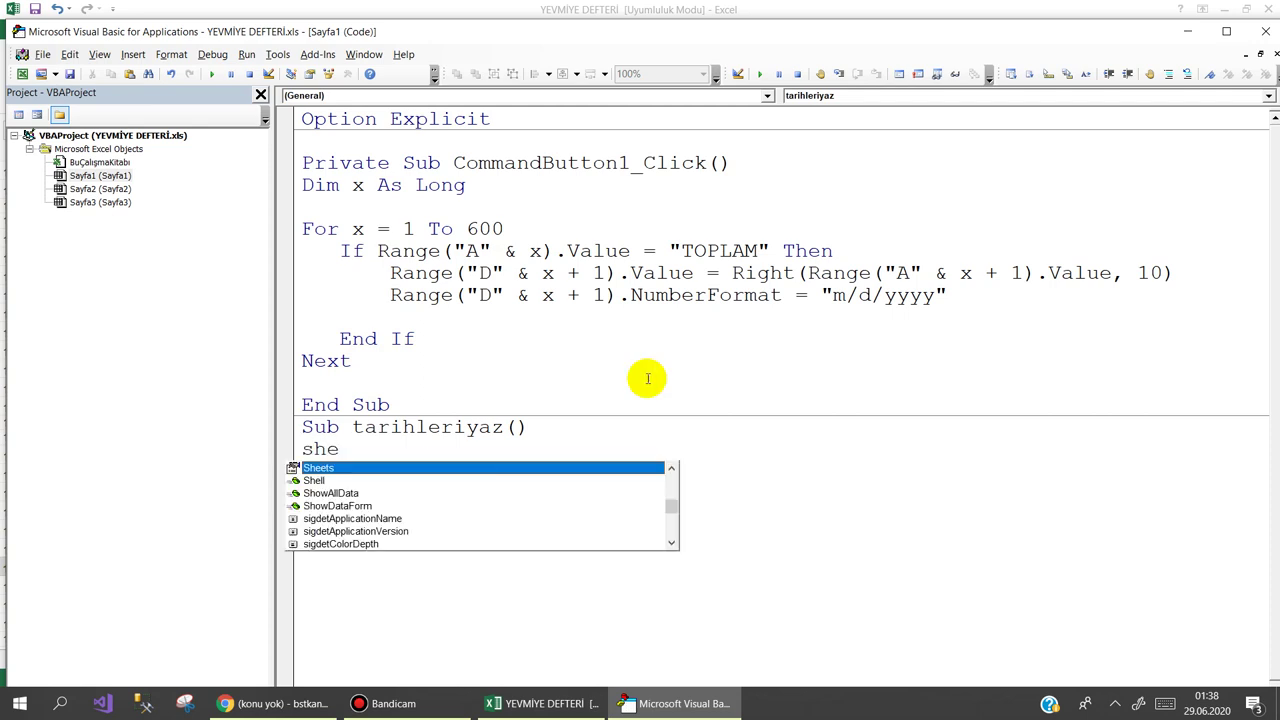
key("Escape")
type("Sheets(\"Sayf")
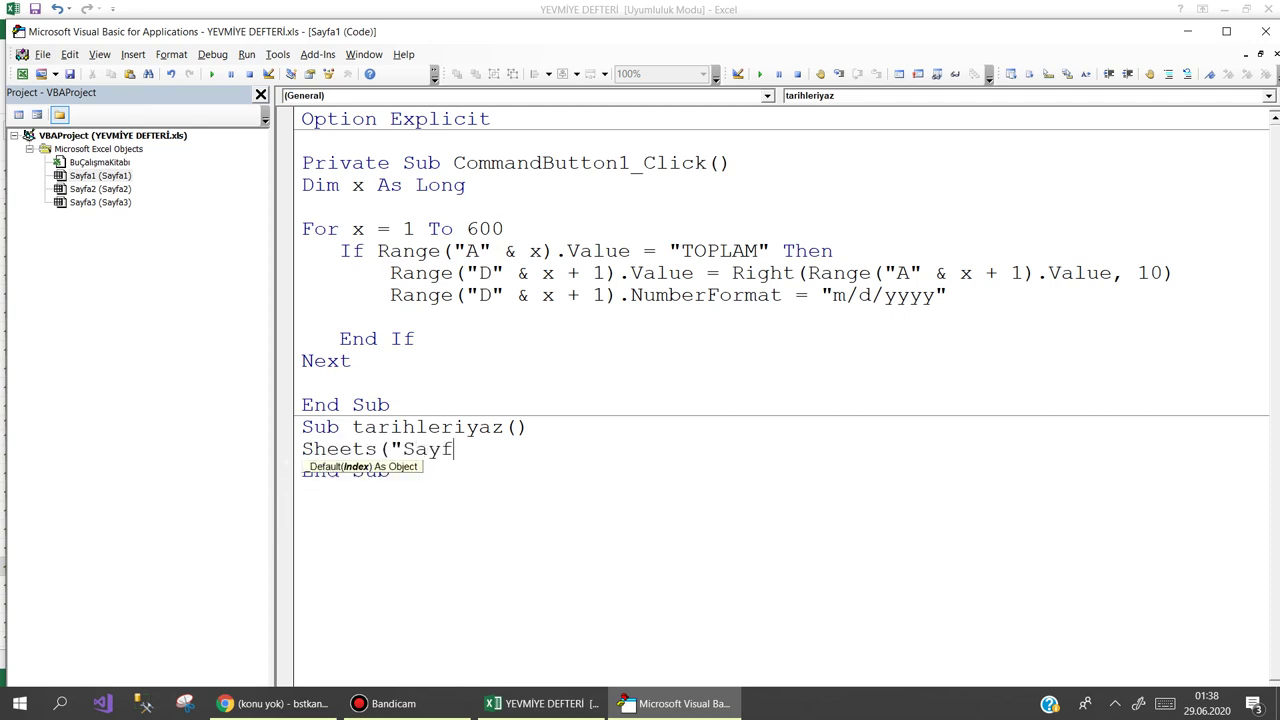
type("a2\")")
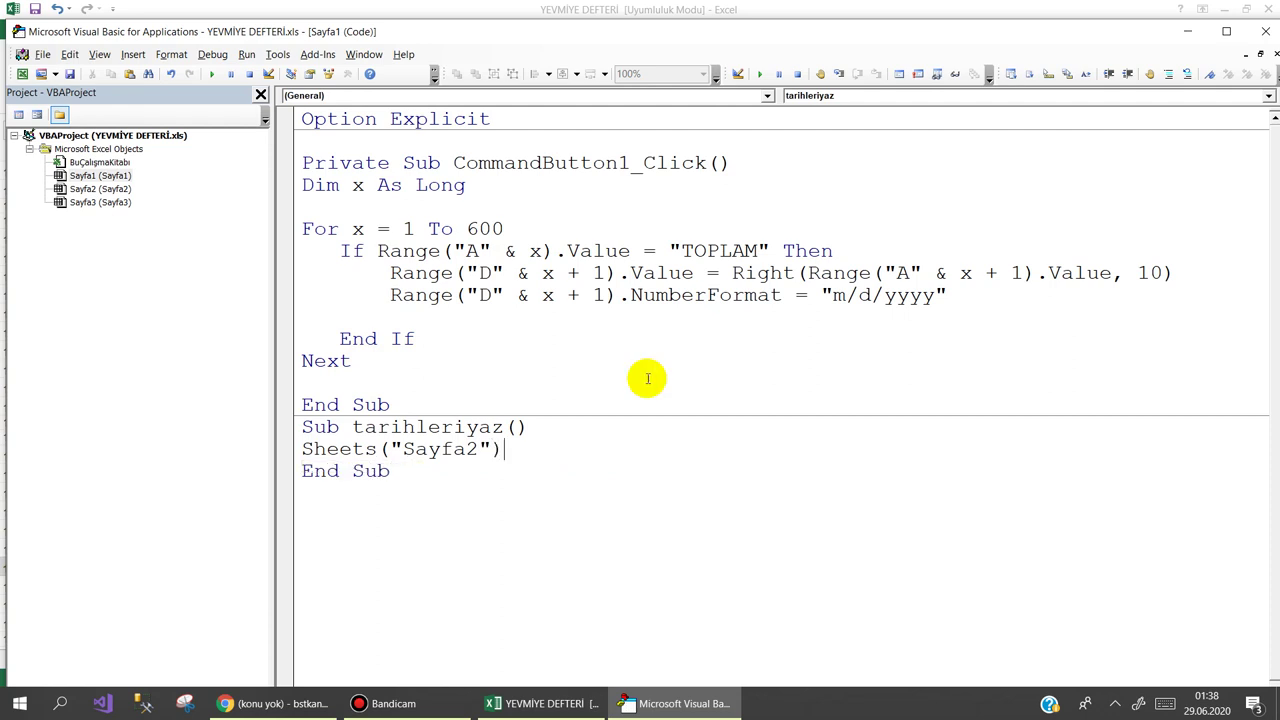
type(".")
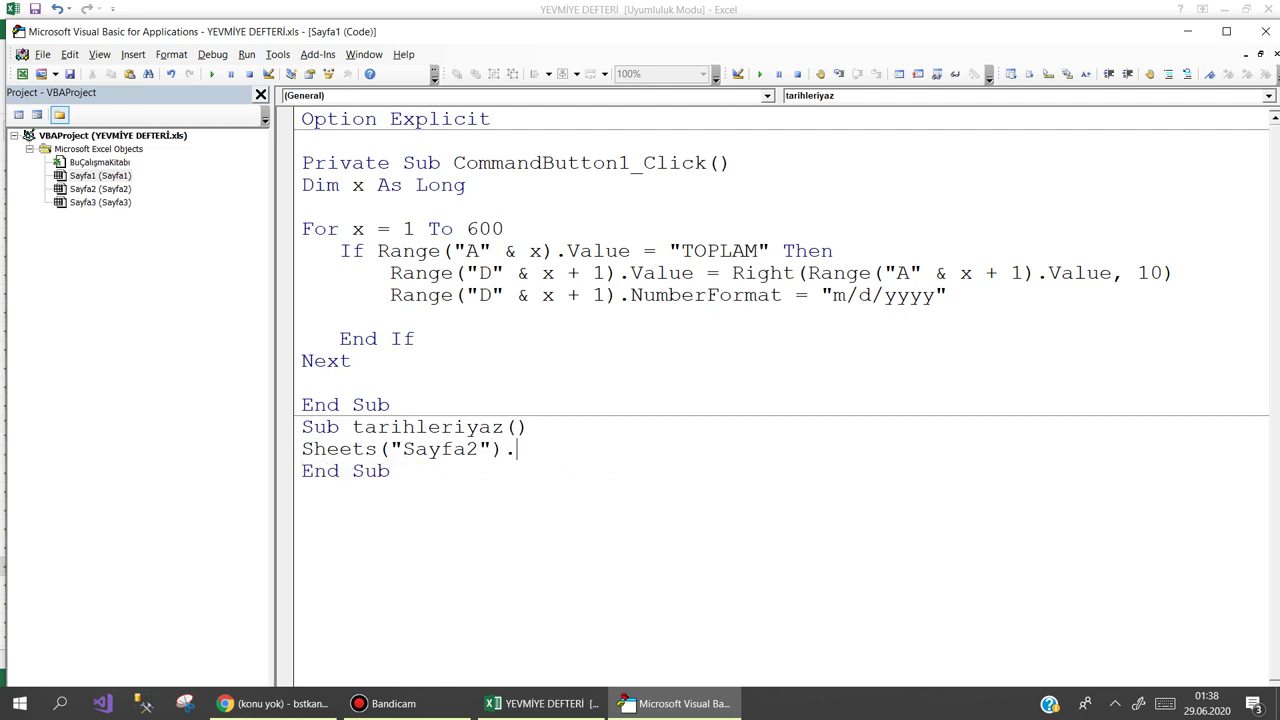
key("Return")
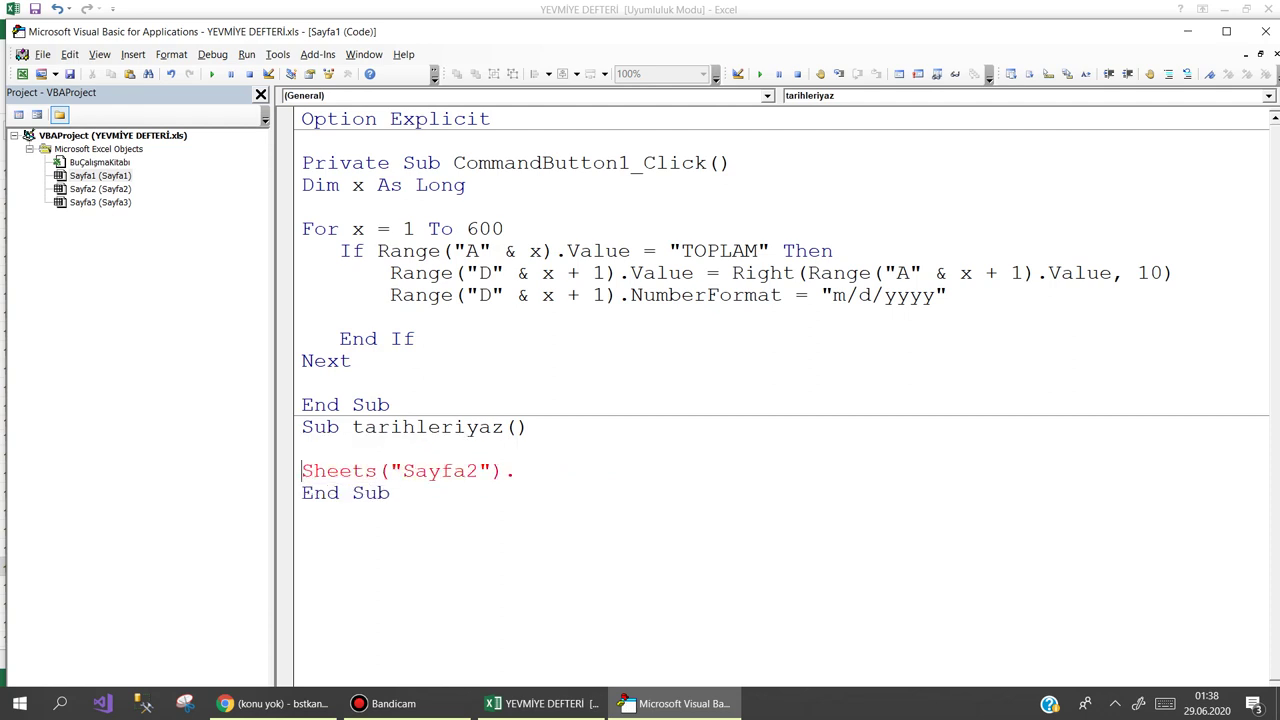
key("Return")
key("Return")
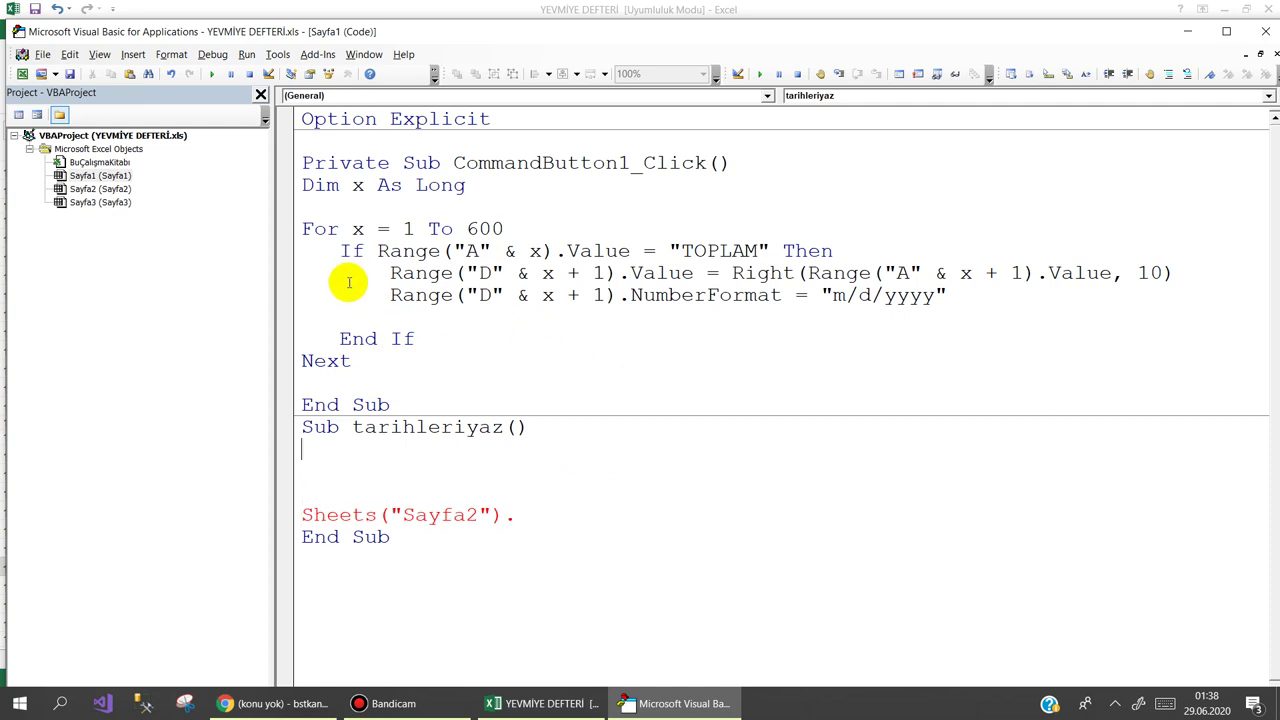
Delete the unfinished tarihleriyaz procedure with its Sheets("Sayfa2"). line
left_click_drag(304, 227, 386, 352)
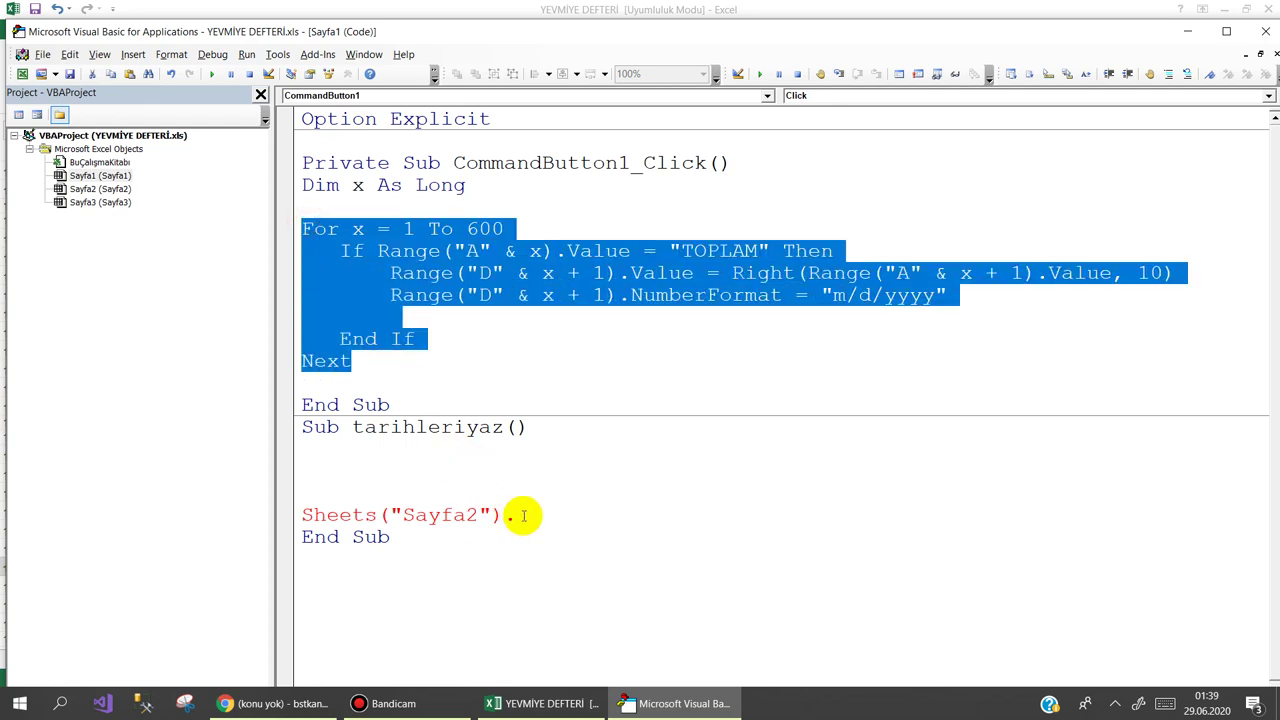
left_click_drag(530, 515, 260, 527)
key("Delete")
left_click_drag(400, 537, 266, 427)
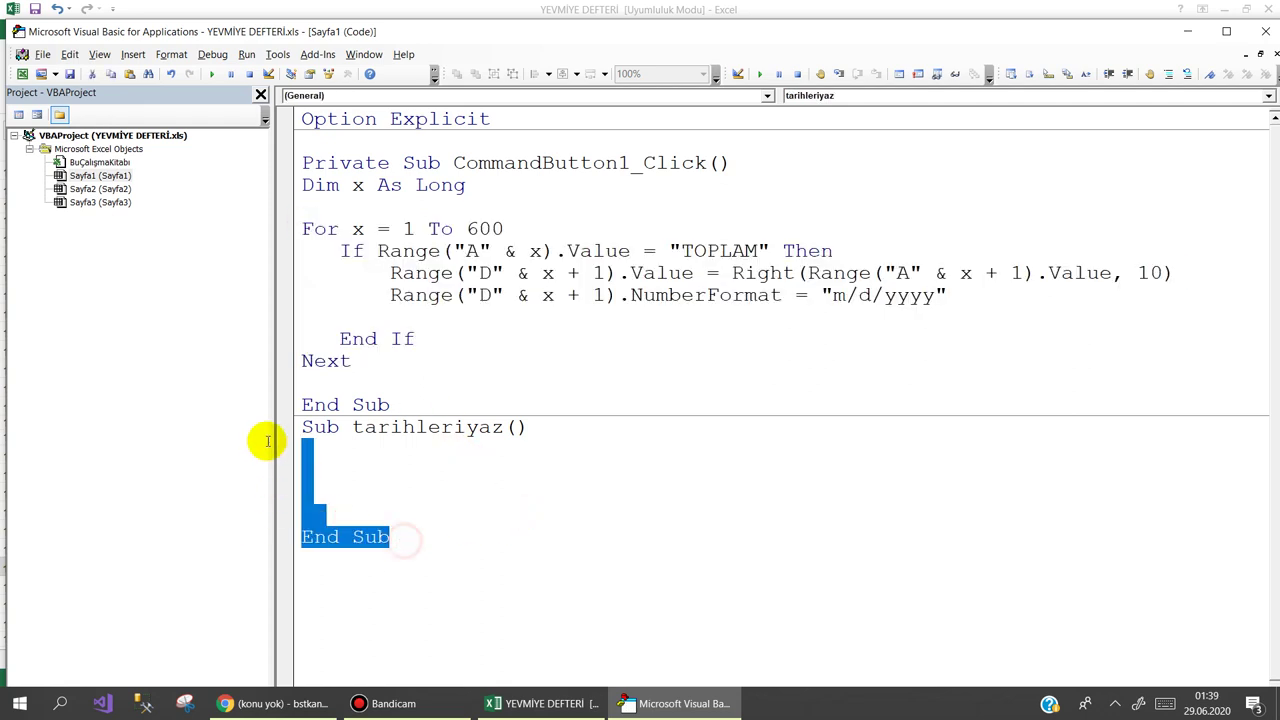
key("Delete")
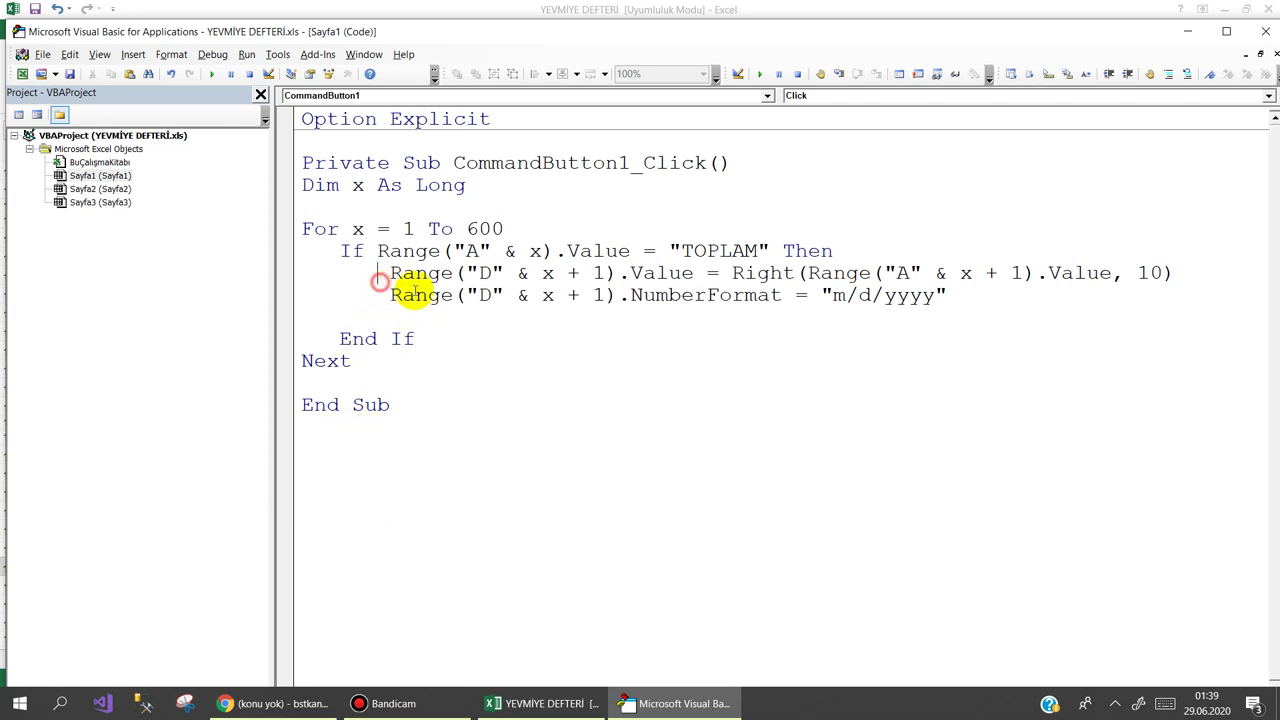
Duplicate the If block's two Range lines and prefix the copy with Sheets("Sayfa2")
left_click_drag(380, 276, 957, 295)
key("ctrl+c")
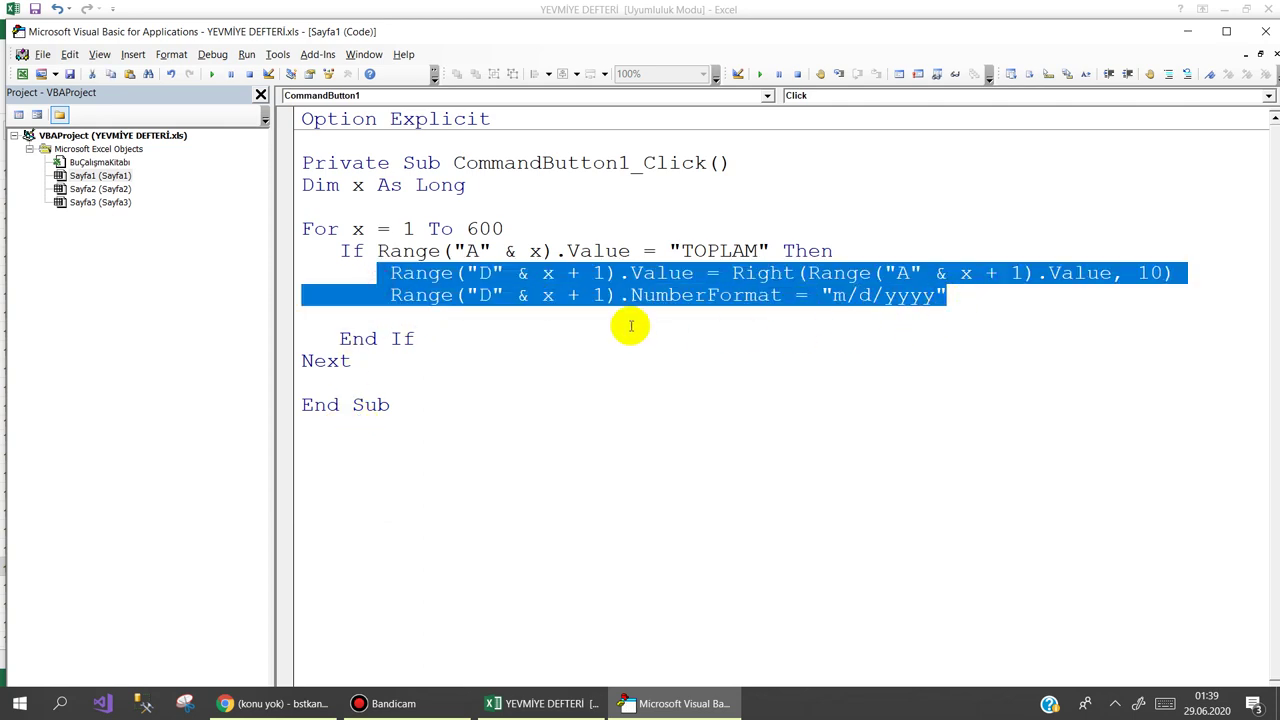
left_click(417, 317)
key("ctrl+v")
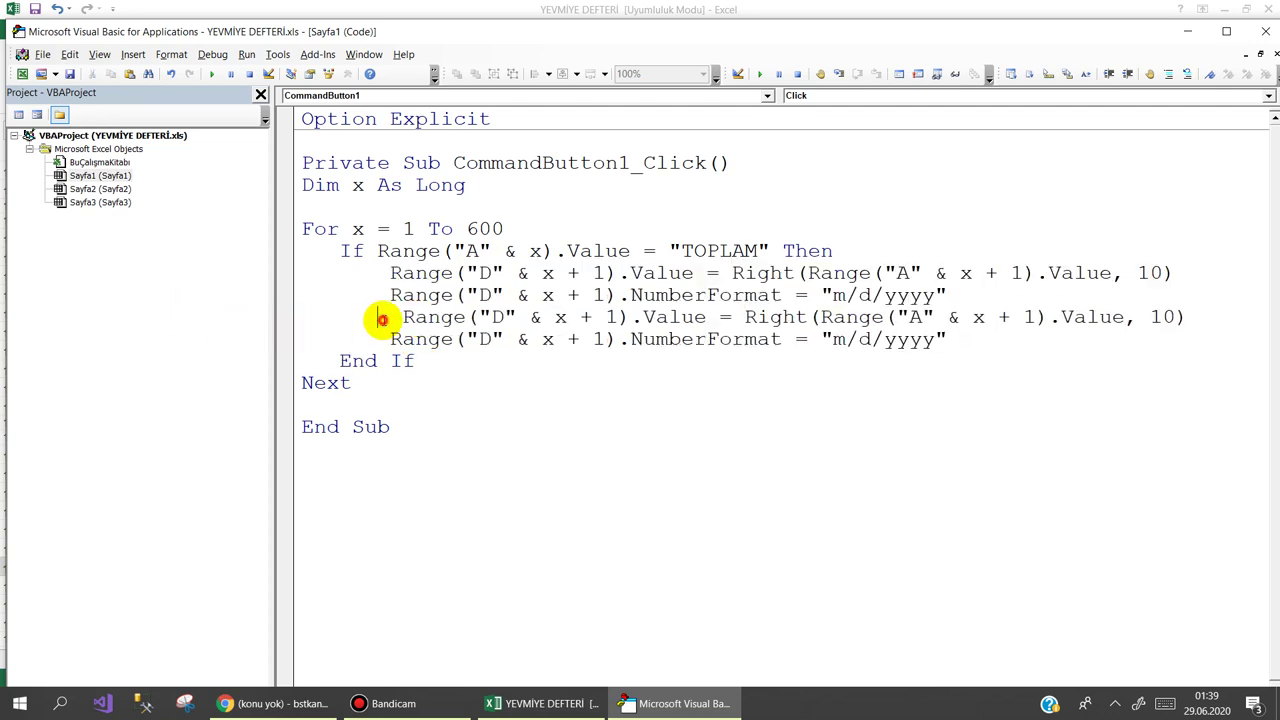
left_click(383, 320)
type("she")
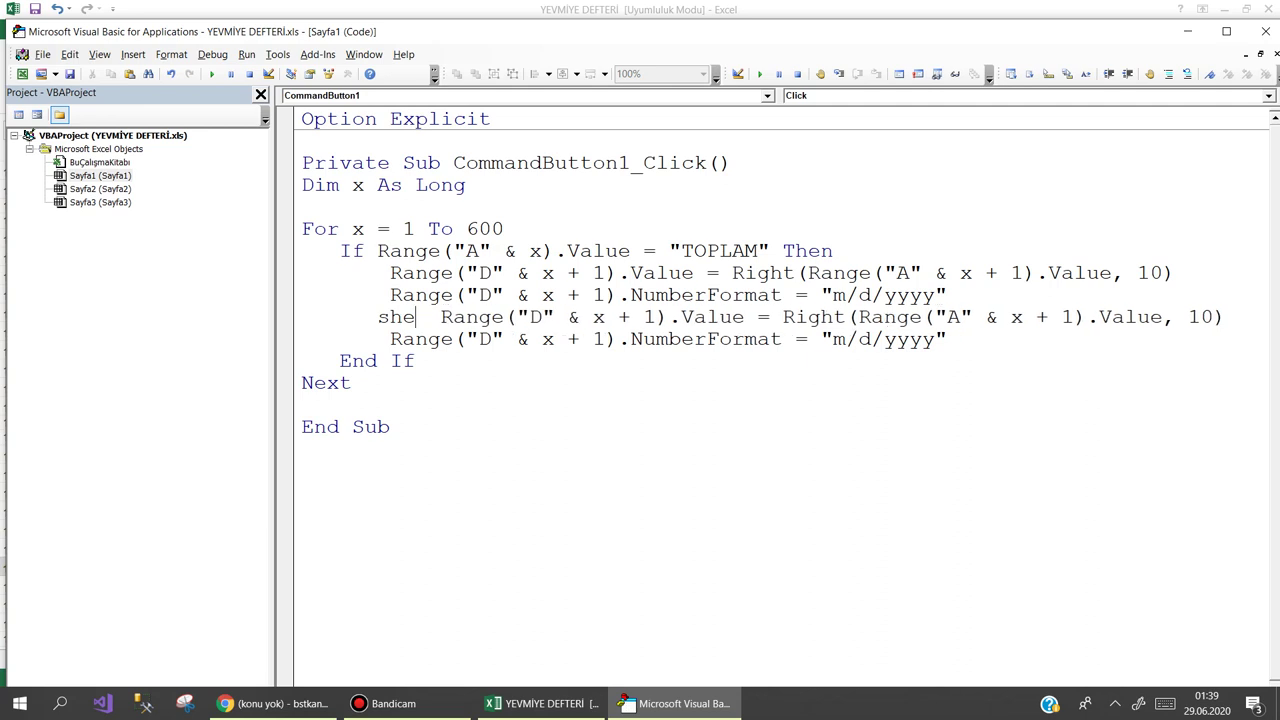
key("ctrl+space")
type("(\"")
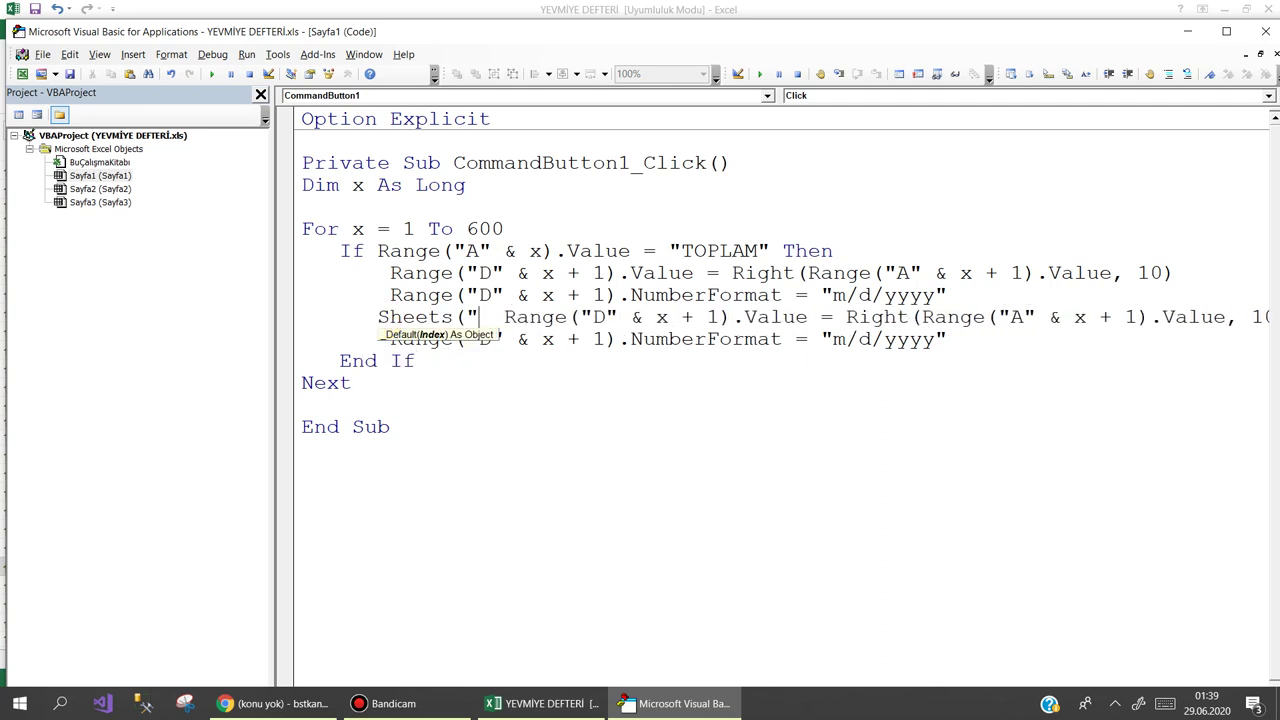
type("Sayfa2\"")
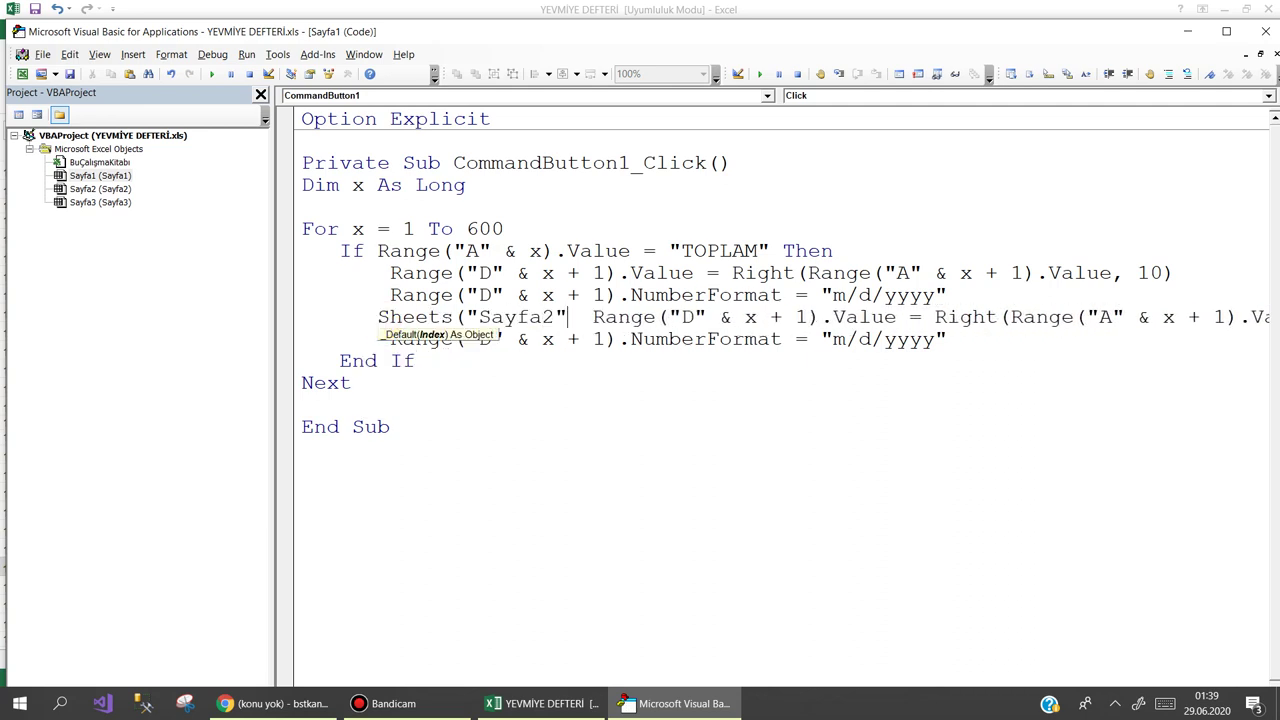
type(")")
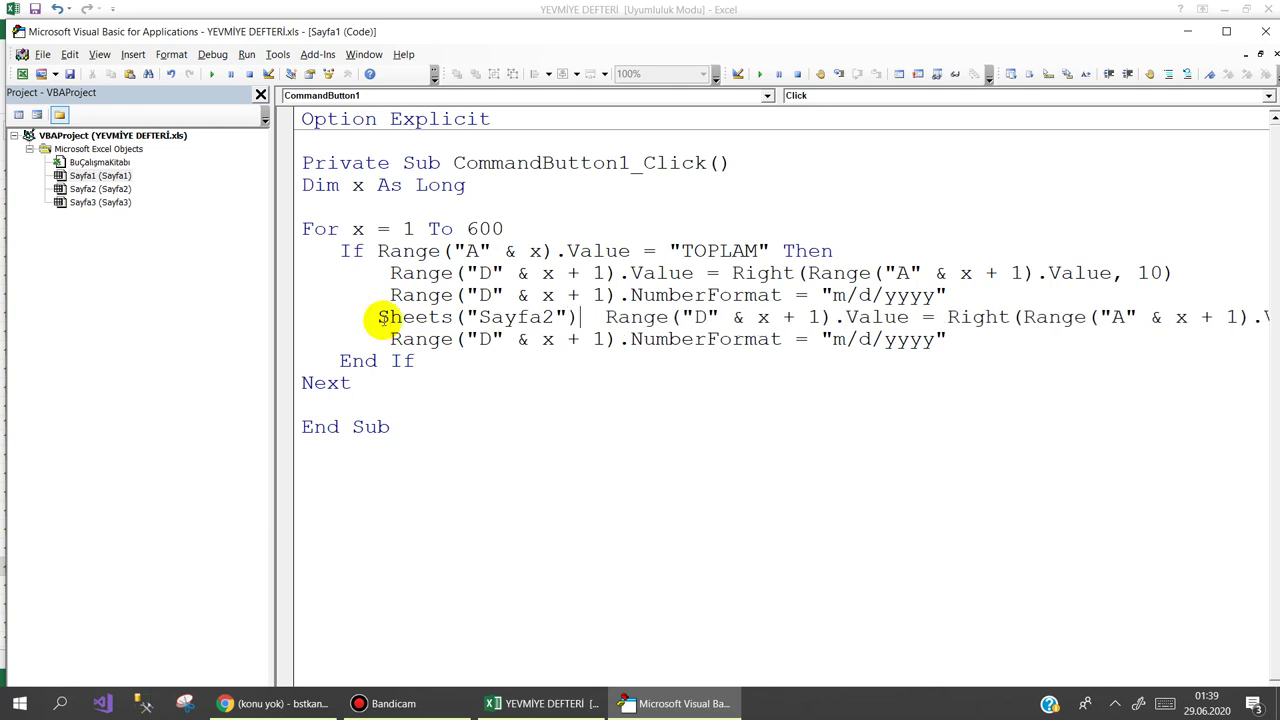
key("Delete")
key("Delete")
type(".")
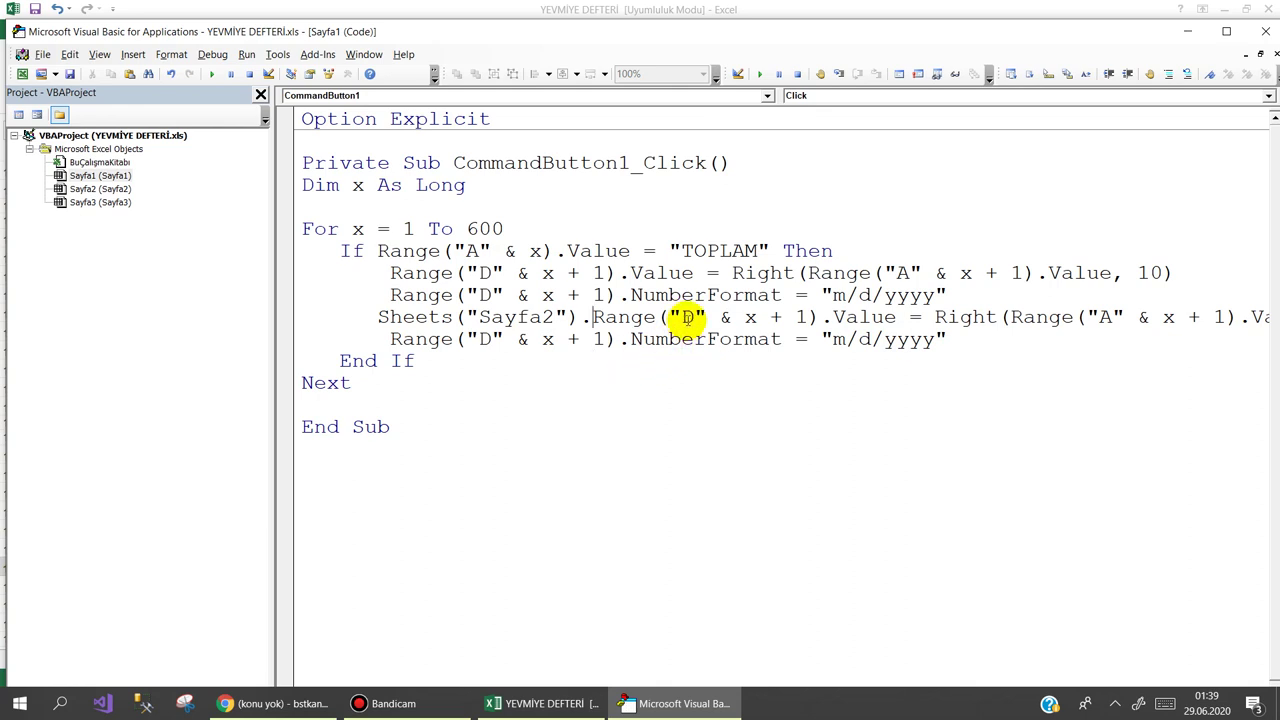
left_click(540, 703)
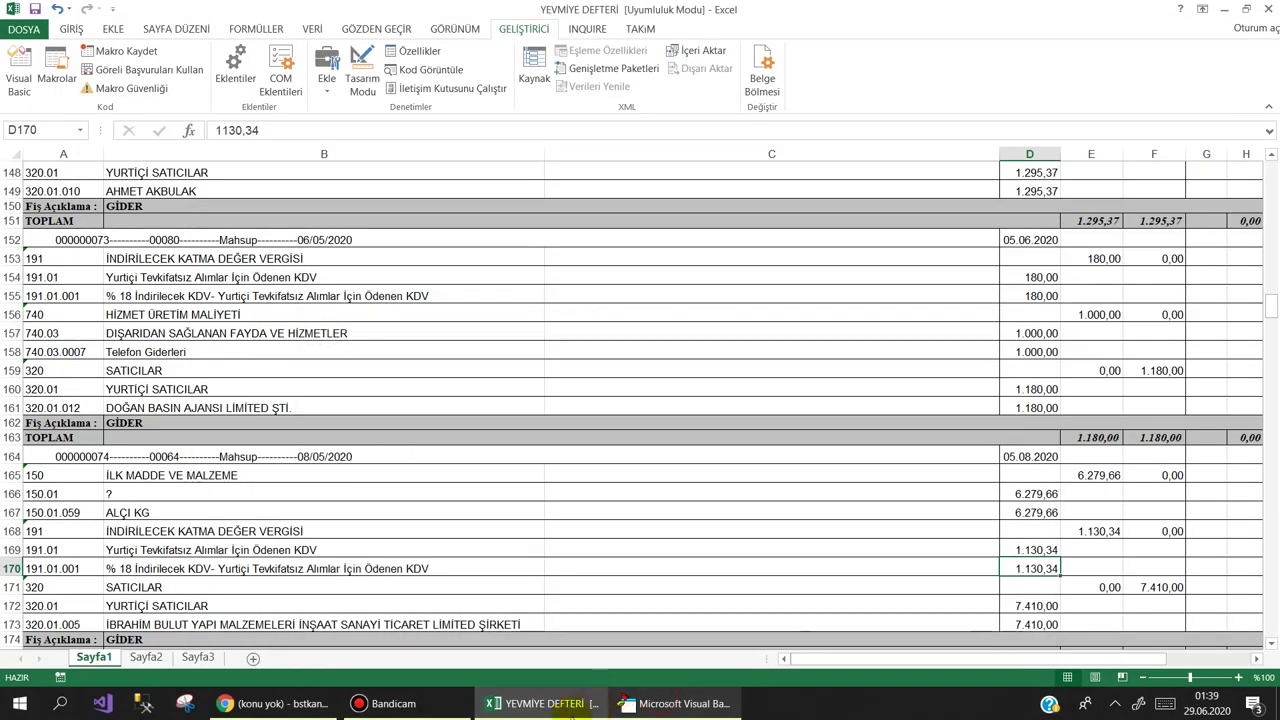
left_click(515, 703)
left_click(509, 702)
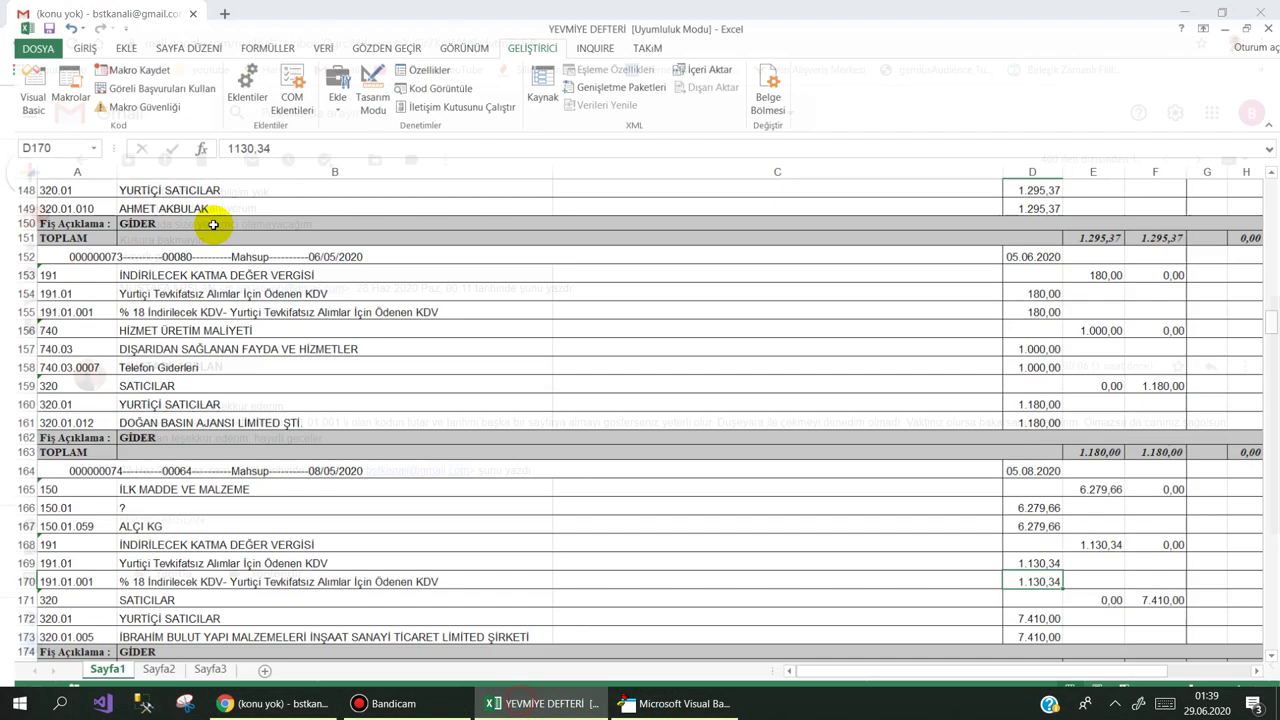
left_click(145, 657)
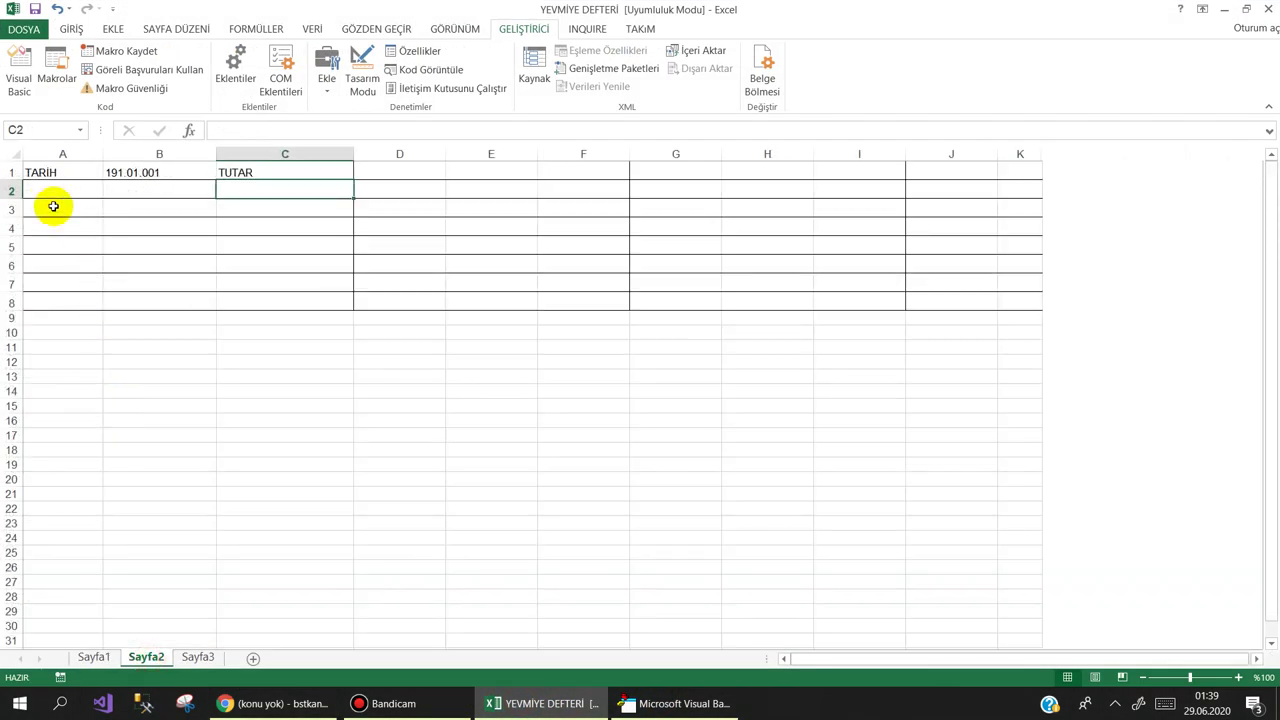
left_click(50, 190)
left_click(670, 706)
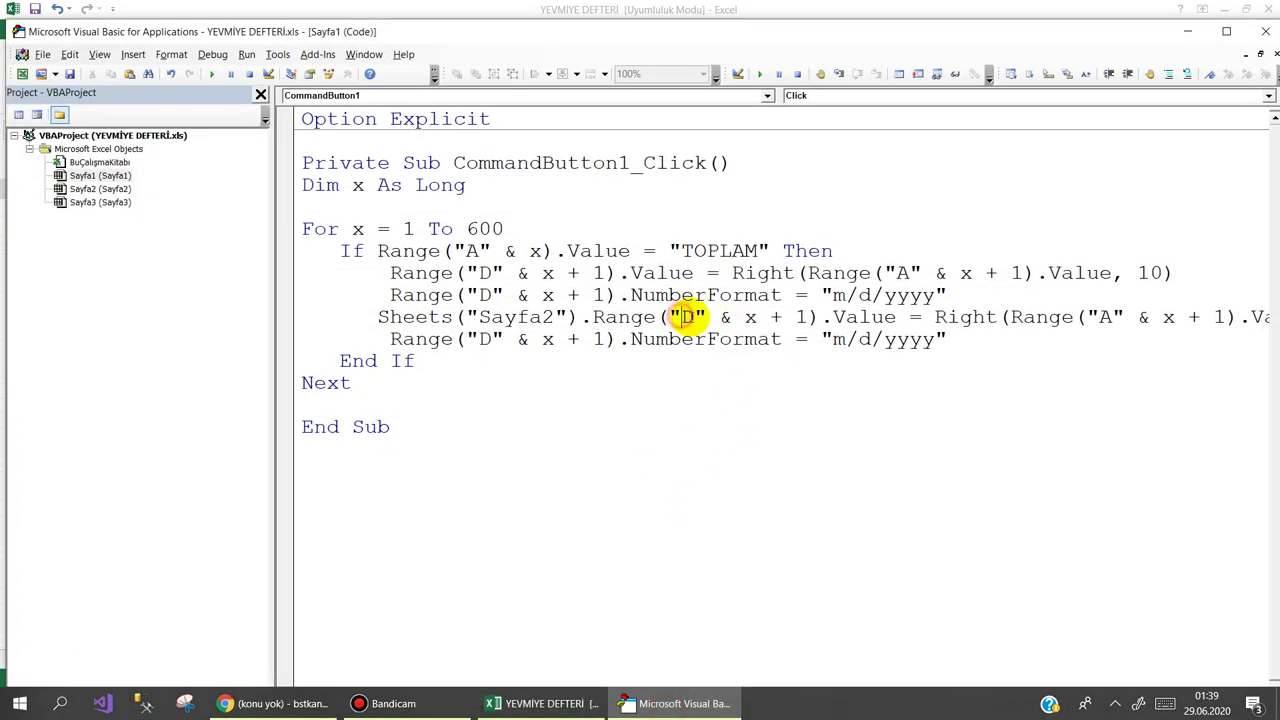
Change the Sayfa2 line's column to A and declare Dim st As Integer
double_click(687, 316)
type("A")
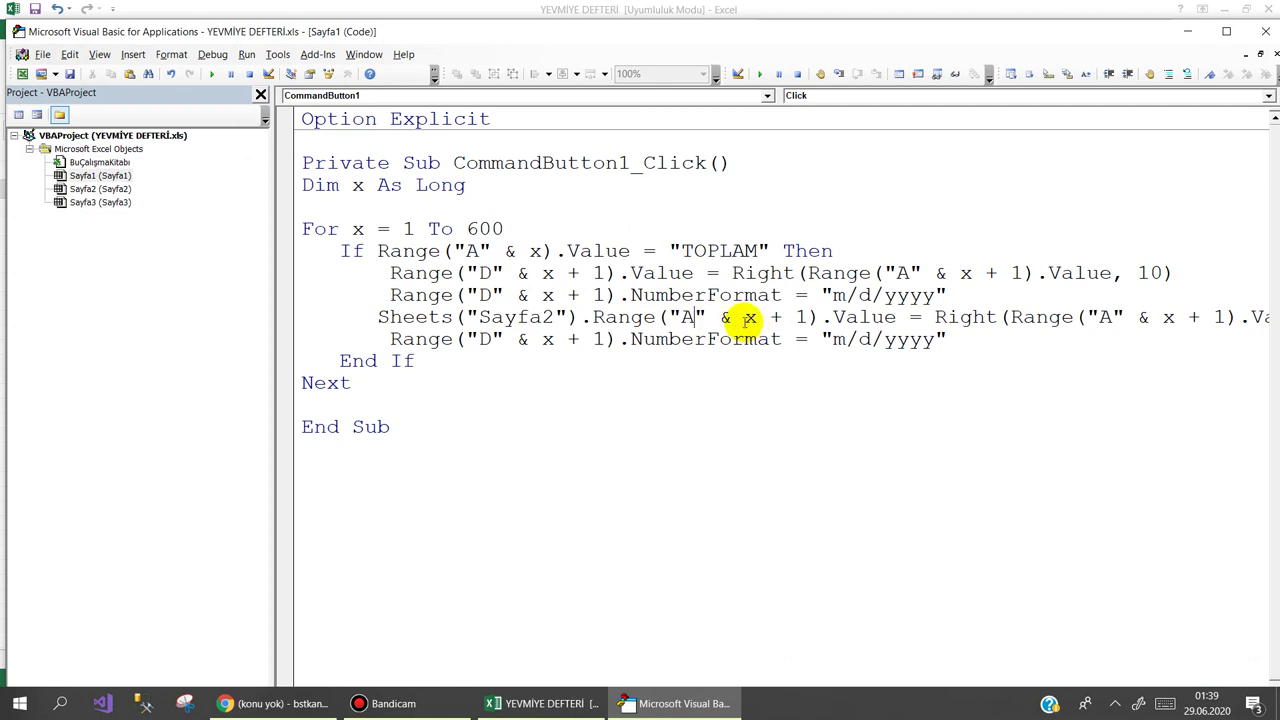
left_click(306, 208)
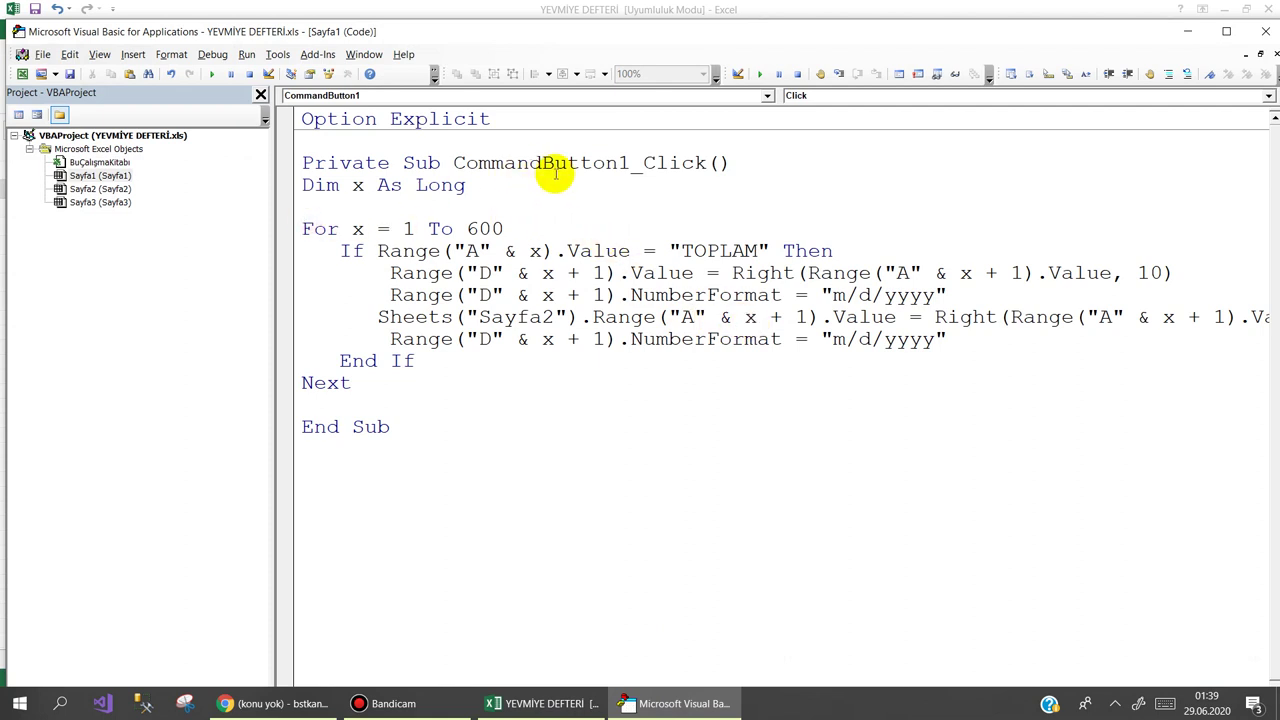
type("diö")
key("BackSpace")
type("m")
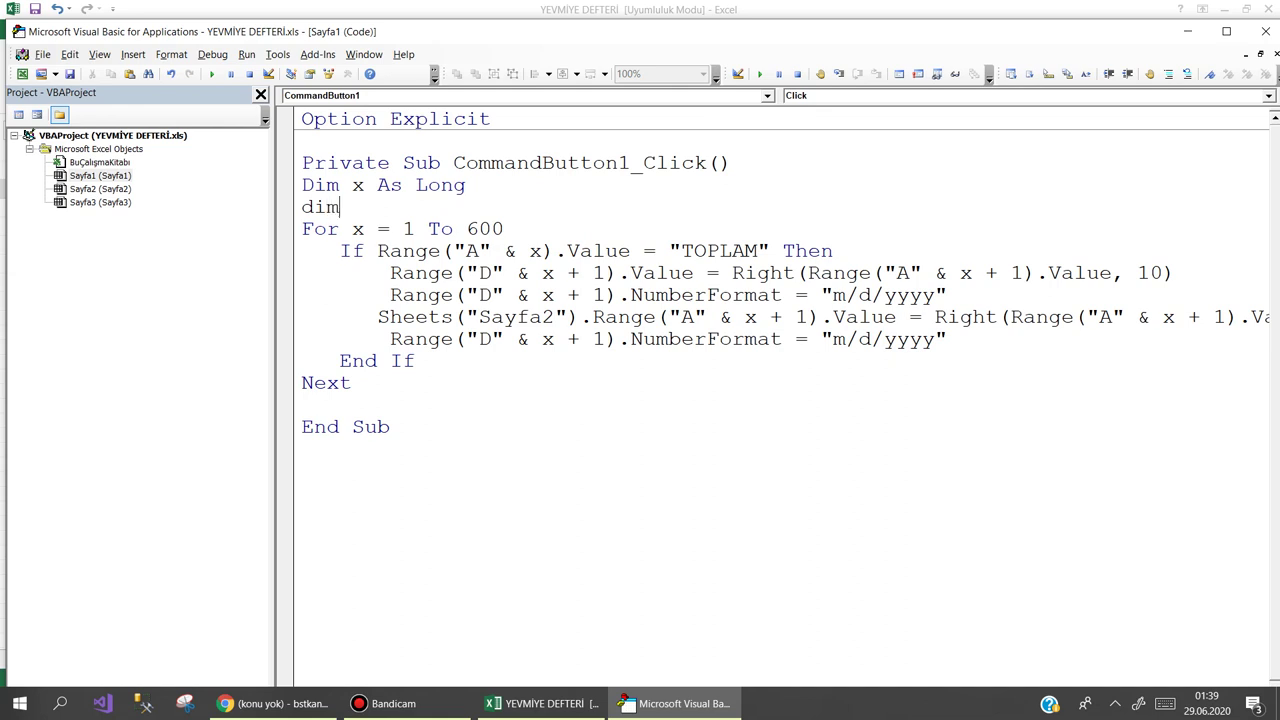
type("t5 a")
key("BackSpace")
key("BackSpace")
key("BackSpace")
type("as Int")
key("Tab")
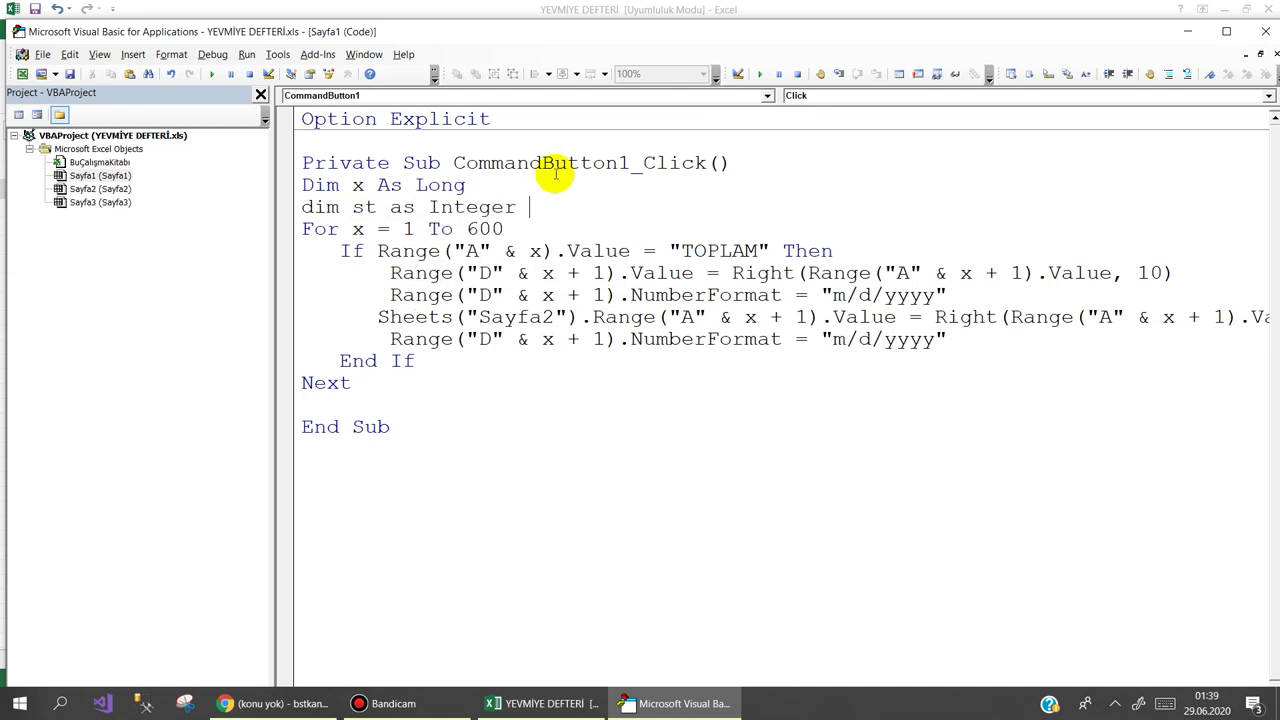
Set st = 1 before the loop, add st = st + 1 inside If, and drop x + 1
key("Return")
type("t = ")
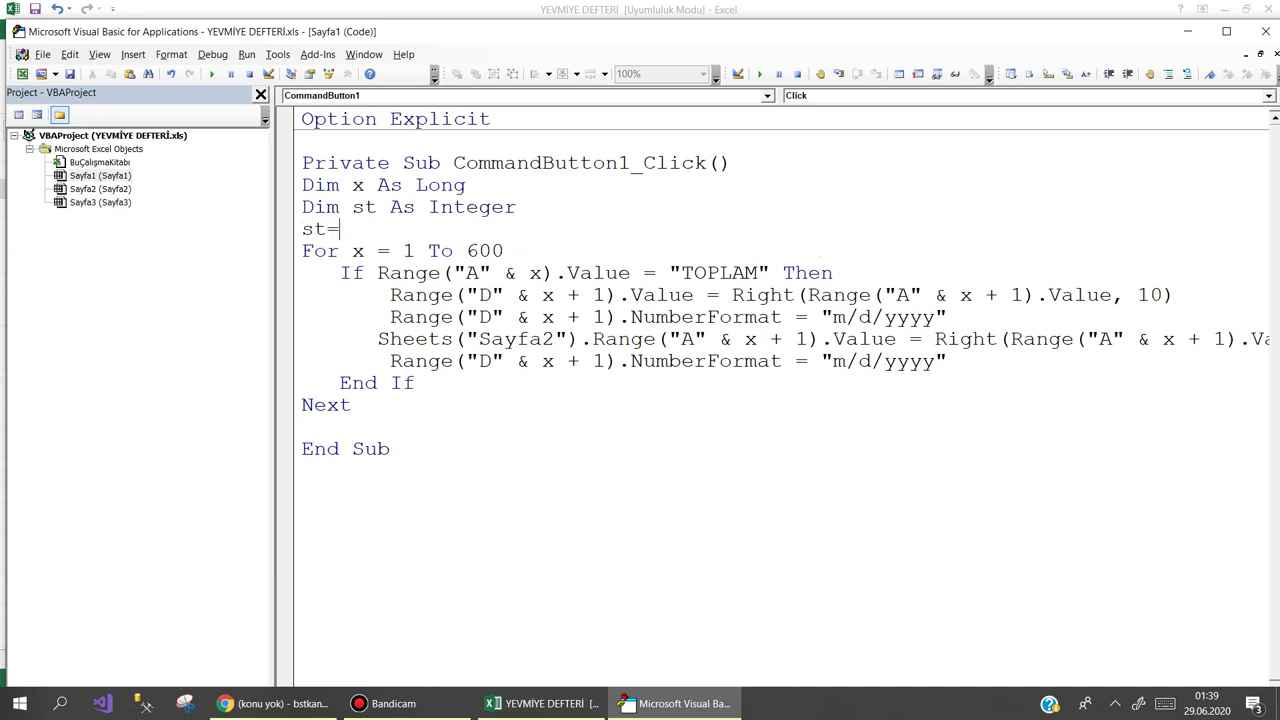
type("1")
key("Down")
key("Return")
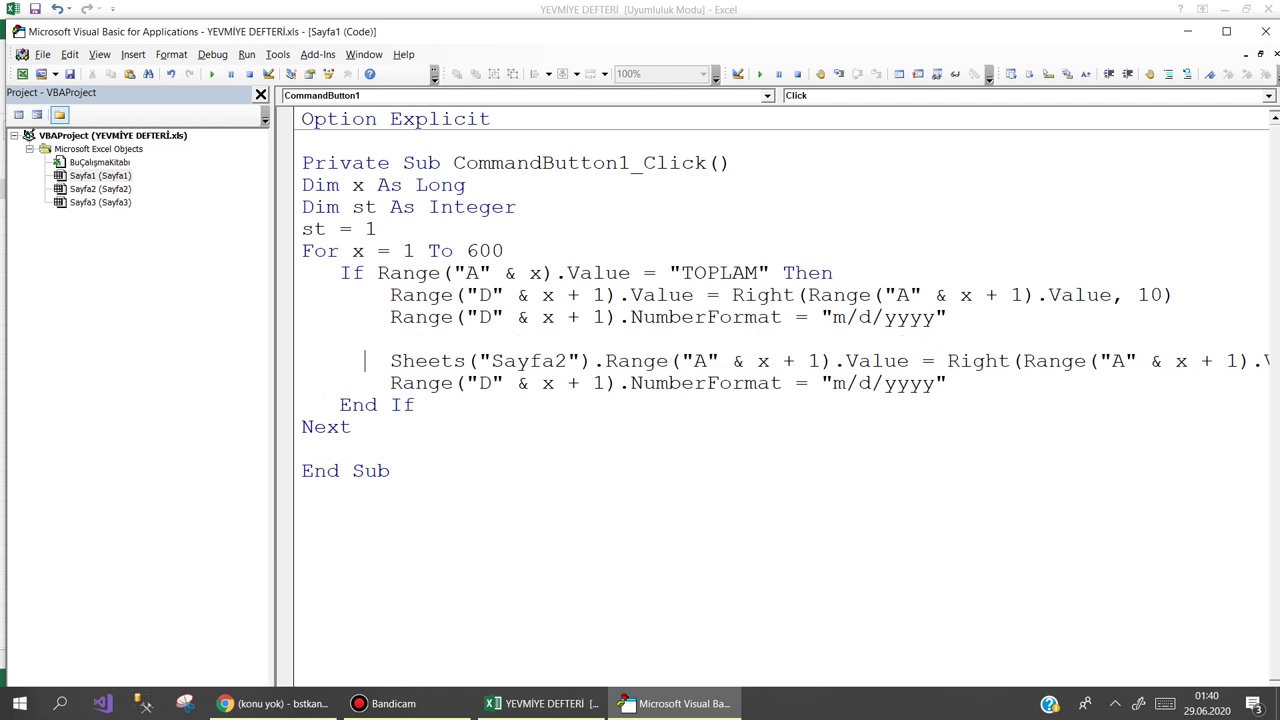
type("st")
type("st+1")
key("BackSpace")
key("BackSpace")
type("1")
key("Down")
key("Delete")
key("Delete")
key("Delete")
key("Delete")
type("st")
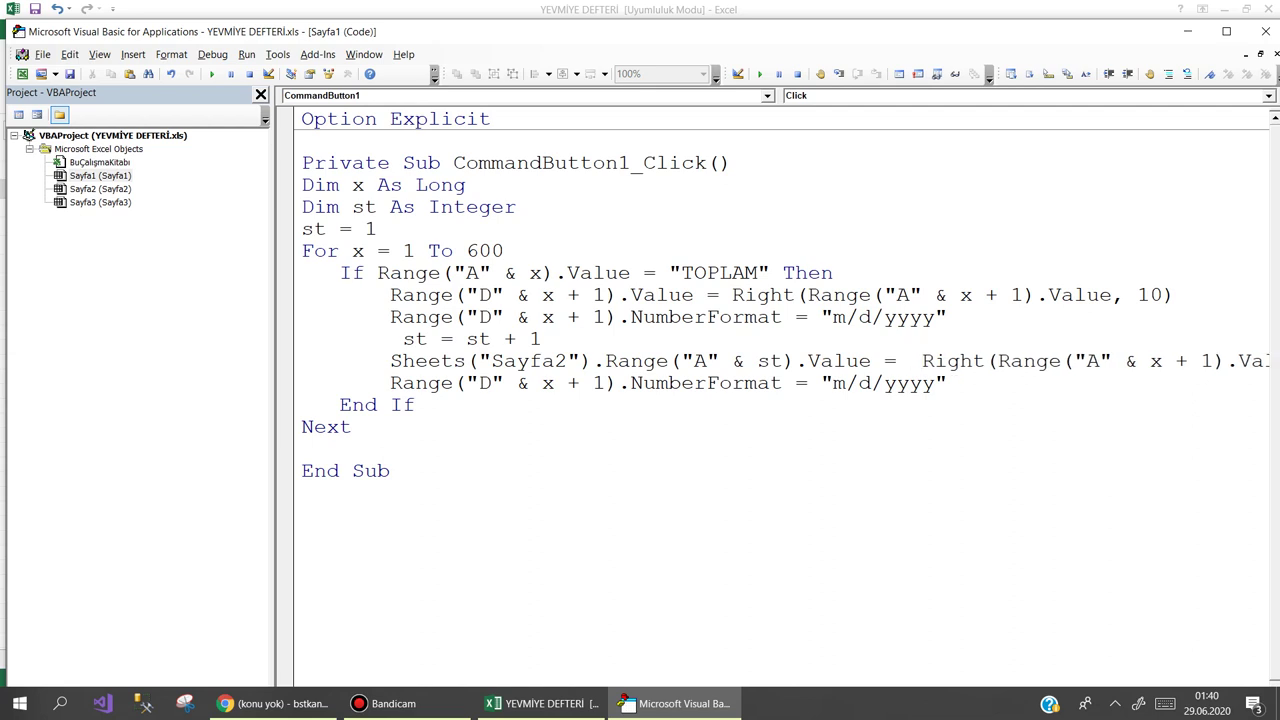
Prefix the Right(Range... expression on the Sayfa2 line with Sheets("Sayfa1")
type("she")
key("ctrl+space")
type("(")
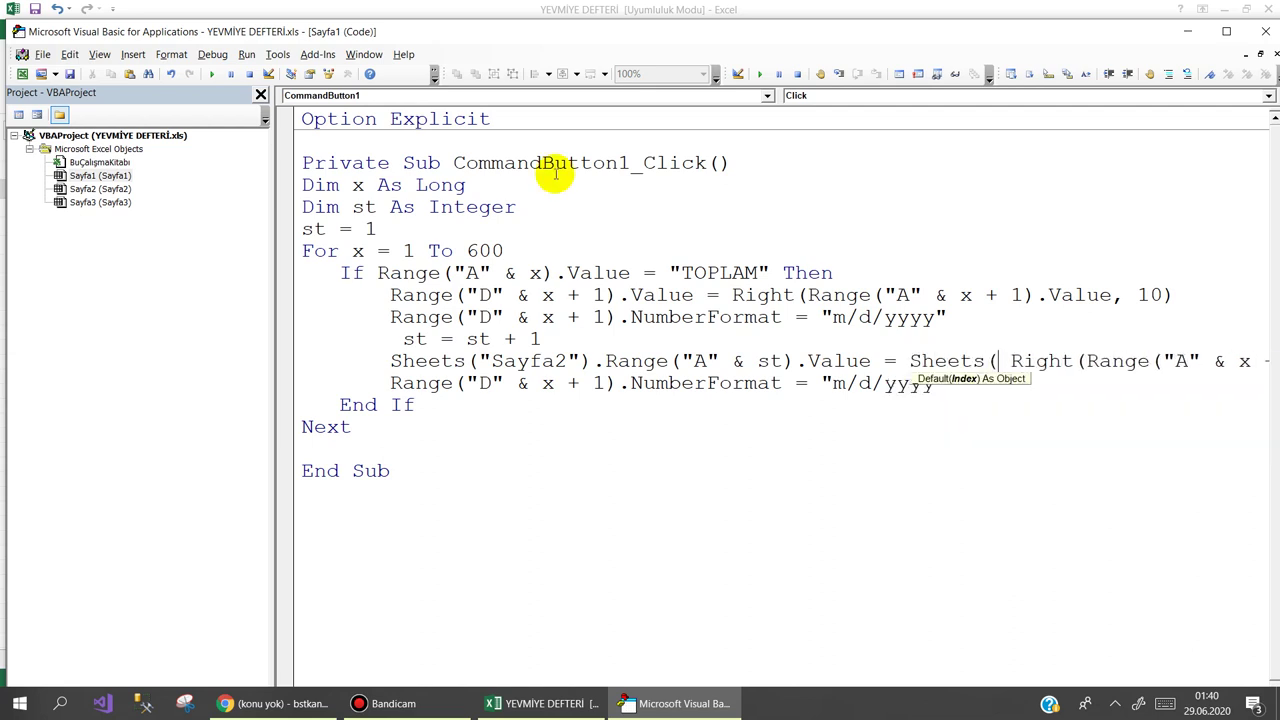
type("\"Sayfa1")
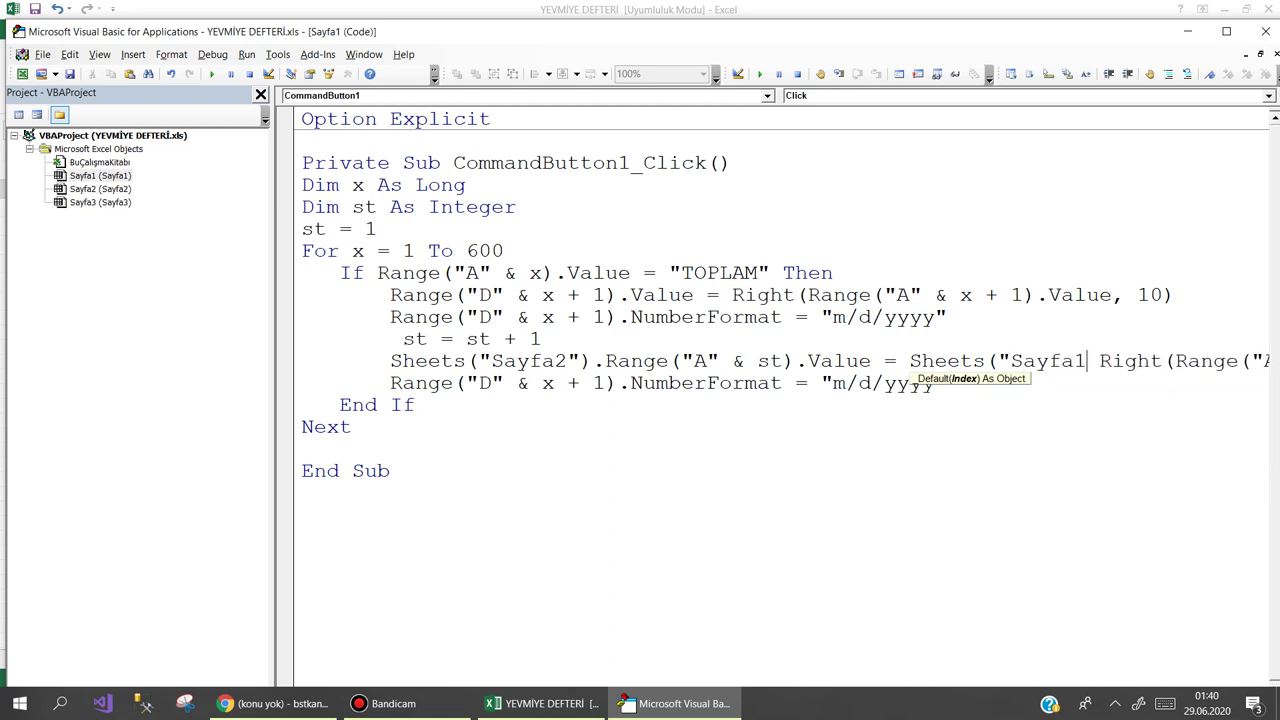
type("\")")
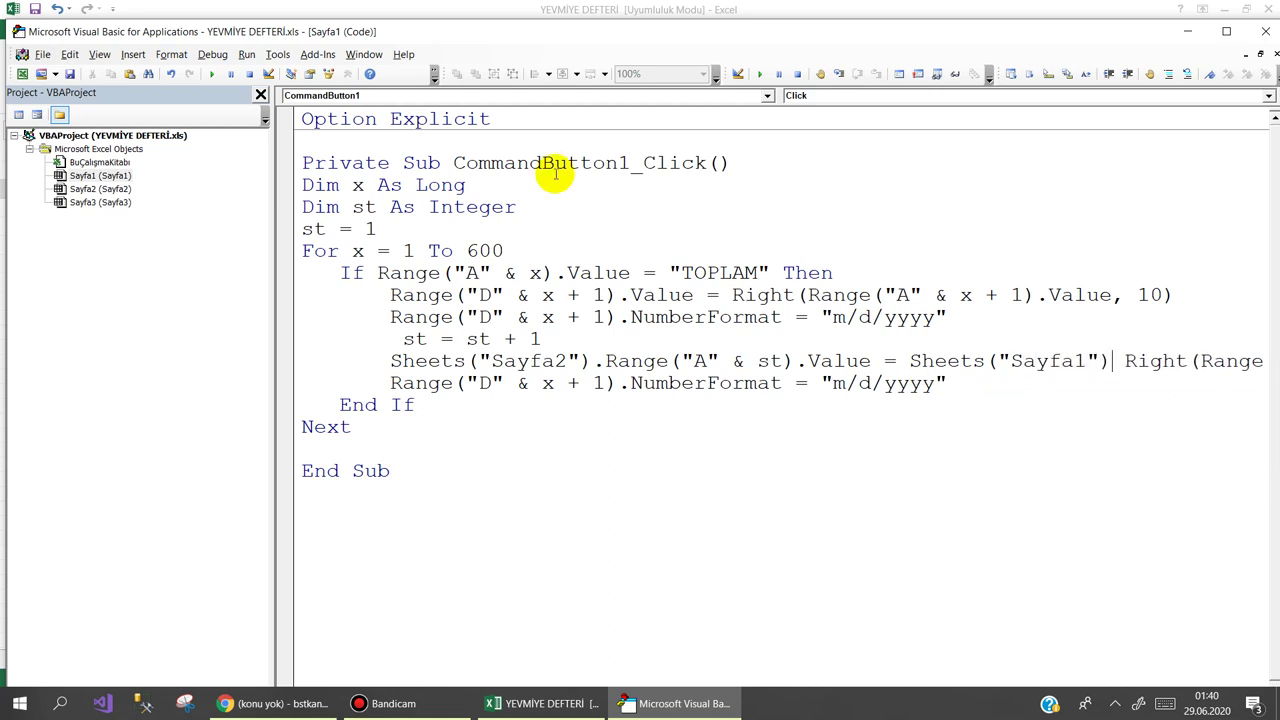
type(".")
key("Delete")
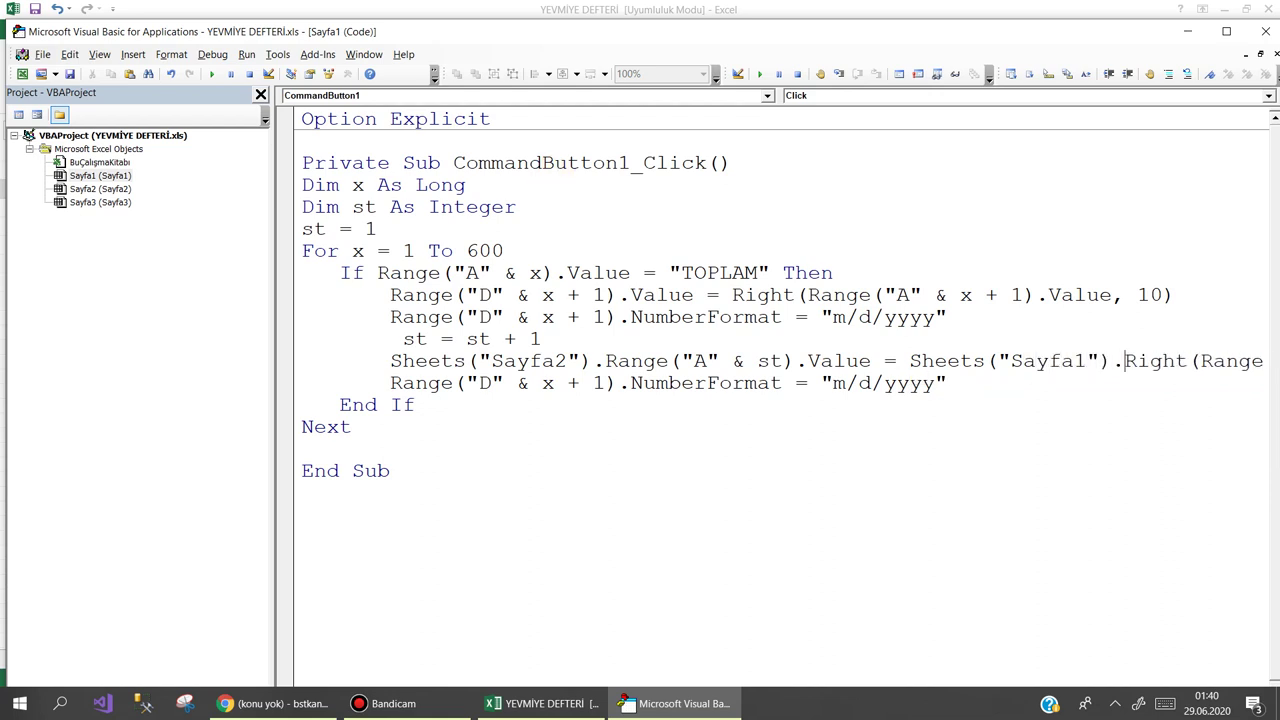
key("End")
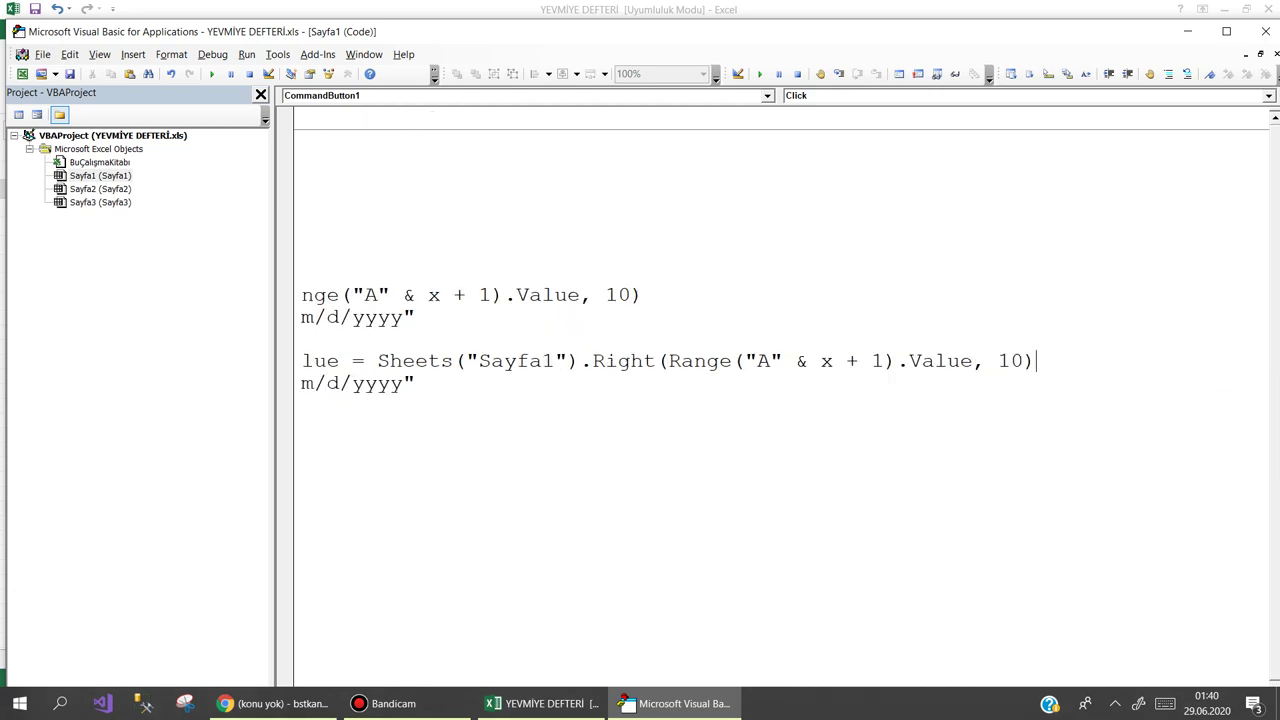
key("Home")
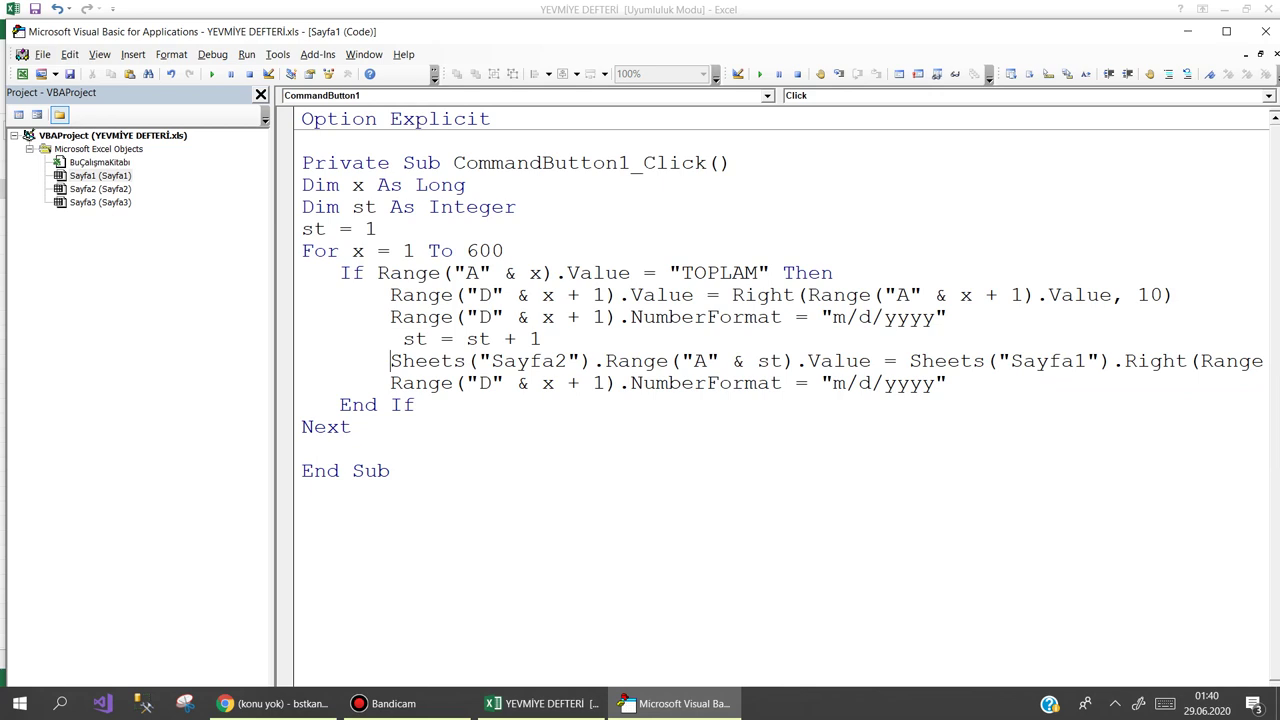
key("ctrl+shift+Right")
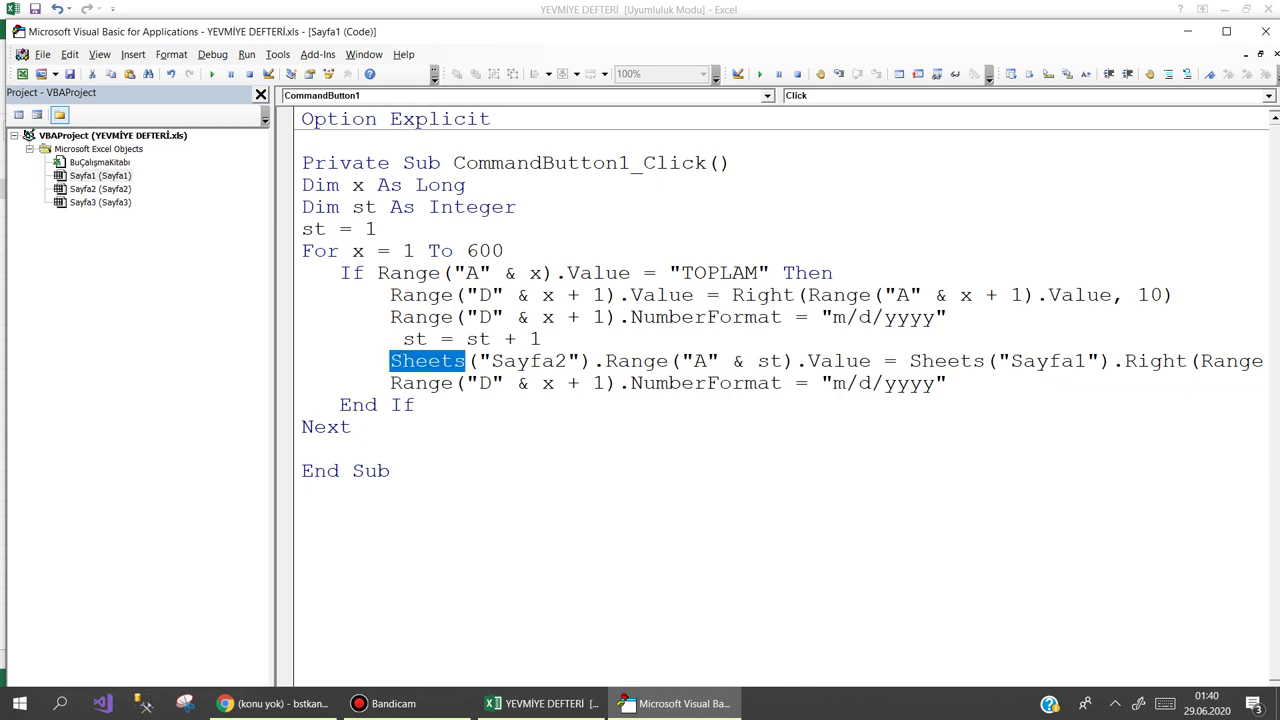
Delete the duplicate Range("D" & x + 1).NumberFormat line
left_click(466, 383)
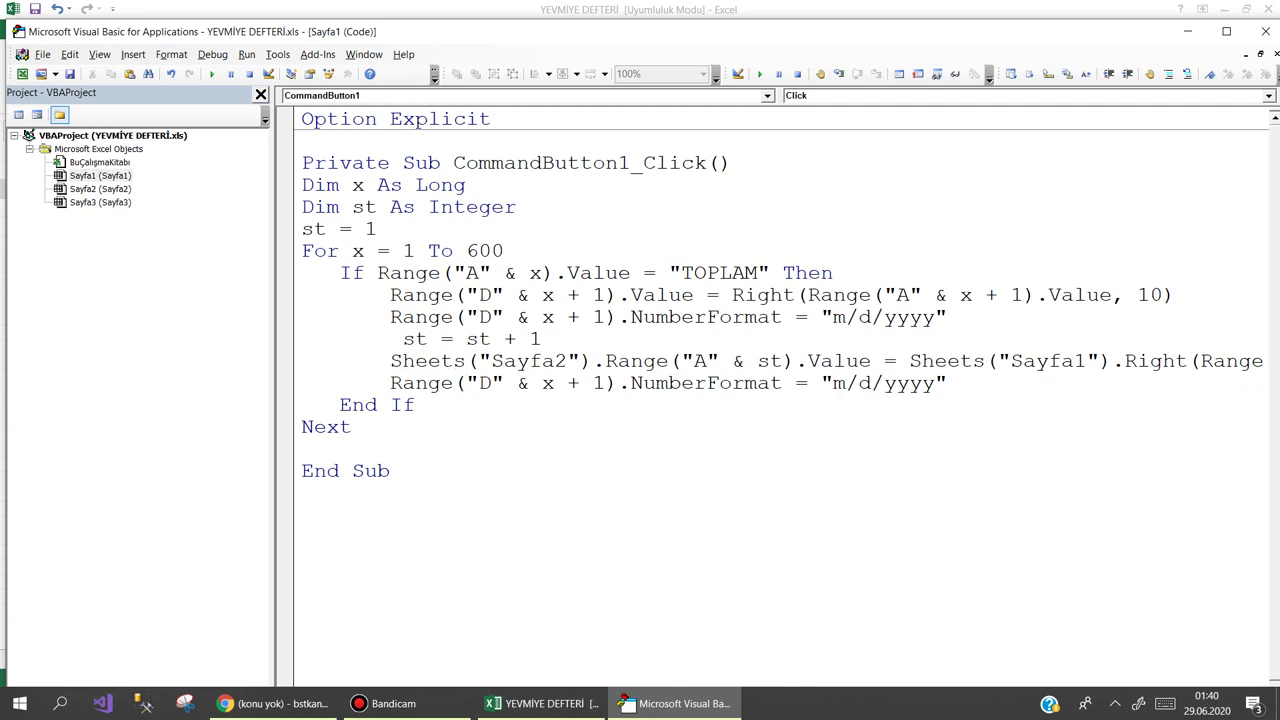
key("shift+End")
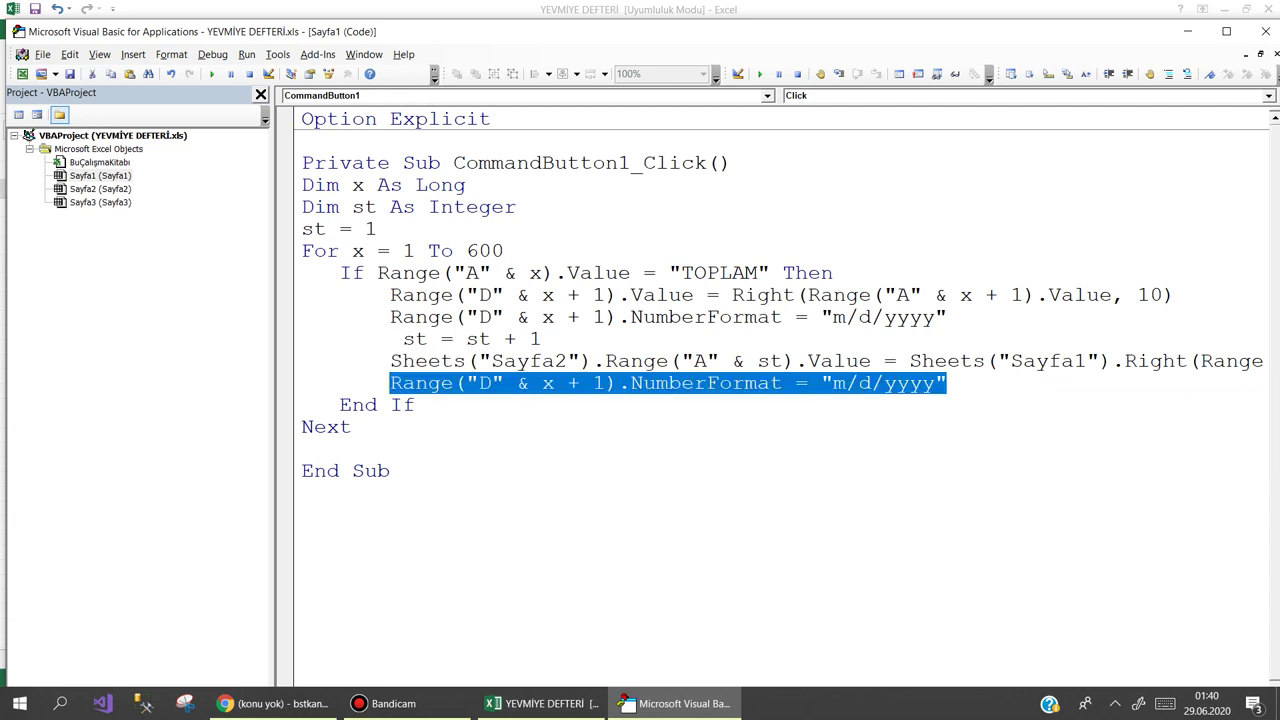
key("Delete")
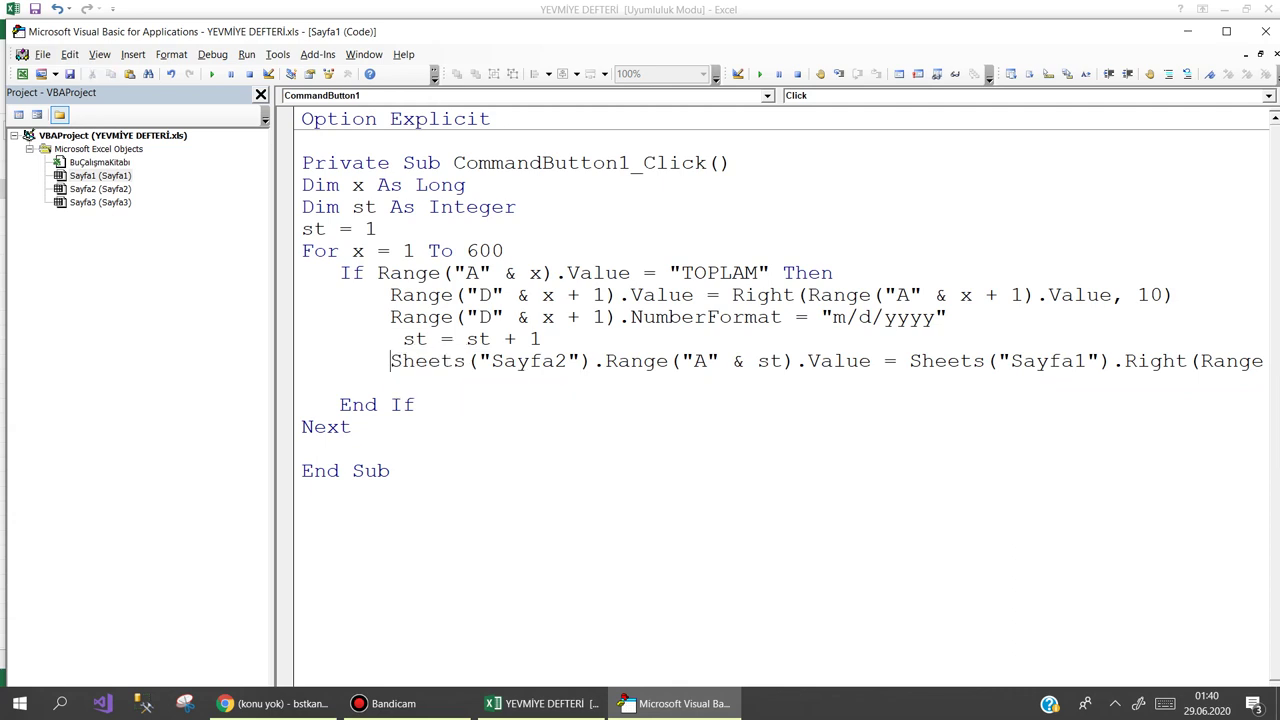
key("End")
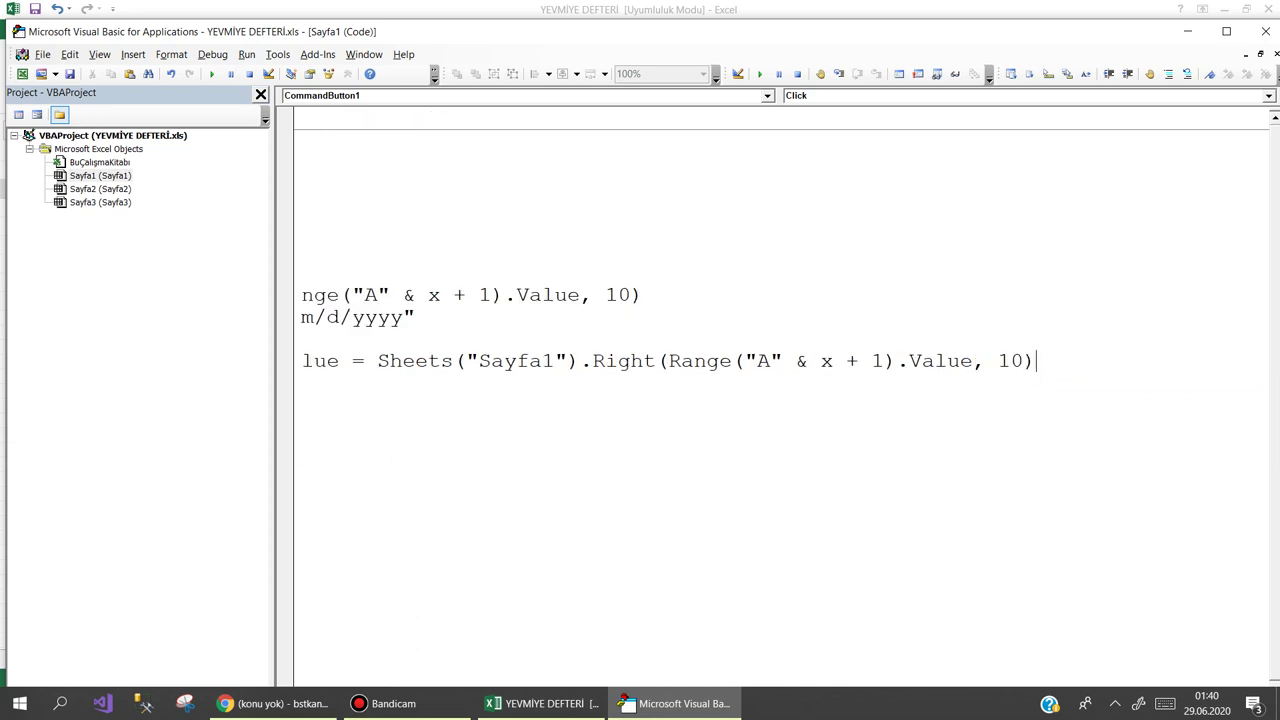
key("Home")
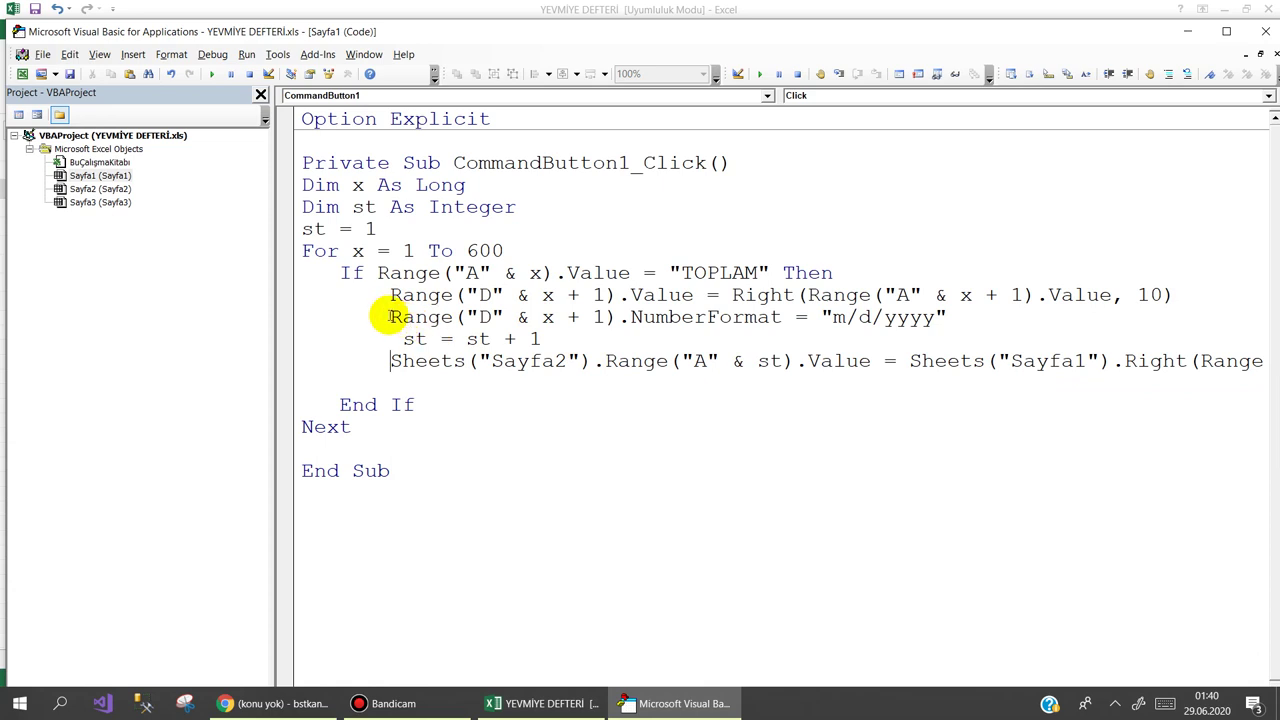
Maximise the code editor and copy the column D cell reference for reuse
left_click_drag(389, 317, 615, 318)
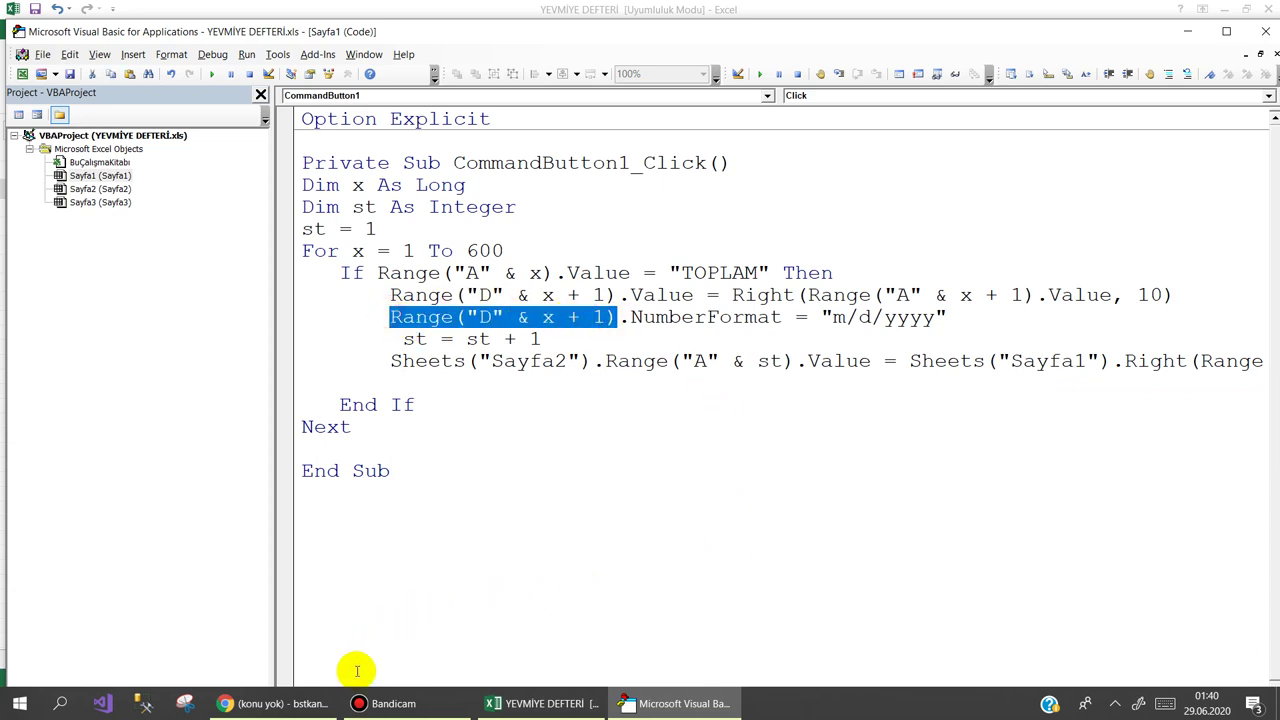
double_click(1063, 33)
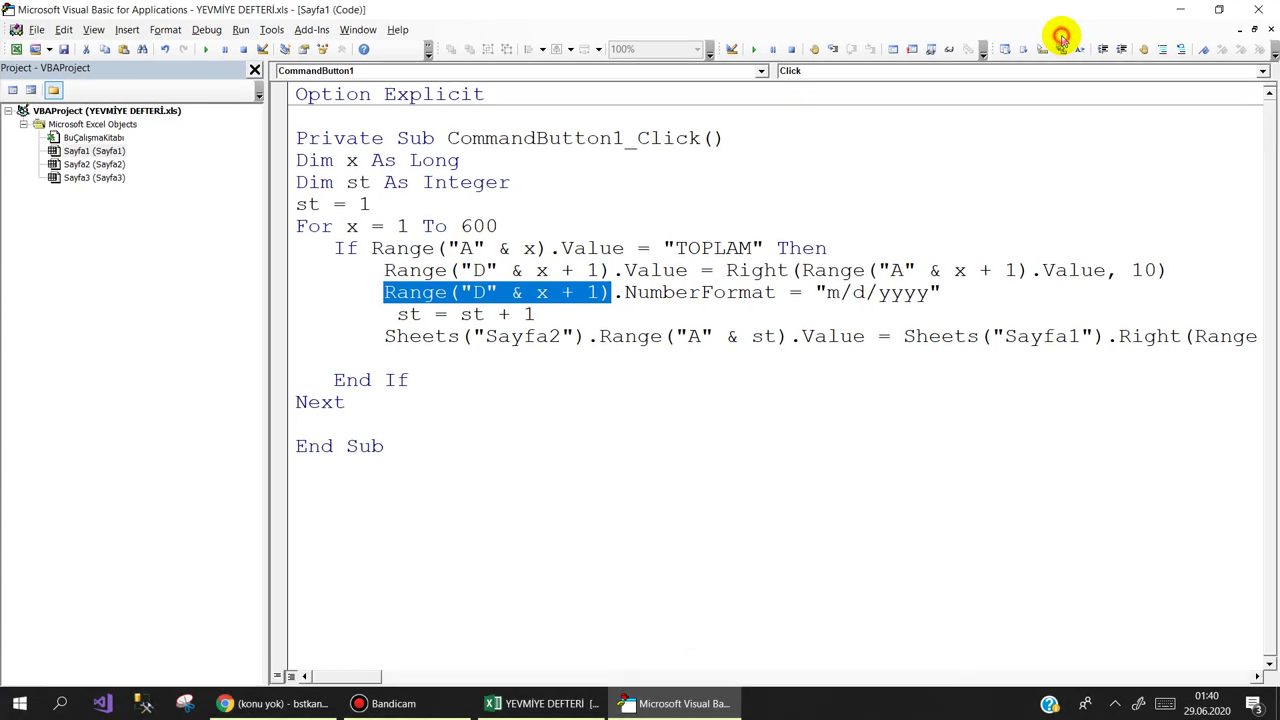
left_click_drag(1145, 336, 1124, 364)
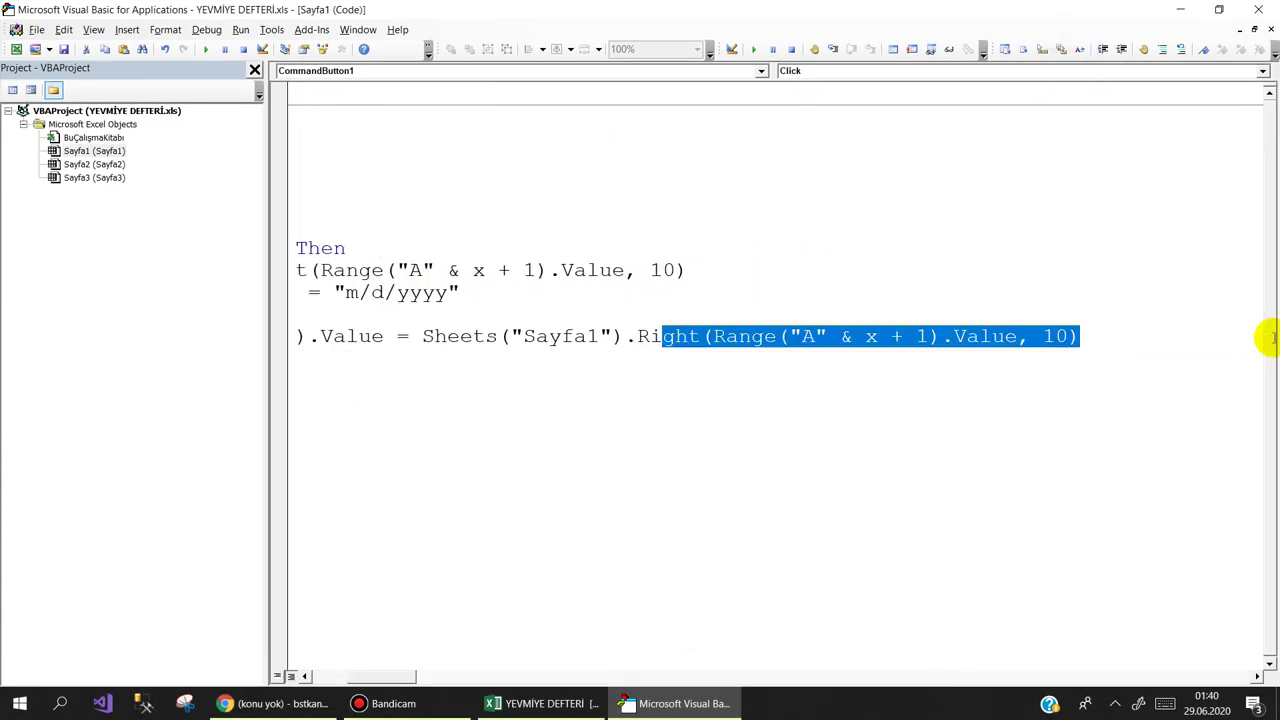
left_click(1016, 374)
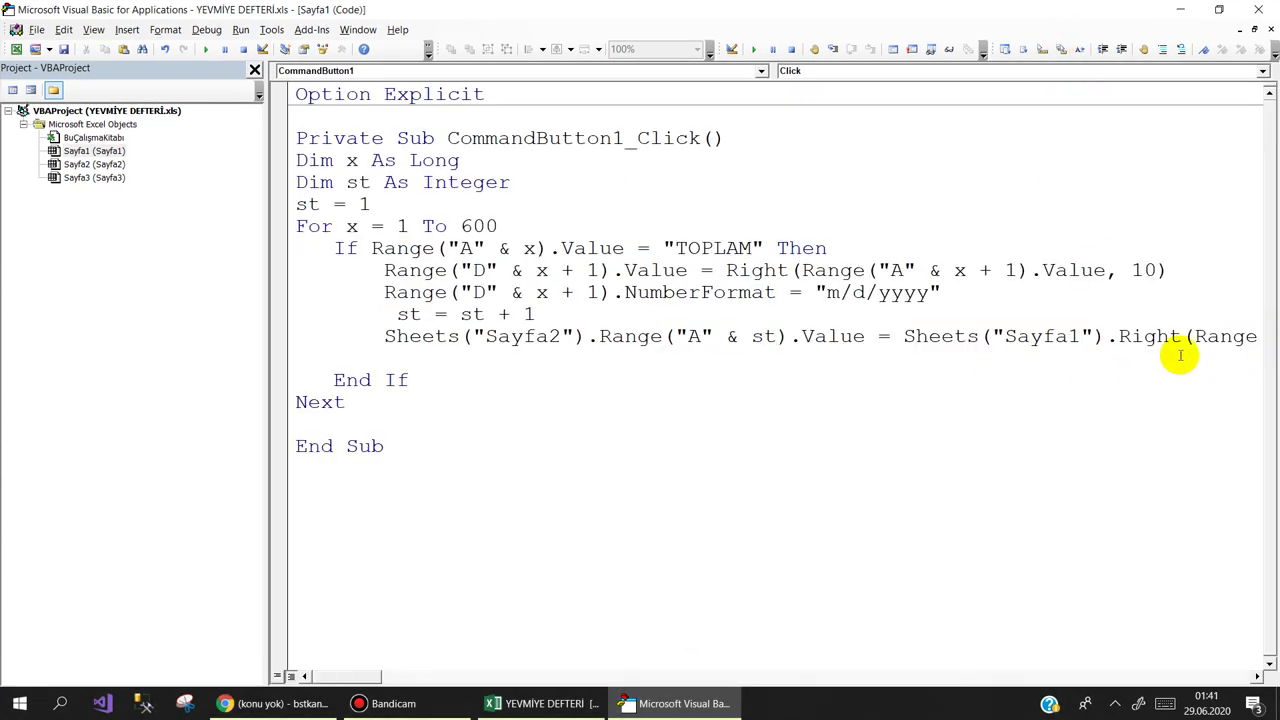
left_click_drag(1143, 336, 1102, 349)
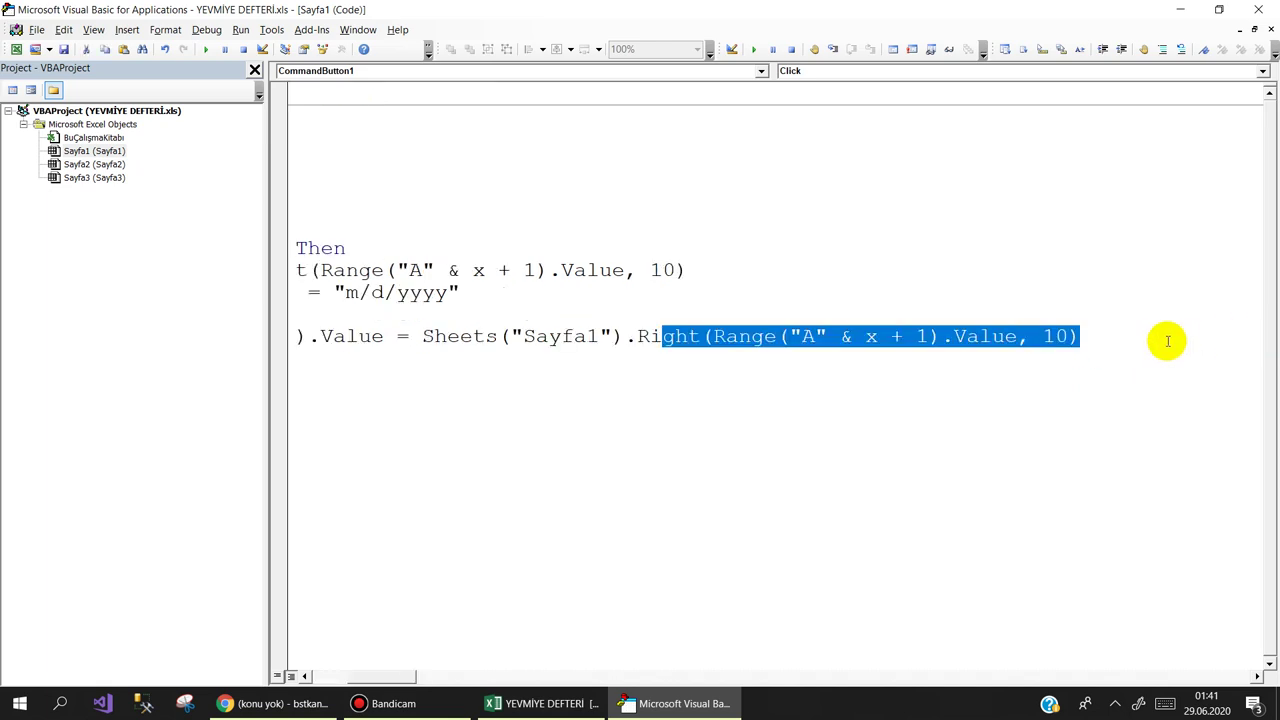
left_click(837, 397)
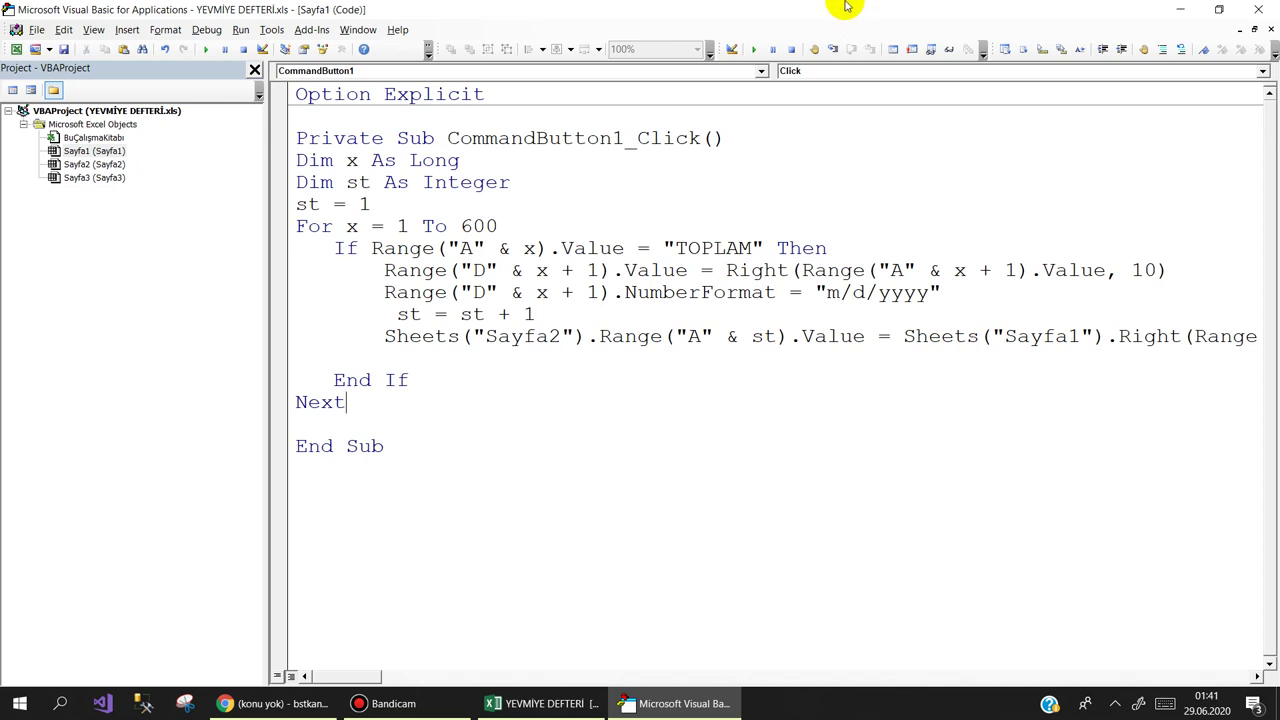
left_click_drag(358, 676, 386, 678)
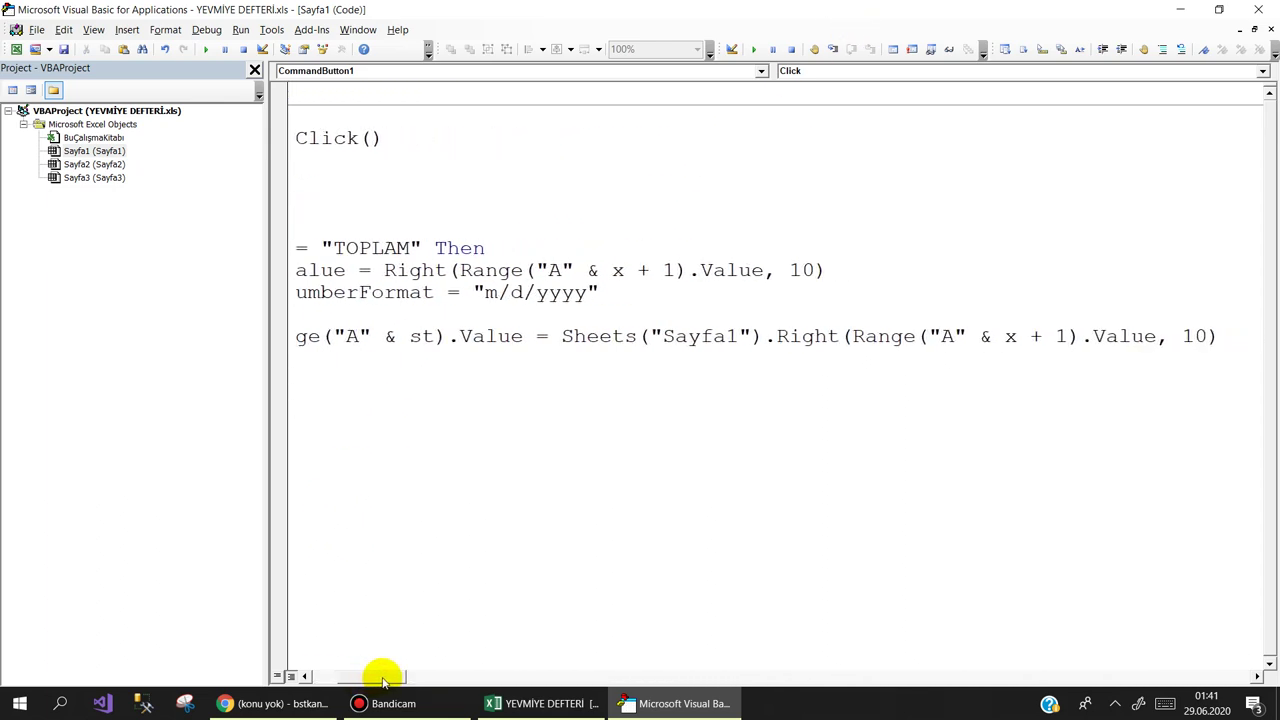
Strip the Right( wrapper and trailing , 10) from the Sayfa2 copy line
left_click_drag(751, 337, 822, 338)
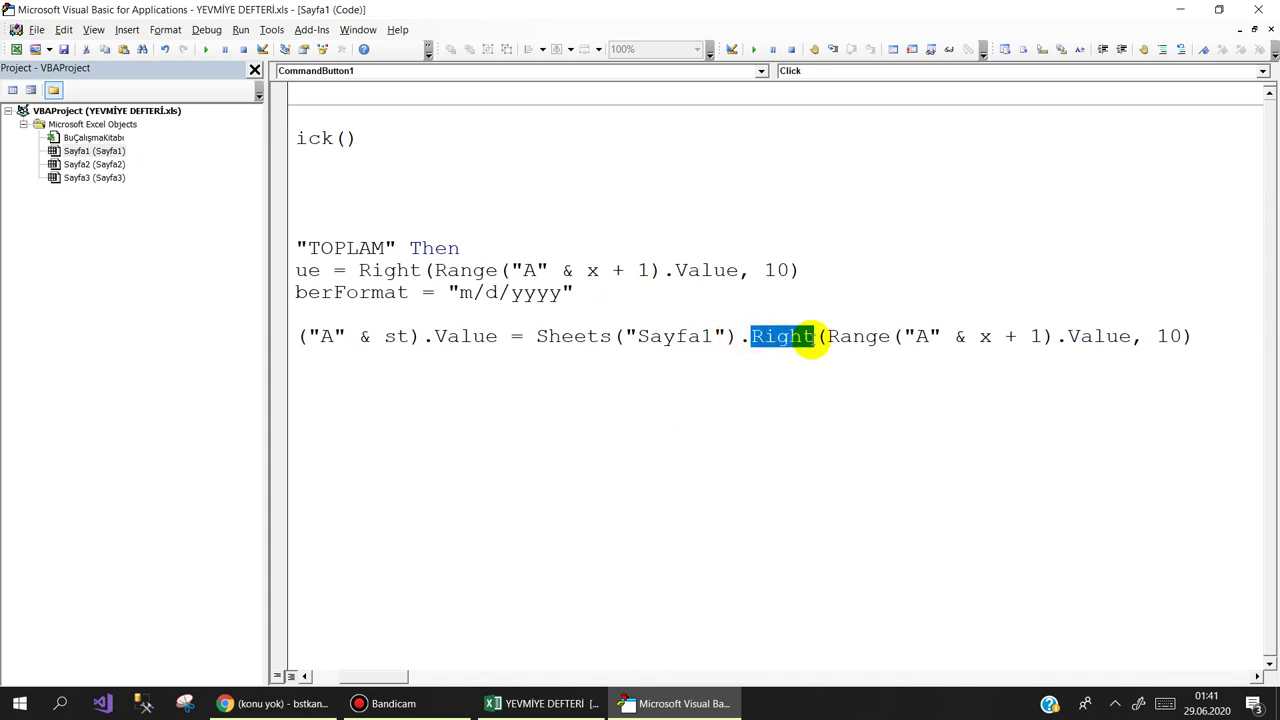
key("Delete")
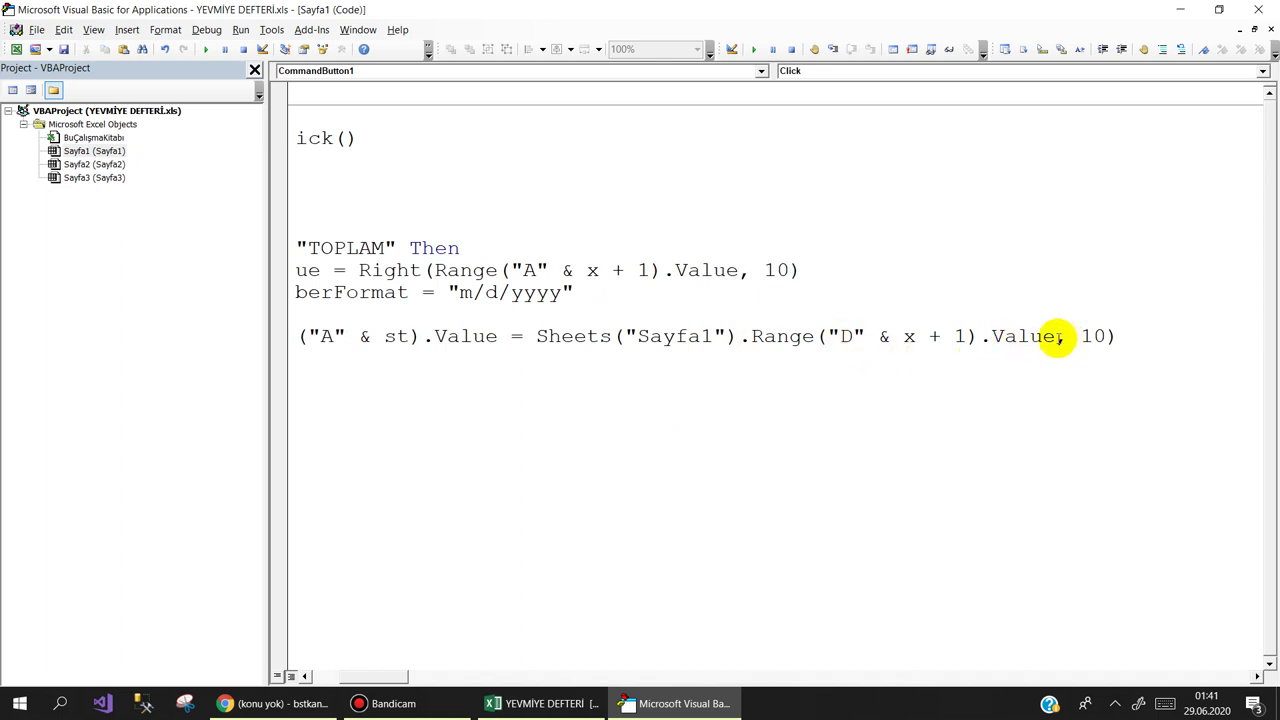
left_click_drag(1060, 337, 1138, 338)
key("Delete")
left_click(912, 407)
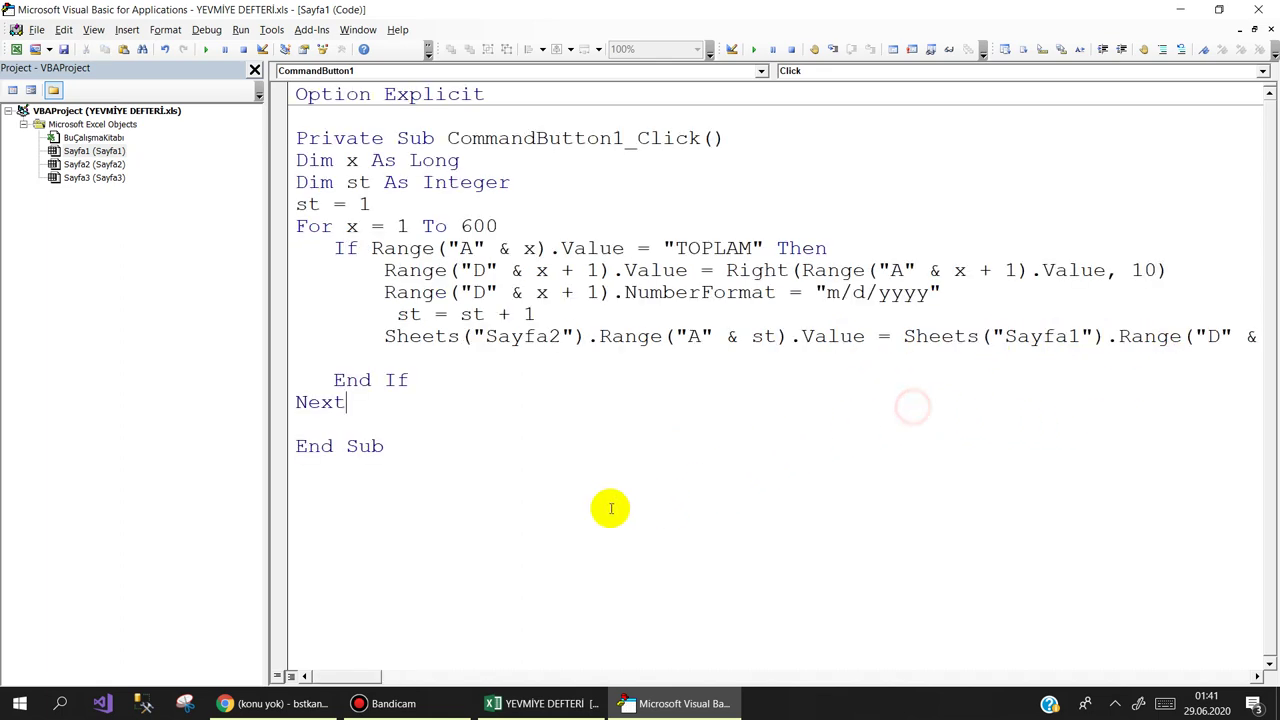
Run the Tarihleri Ayır button macro on Sayfa1 and view the dates copied to Sayfa2
left_click(540, 703)
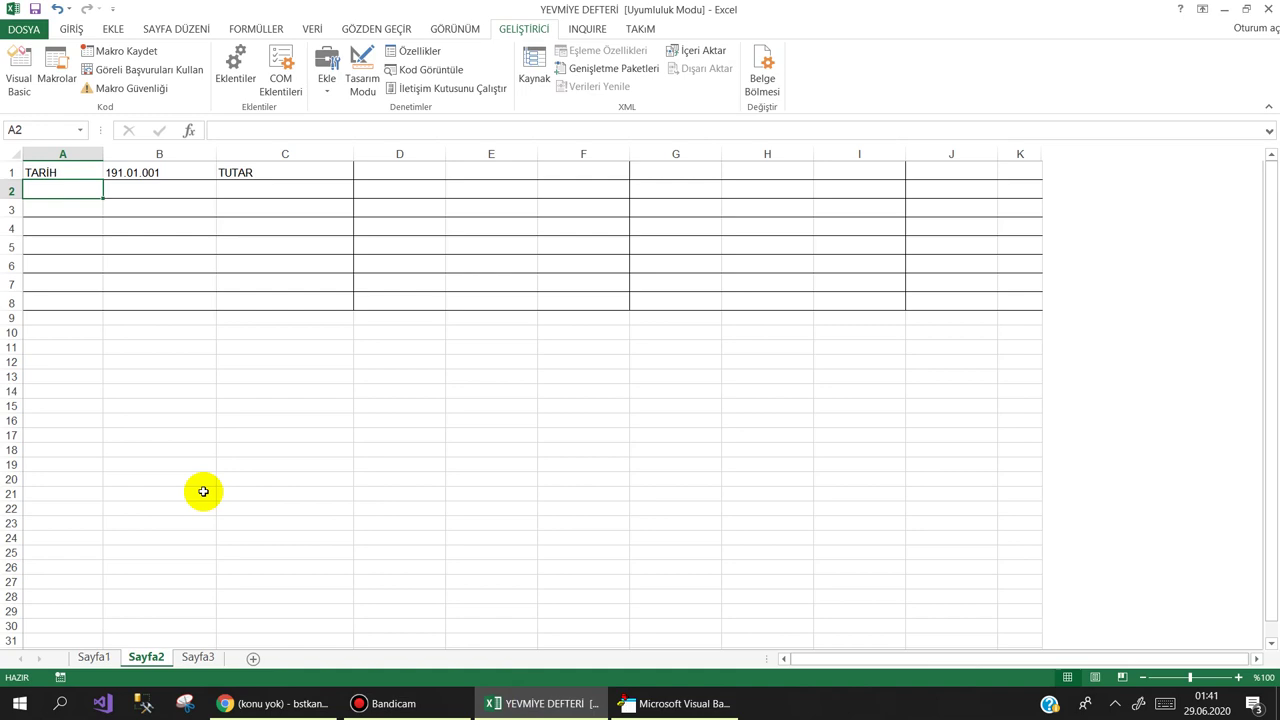
left_click(93, 657)
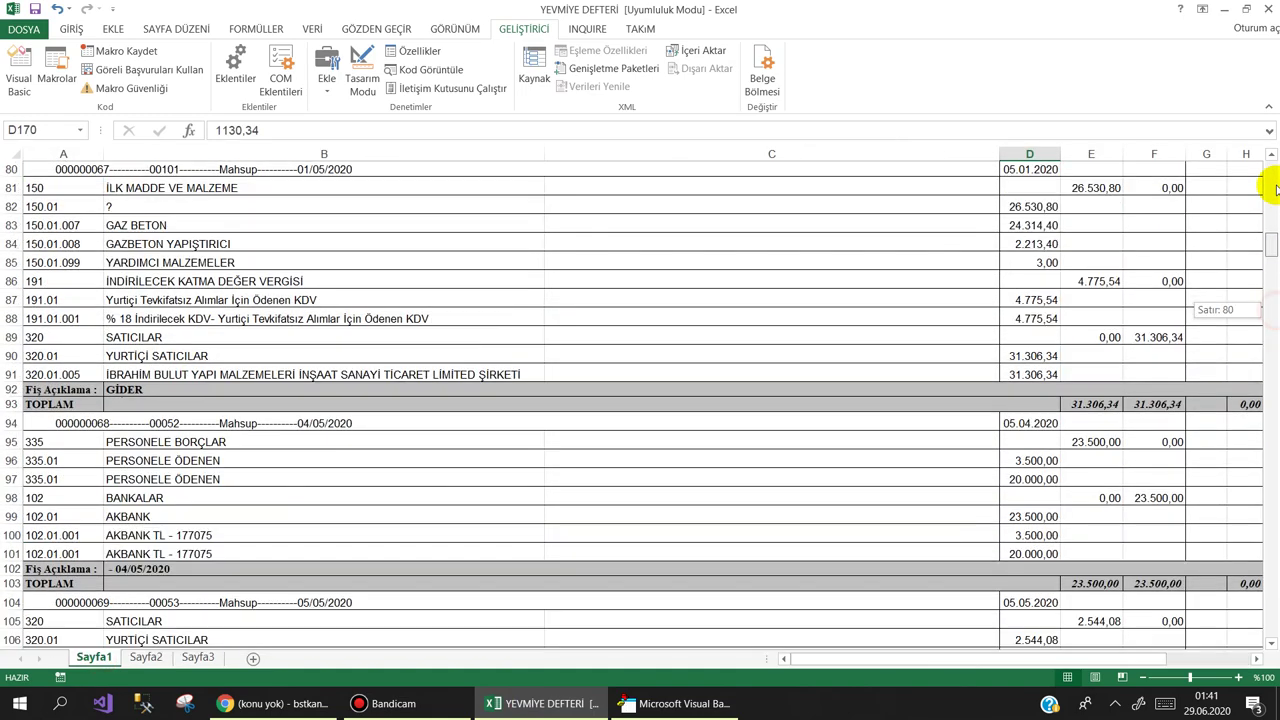
left_click_drag(1272, 312, 1267, 168)
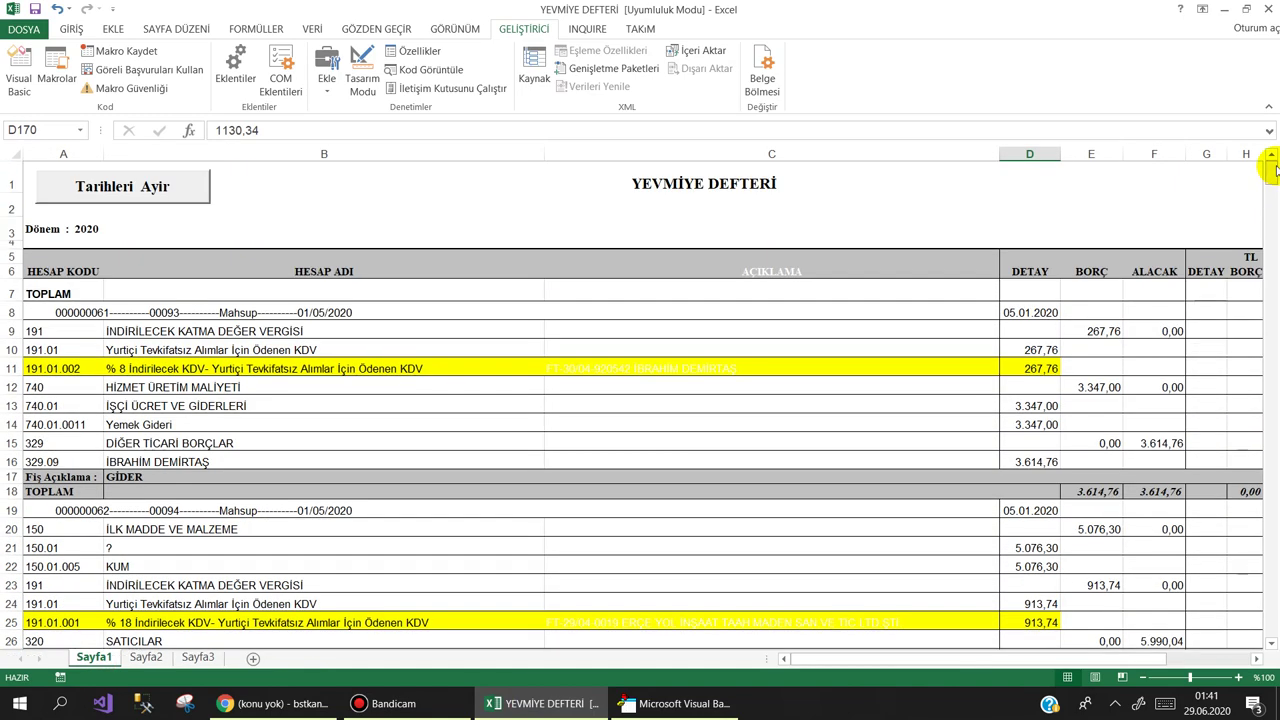
left_click(133, 188)
left_click(142, 660)
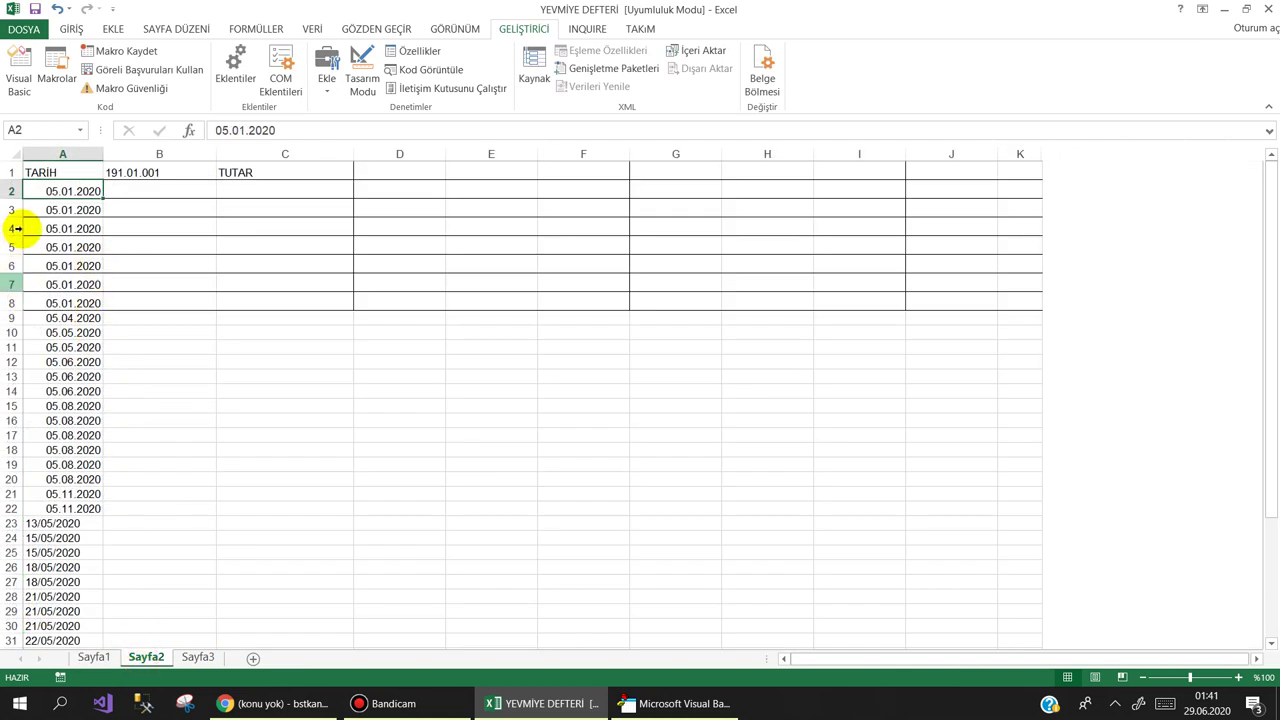
Centre the dates in the TARİH column
left_click(62, 153)
left_click(71, 28)
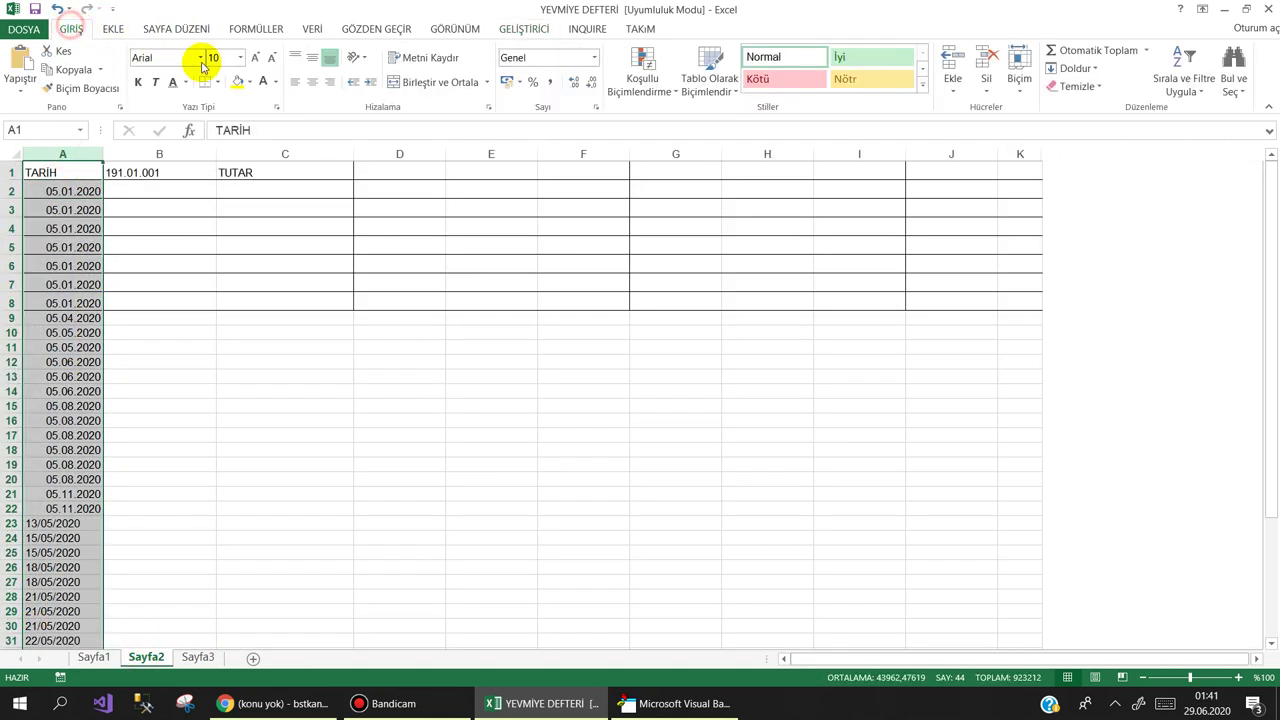
left_click(312, 91)
left_click(226, 317)
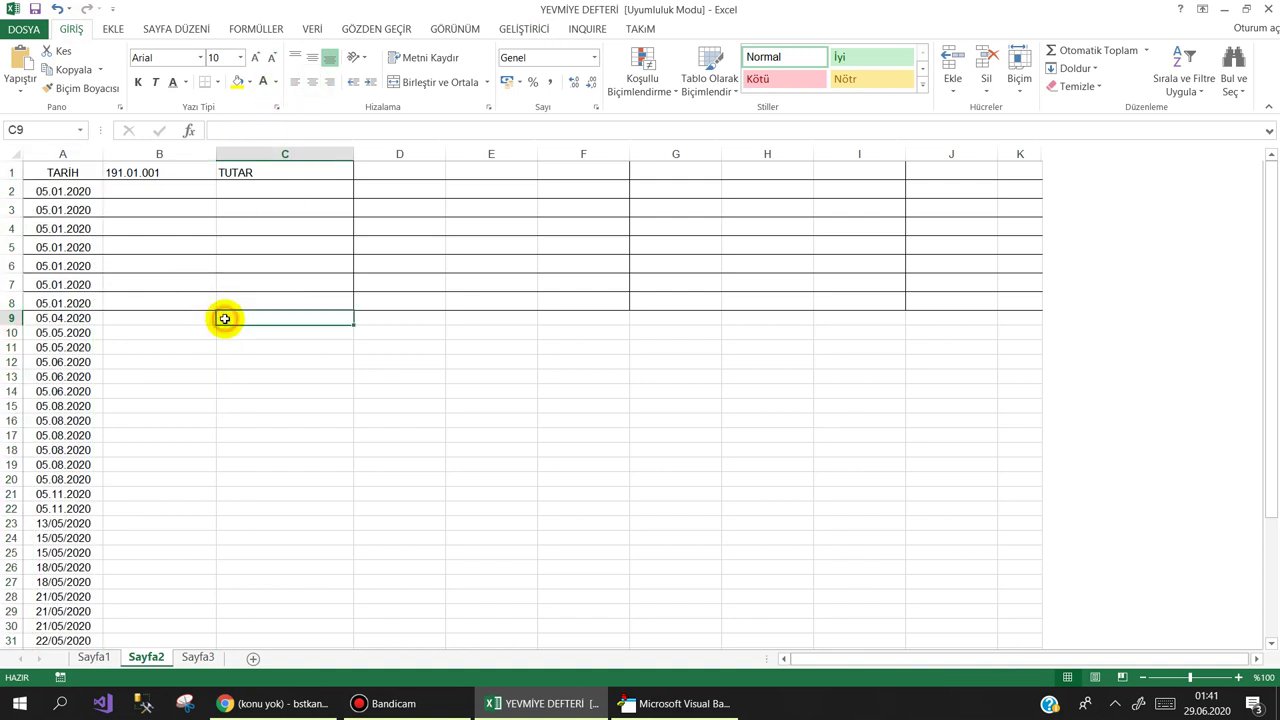
mouse_move(1272, 243)
left_mouse_down()
mouse_move(1272, 450)
mouse_move(1272, 200)
left_mouse_up()
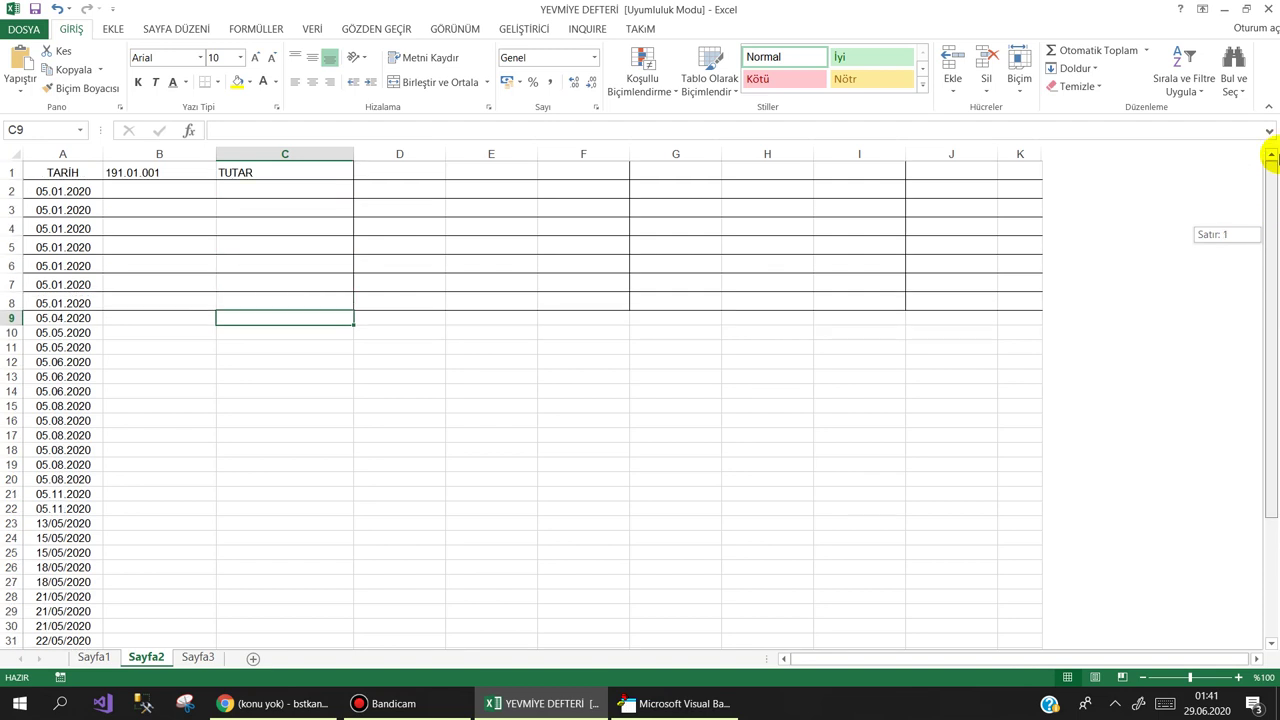
Apply all borders to the table area from row 2 down to row 44
mouse_move(46, 191)
left_mouse_down()
mouse_move(1043, 286)
mouse_move(1013, 667)
left_mouse_up()
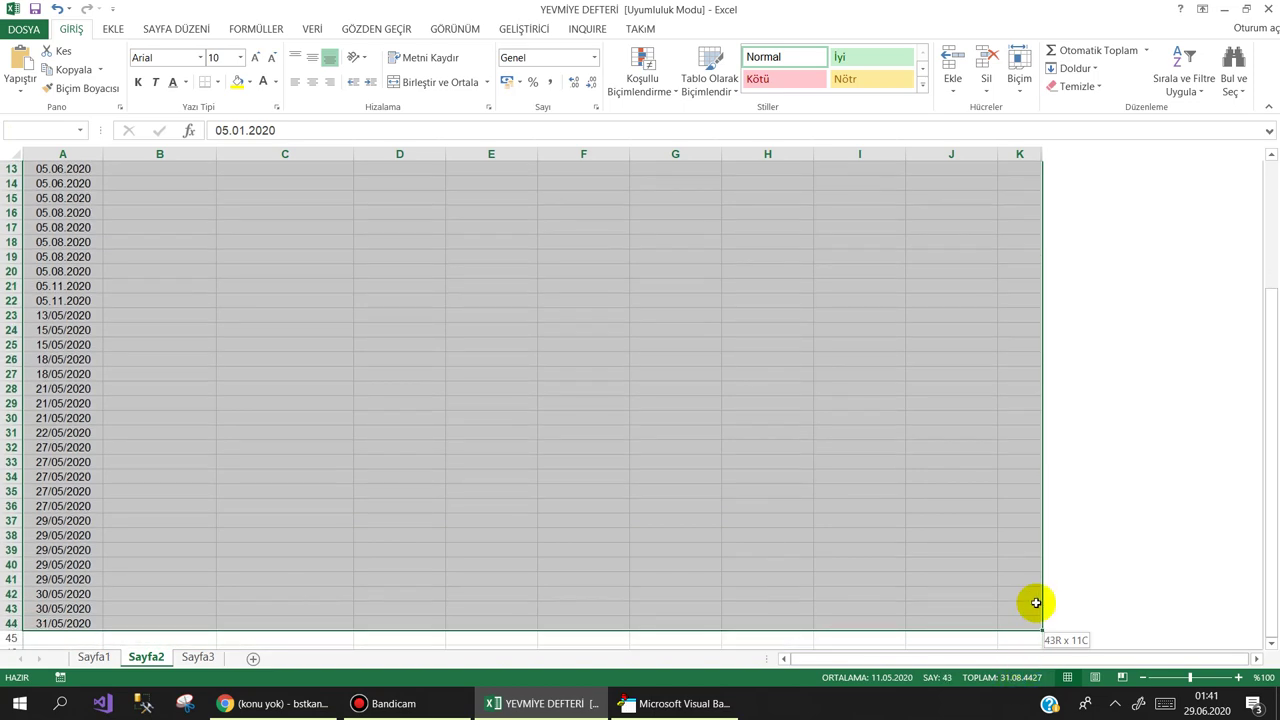
left_click_drag(1013, 667, 1041, 622)
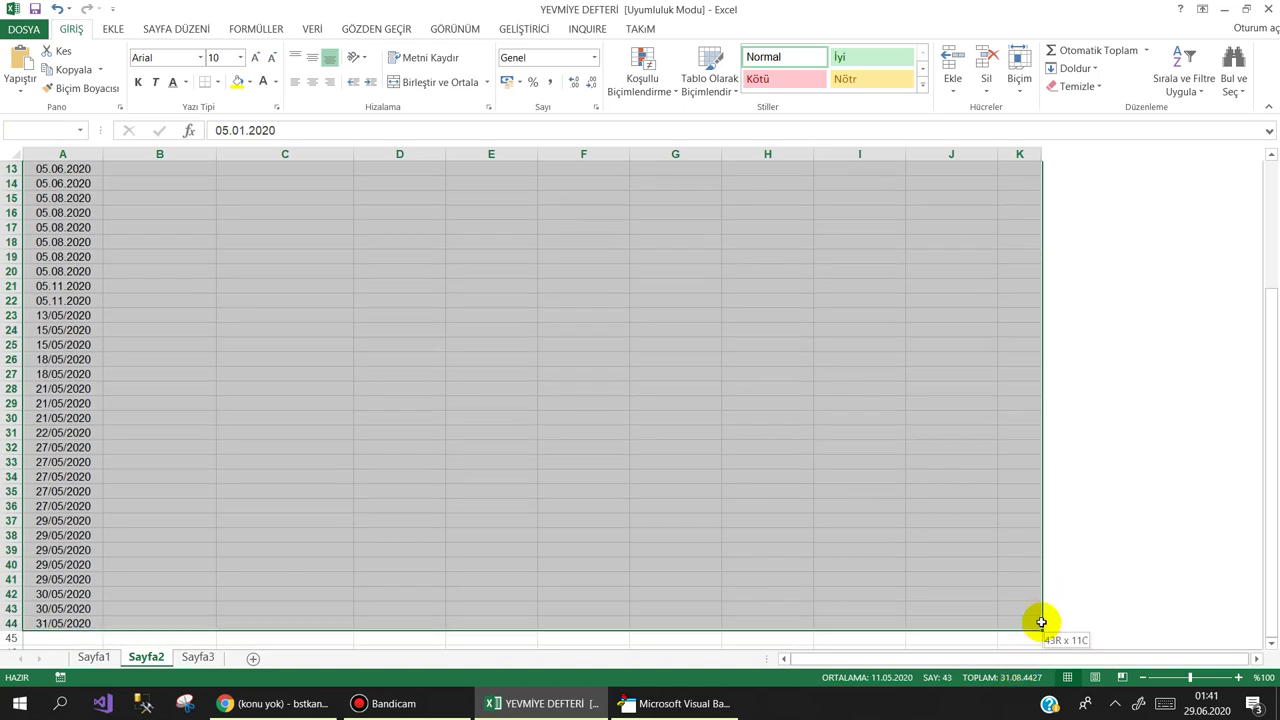
left_click(216, 82)
left_click(235, 223)
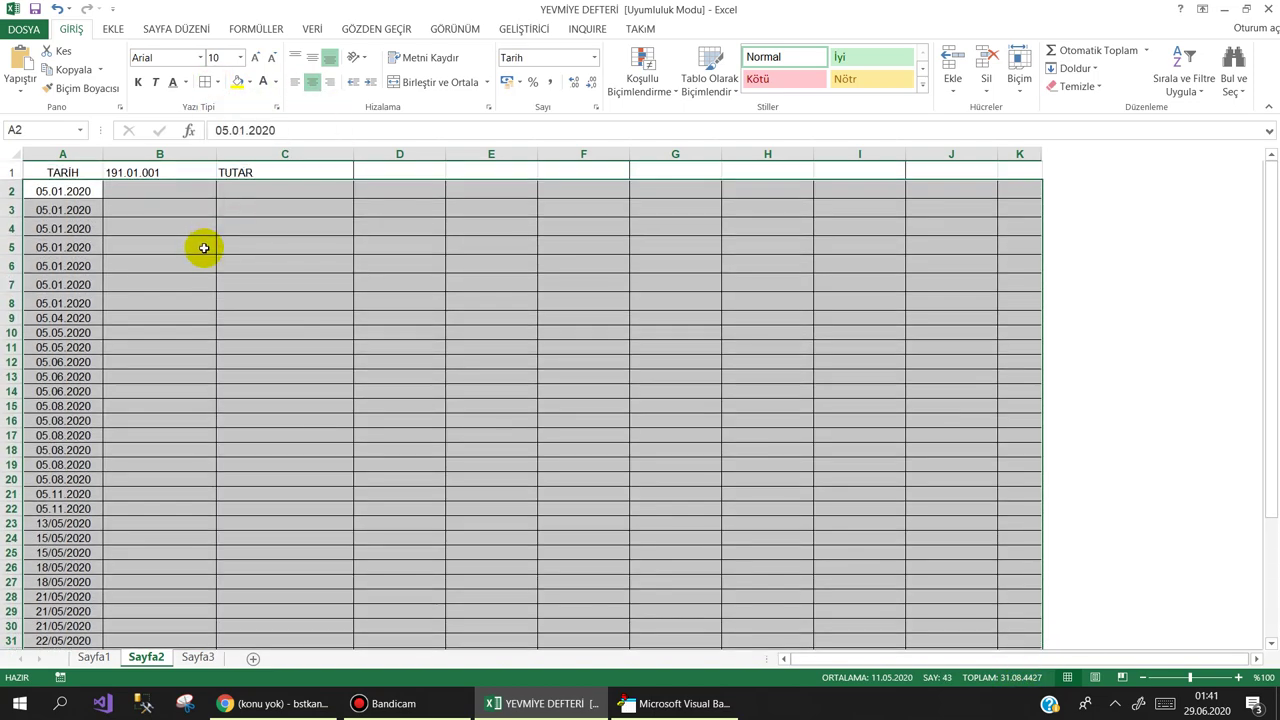
Give the whole sheet a smaller uniform row height, then select the 191.01.001 code in B1
left_click_drag(8, 200, 8, 196)
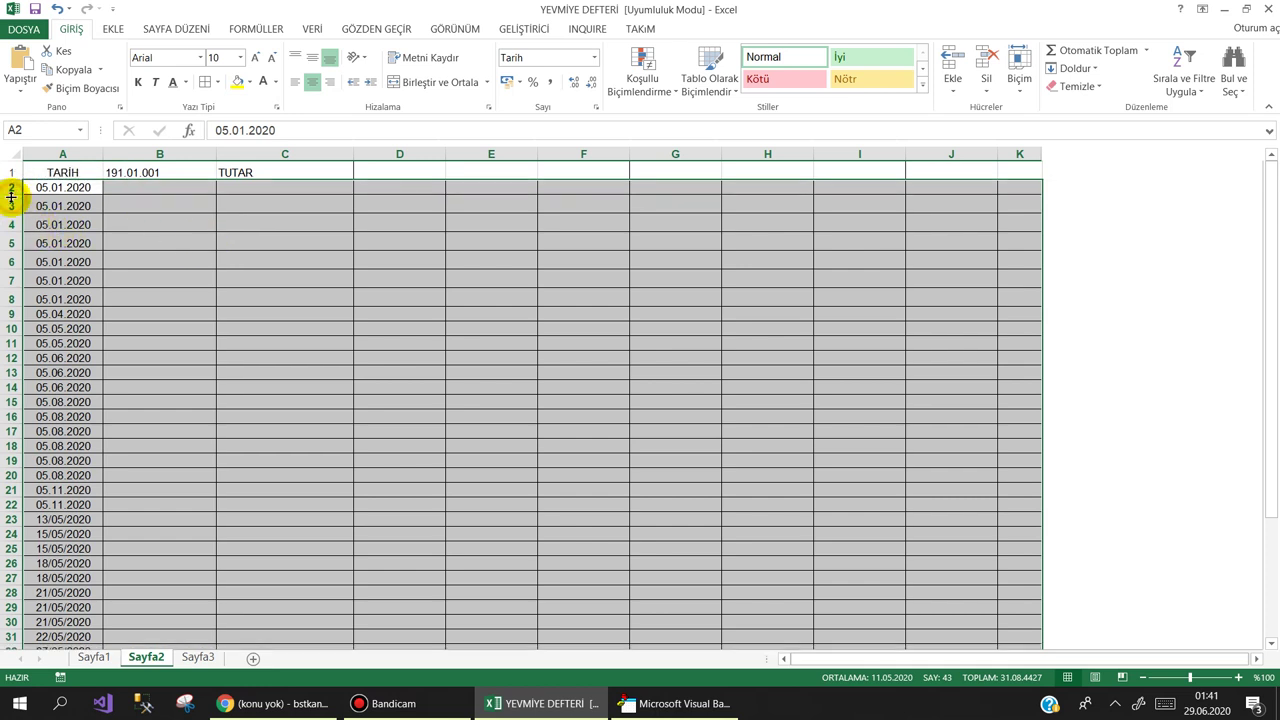
right_click(12, 328)
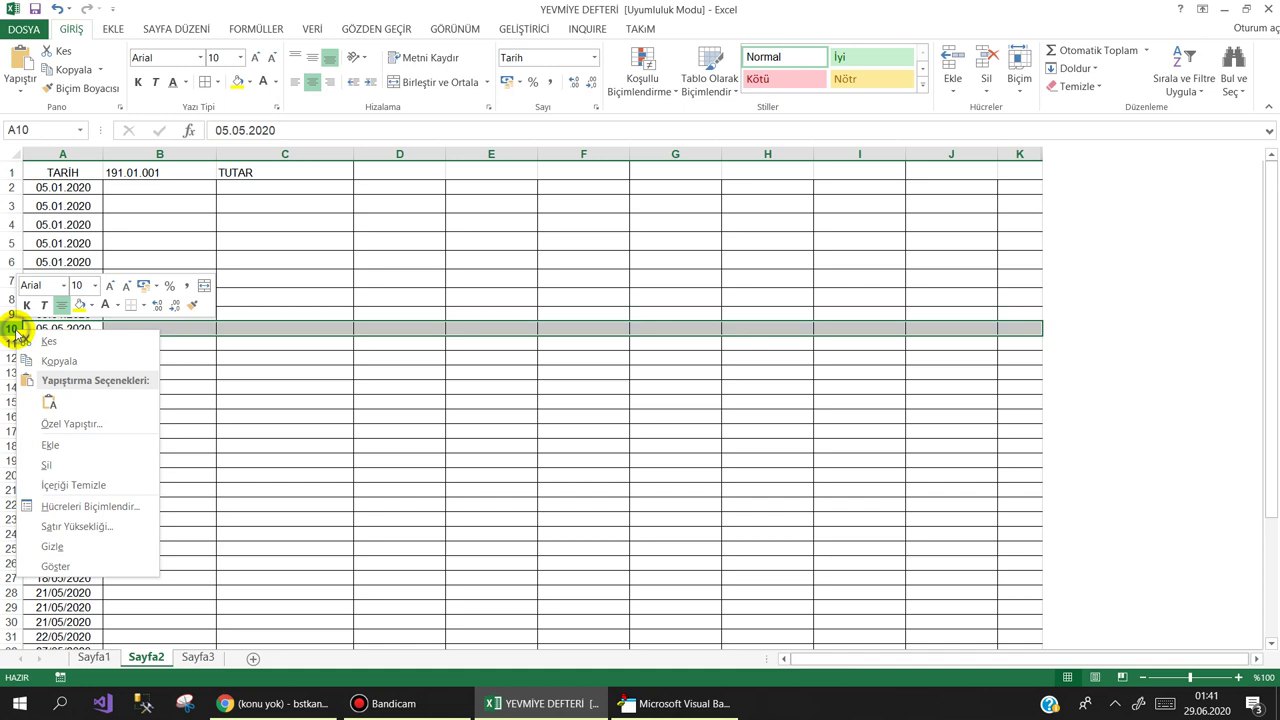
left_click(13, 153)
left_click(13, 153)
right_click(11, 329)
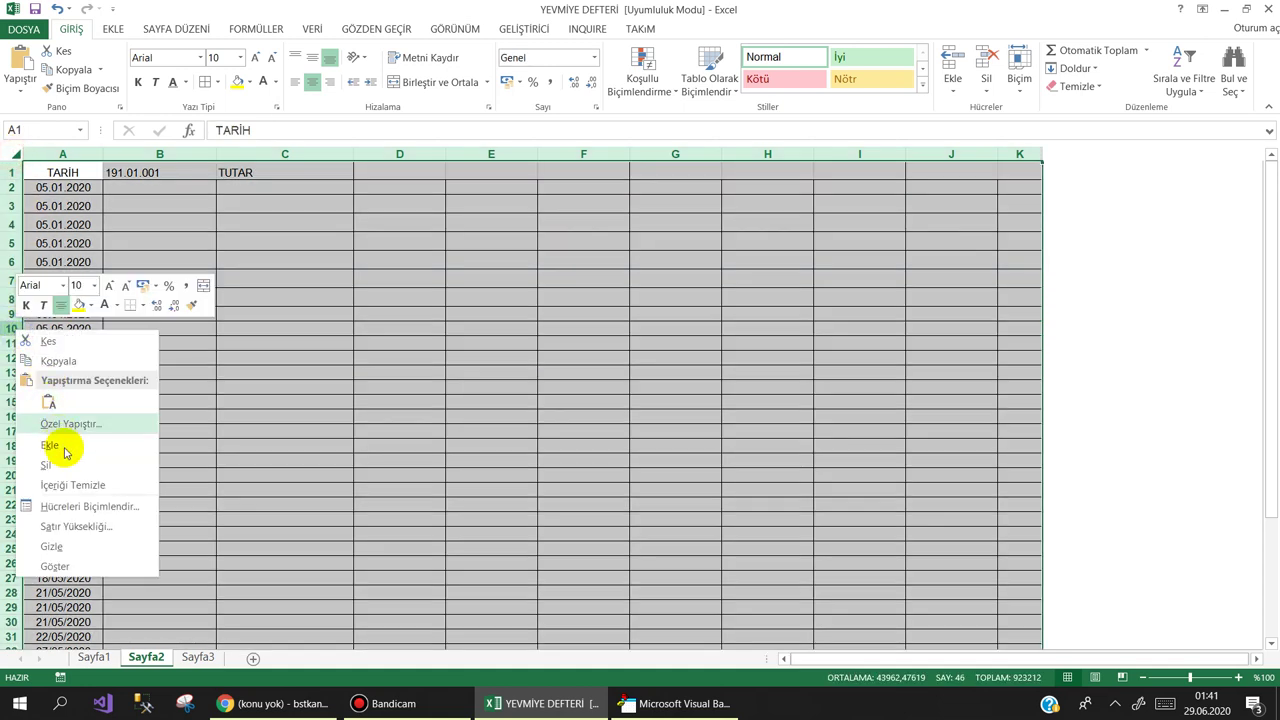
left_click(74, 527)
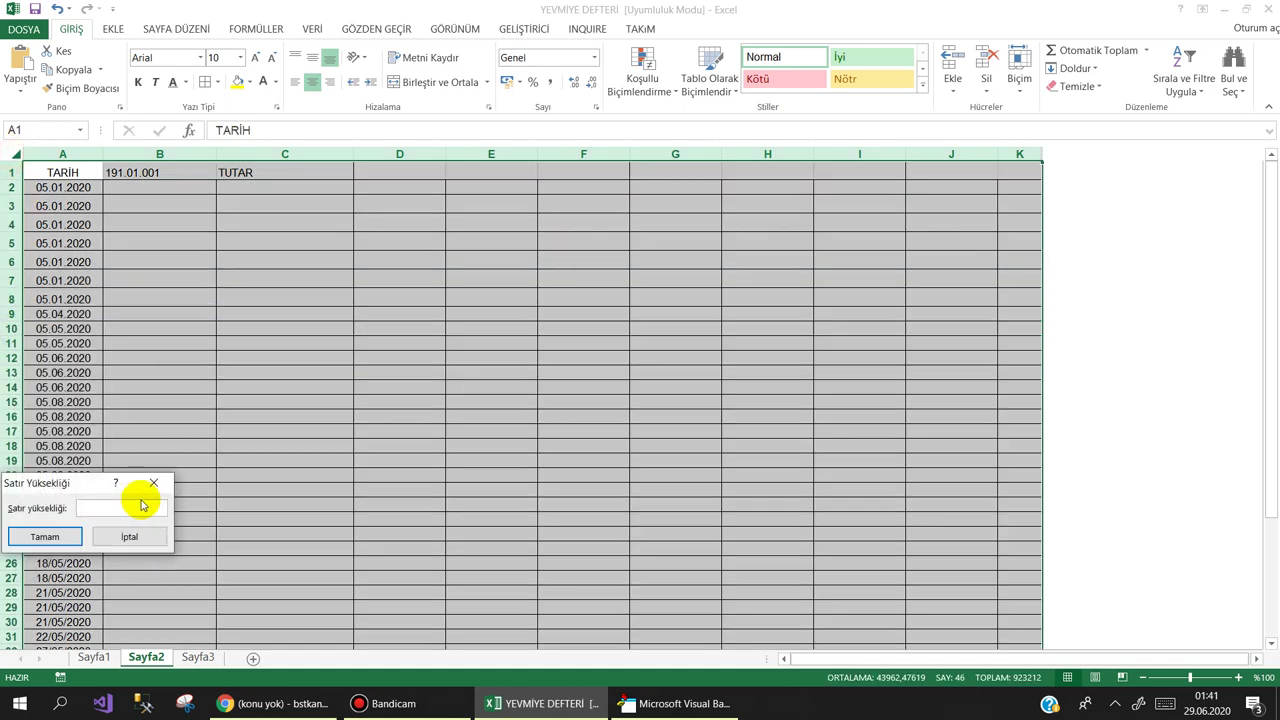
type("14")
key("Return")
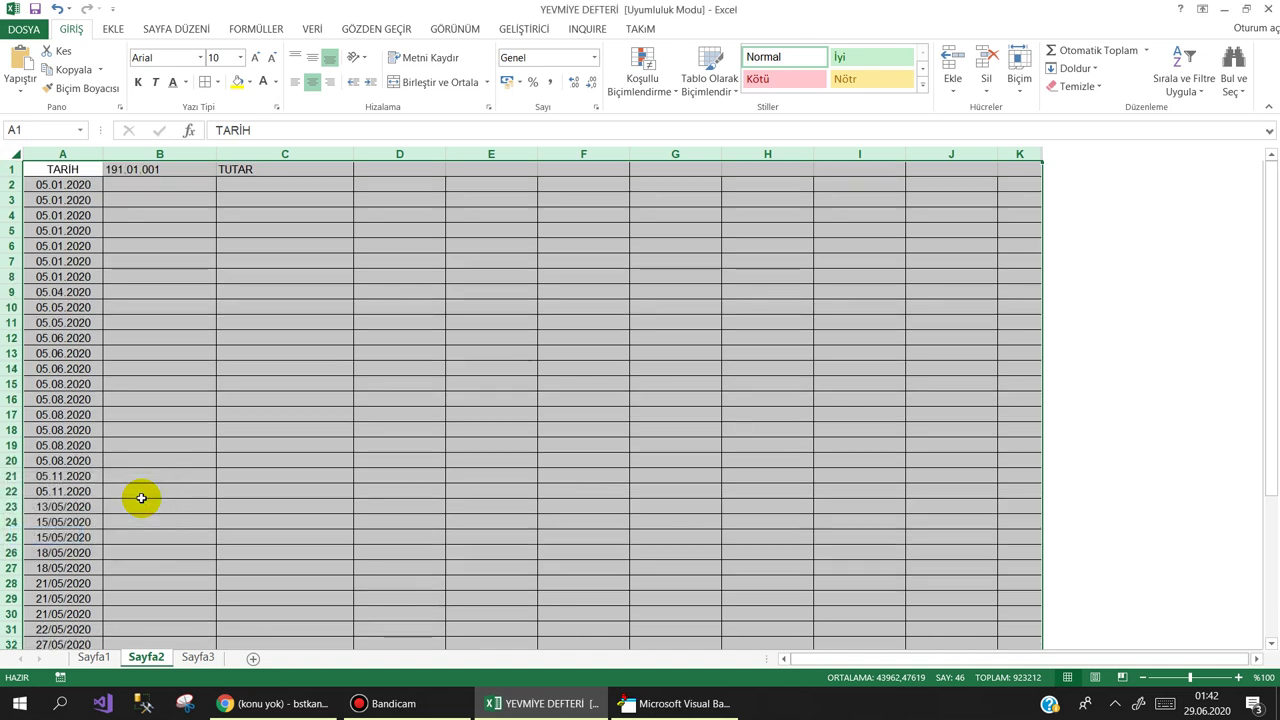
left_click(175, 338)
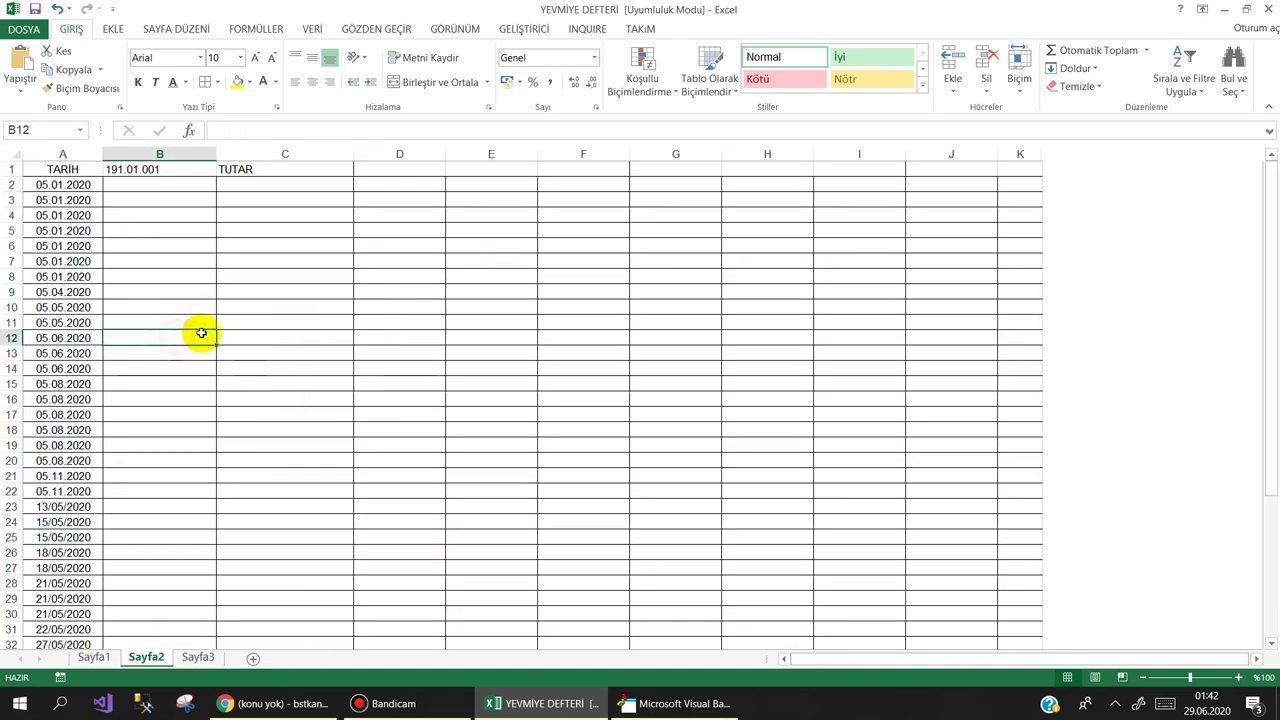
left_click(154, 185)
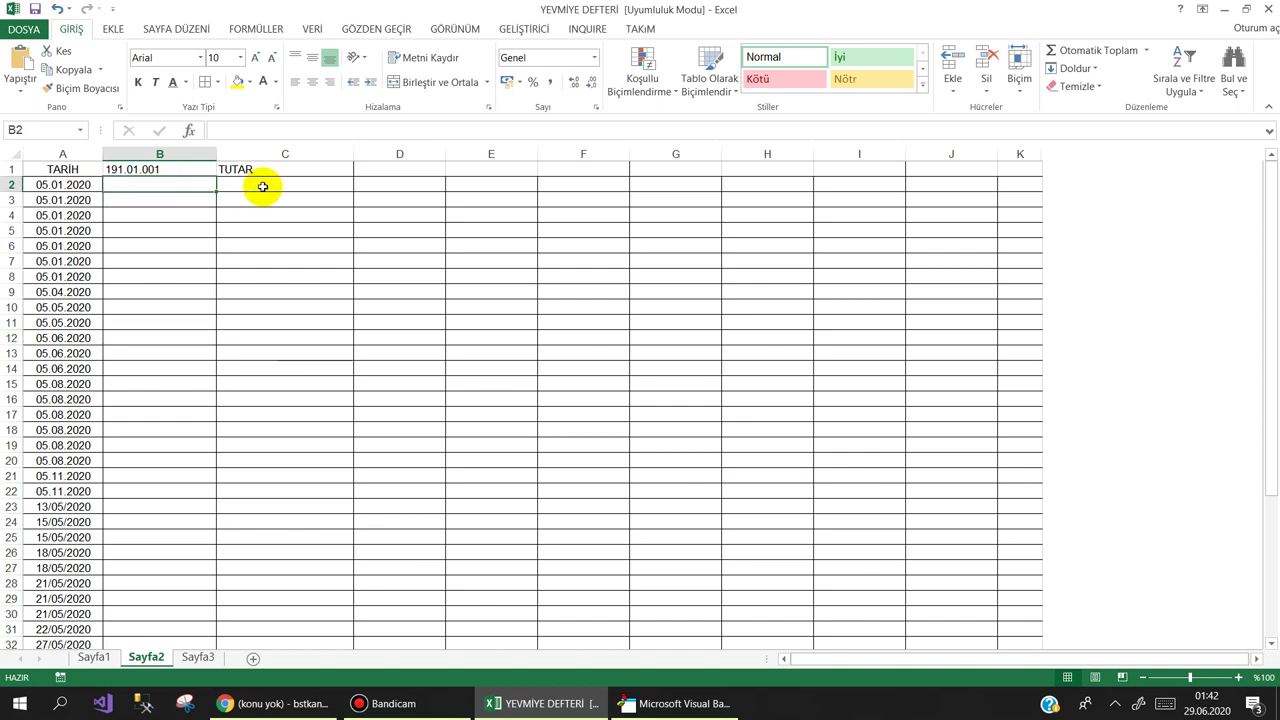
left_click(186, 170)
Fill B1's code down to row 44, producing 191.01.001 through 191.01.044
left_click_drag(218, 176, 206, 180)
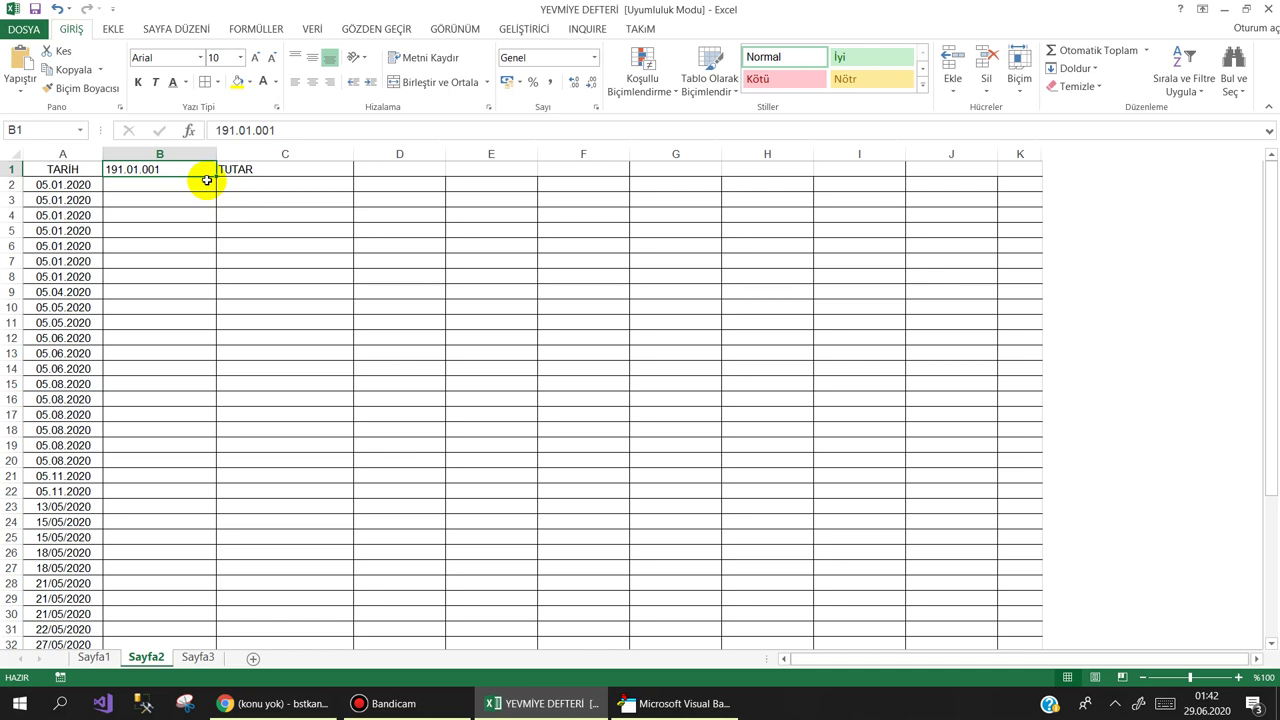
left_click_drag(216, 178, 184, 716)
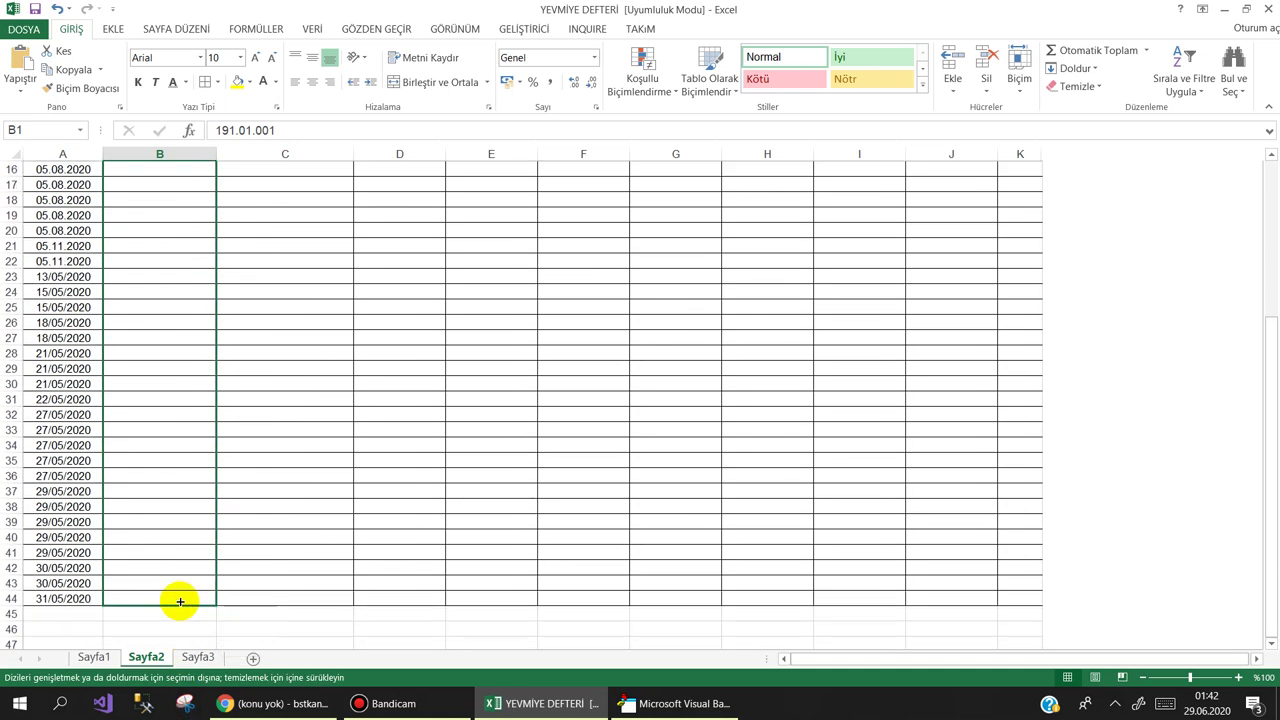
left_click_drag(184, 716, 177, 602)
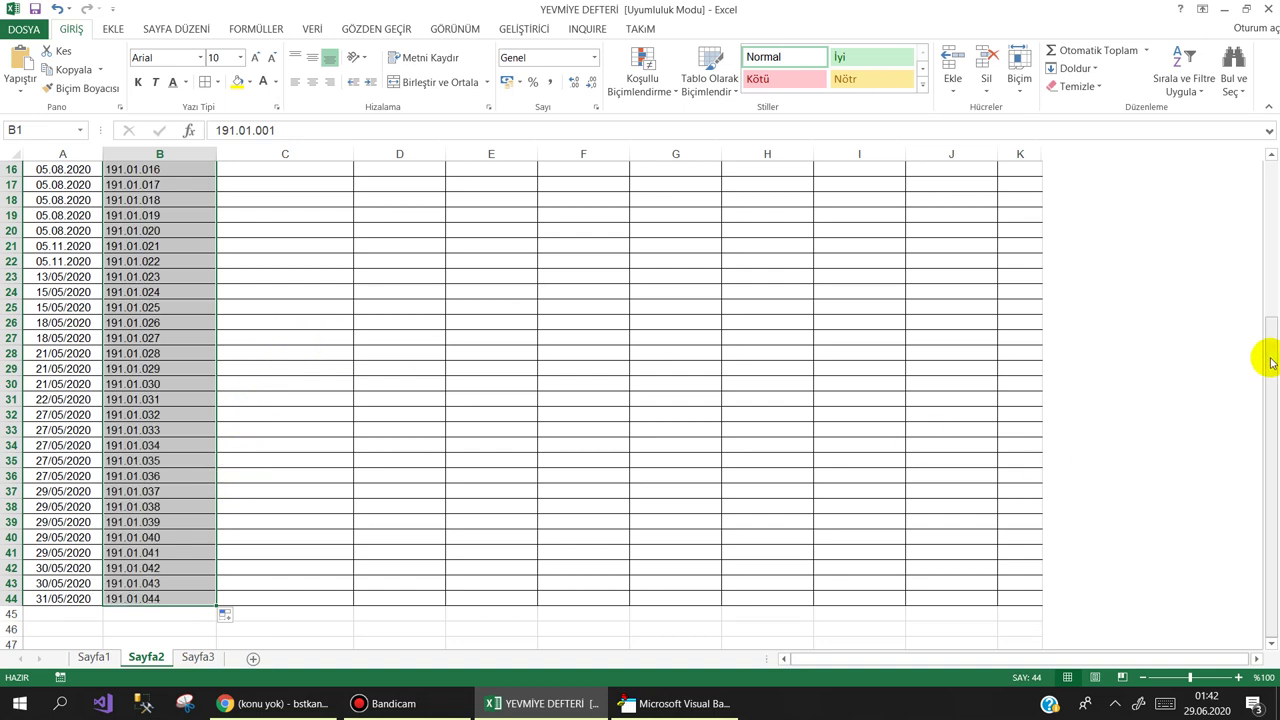
left_click_drag(1269, 357, 1268, 175)
Paste a copy of the Sayfa2 date line below and retarget it to column "B"
left_click(676, 703)
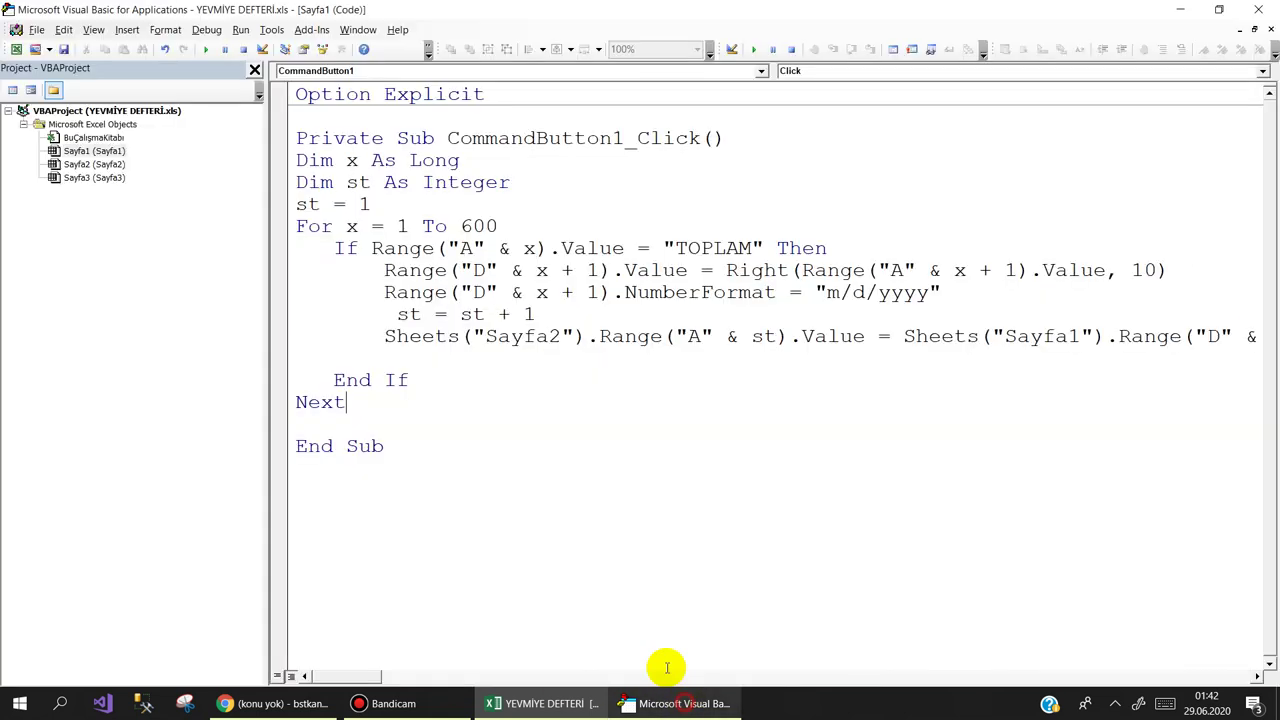
left_click_drag(385, 340, 386, 350)
key("ctrl+c")
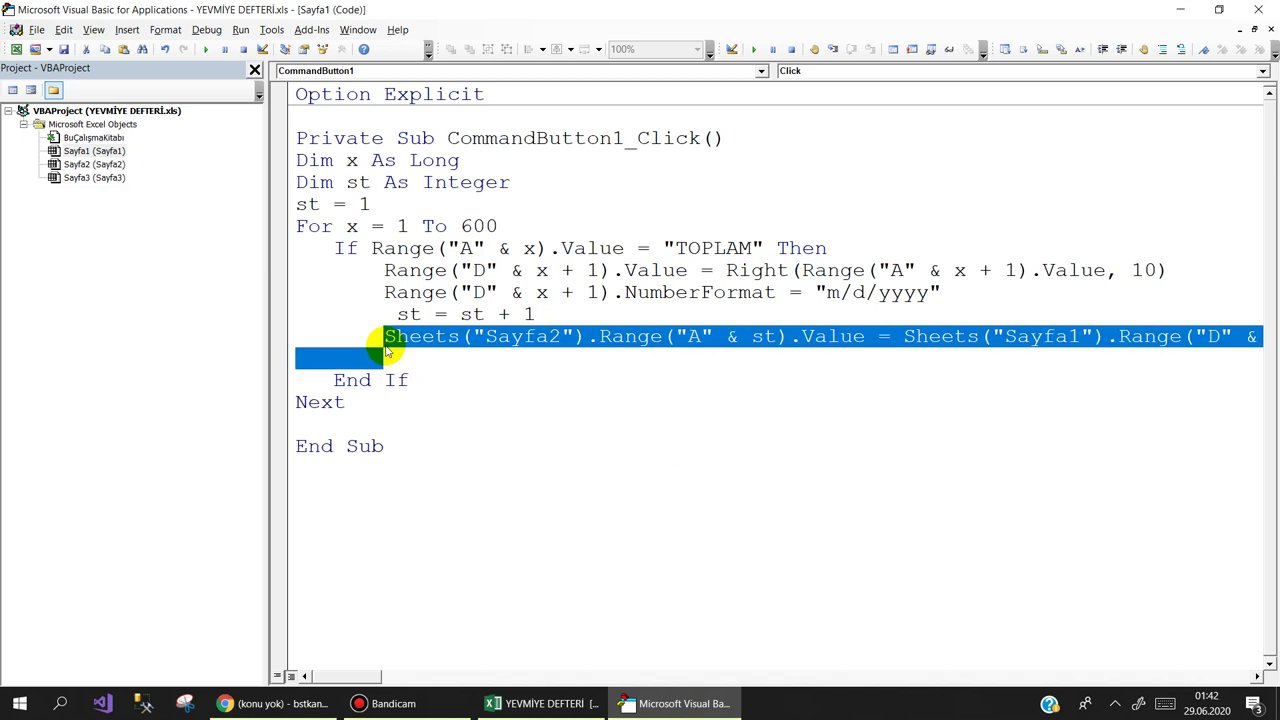
left_click(388, 353)
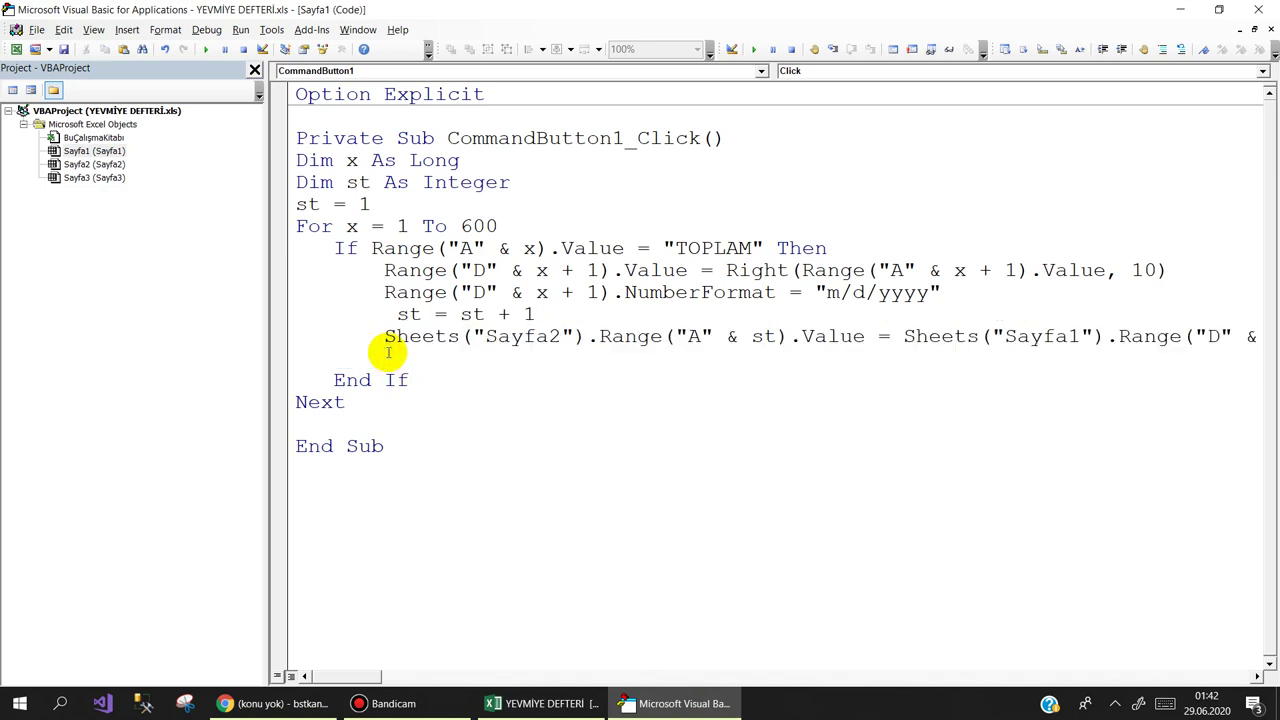
key("ctrl+v")
left_click(698, 358)
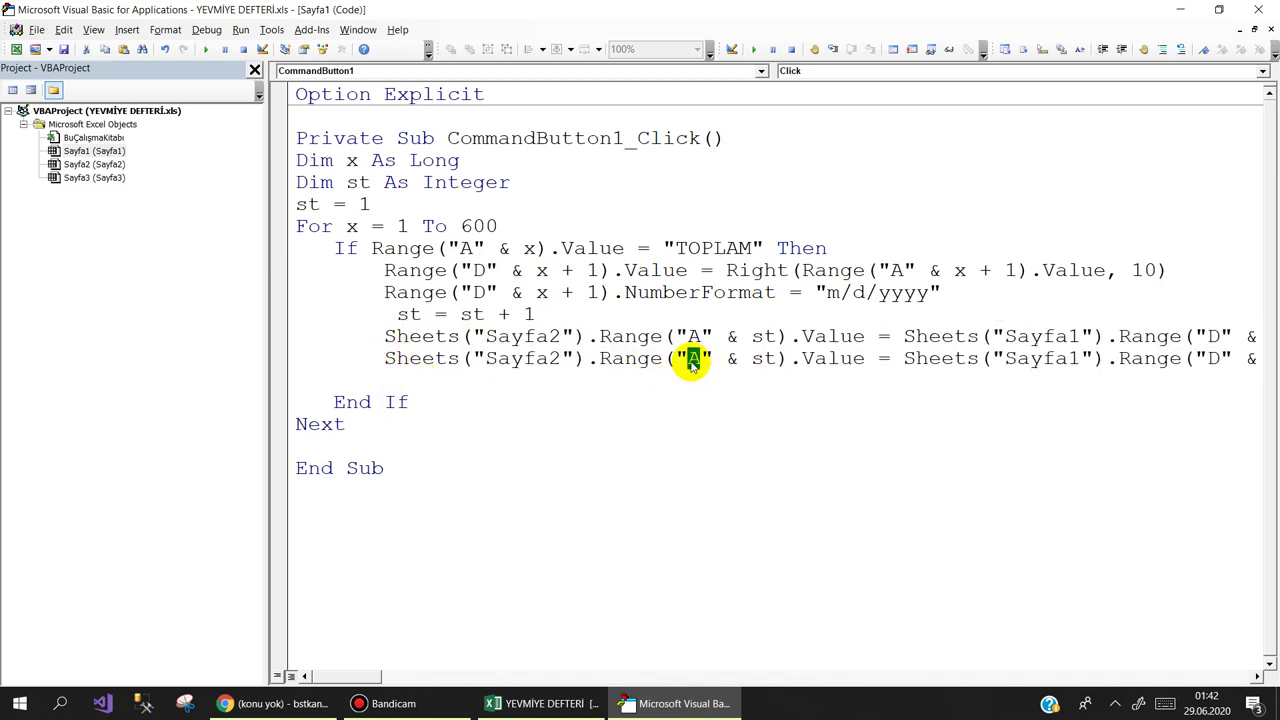
left_click_drag(905, 358, 1272, 358)
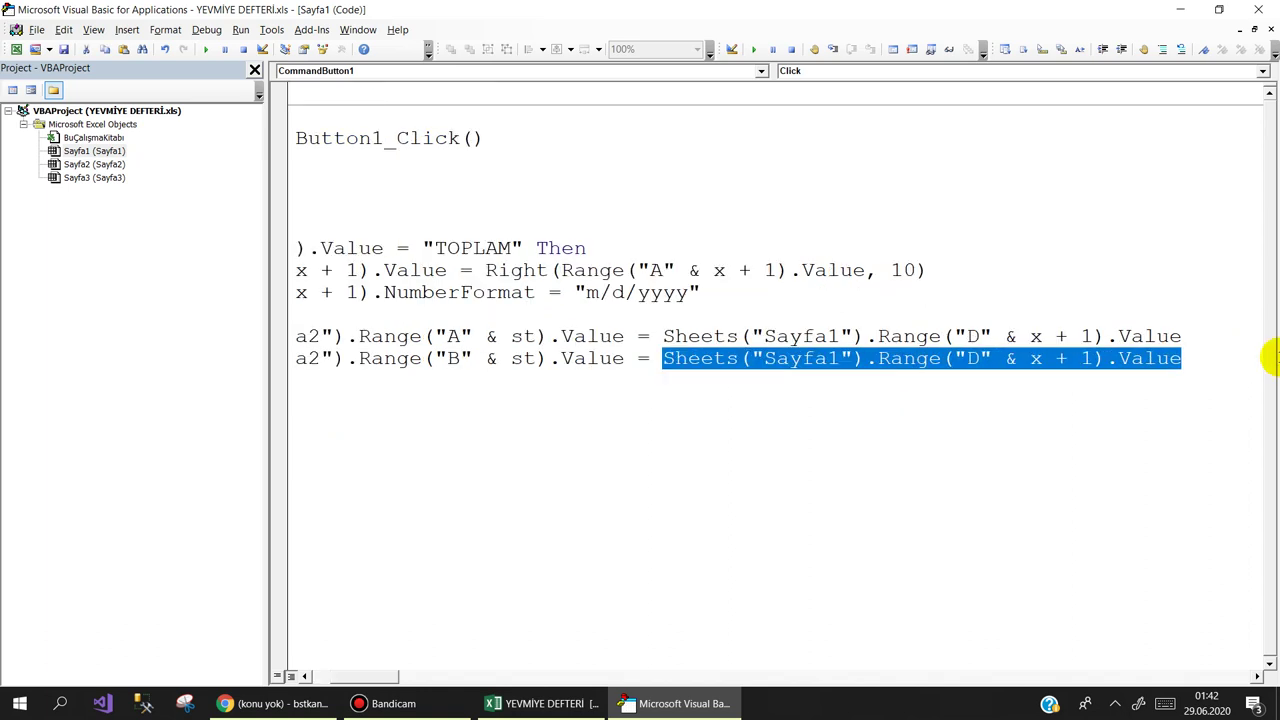
type("\"B\" & st).Value = \"192.01.")
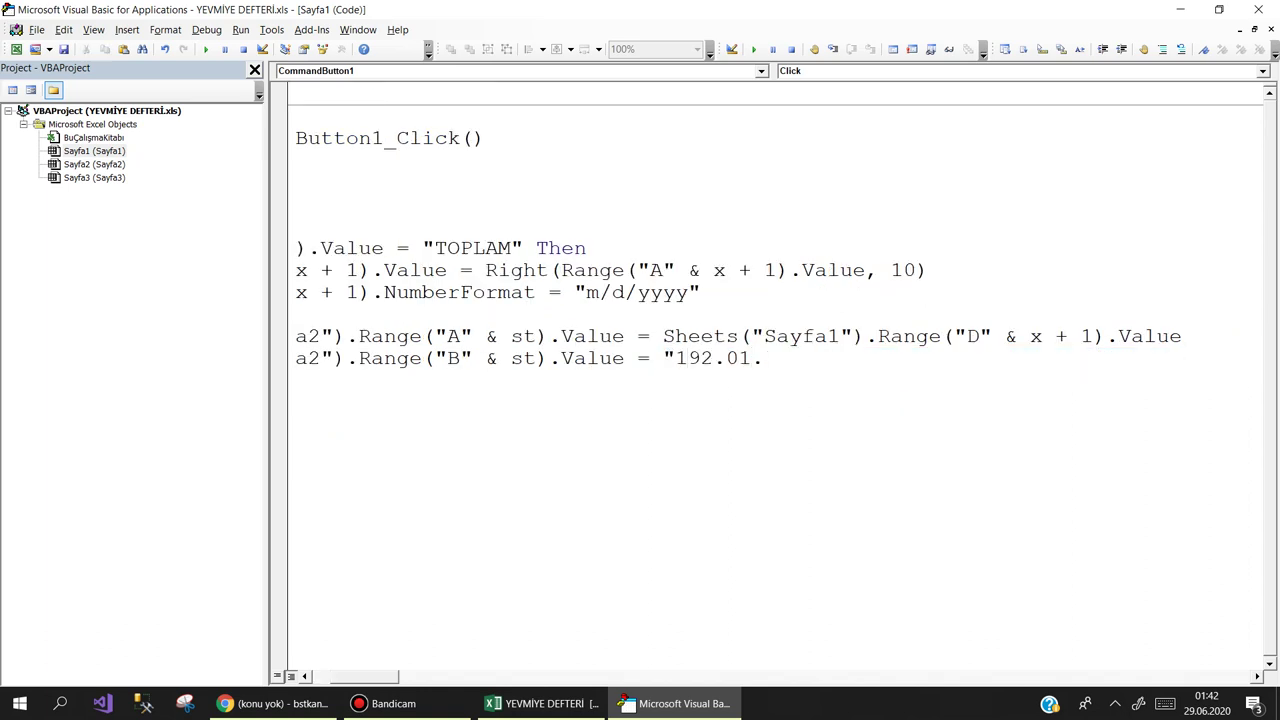
type("\"")
key("Return")
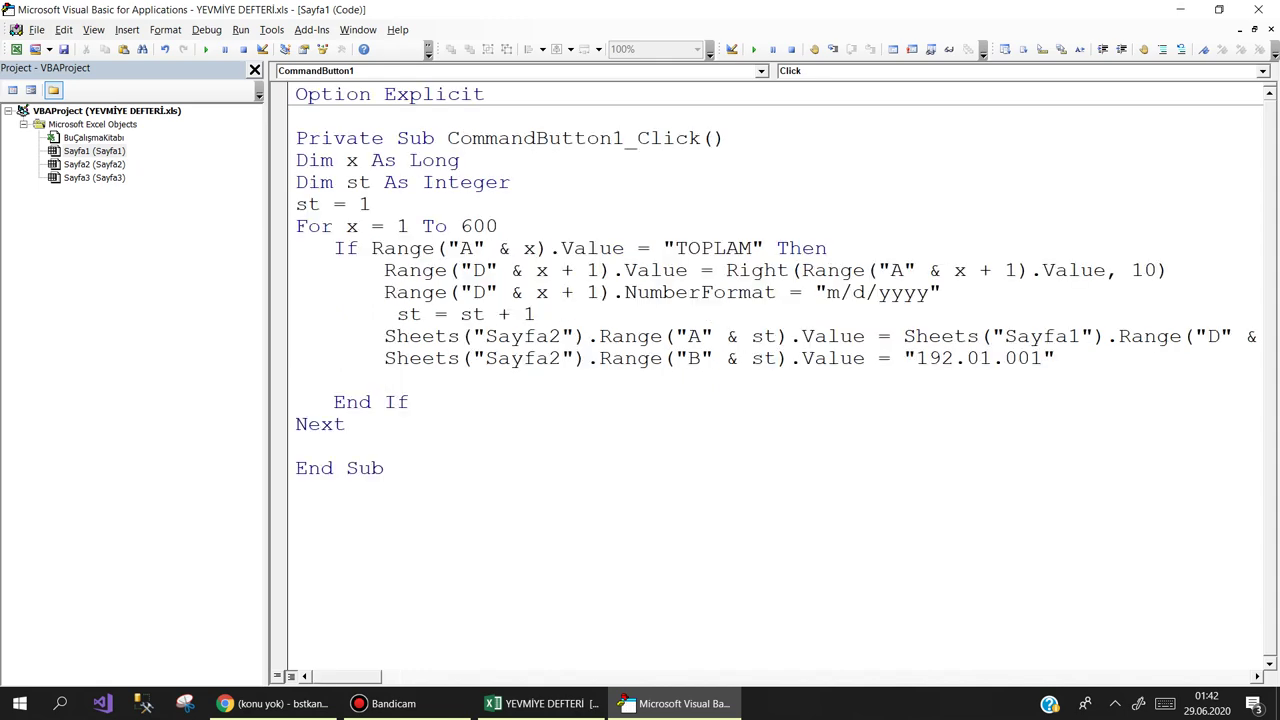
After checking the workbook's code, finish the copied line's value as "191.01.001"
left_click(540, 703)
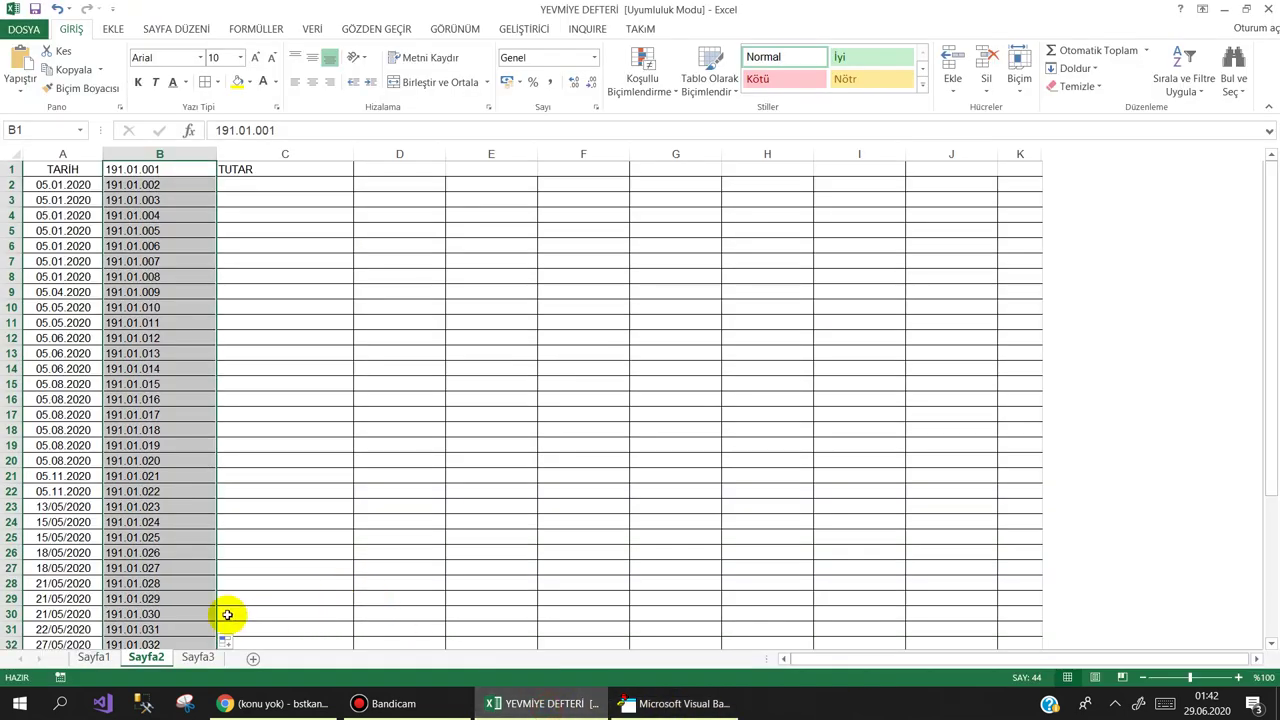
left_click(655, 703)
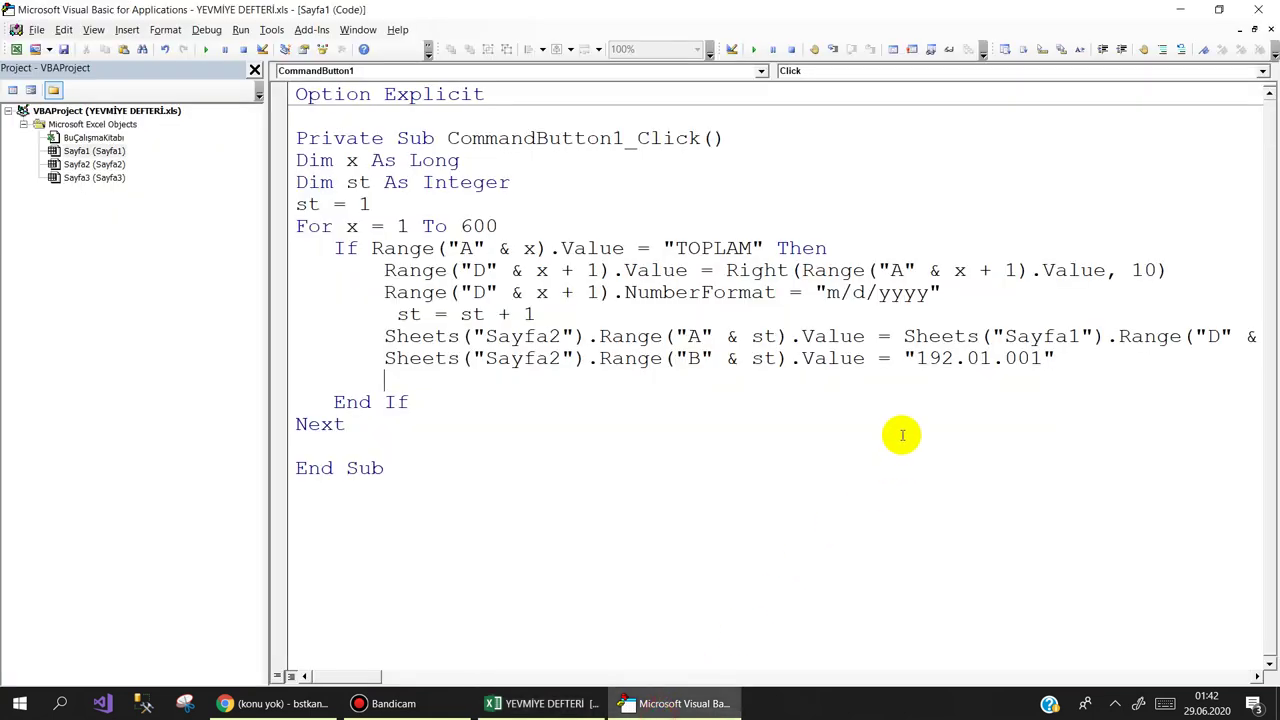
type("1")
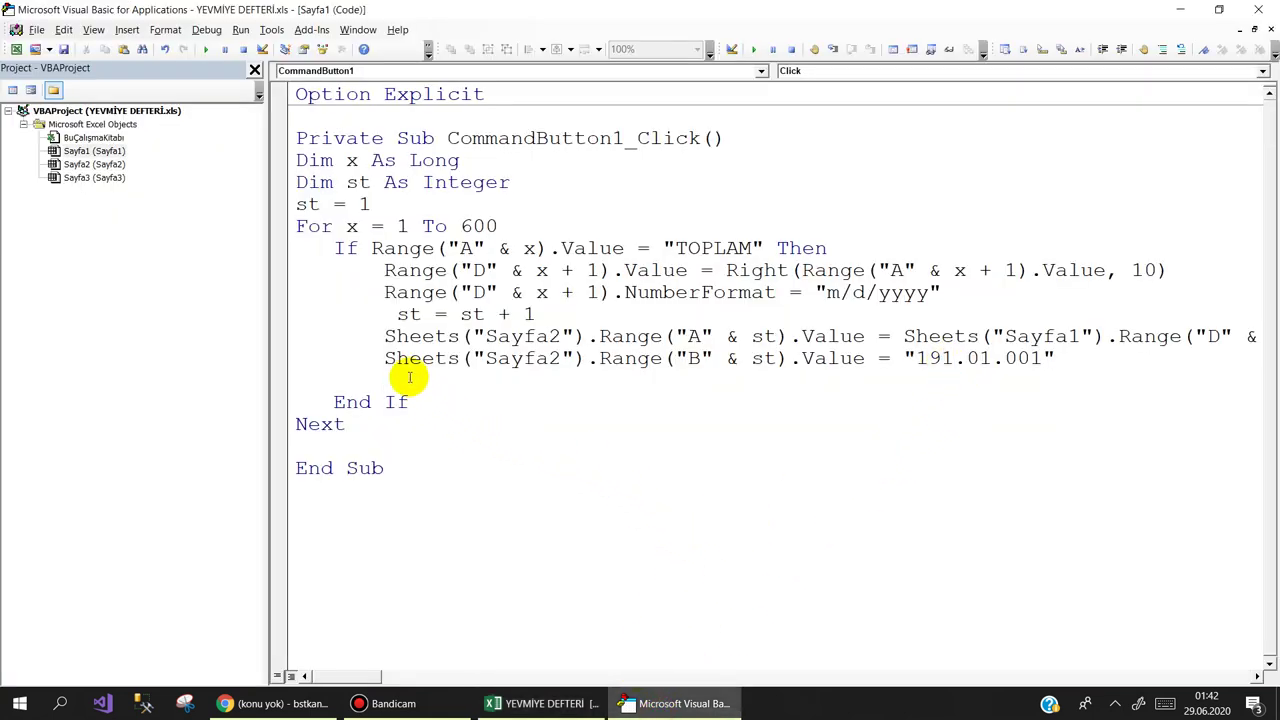
left_click(540, 703)
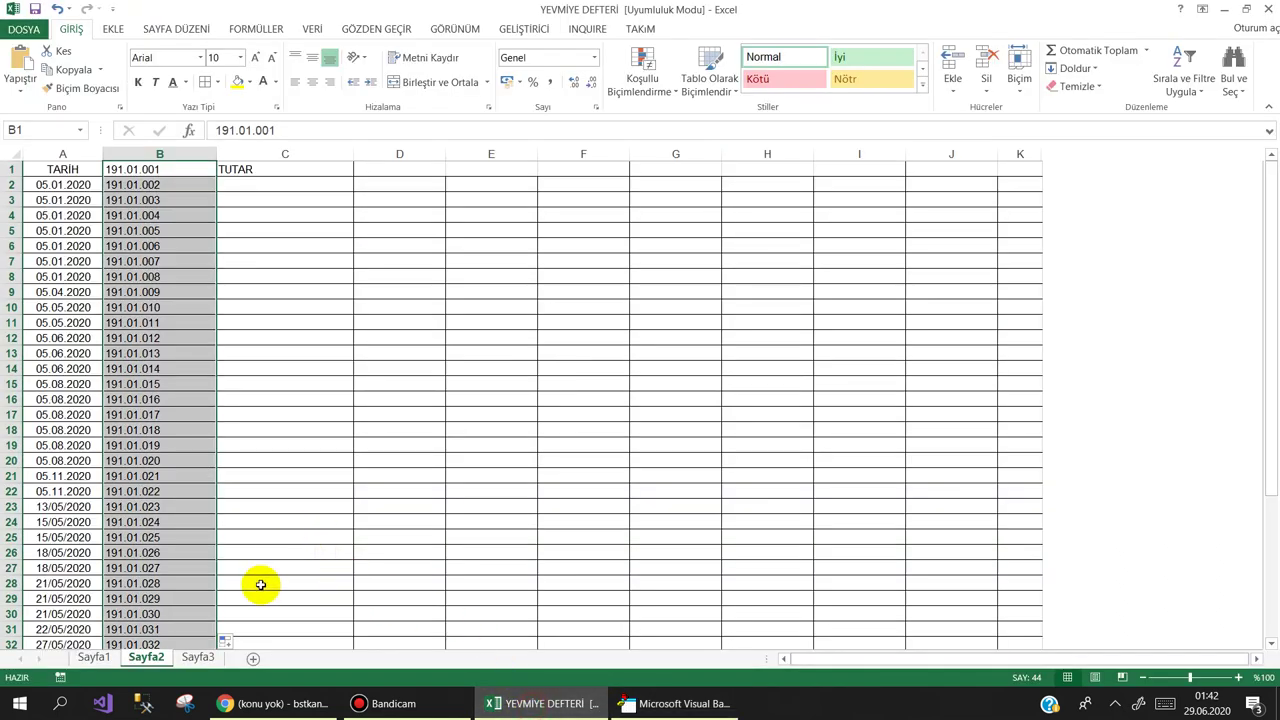
On Sayfa1, check the voucher date in D8, the code in A11 and amount 267,76 in D11
left_click(90, 660)
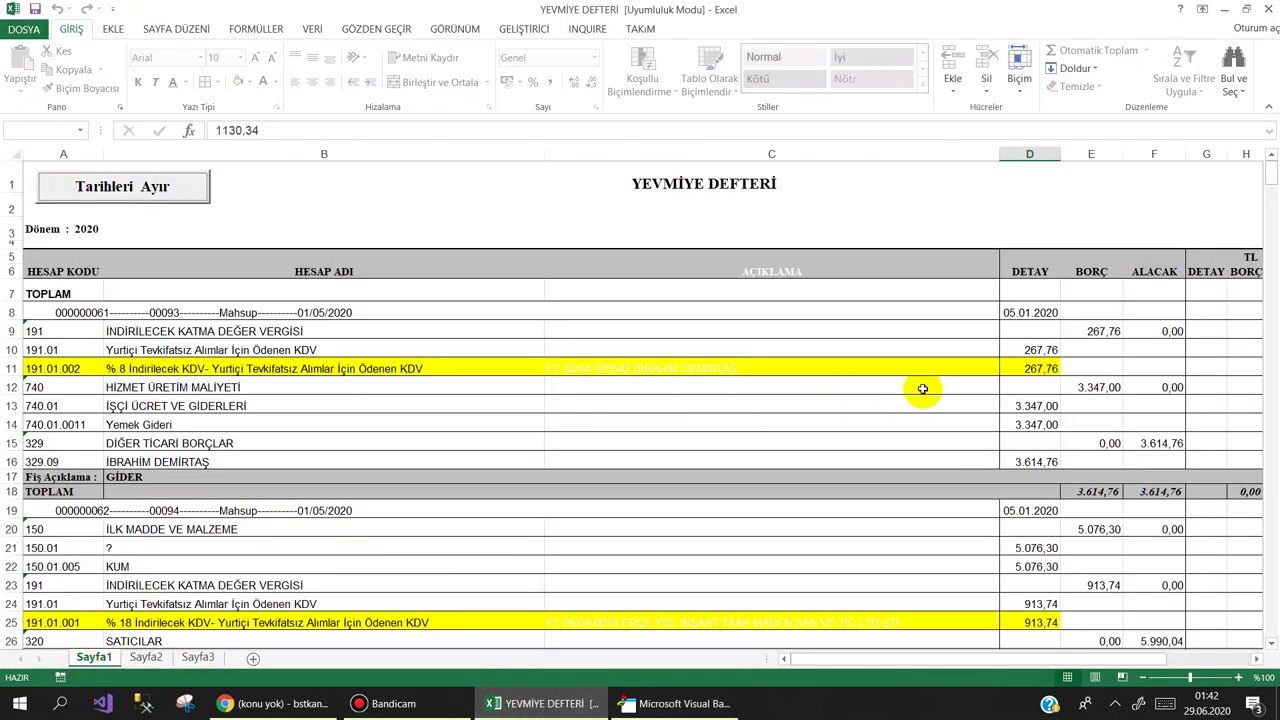
left_click(1040, 313)
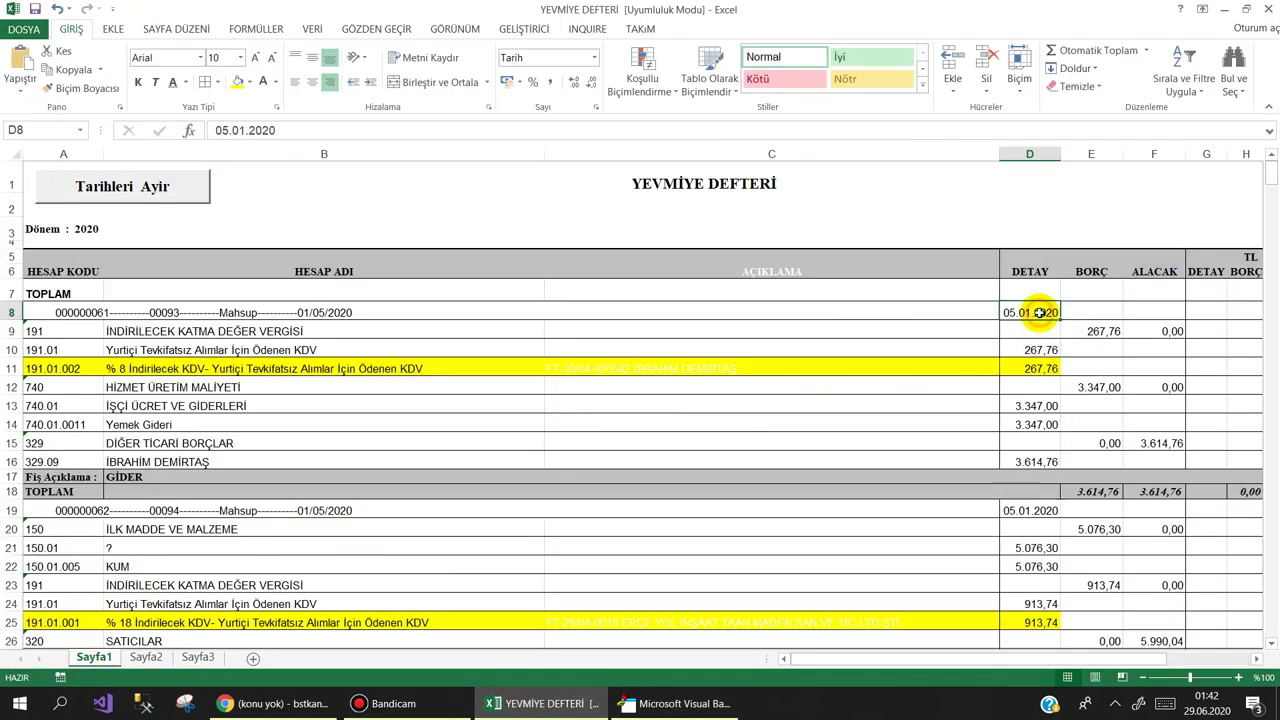
left_click(52, 370)
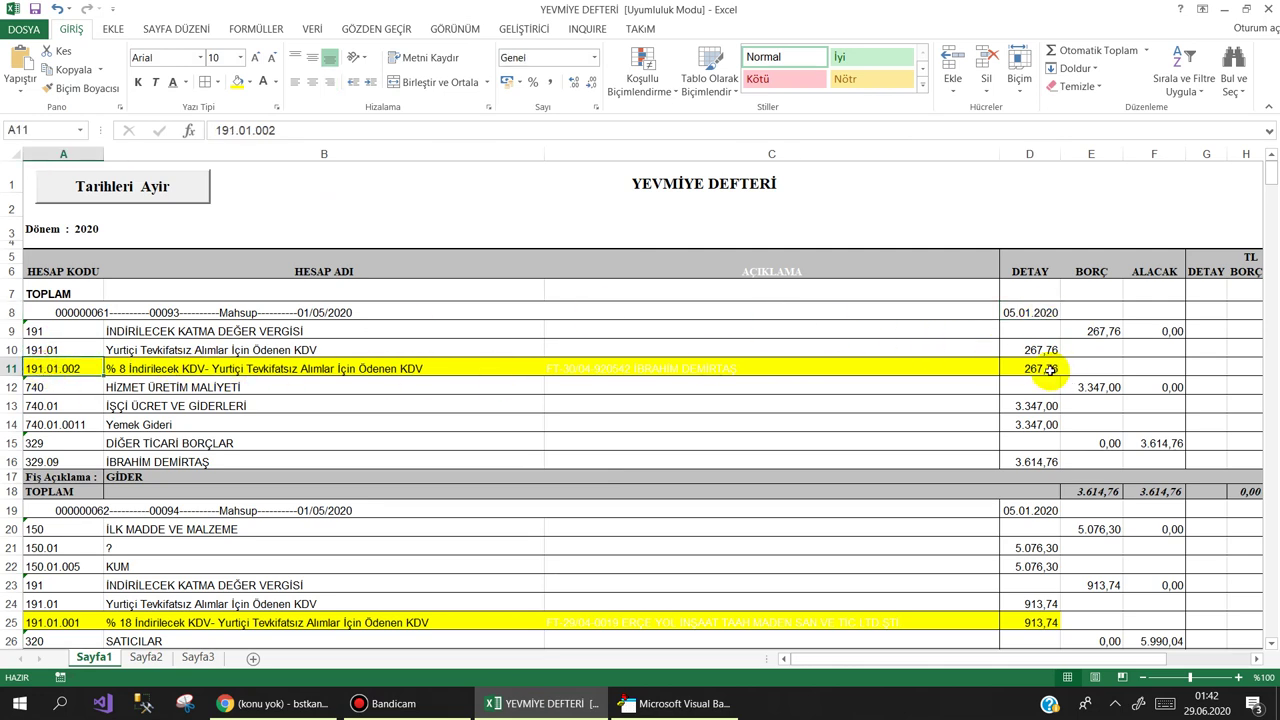
left_click(1045, 368)
left_click(665, 703)
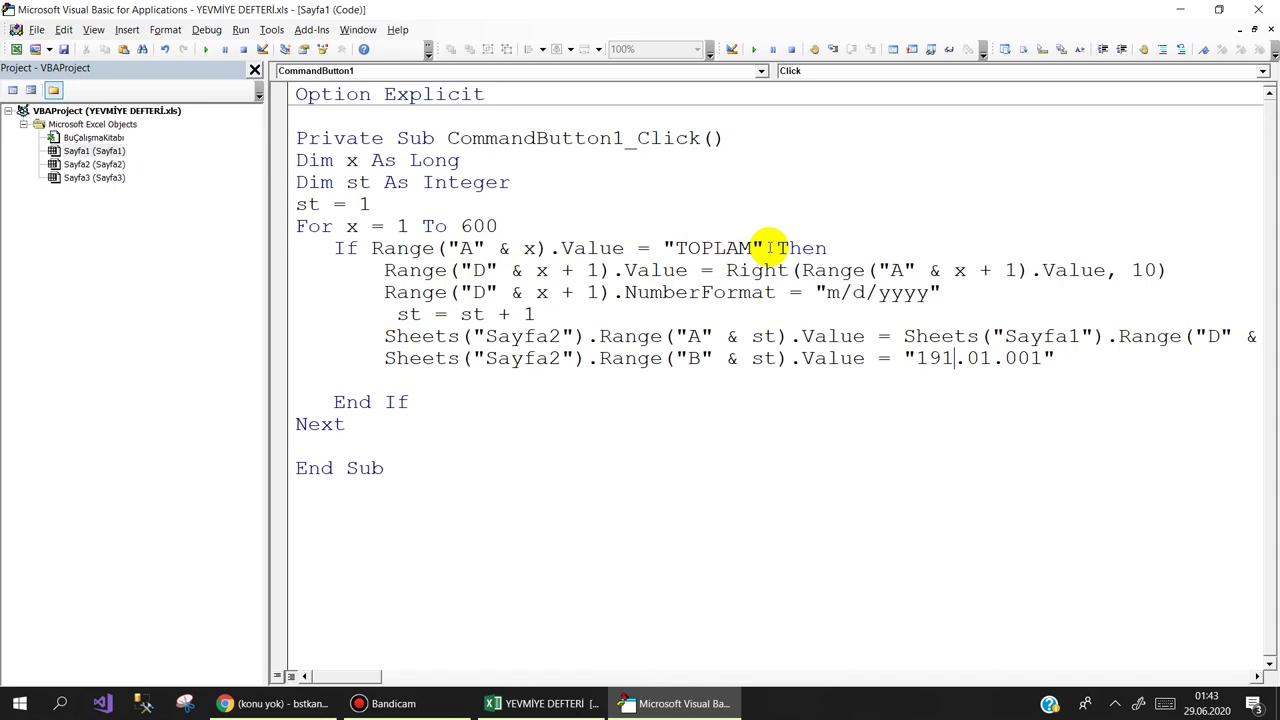
left_click(520, 703)
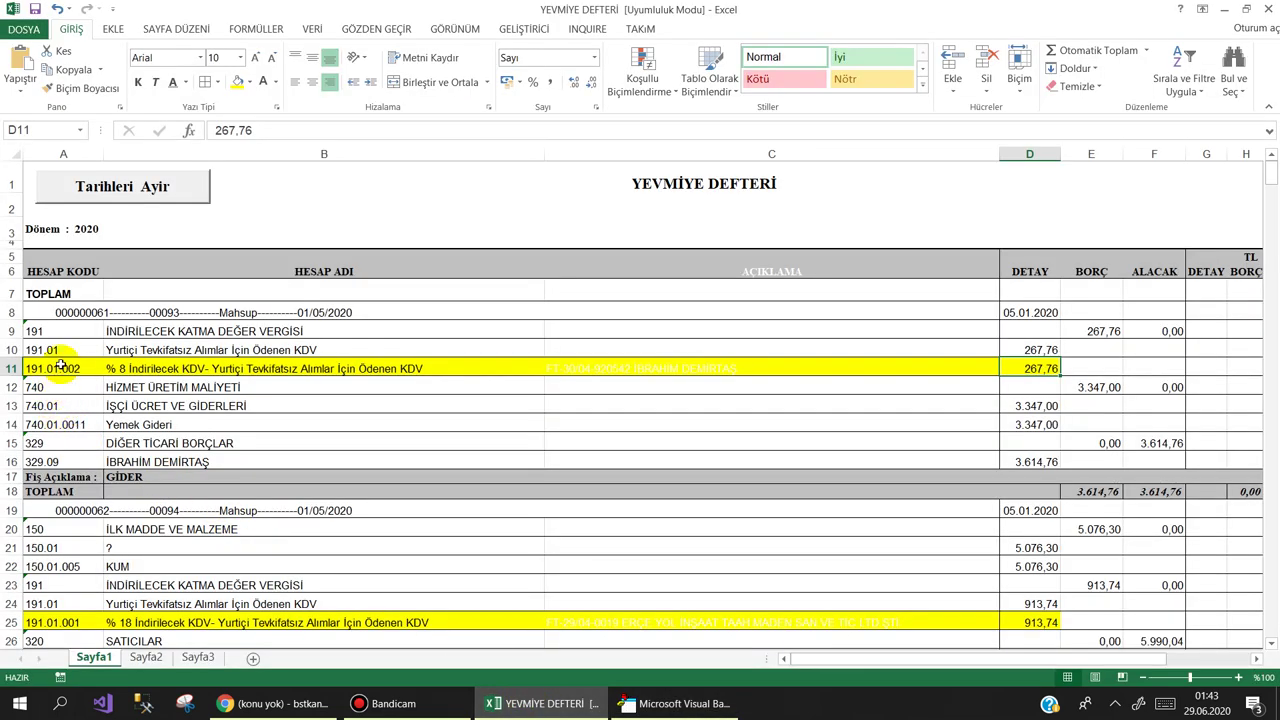
Review ledger codes down column A: 191.01.002 in A11, 191.01.001 in A25 and A38
left_click_drag(60, 349, 63, 441)
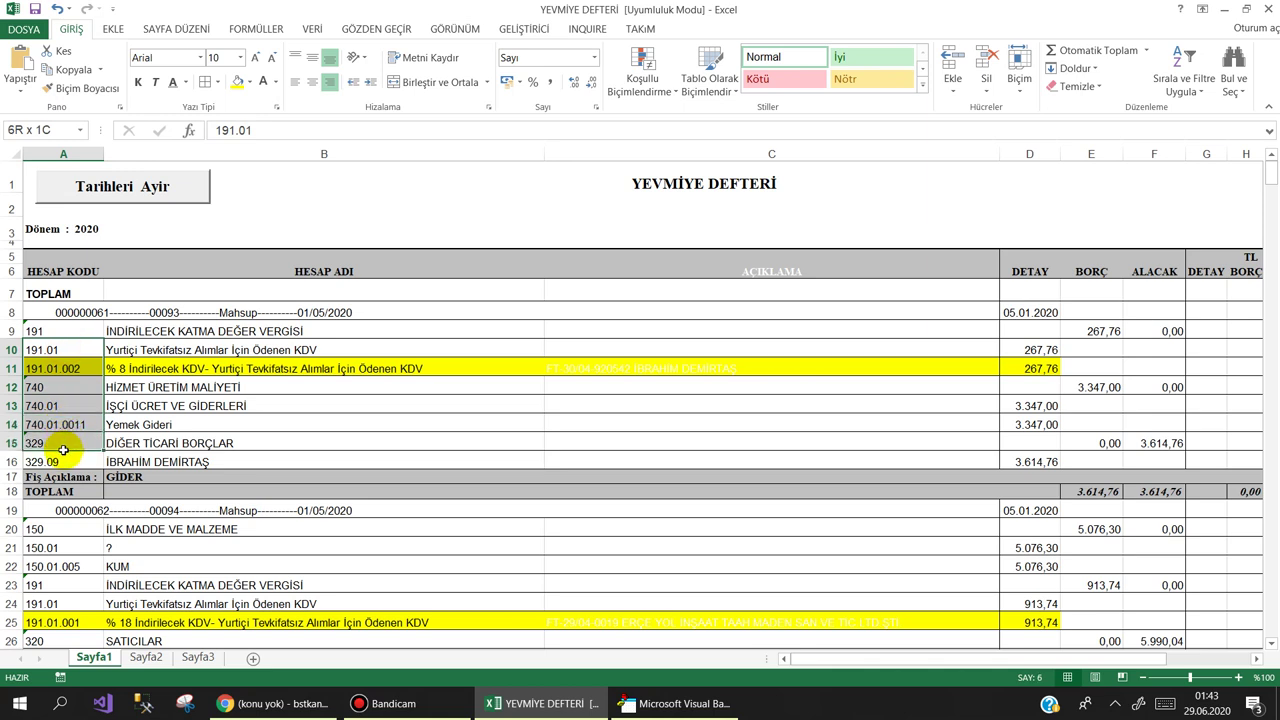
left_click(62, 369)
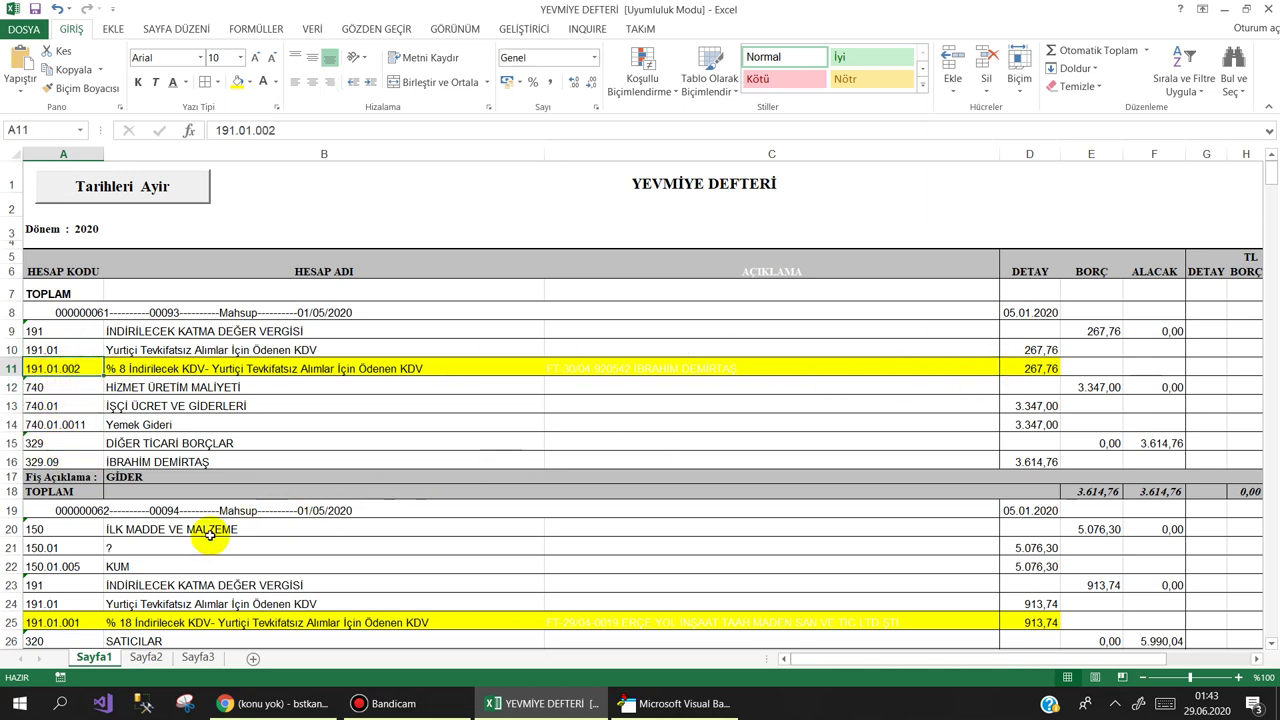
scroll(161, 566, "down", 4)
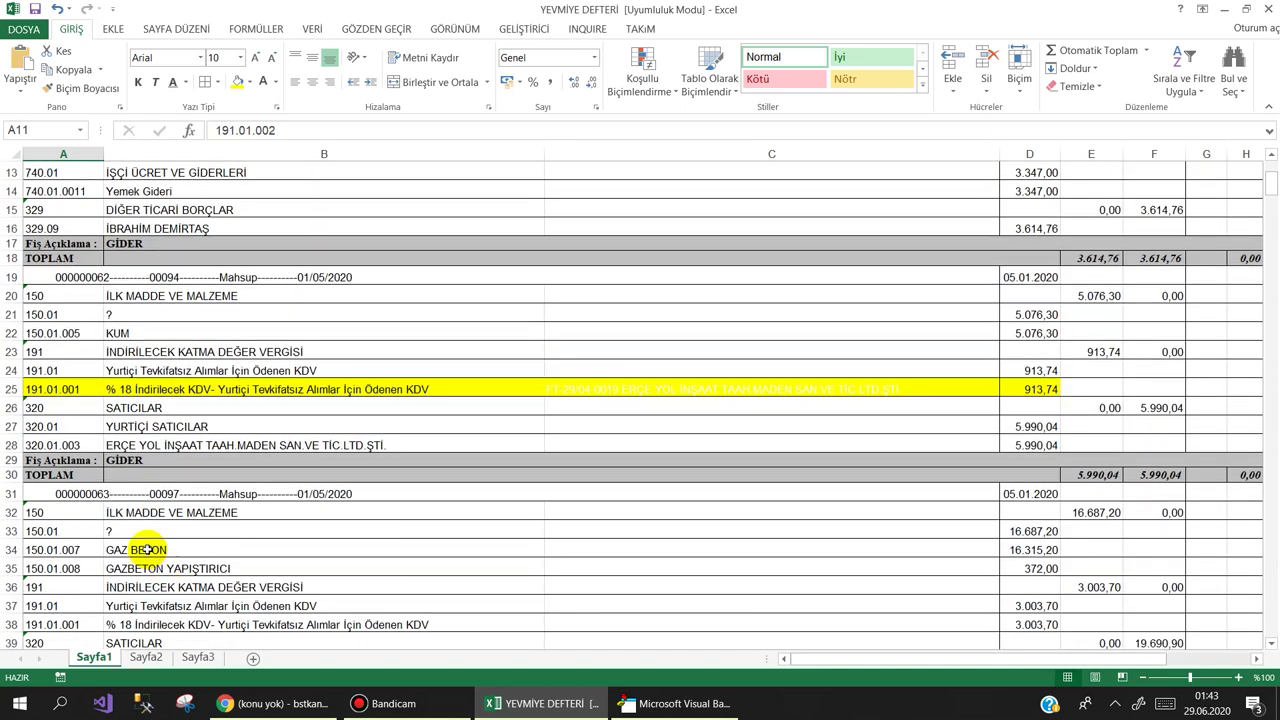
left_click(58, 409)
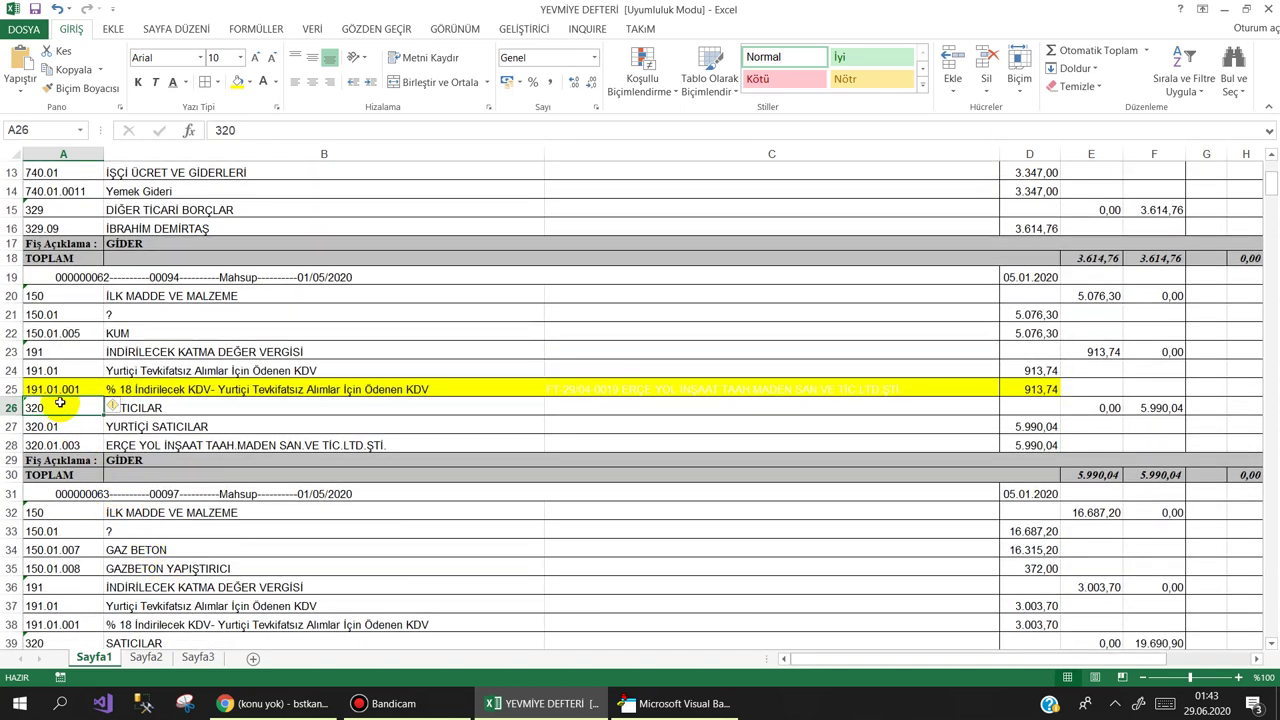
left_click(58, 389)
scroll(80, 510, "down", 1)
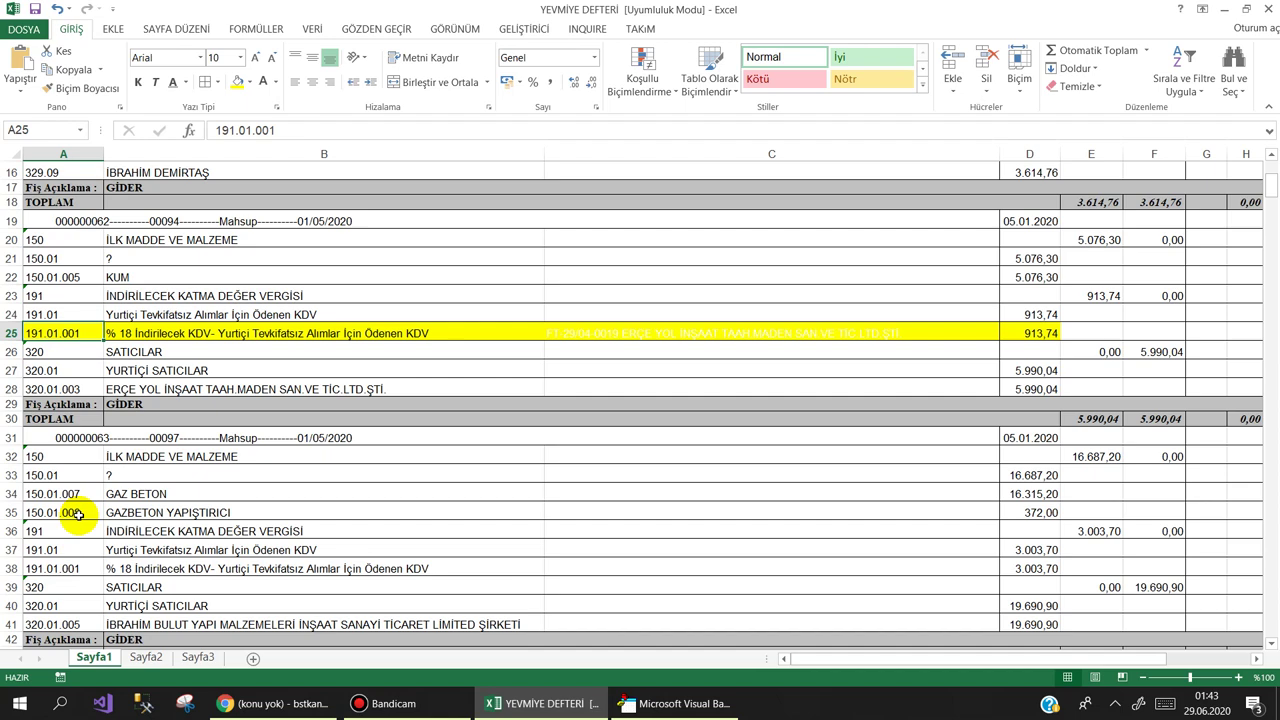
left_click(70, 568)
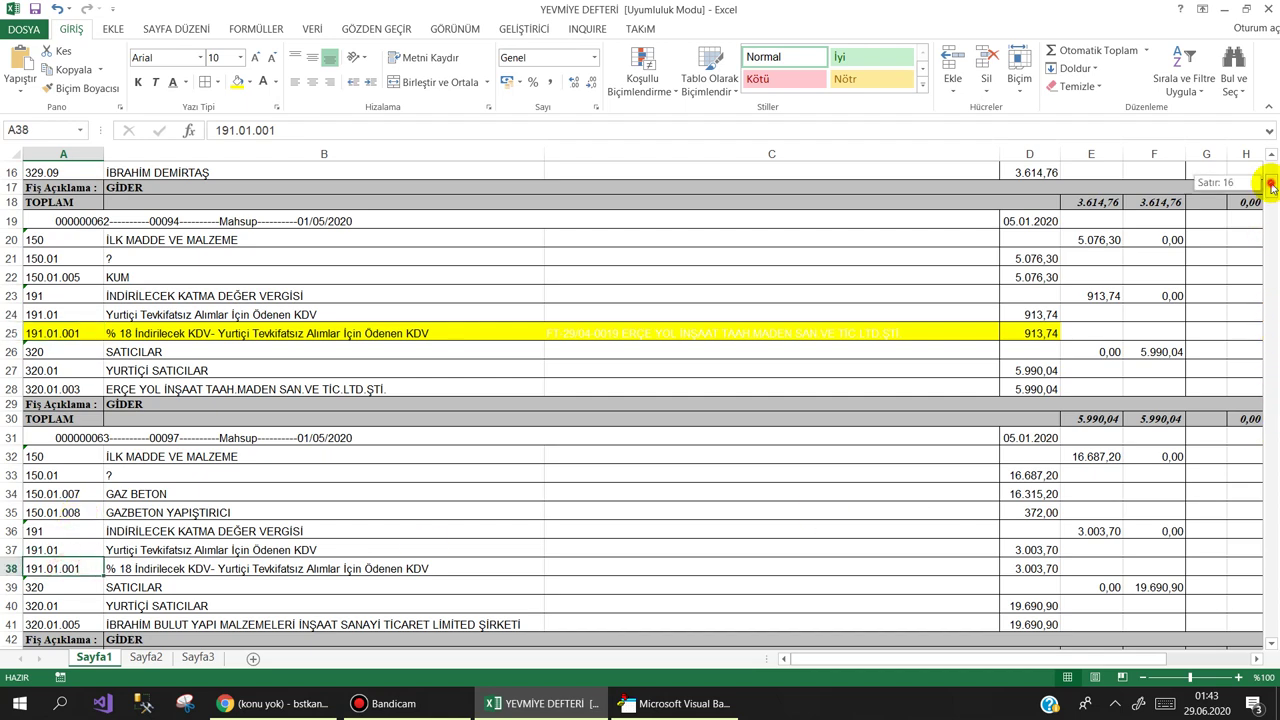
Check the account codes A95–A101 and the TOPLAM row at A93 further down
left_click_drag(1272, 185, 1272, 235)
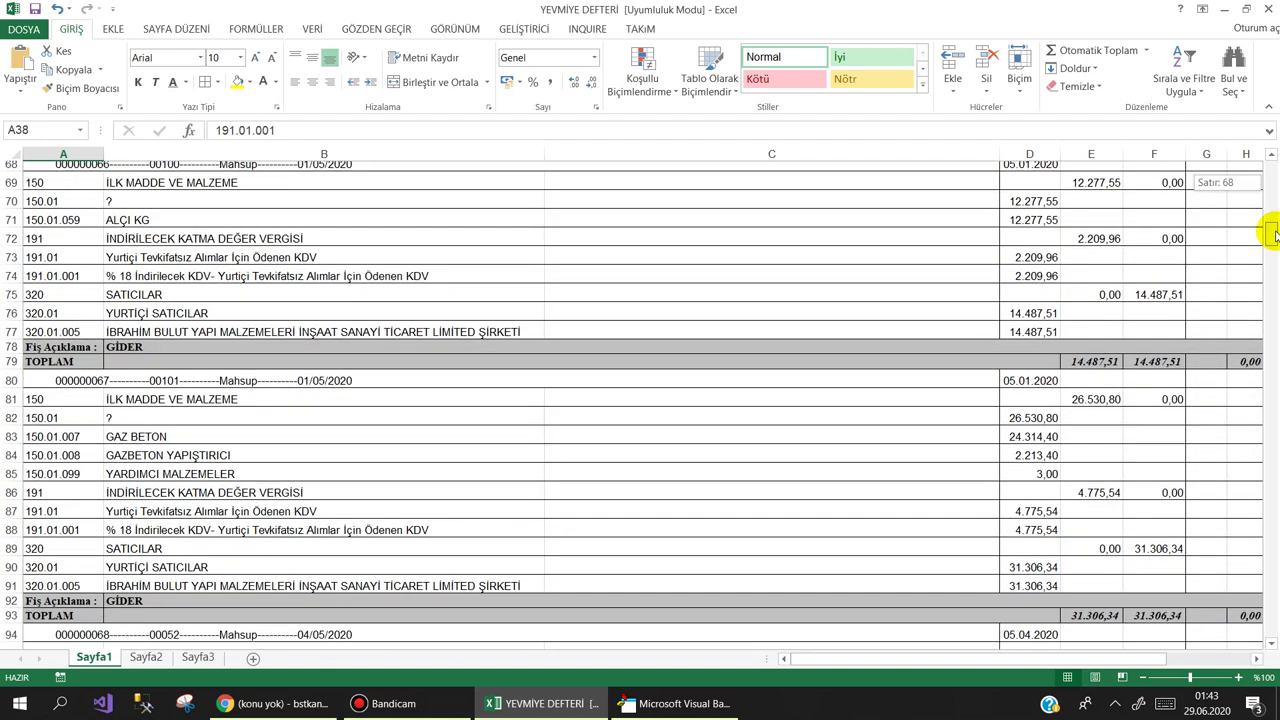
left_click_drag(1273, 235, 1273, 246)
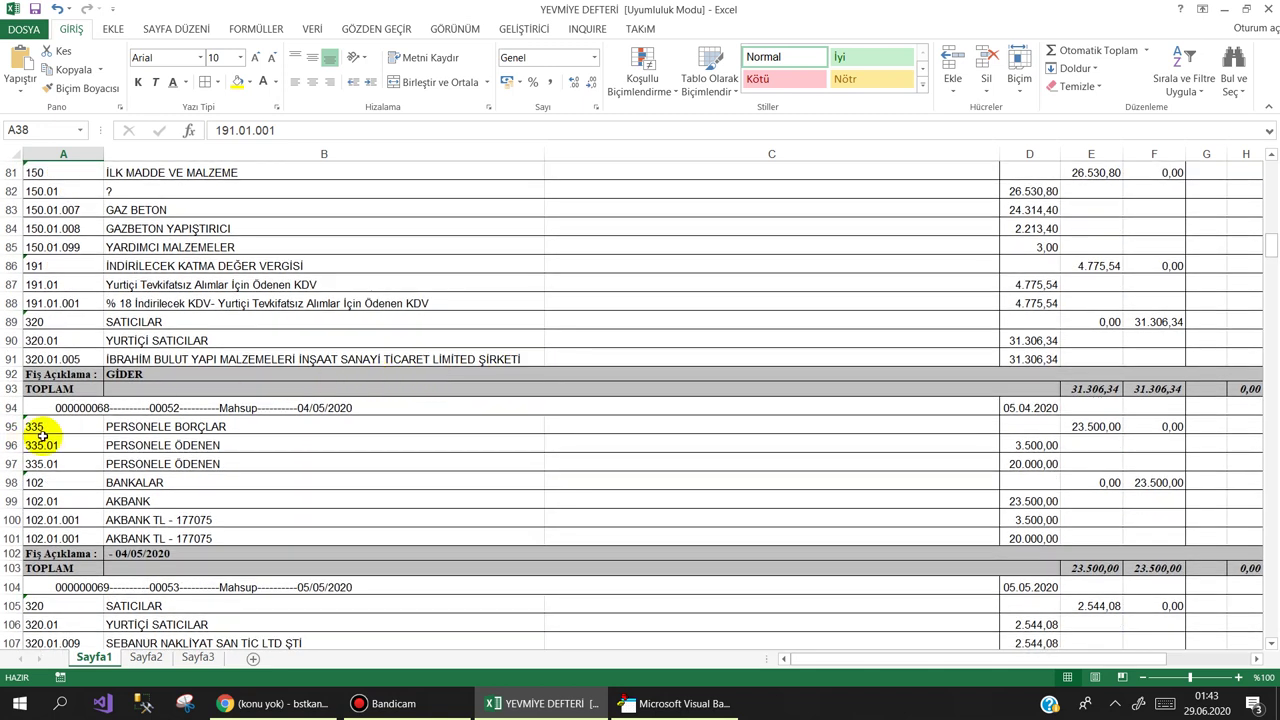
left_click(60, 429)
left_click_drag(60, 429, 58, 530)
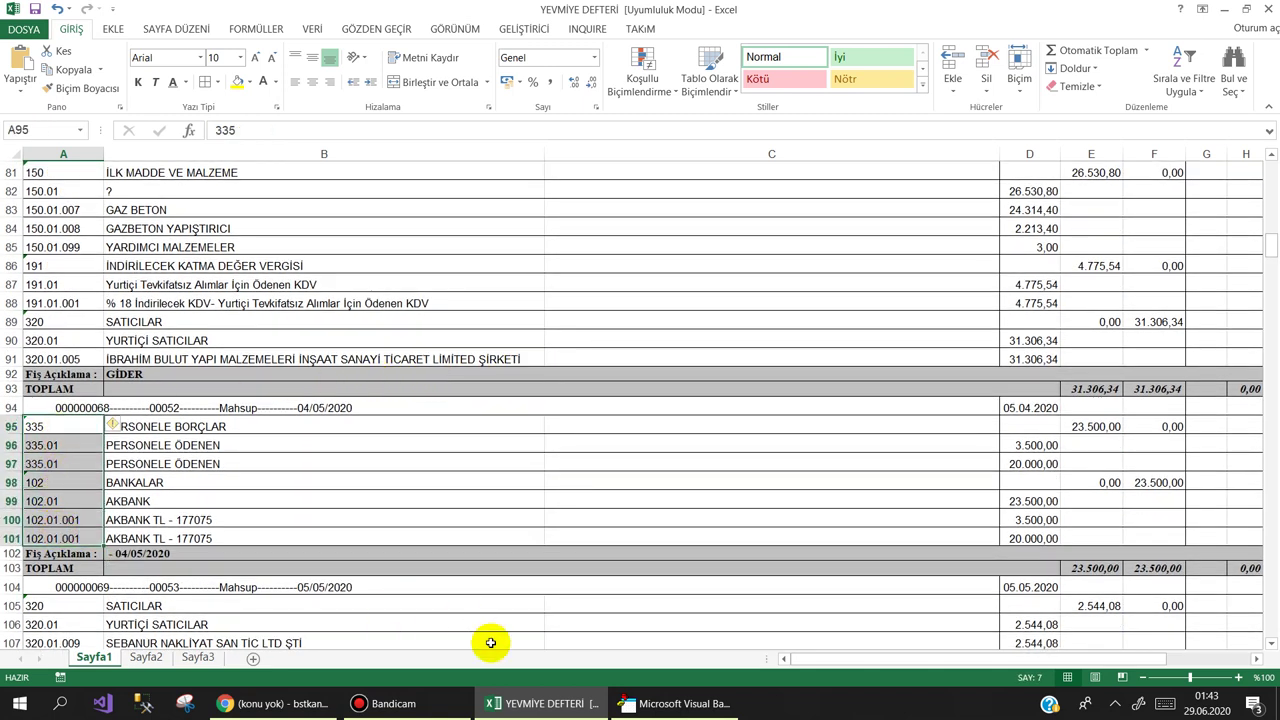
left_click(79, 389)
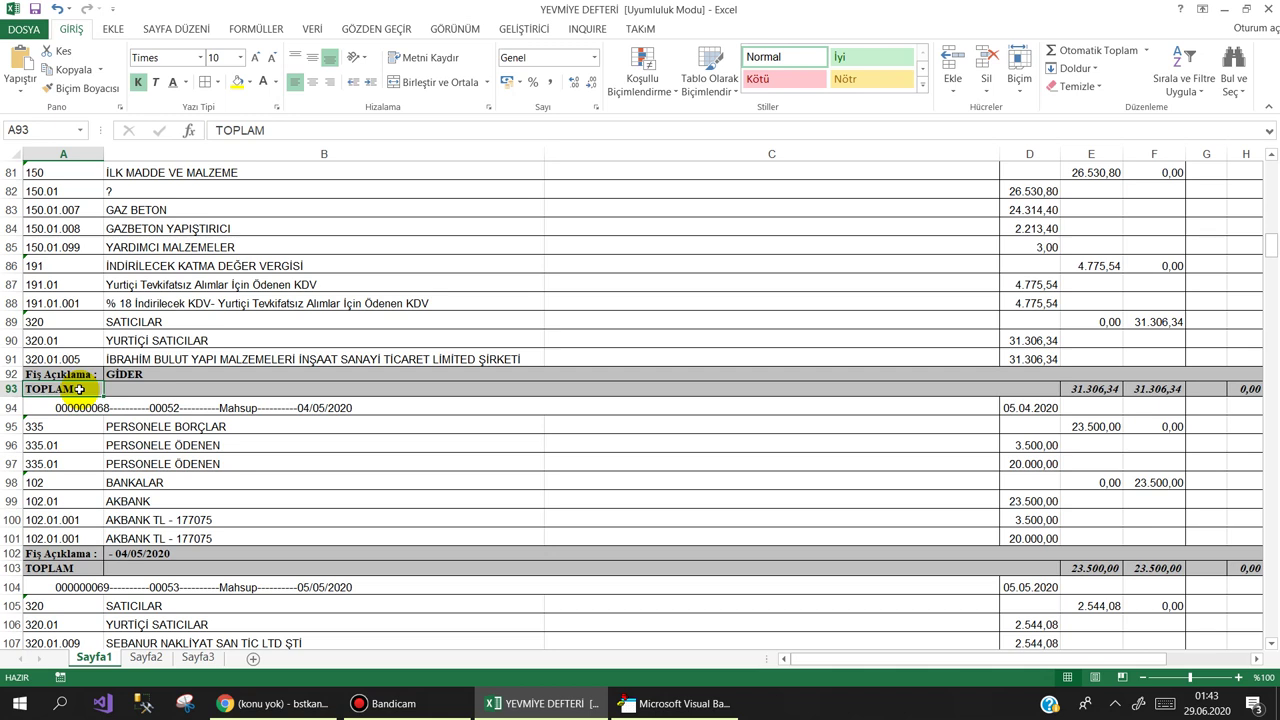
left_click(388, 703)
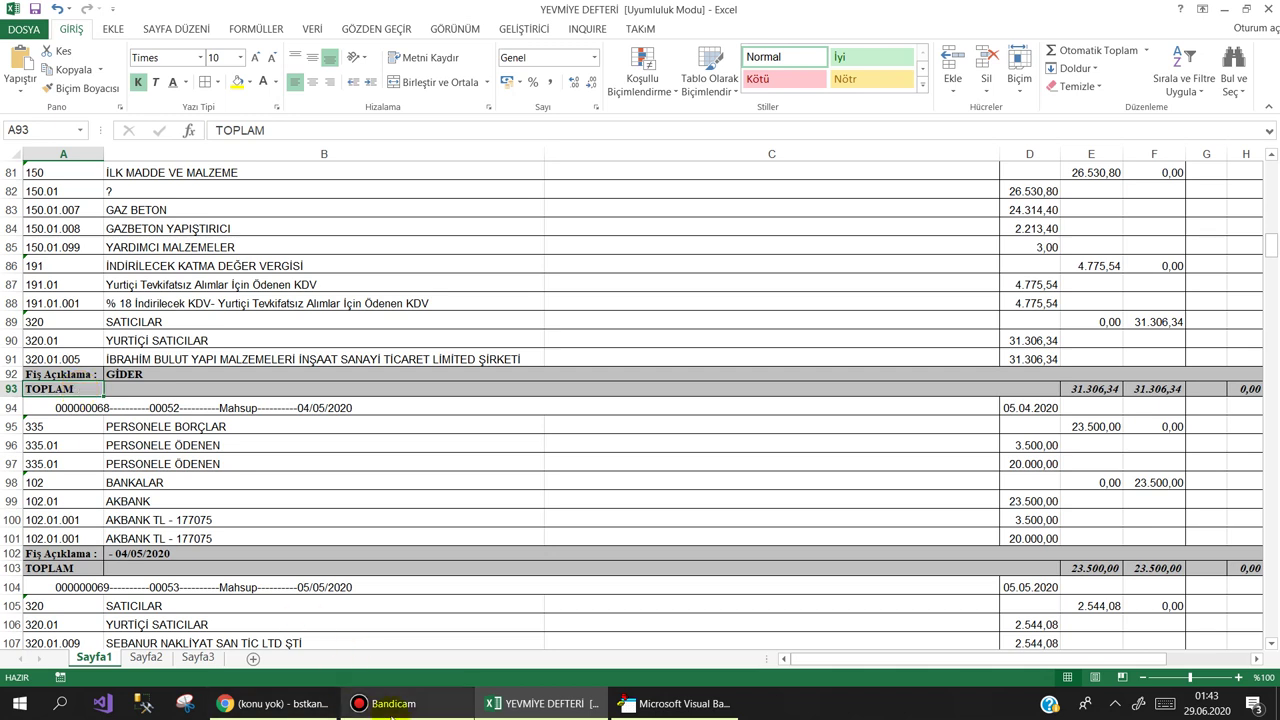
left_click(1178, 50)
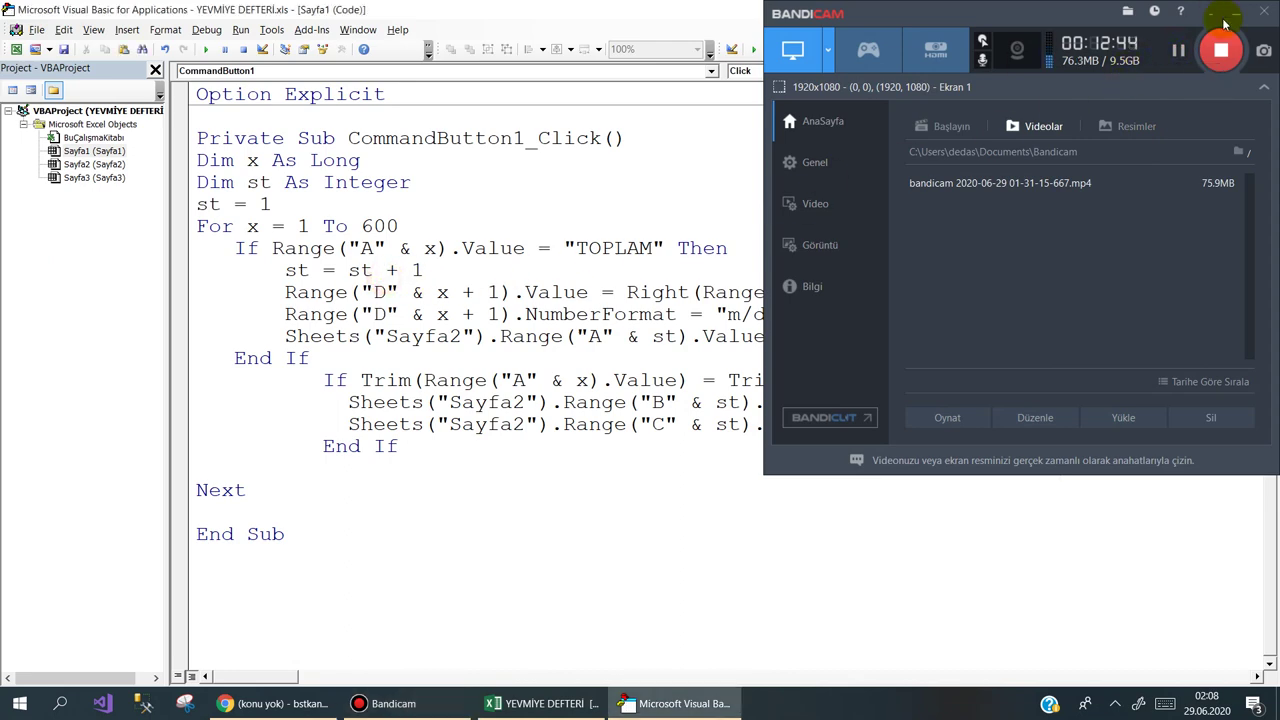
Highlight the row-counter increment line and the Right-based date extraction and formatting lines
left_click(1240, 16)
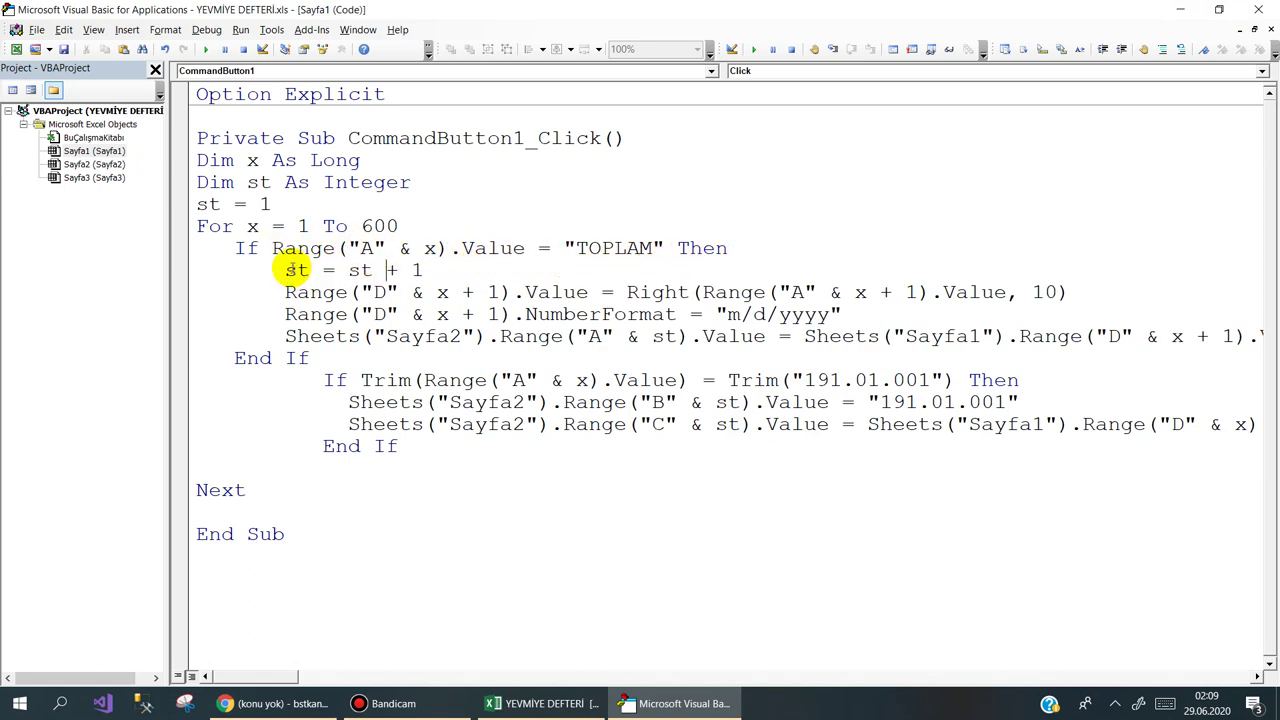
left_click_drag(287, 270, 423, 270)
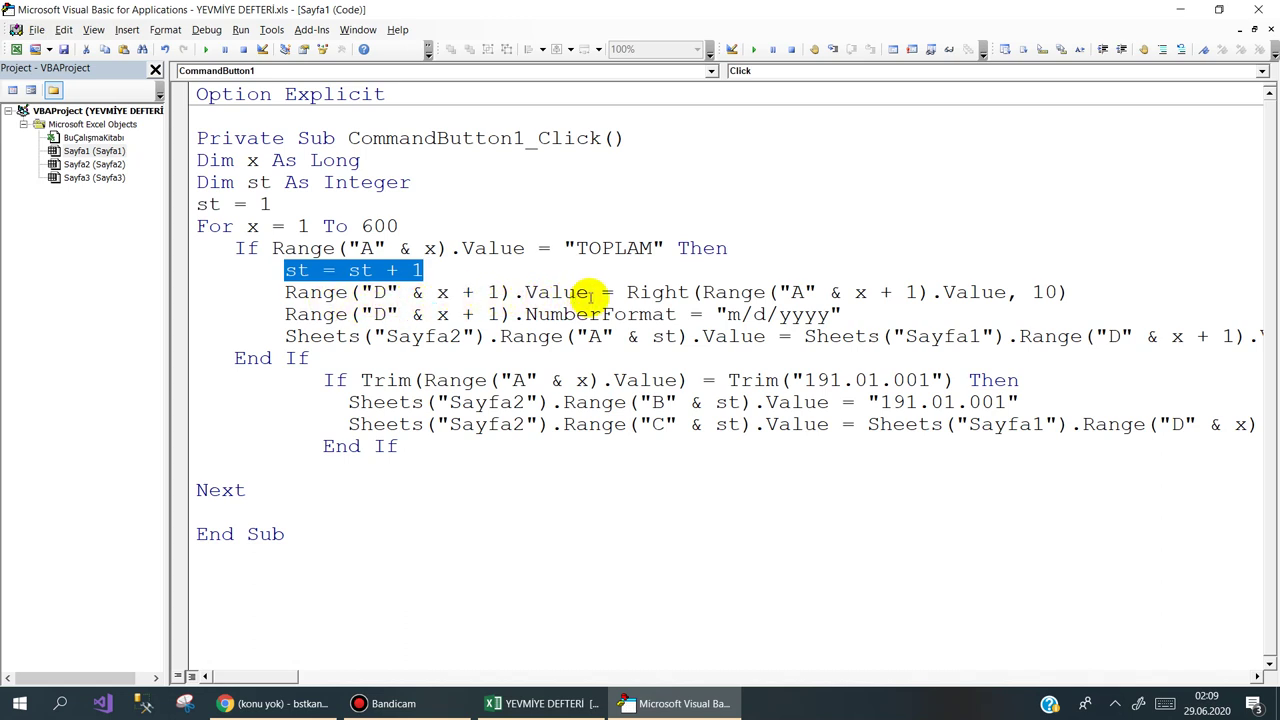
left_click_drag(627, 292, 655, 292)
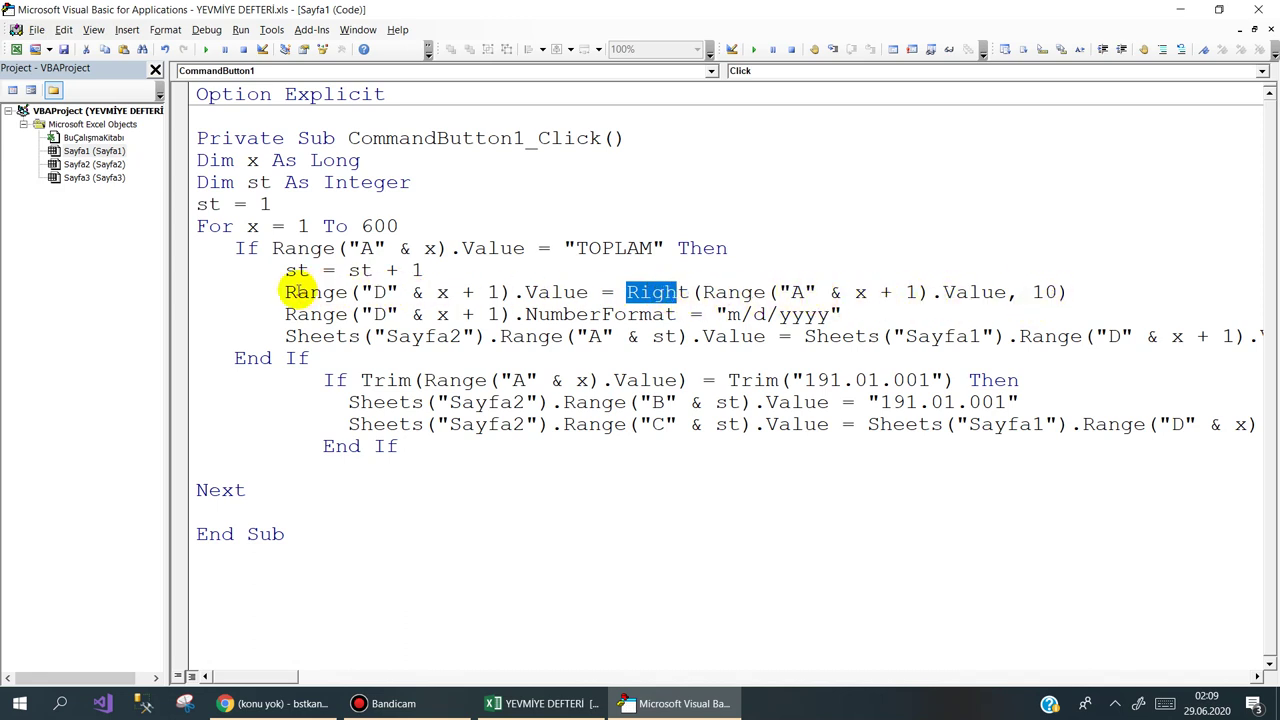
left_click_drag(283, 292, 1075, 295)
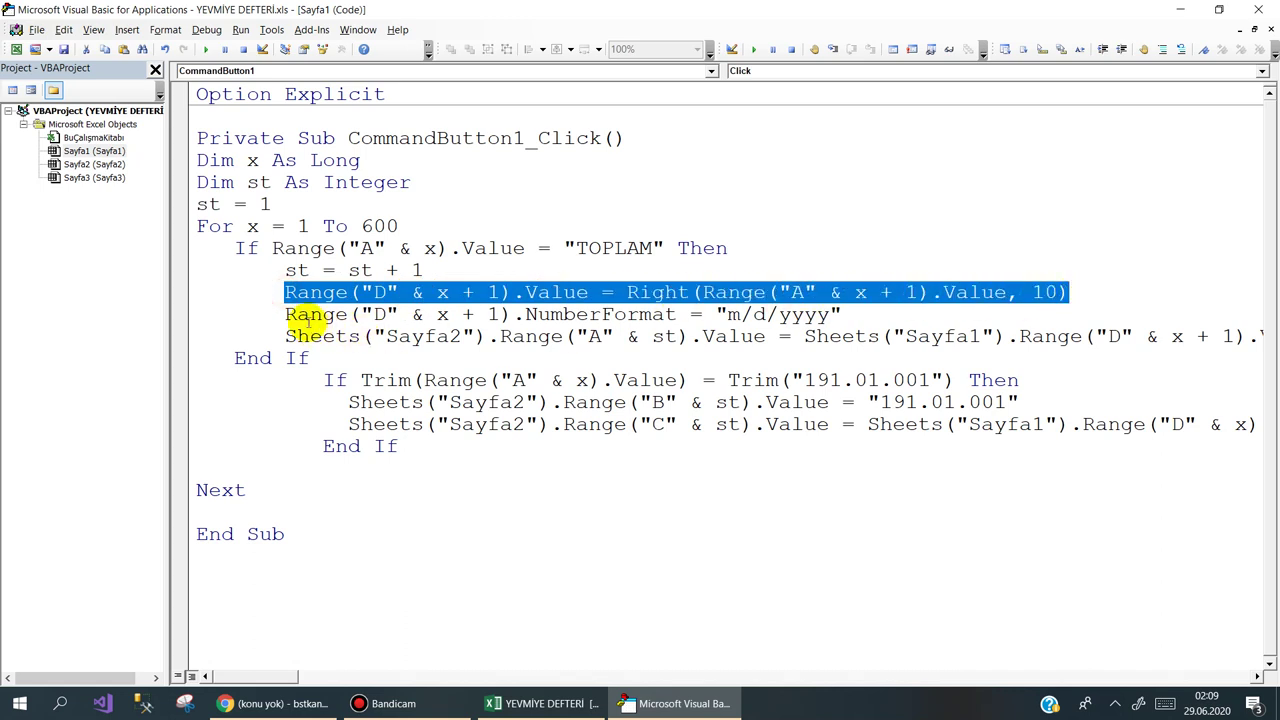
left_click_drag(284, 314, 832, 317)
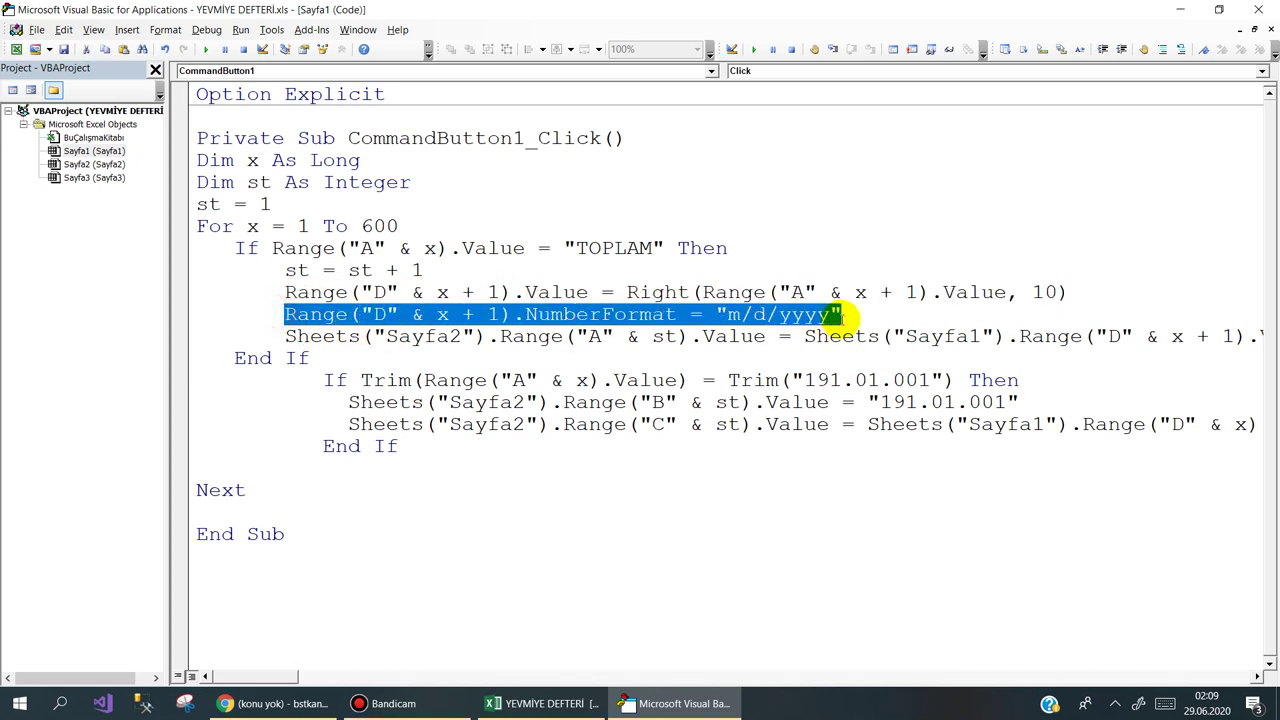
left_click(856, 315)
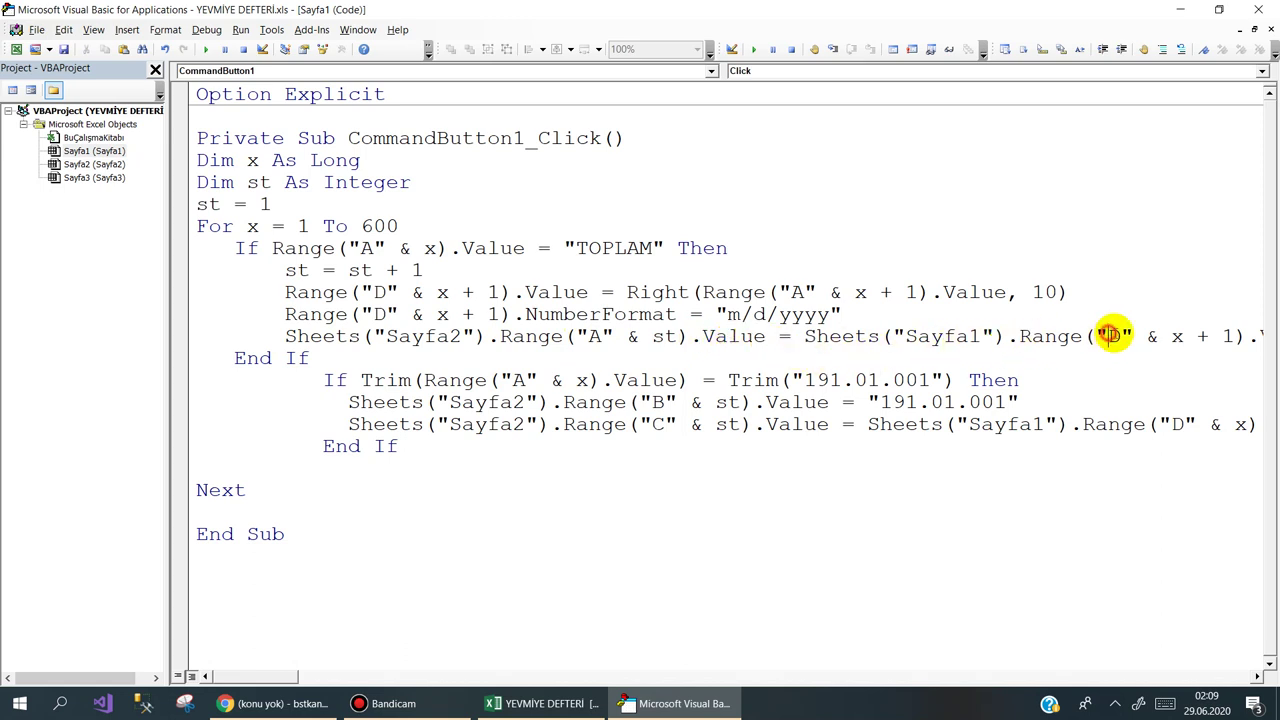
Highlight the Trim function in the code check, then bring up Excel's Sayfa1 ledger
left_click_drag(1106, 336, 1186, 343)
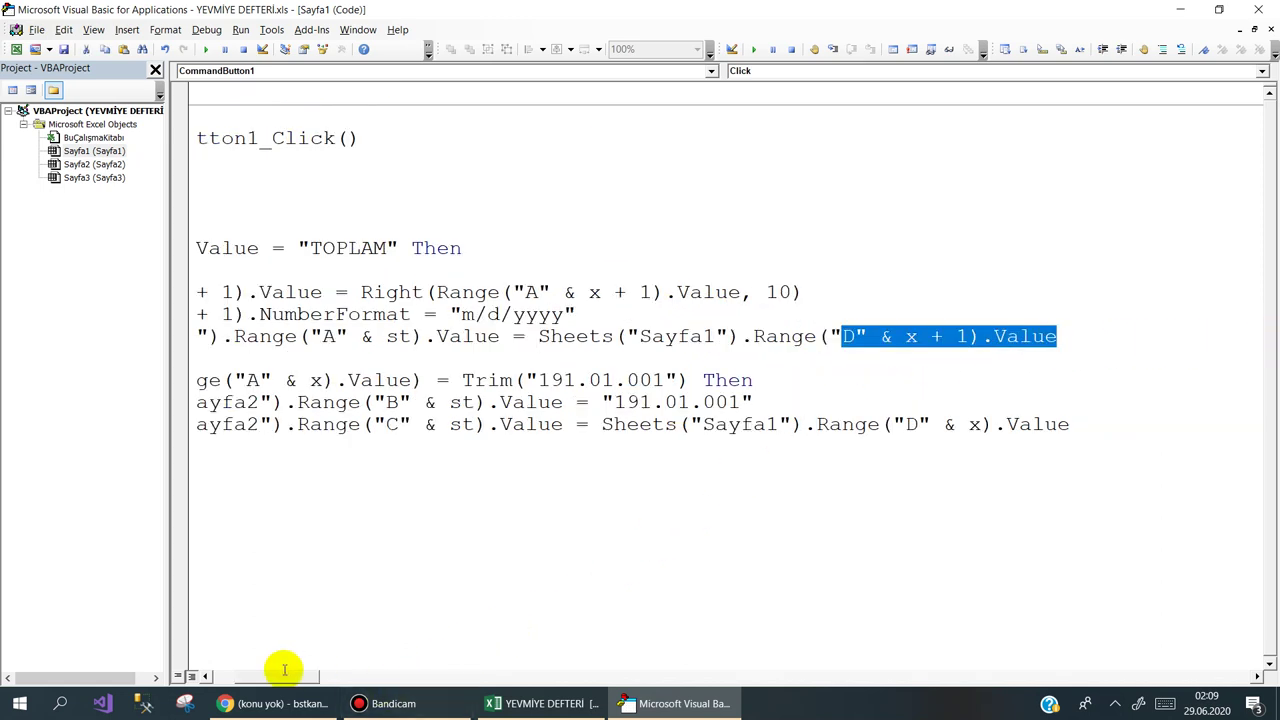
left_click_drag(285, 676, 240, 676)
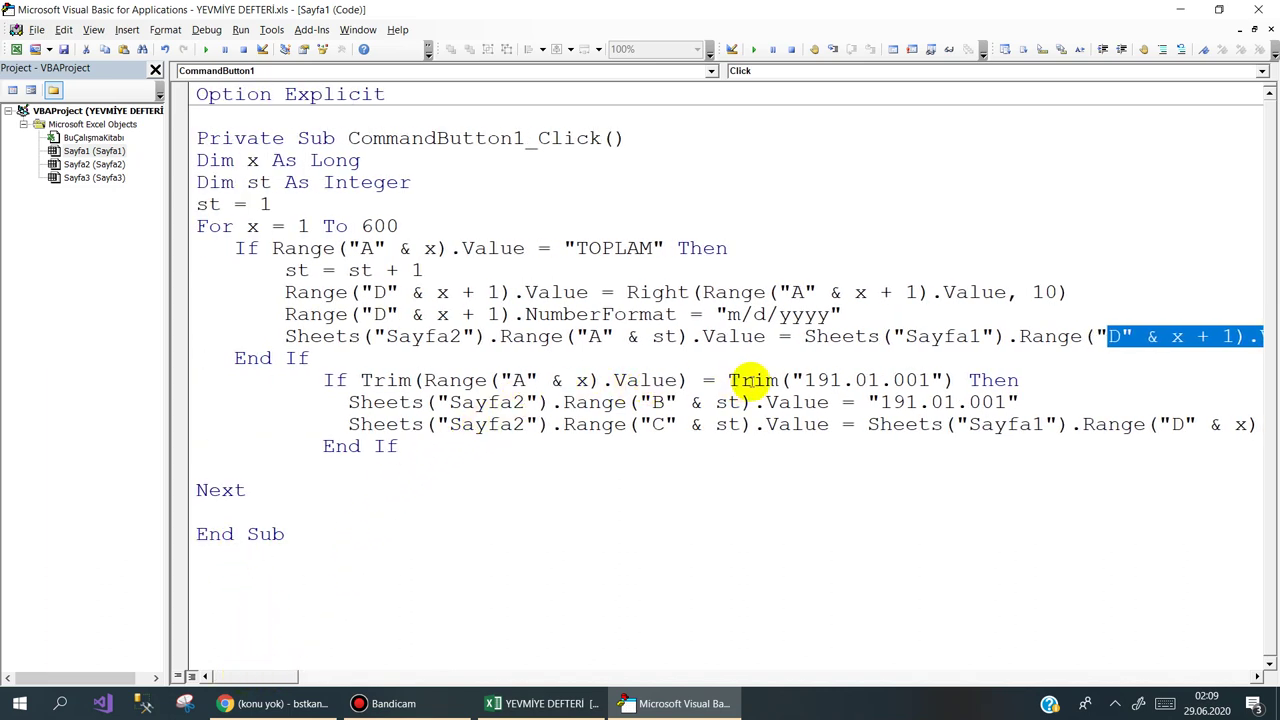
left_click_drag(729, 380, 777, 379)
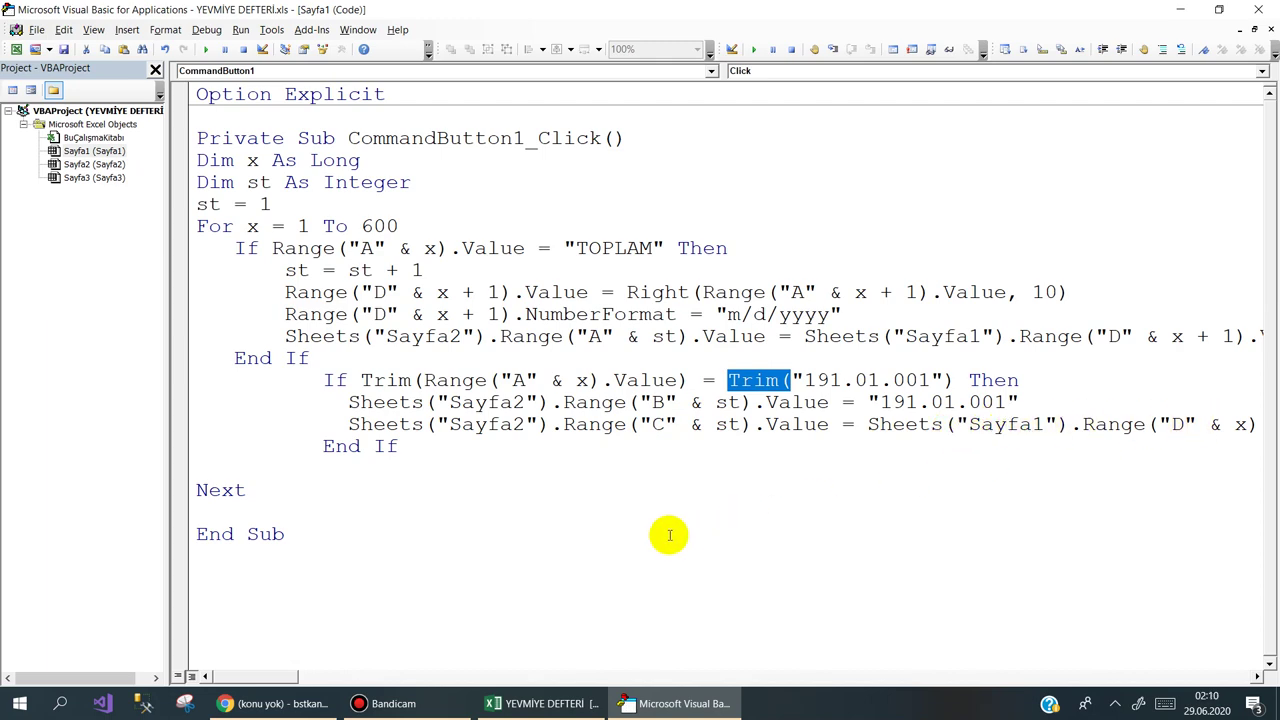
left_click(545, 703)
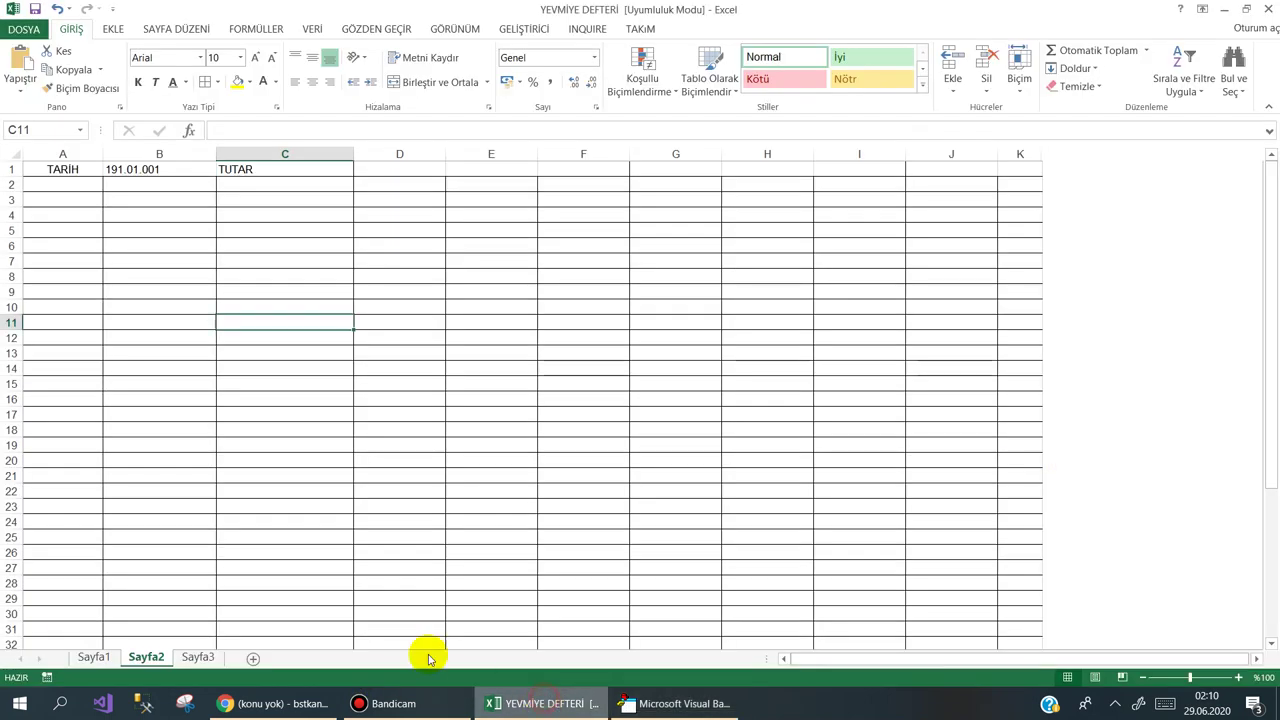
left_click(92, 657)
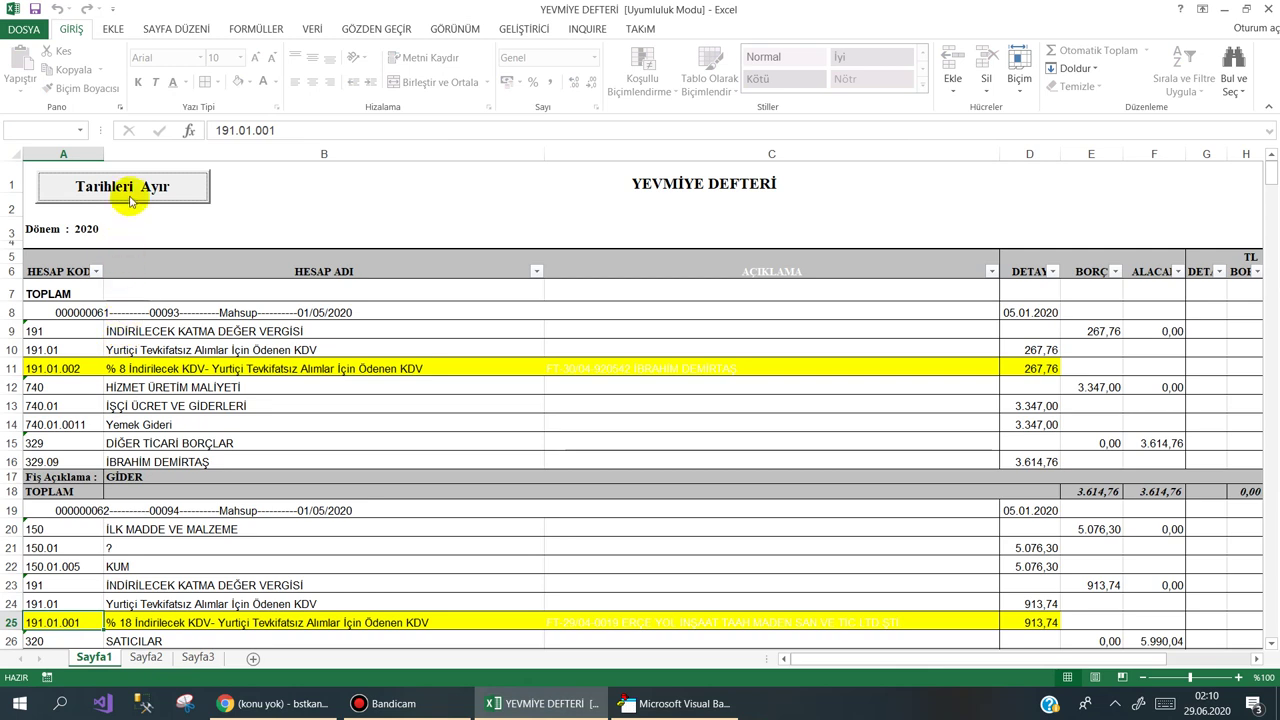
Run the Tarihleri Ayır macro and check Sayfa2 row 3: 191.01.001 with 913,74
left_click(131, 188)
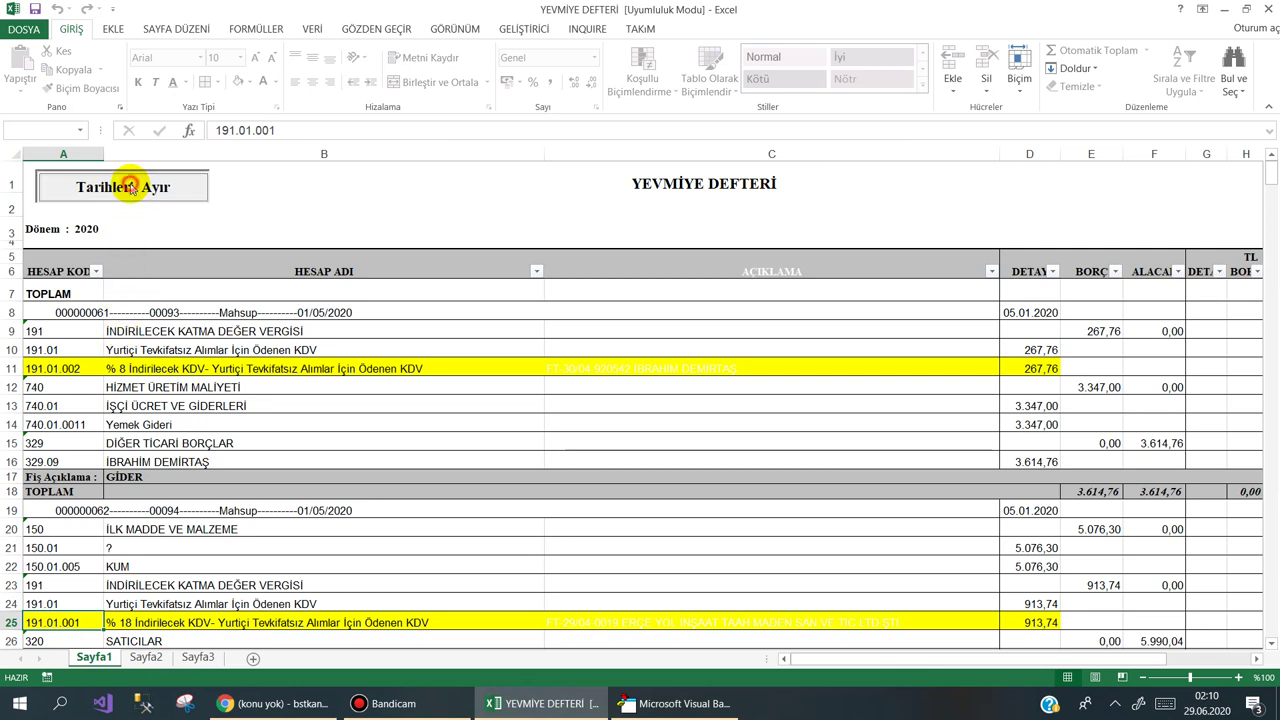
left_click(145, 659)
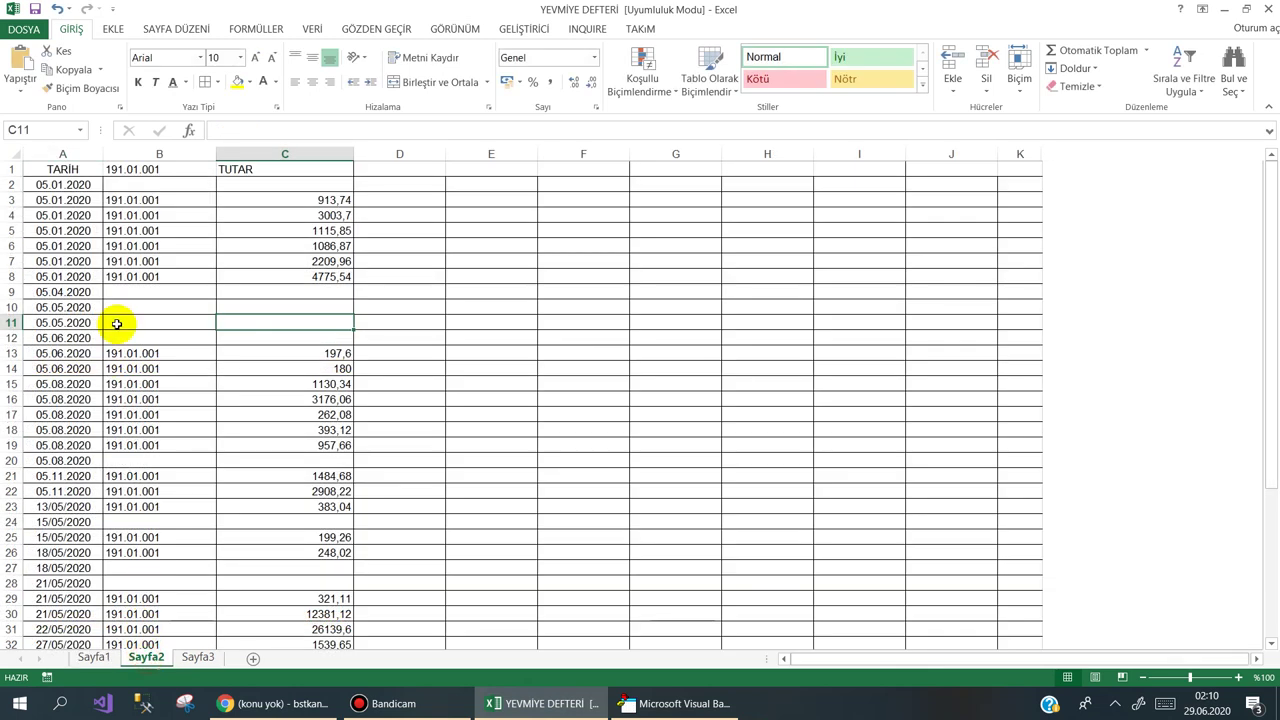
left_click_drag(1272, 291, 1272, 291)
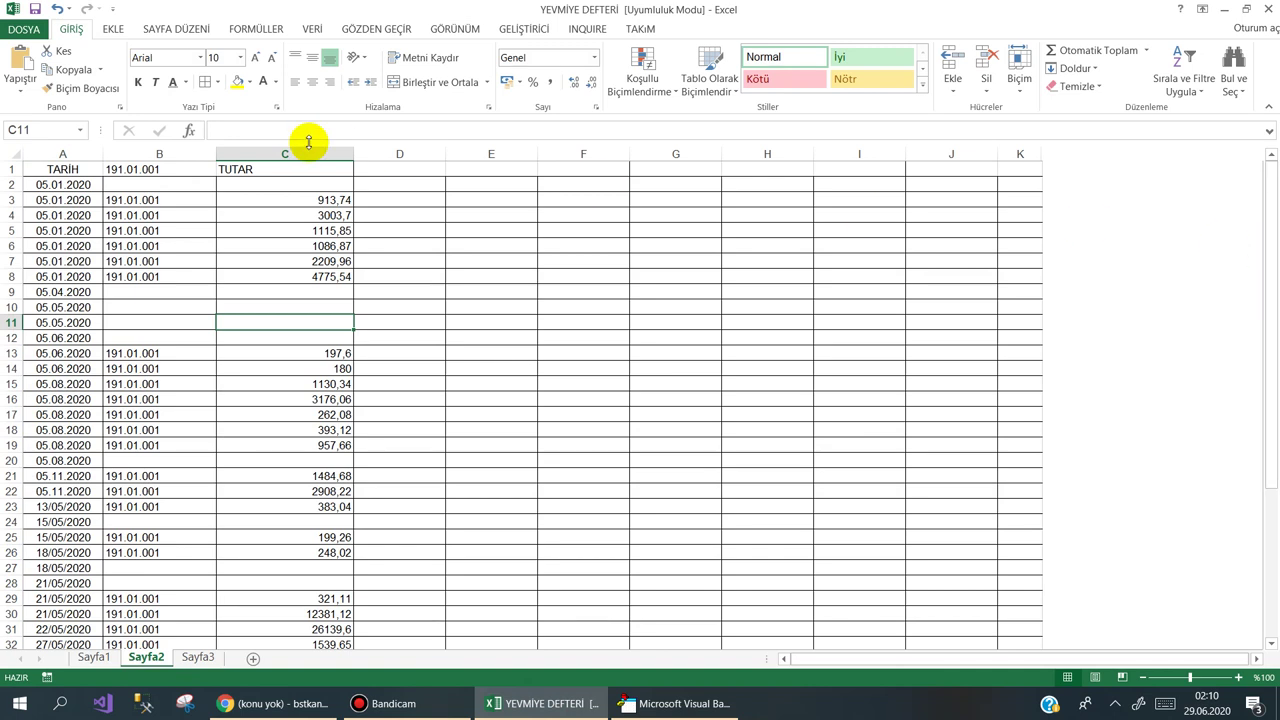
left_click(108, 199)
left_click(288, 201)
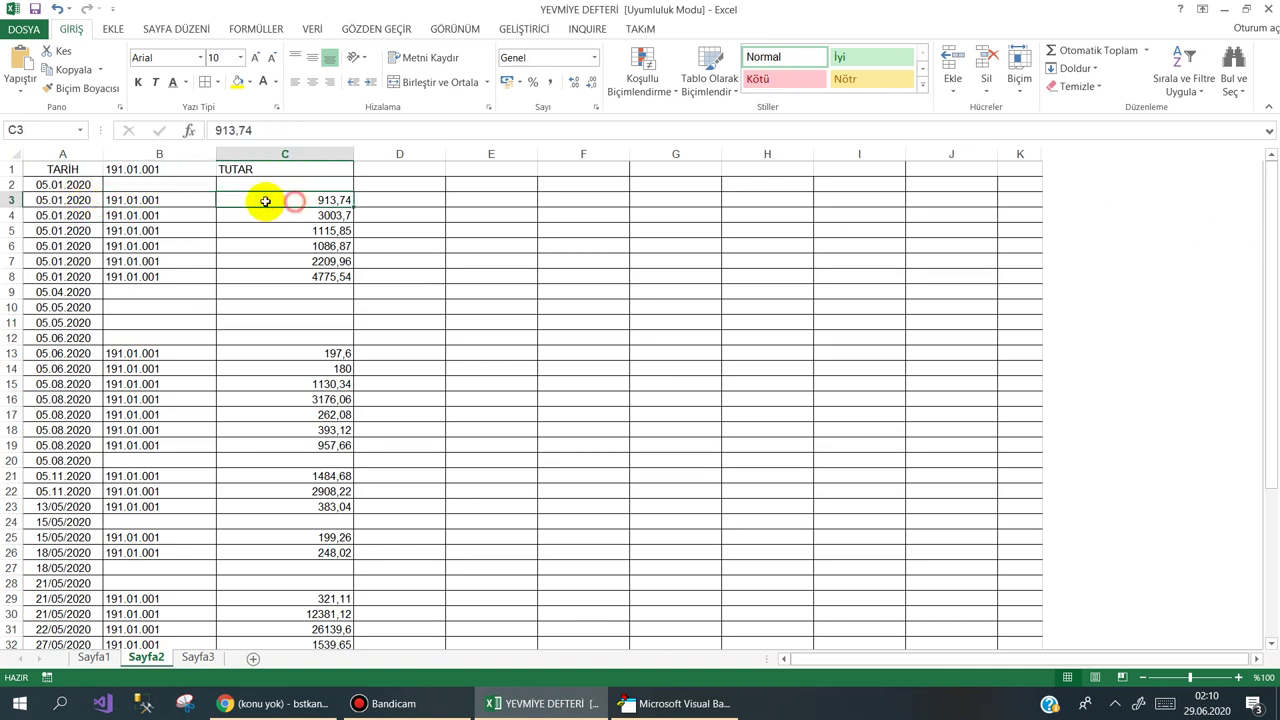
Check row 4 (191.01.001, 3003,7) and the date-only rows 9–12 on Sayfa2
left_click(131, 215)
left_click(331, 212)
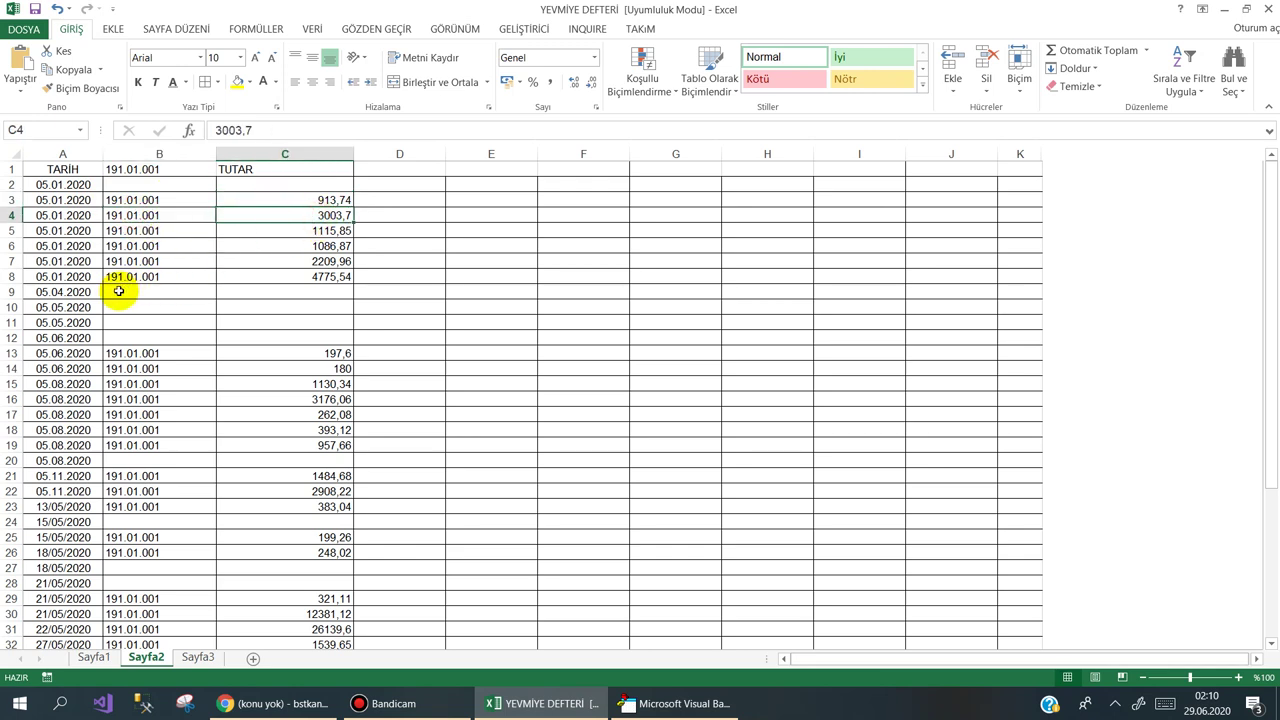
mouse_move(62, 291)
left_mouse_down()
mouse_move(309, 324)
mouse_move(306, 336)
left_mouse_up()
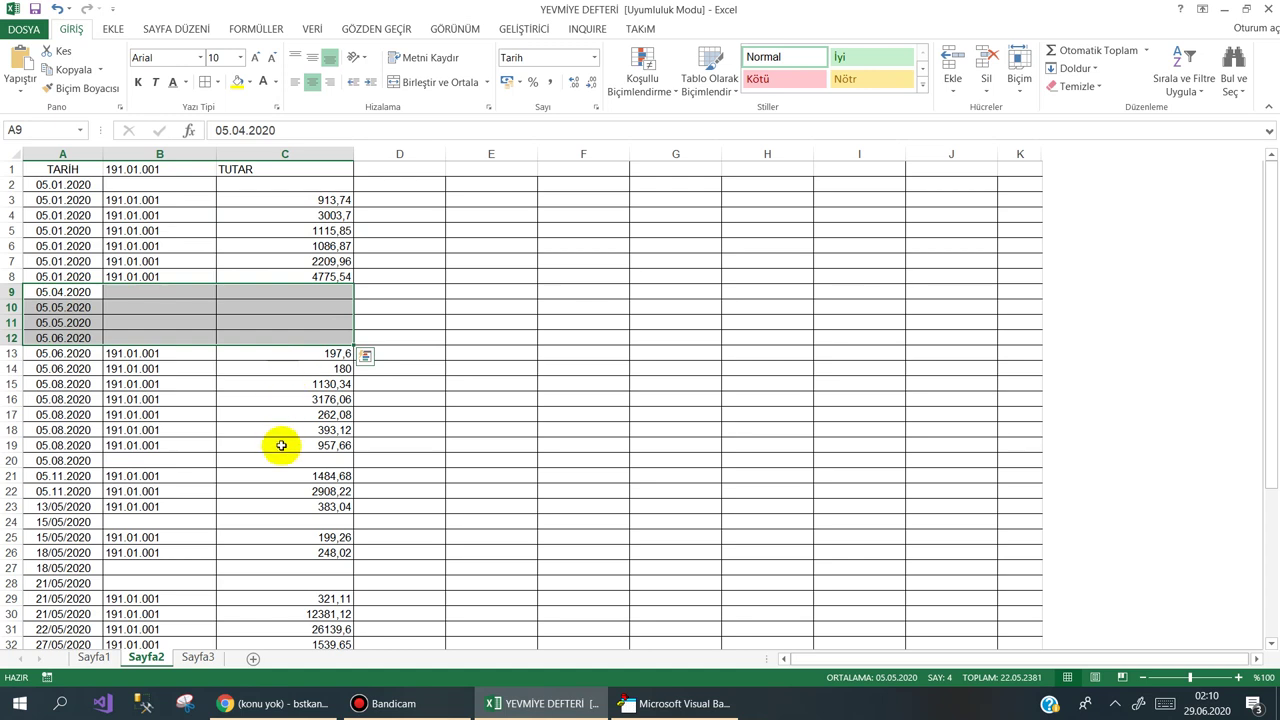
scroll(280, 443, "down", 6)
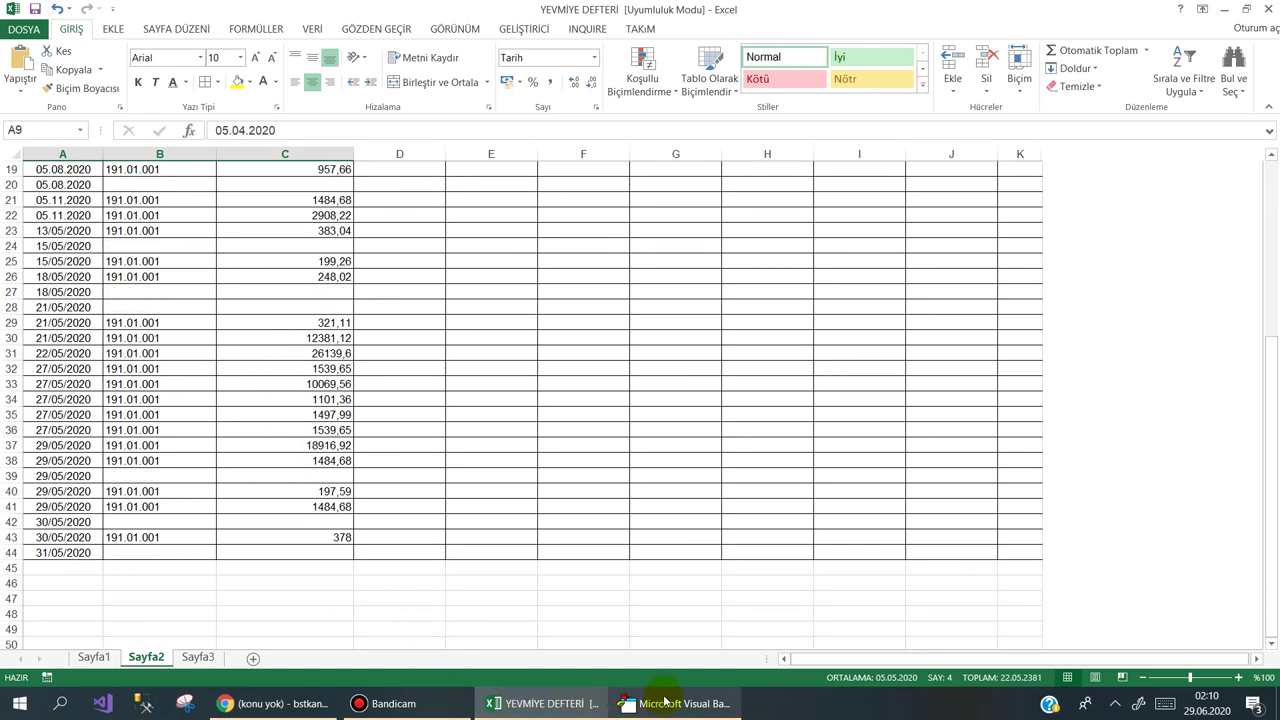
left_click(668, 703)
Comment out the If Trim("191.01.001") block with the Comment Block button
left_click(730, 462)
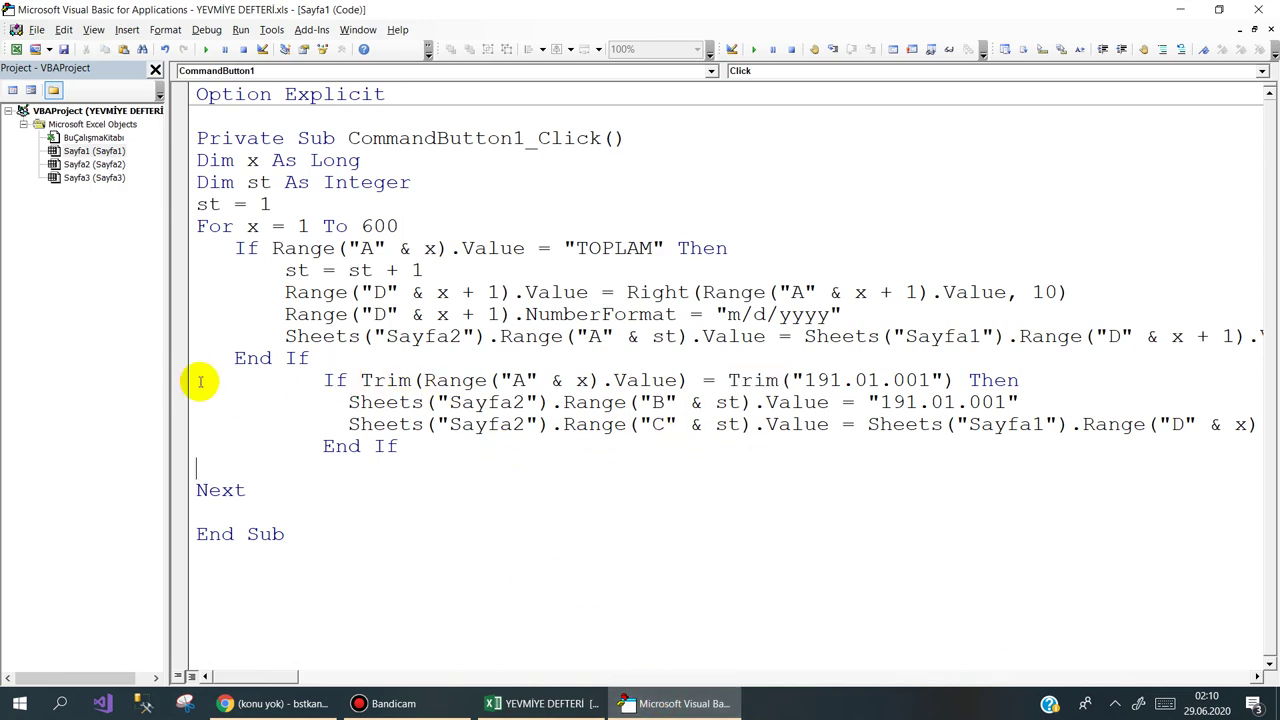
left_click_drag(186, 386, 184, 458)
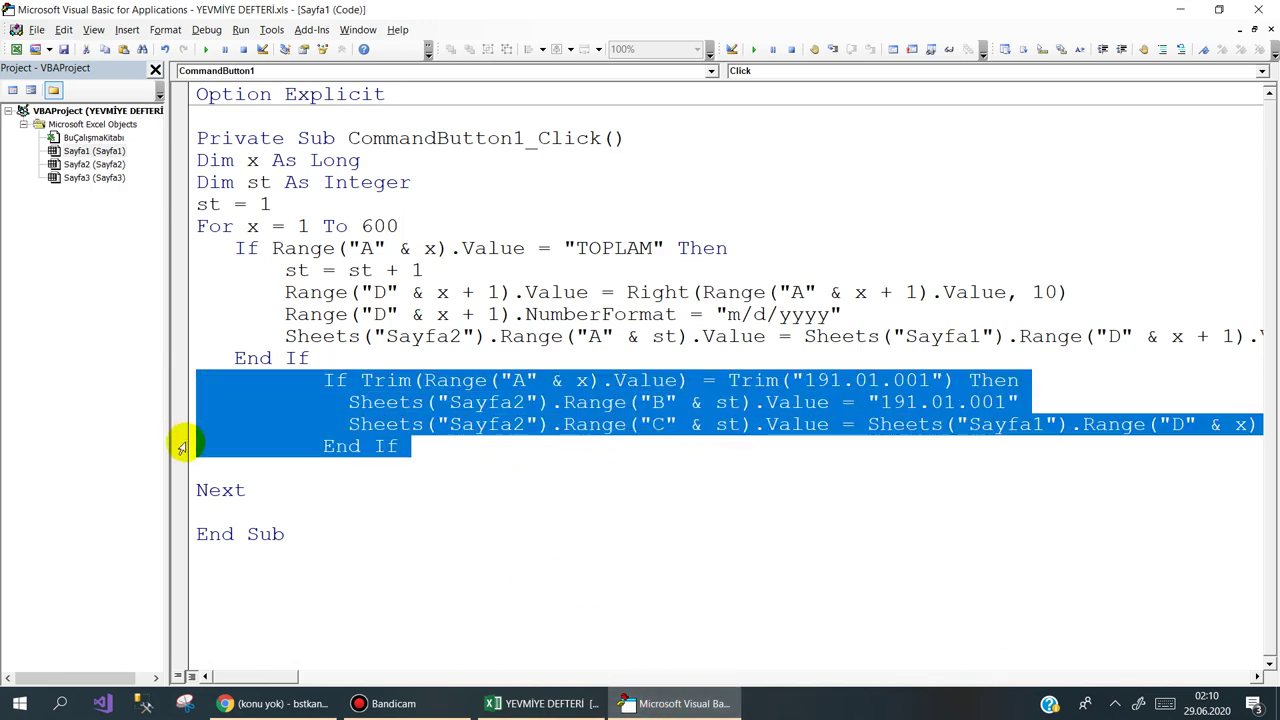
left_click(1163, 52)
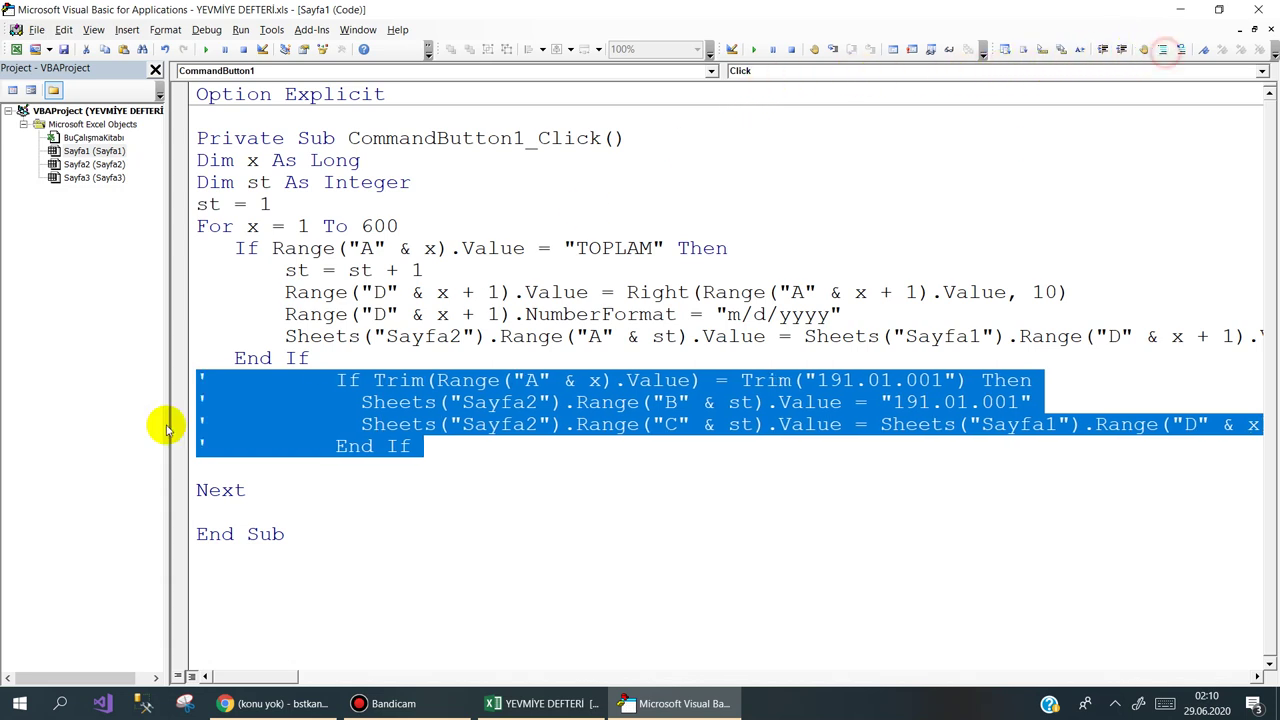
left_click(300, 490)
left_click(318, 360)
left_click_drag(255, 343, 170, 248)
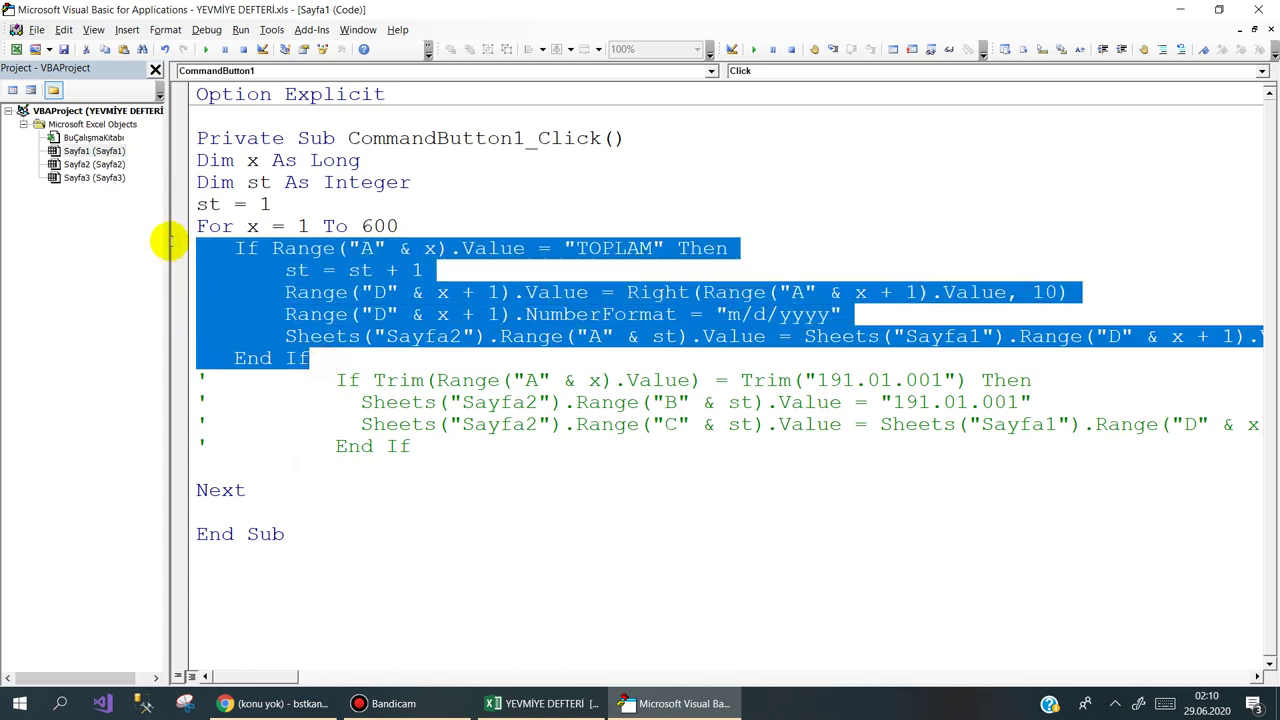
left_click(553, 704)
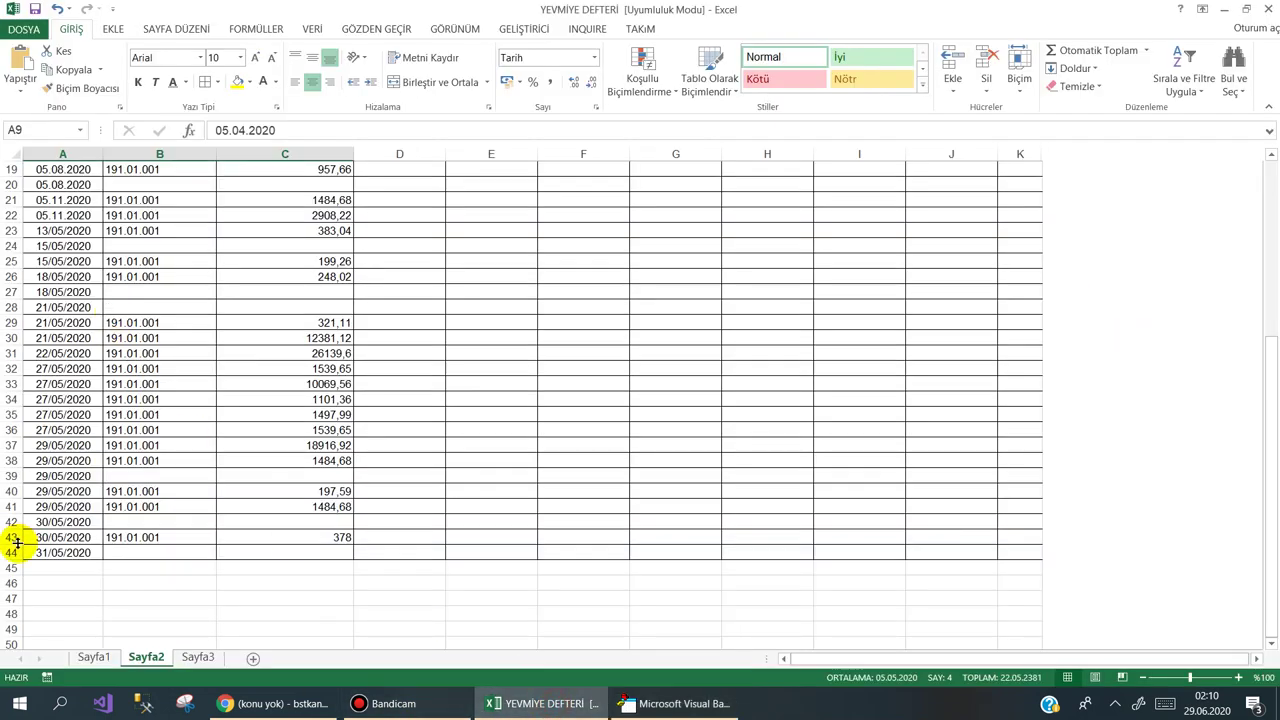
Clear the old results from Sayfa2 rows 2–44, keeping the header row
left_click_drag(14, 552, 4, 76)
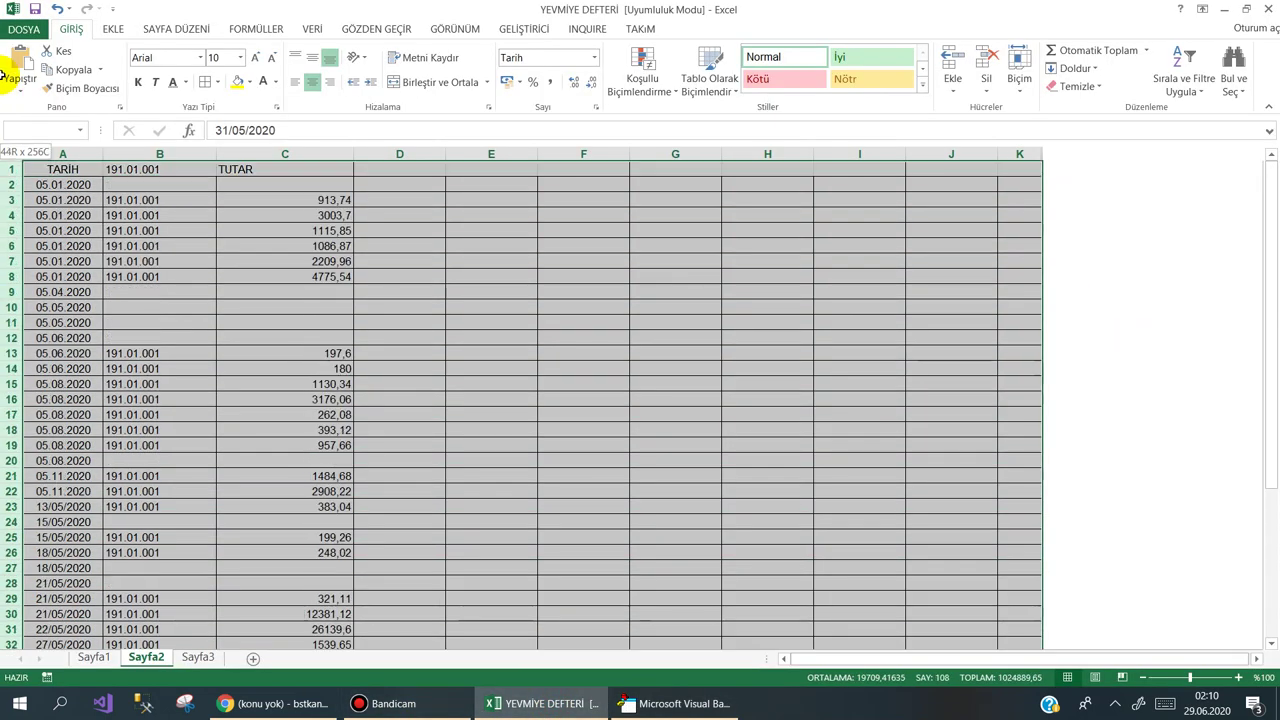
left_click_drag(4, 171, 4, 189)
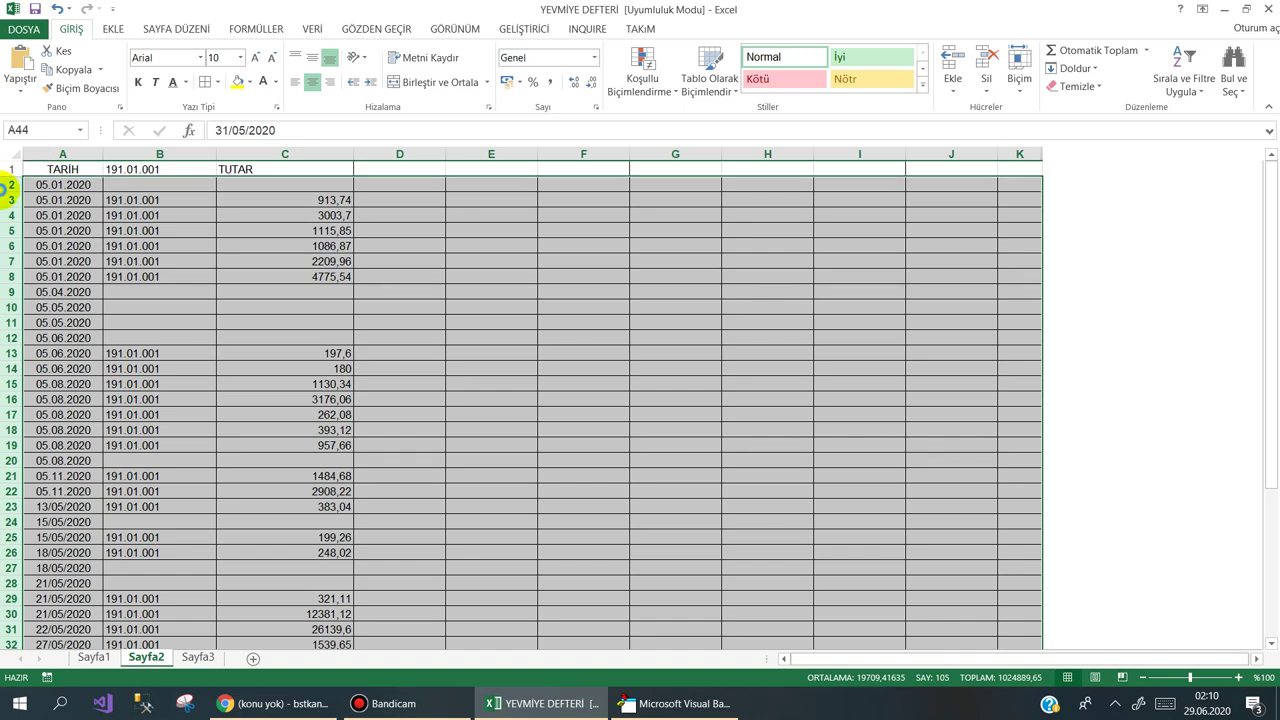
key("Delete")
scroll(43, 229, "down", 9)
left_click_drag(1268, 466, 1270, 190)
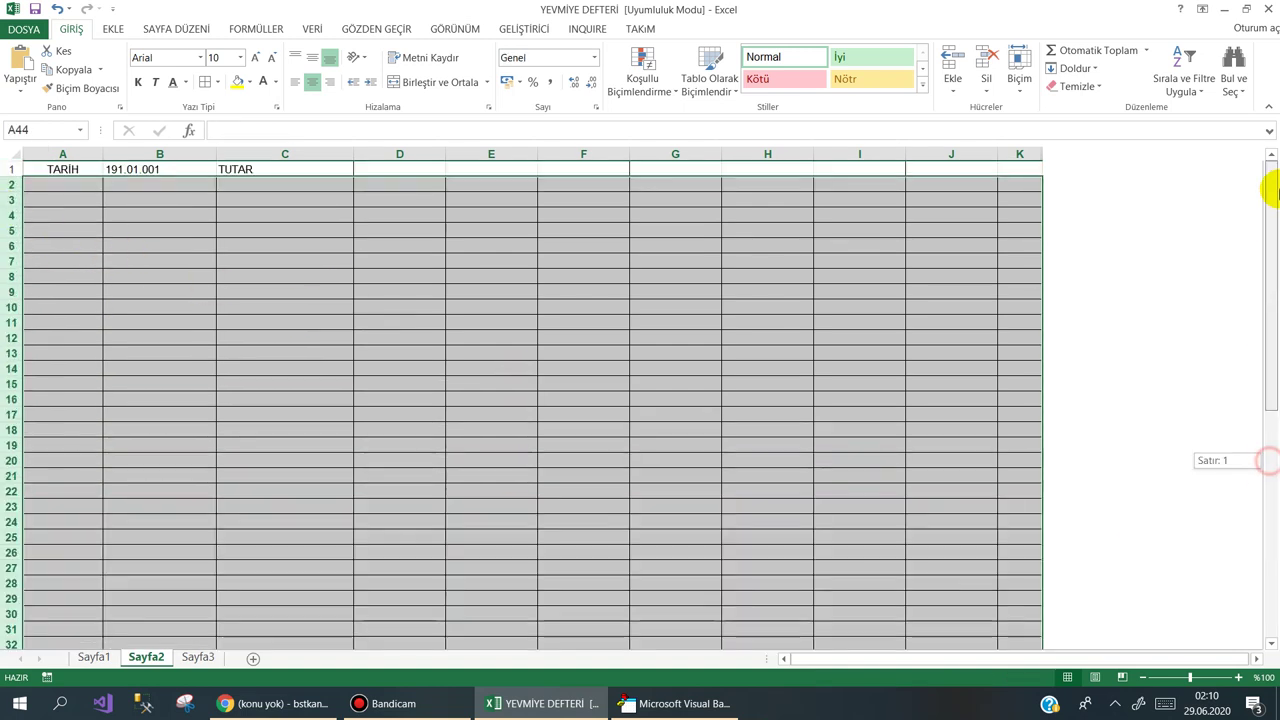
left_click(586, 257)
Rerun Tarihleri Ayır on Sayfa1 and confirm Sayfa2 now holds only dates down to row 44
left_click(84, 660)
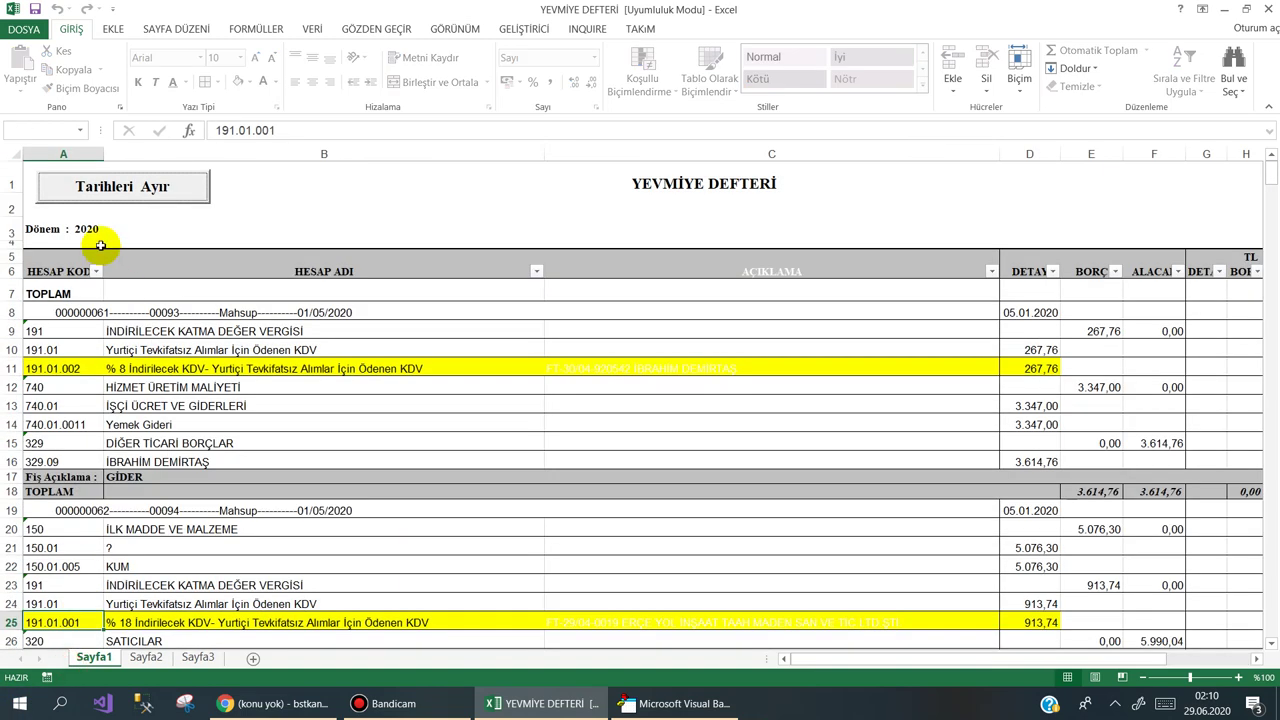
left_click(127, 190)
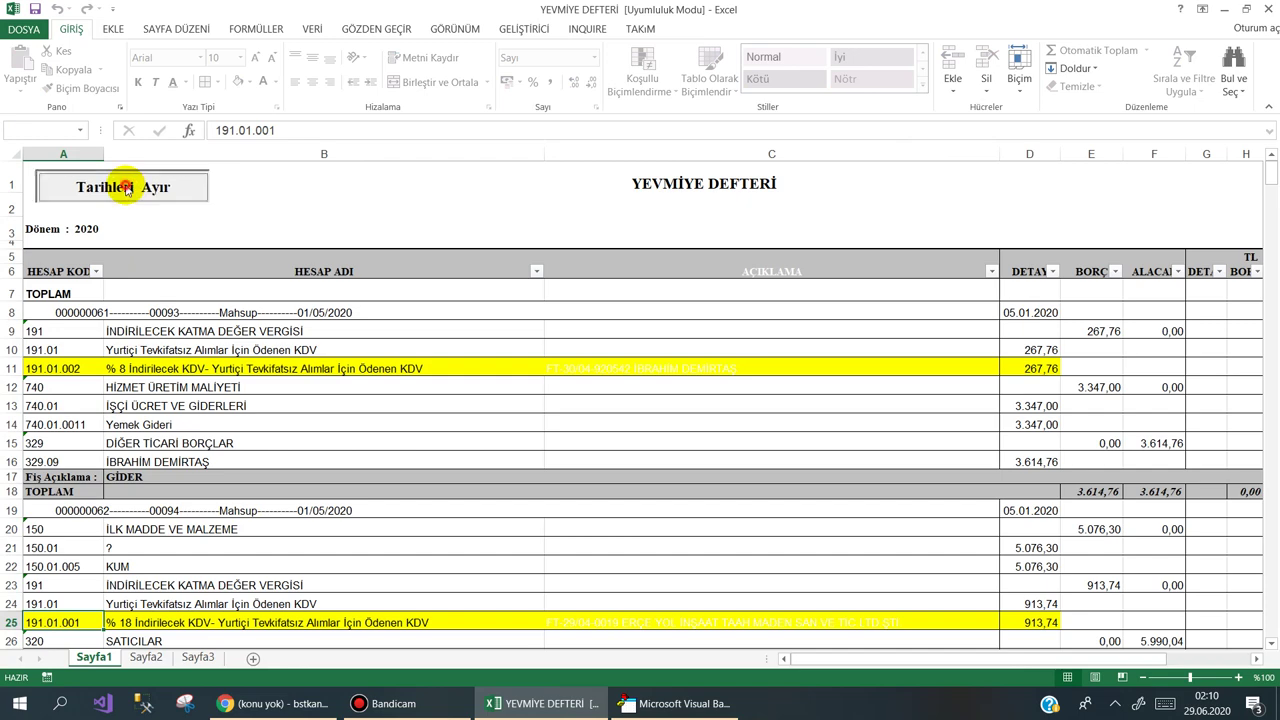
left_click(145, 658)
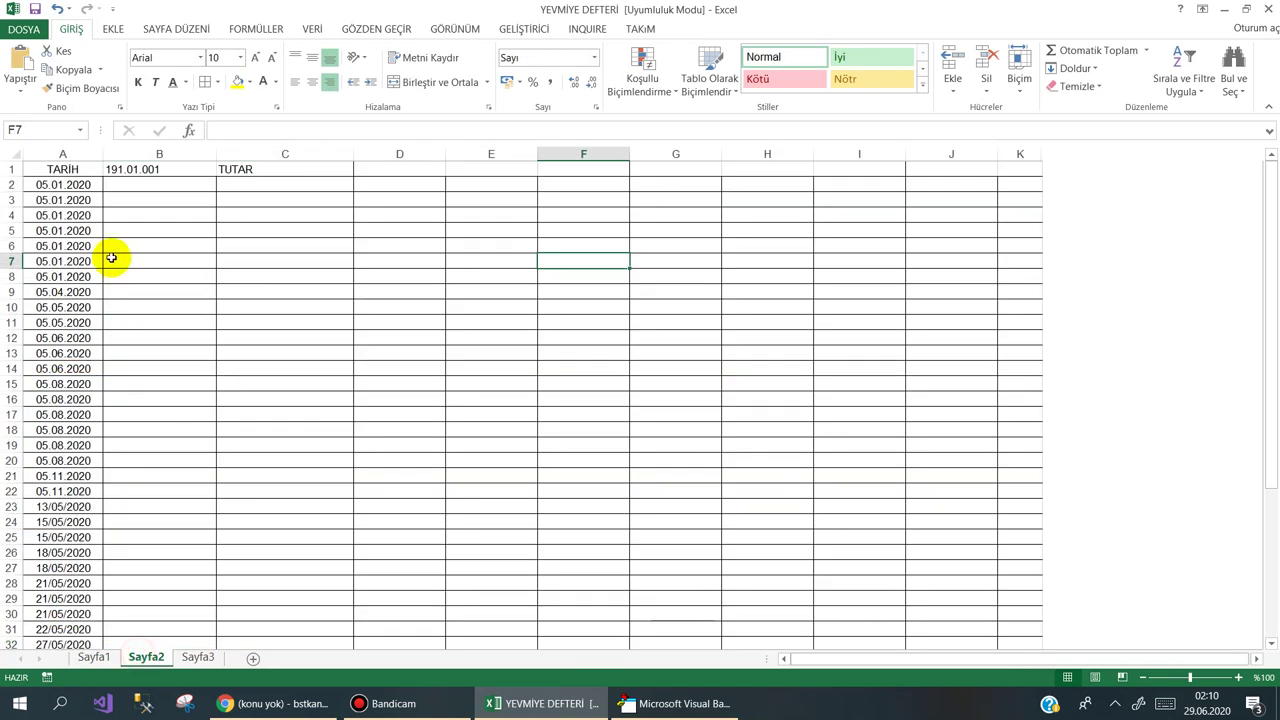
left_click_drag(62, 187, 42, 687)
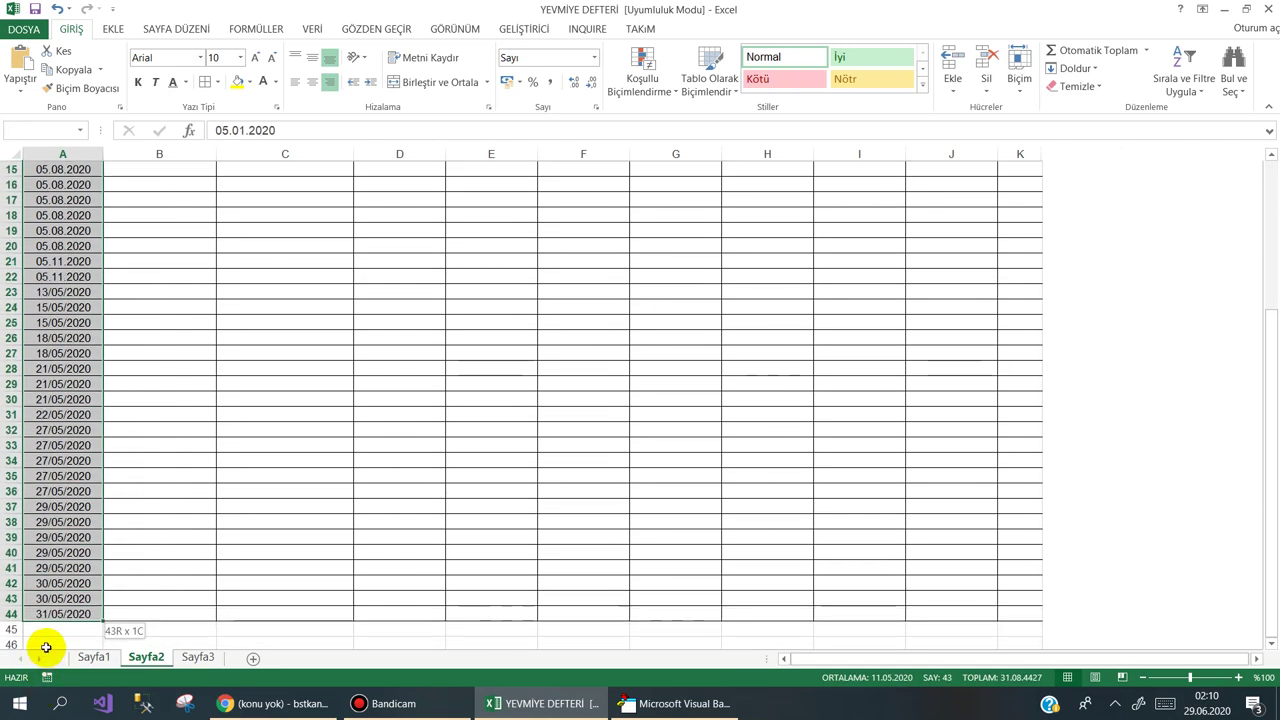
left_click_drag(42, 687, 50, 613)
Glance at the commented-out If block in the VBA editor and return to the ledger
left_click(91, 660)
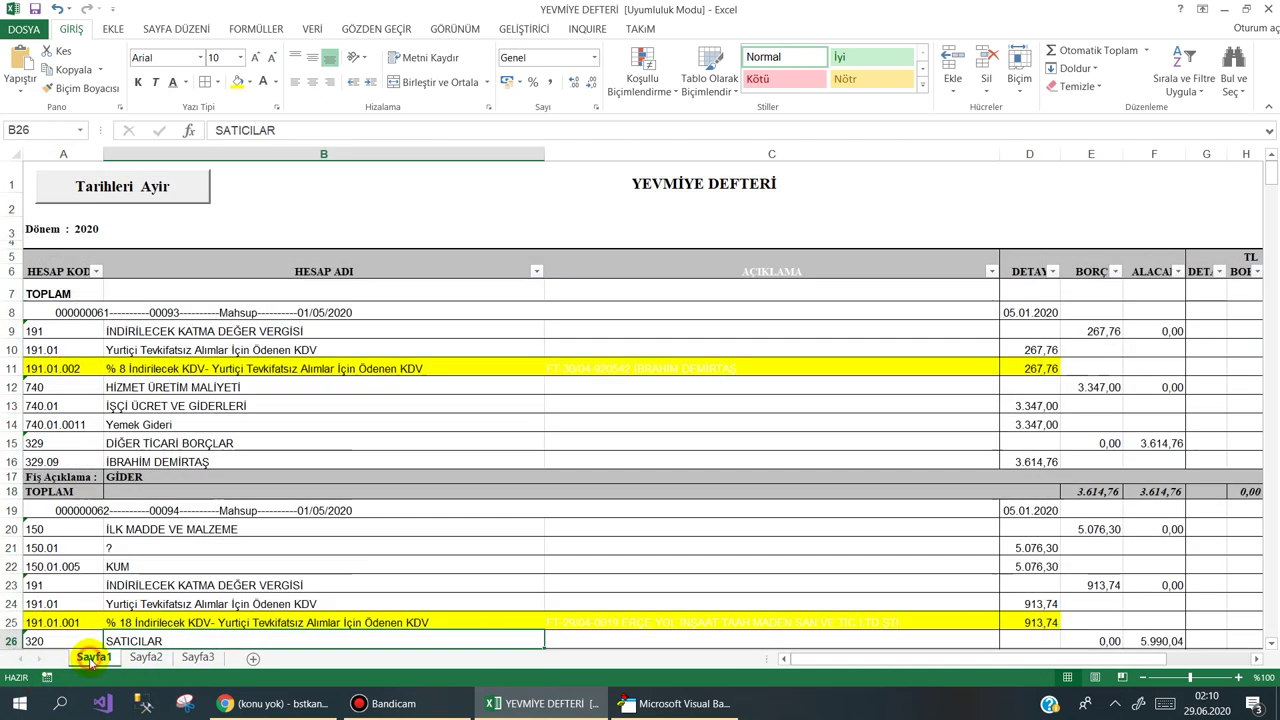
left_click(676, 703)
left_click(298, 455)
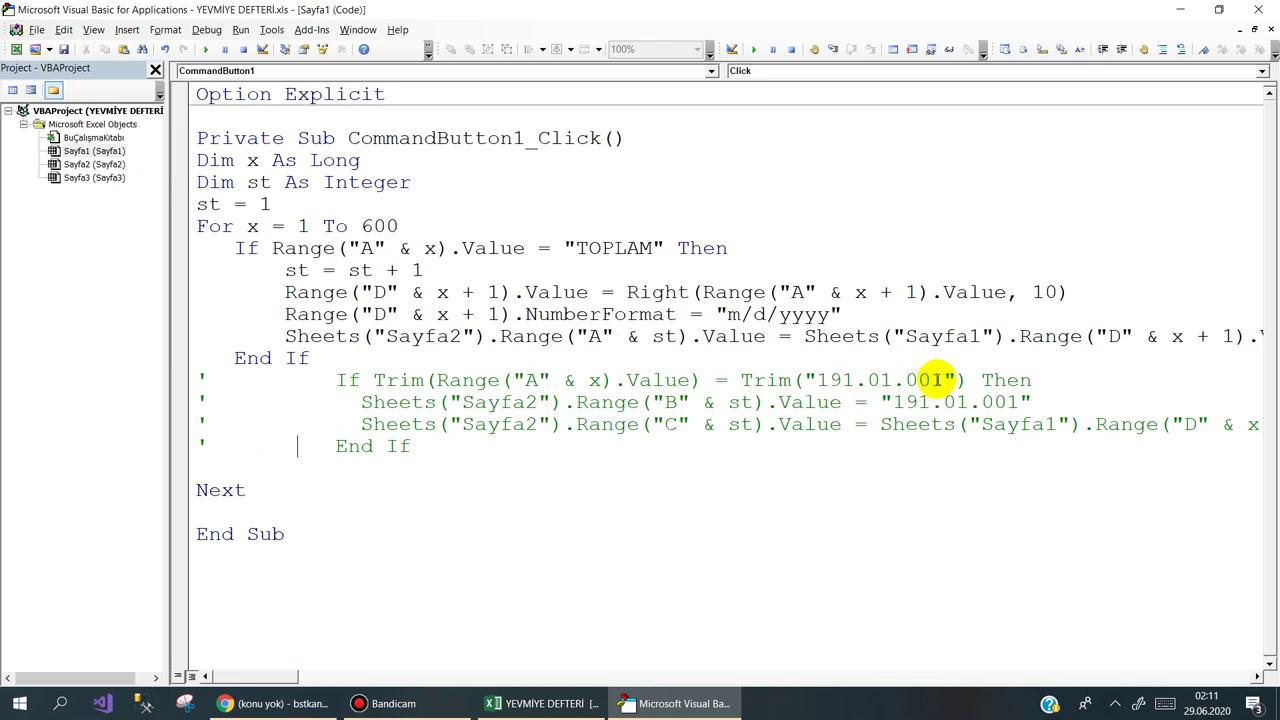
left_click(495, 703)
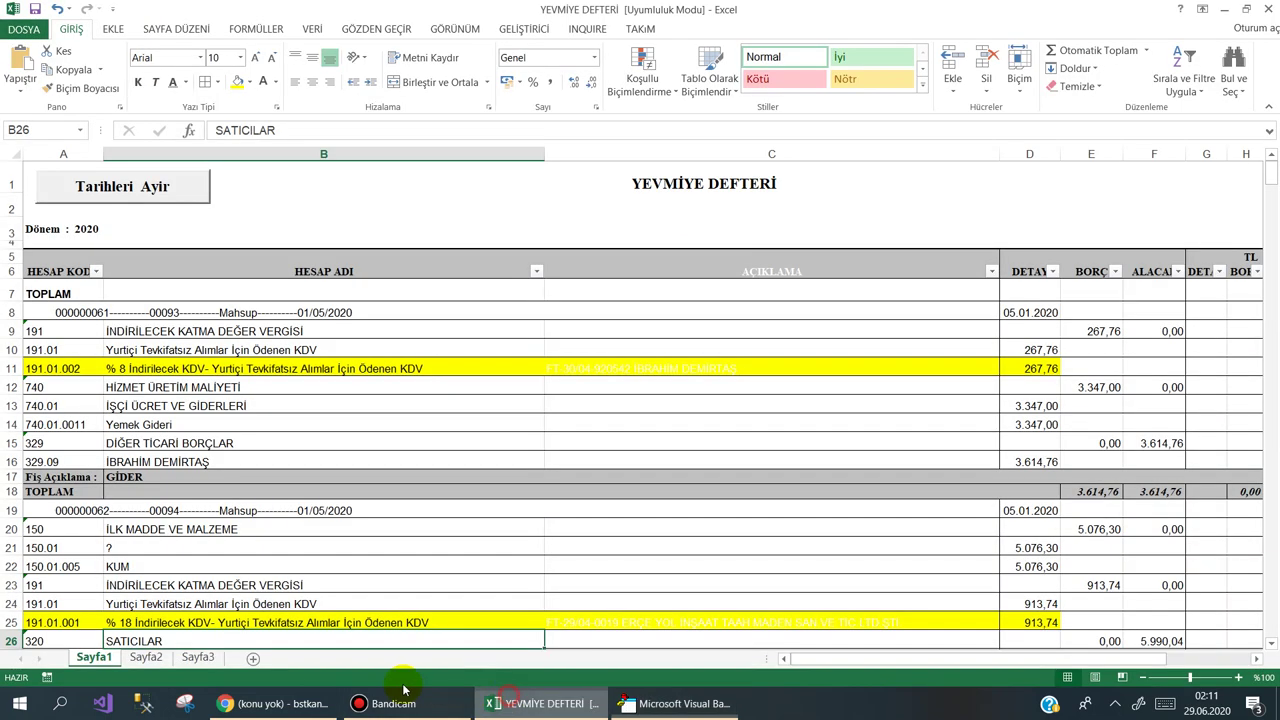
Select ledger rows 10–23, then row 38 showing 191.01.001 and amount 3.003,70 in D38
mouse_move(64, 349)
left_mouse_down()
mouse_move(58, 585)
mouse_move(68, 485)
left_mouse_up()
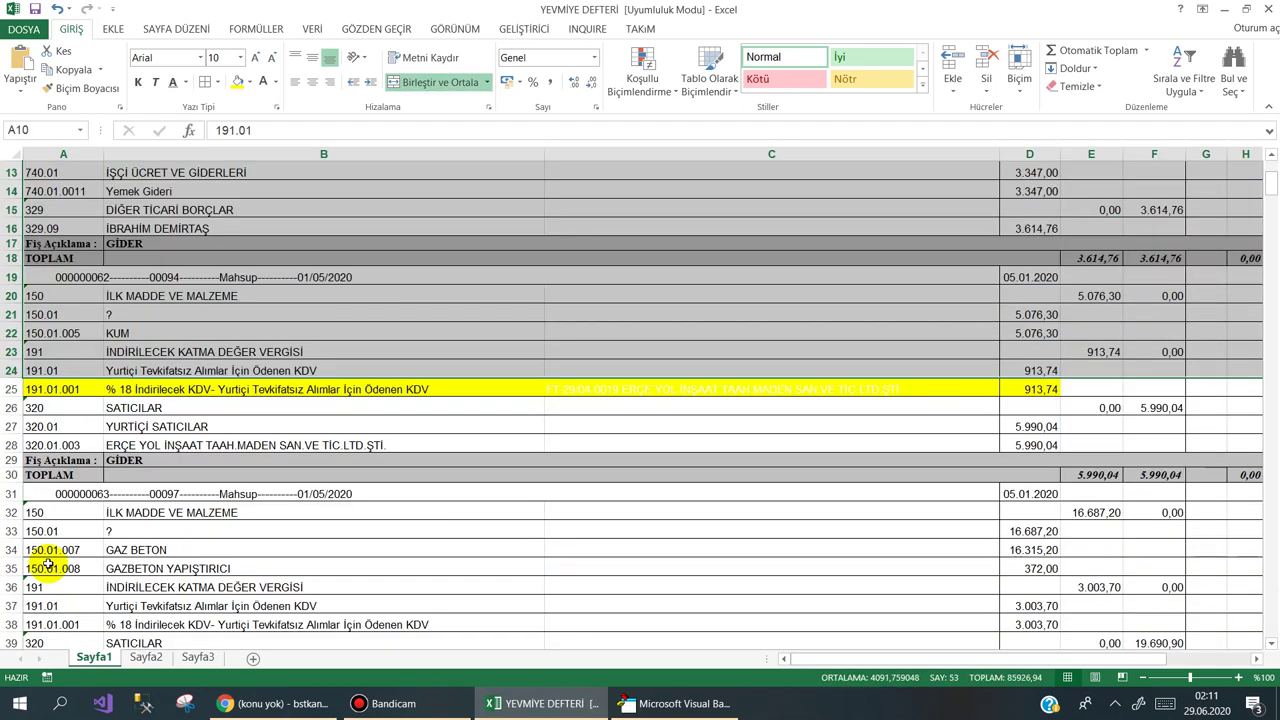
left_click(47, 623)
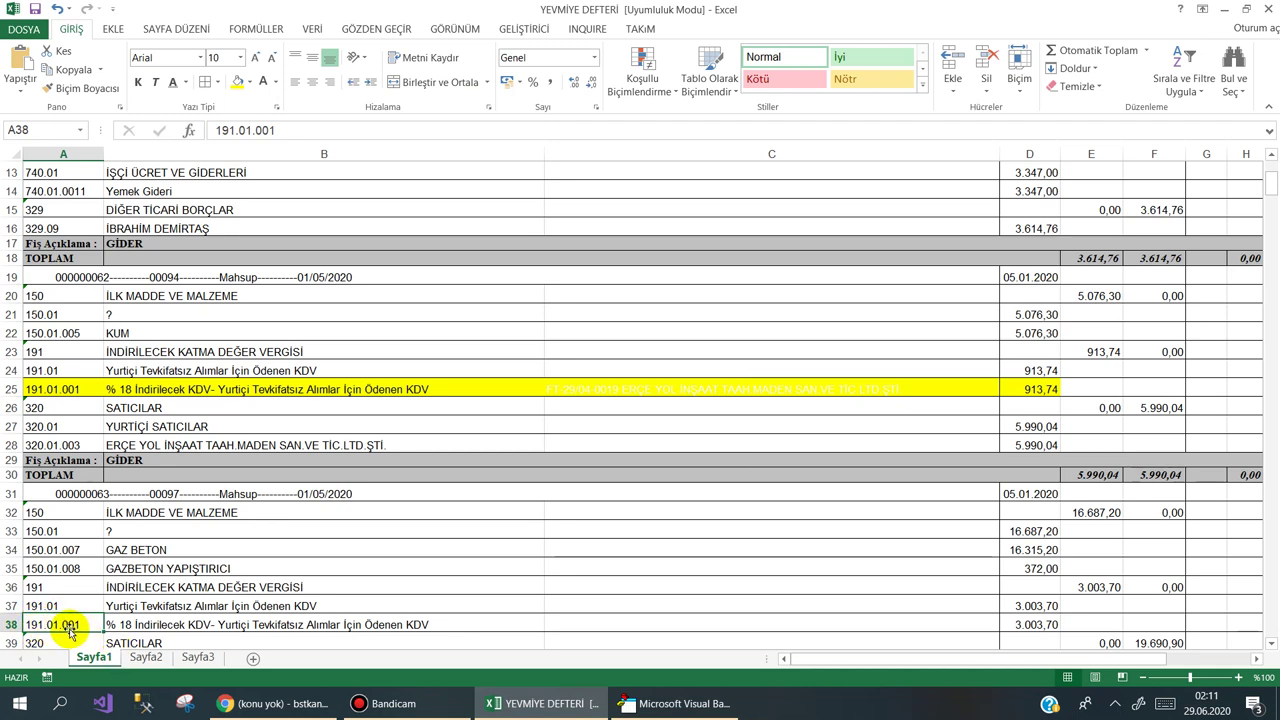
left_click_drag(90, 624, 1035, 627)
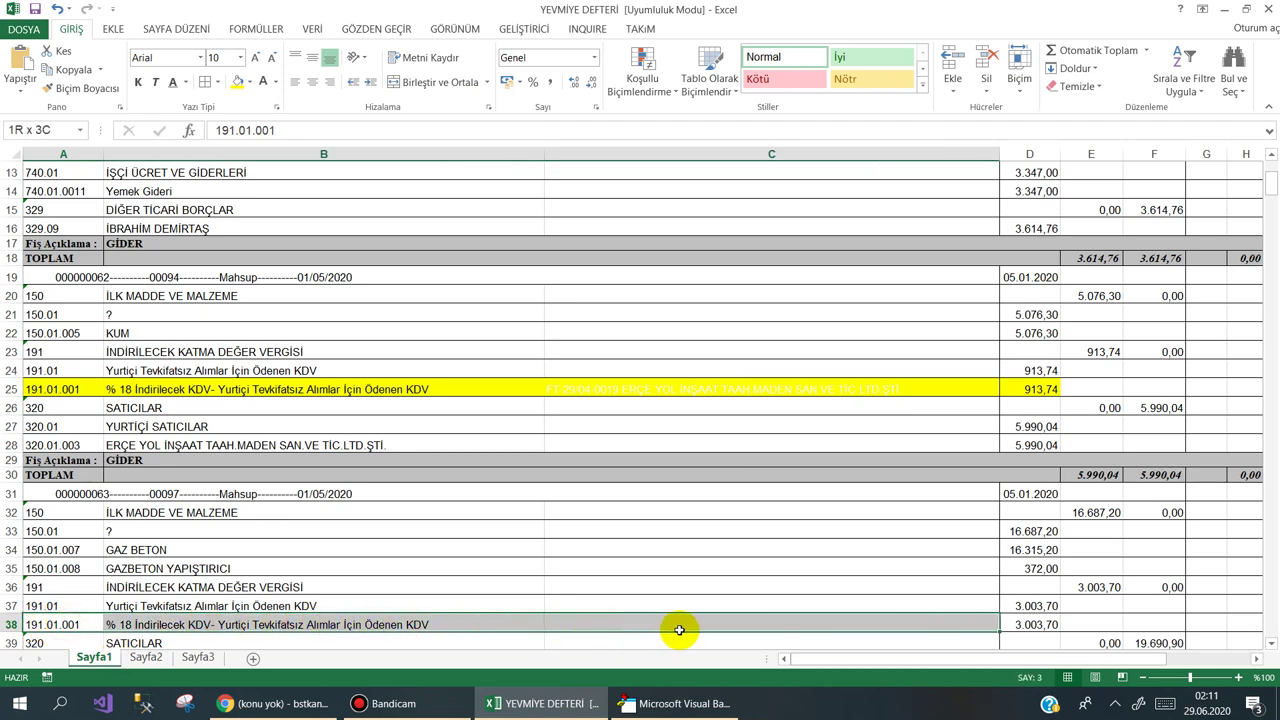
left_click(1035, 625)
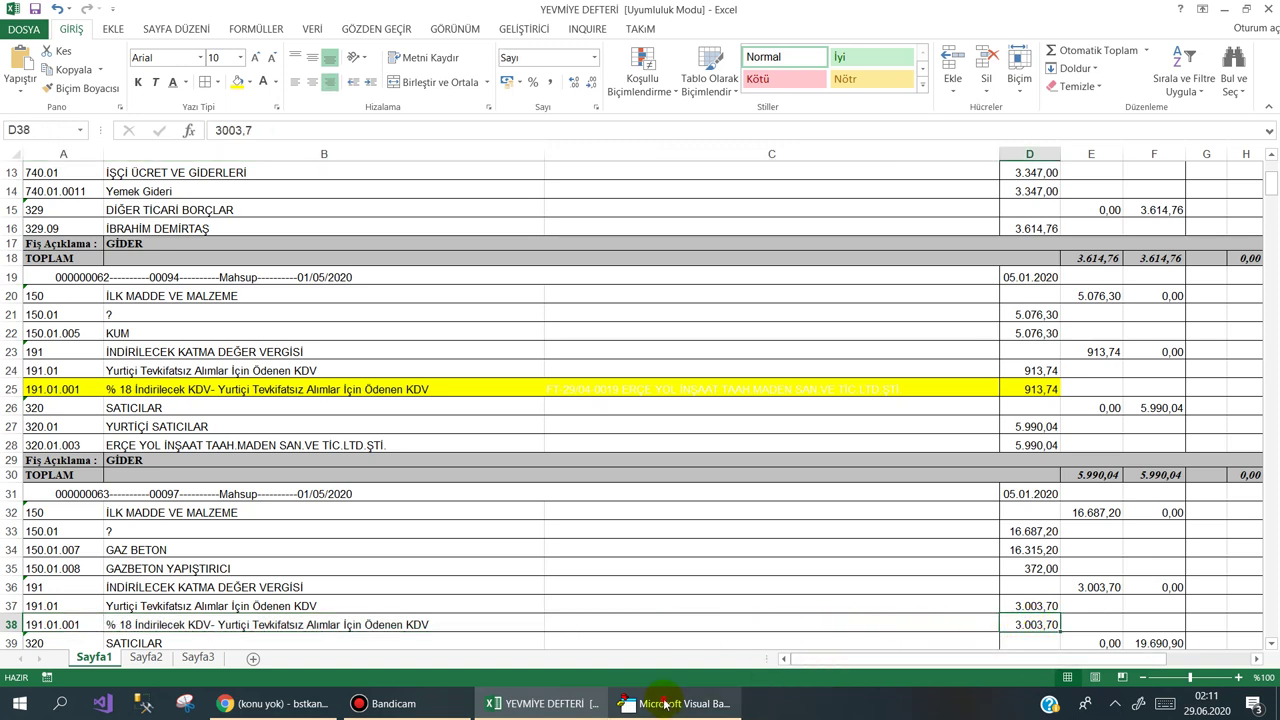
left_click(672, 703)
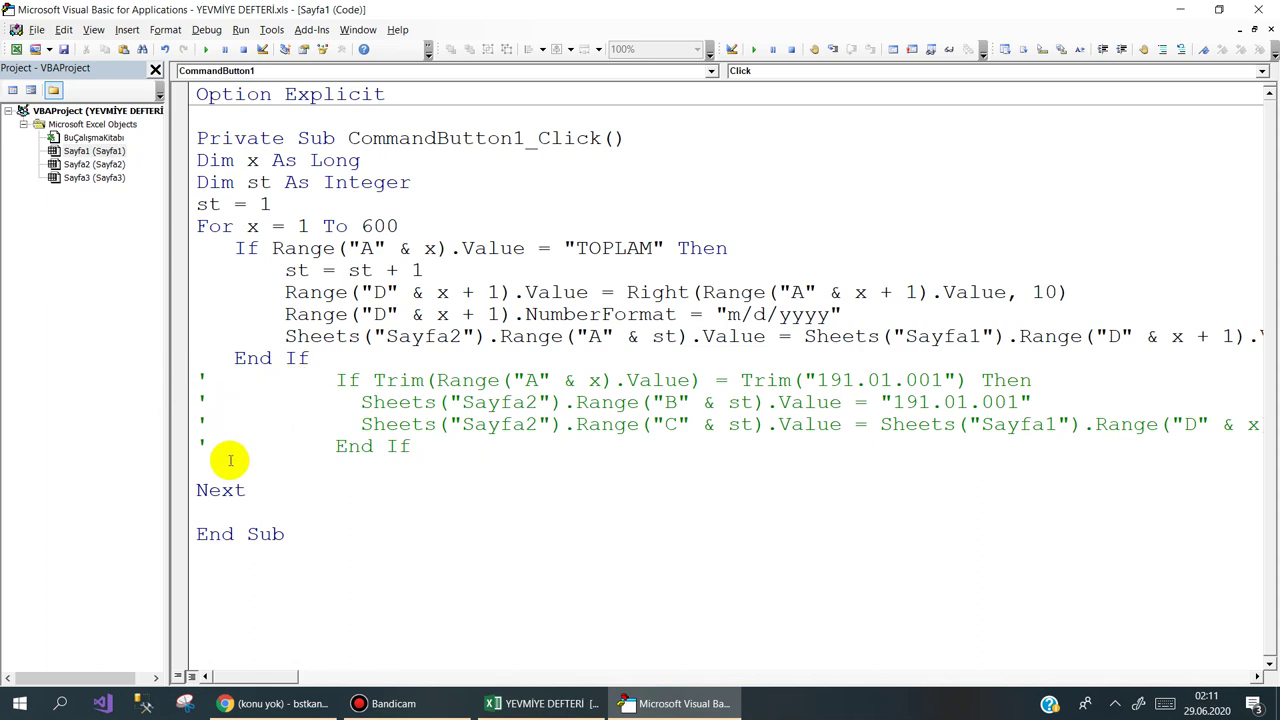
Uncomment the four-line If Trim("191.01.001") block with Uncomment Block
left_click_drag(202, 460, 185, 380)
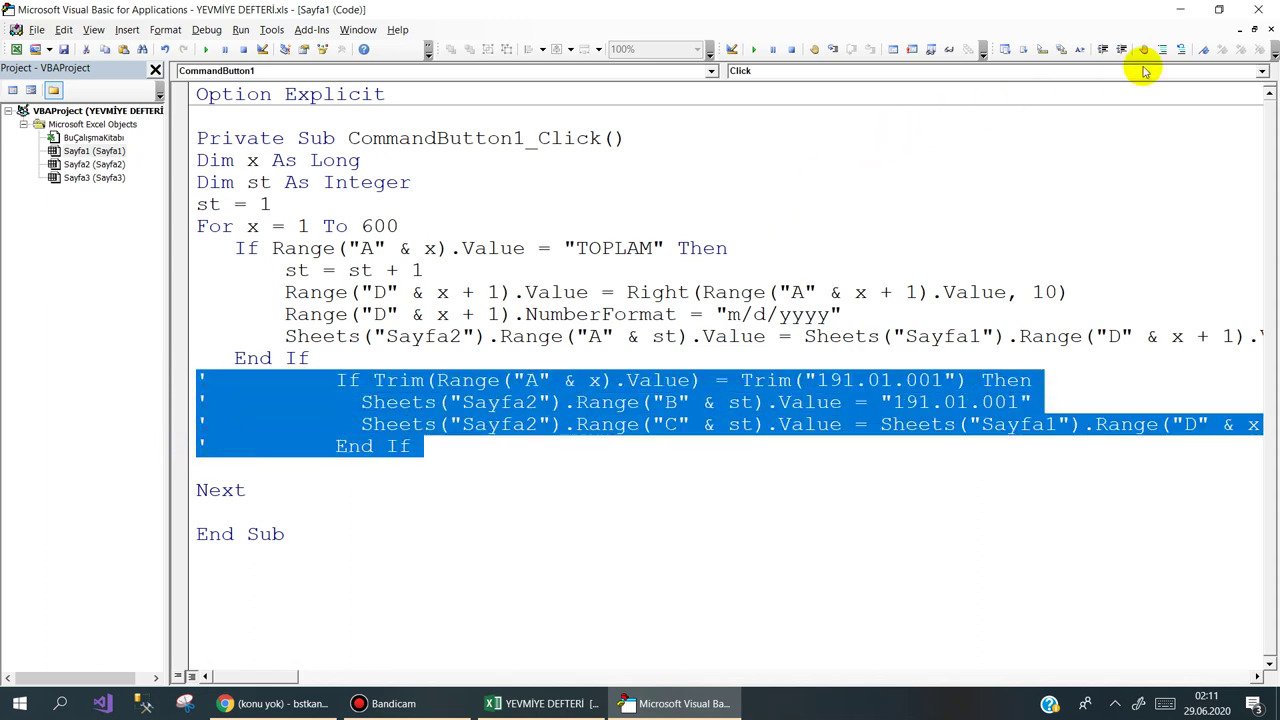
left_click(1179, 50)
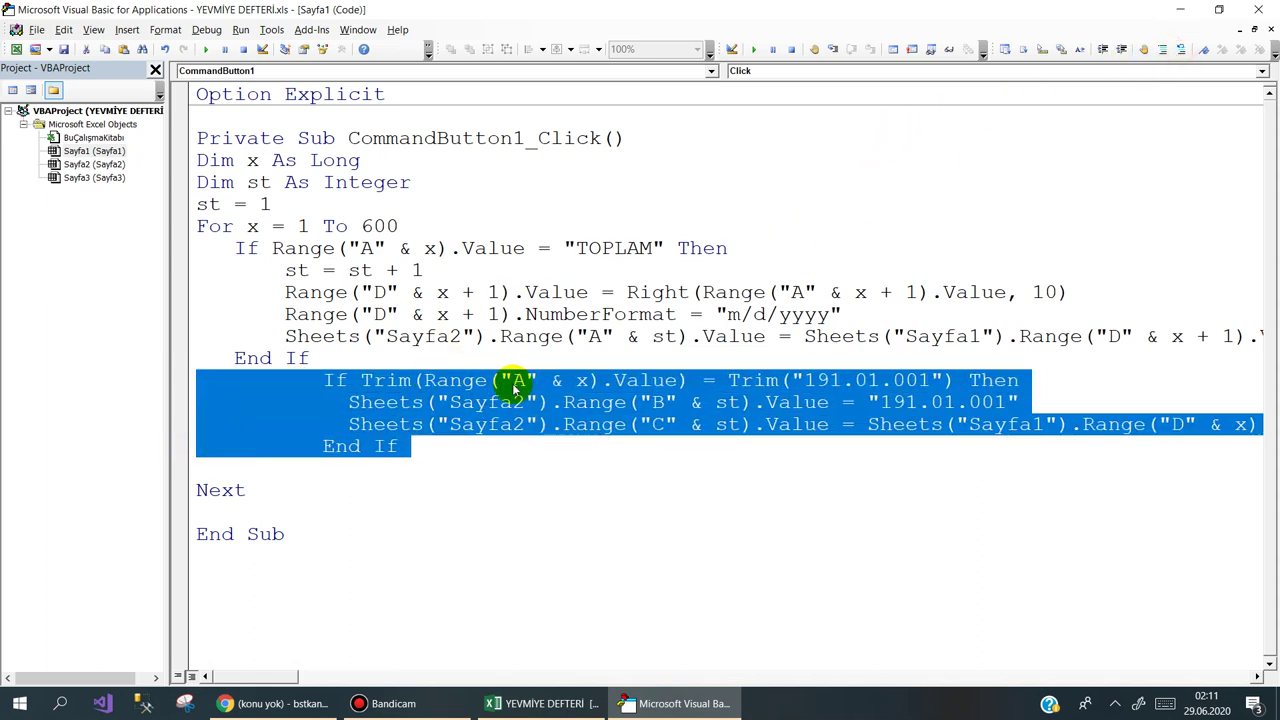
left_click(600, 390)
left_click(829, 381)
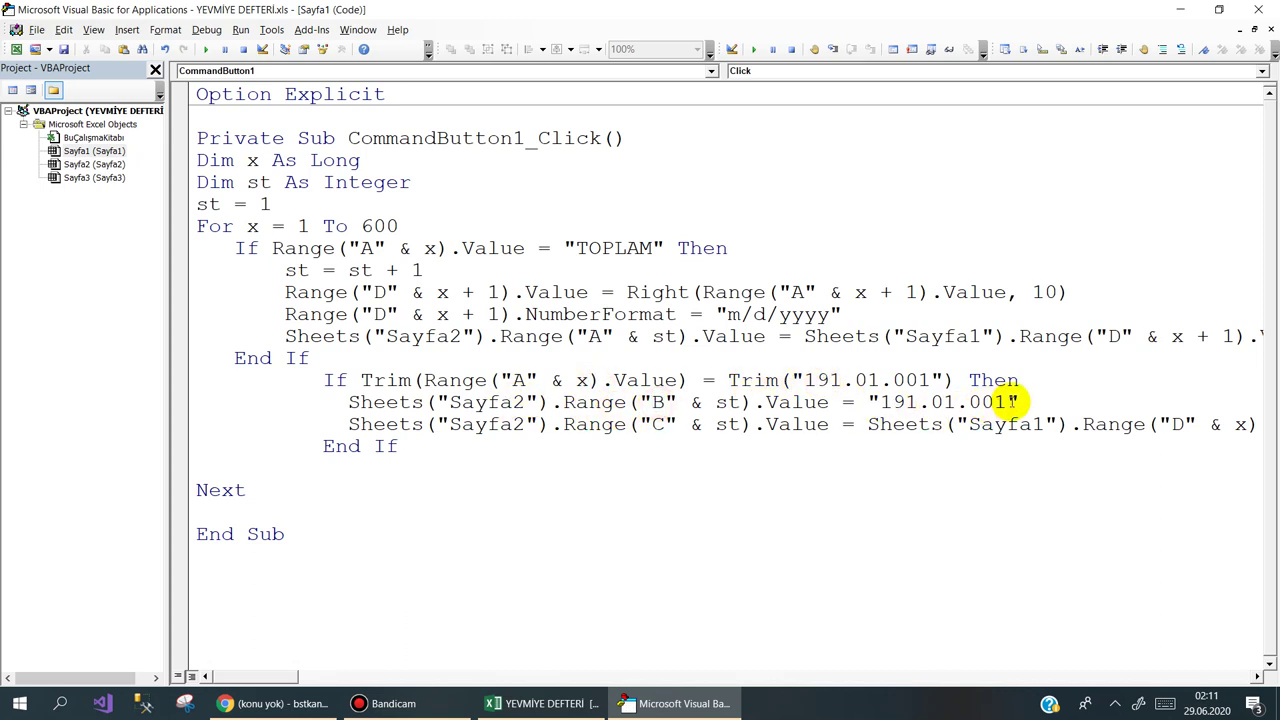
Highlight the 191.01.001 value for column B, target column C, and the Sayfa1 column D amount source
left_click_drag(1010, 402, 940, 402)
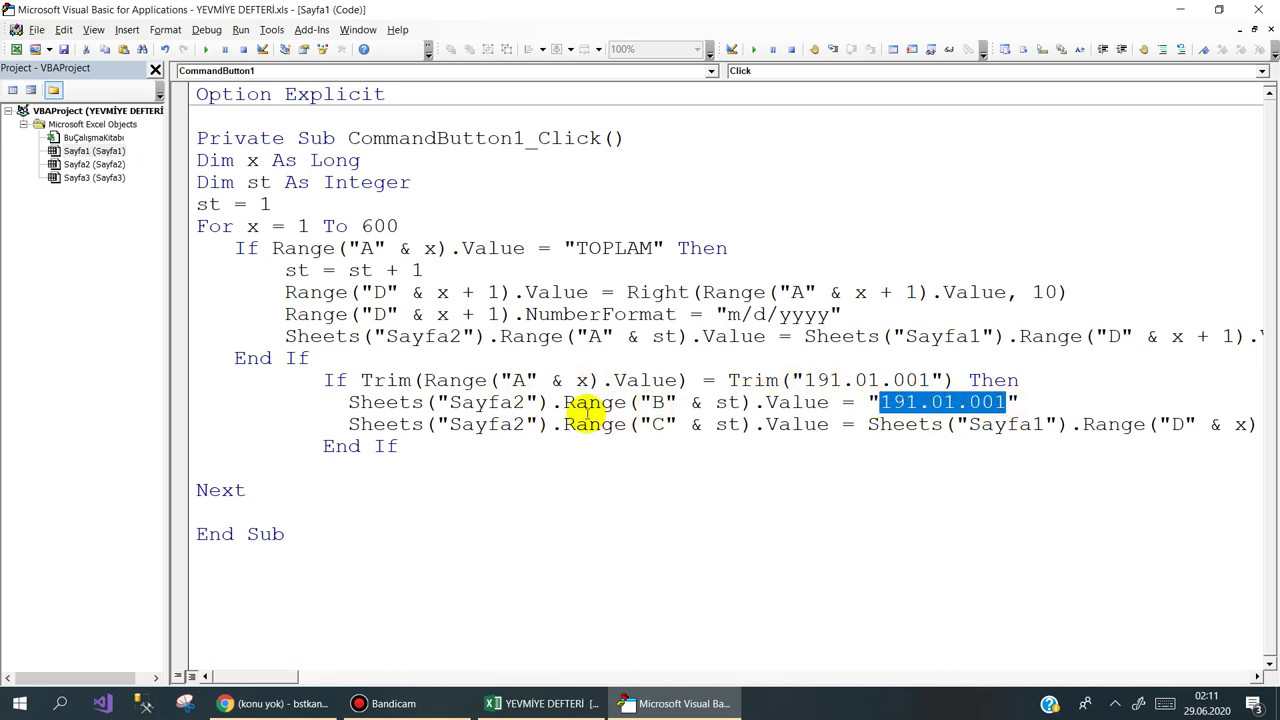
double_click(654, 424)
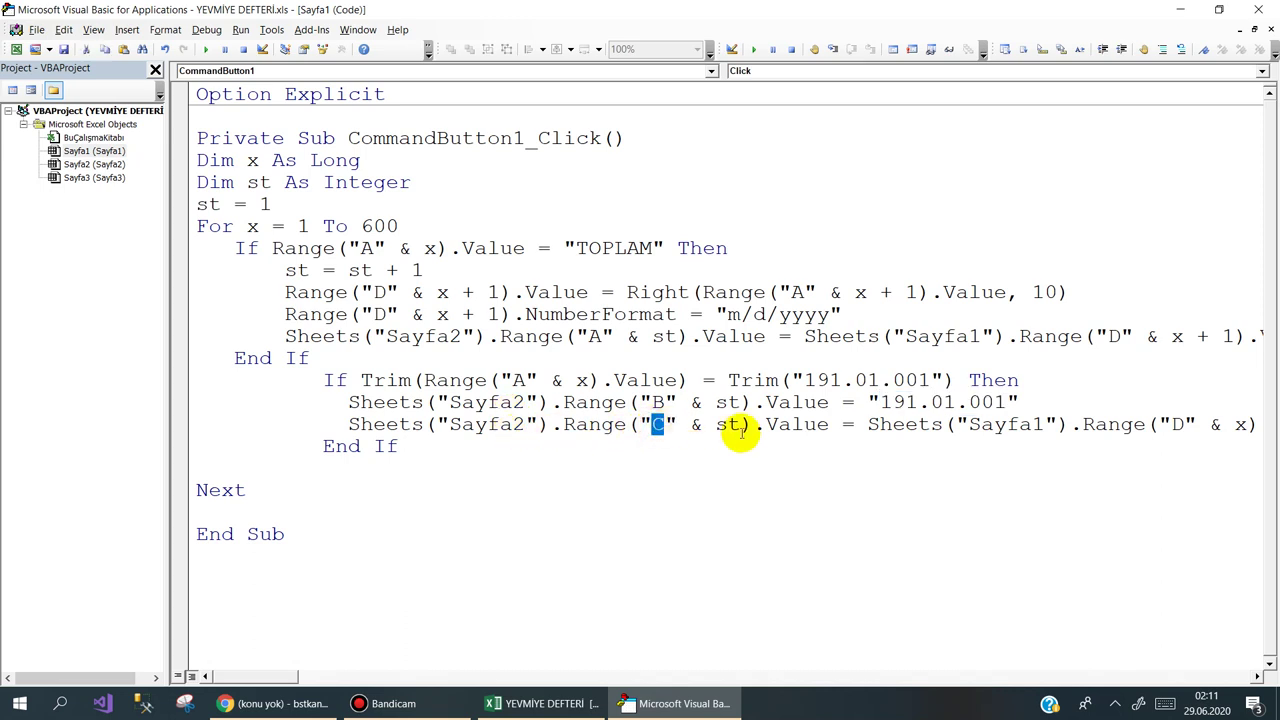
mouse_move(867, 424)
left_mouse_down()
mouse_move(1216, 444)
mouse_move(1258, 428)
left_mouse_up()
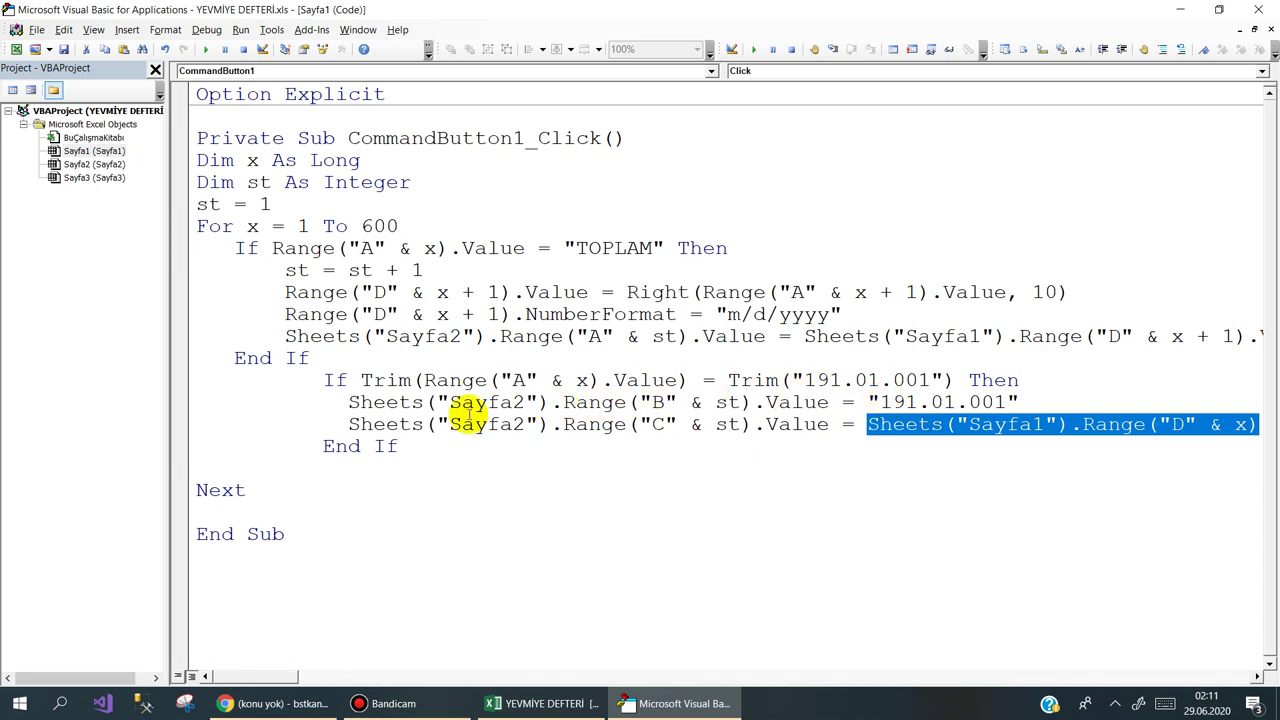
left_click_drag(500, 380, 866, 380)
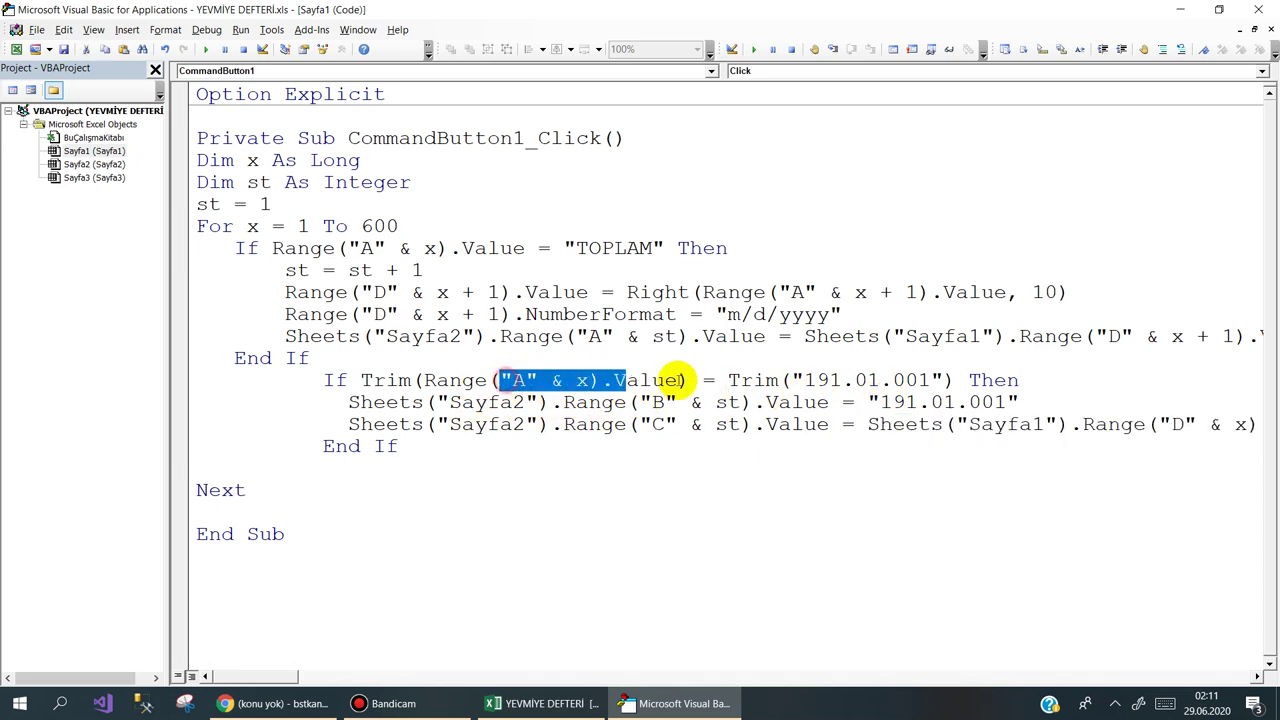
left_click_drag(880, 424, 1248, 424)
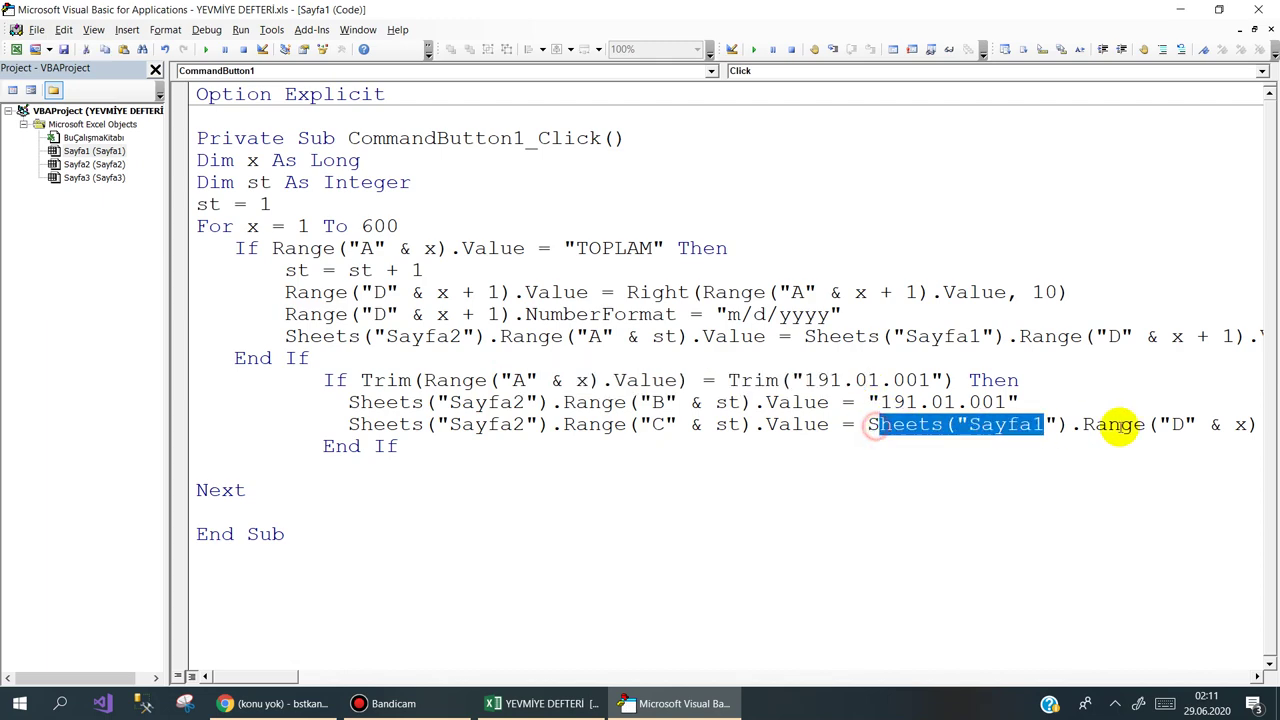
Glance at Sayfa2, then check the voucher header and date cells D8 and D19 on Sayfa1
left_click(523, 704)
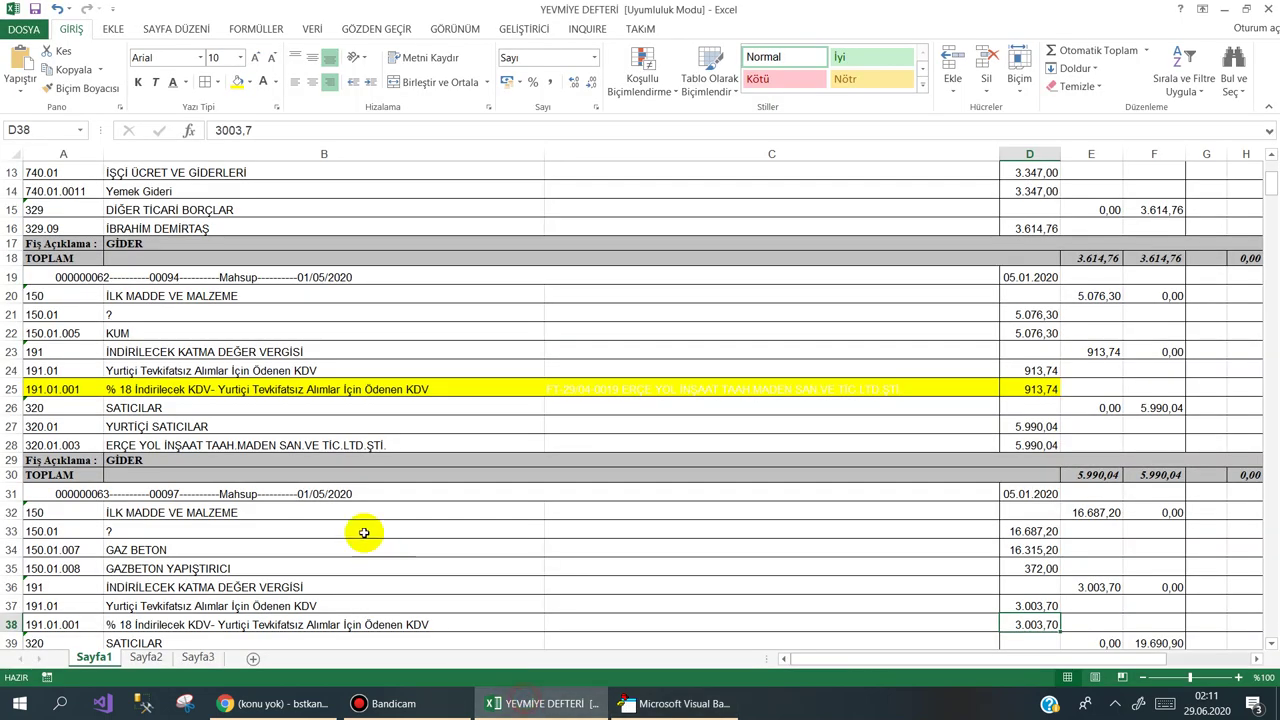
left_click(145, 657)
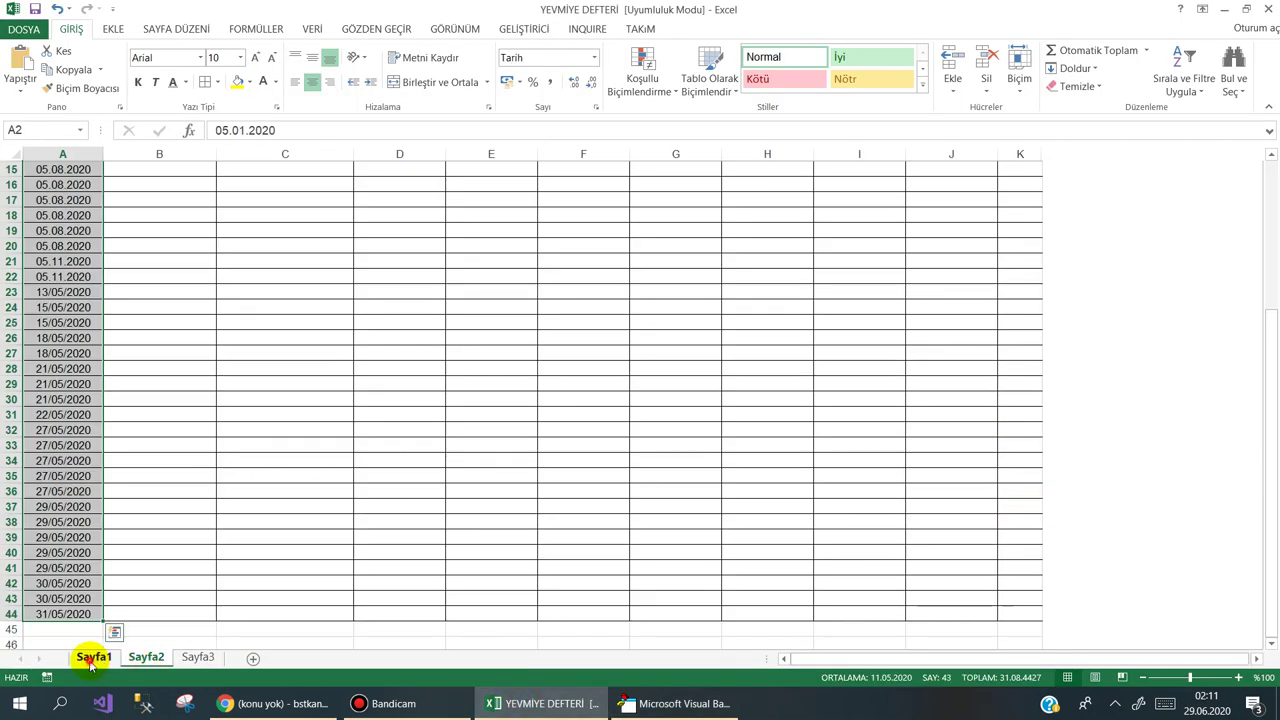
left_click(94, 657)
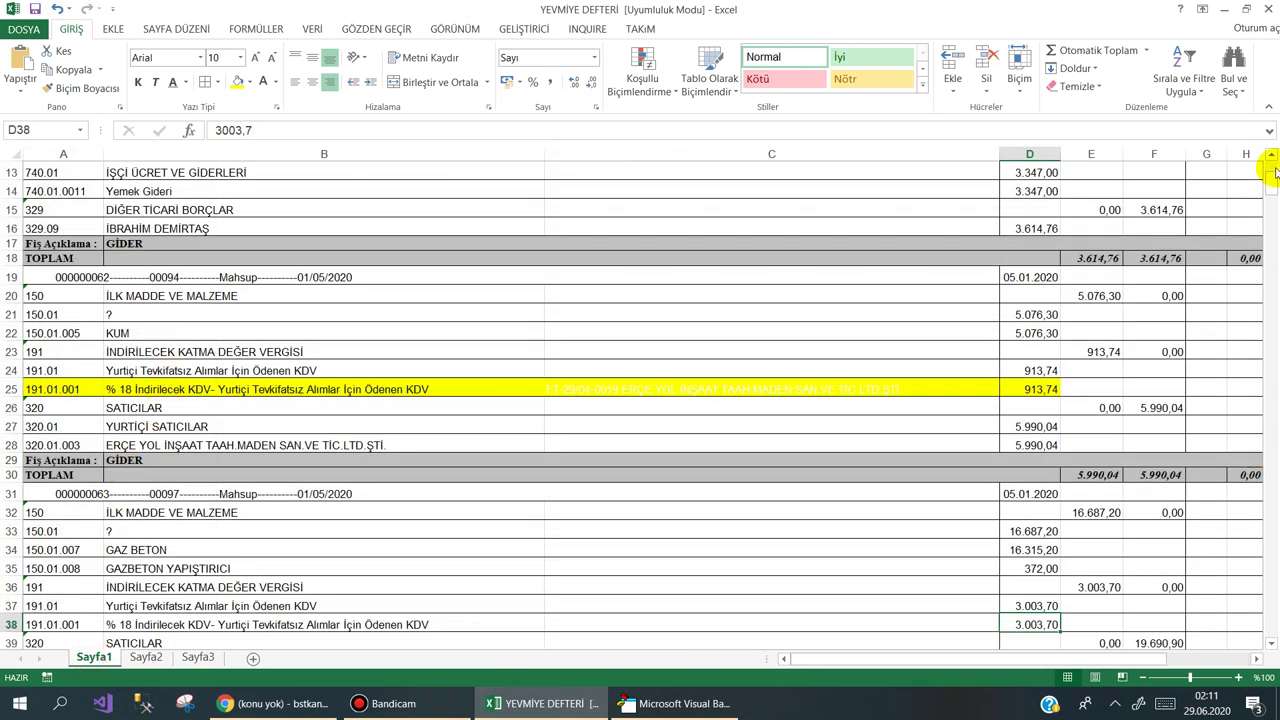
left_click_drag(1268, 190, 1268, 172)
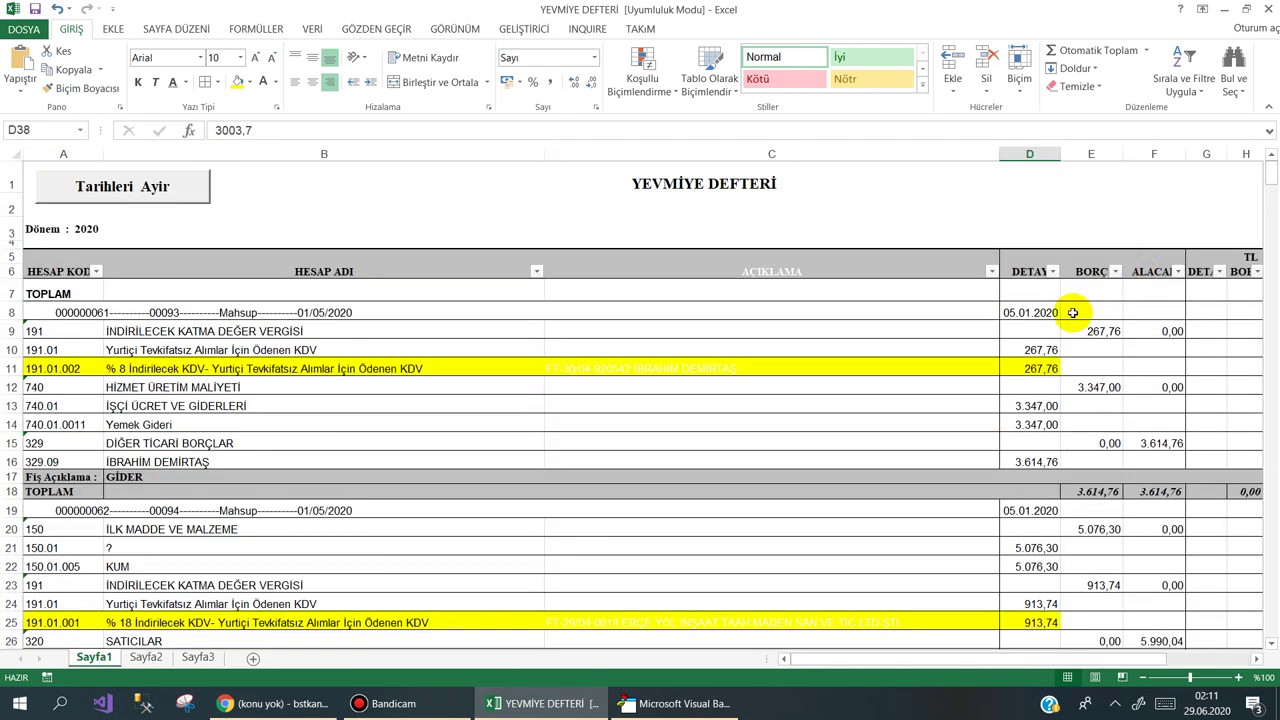
left_click(1029, 511)
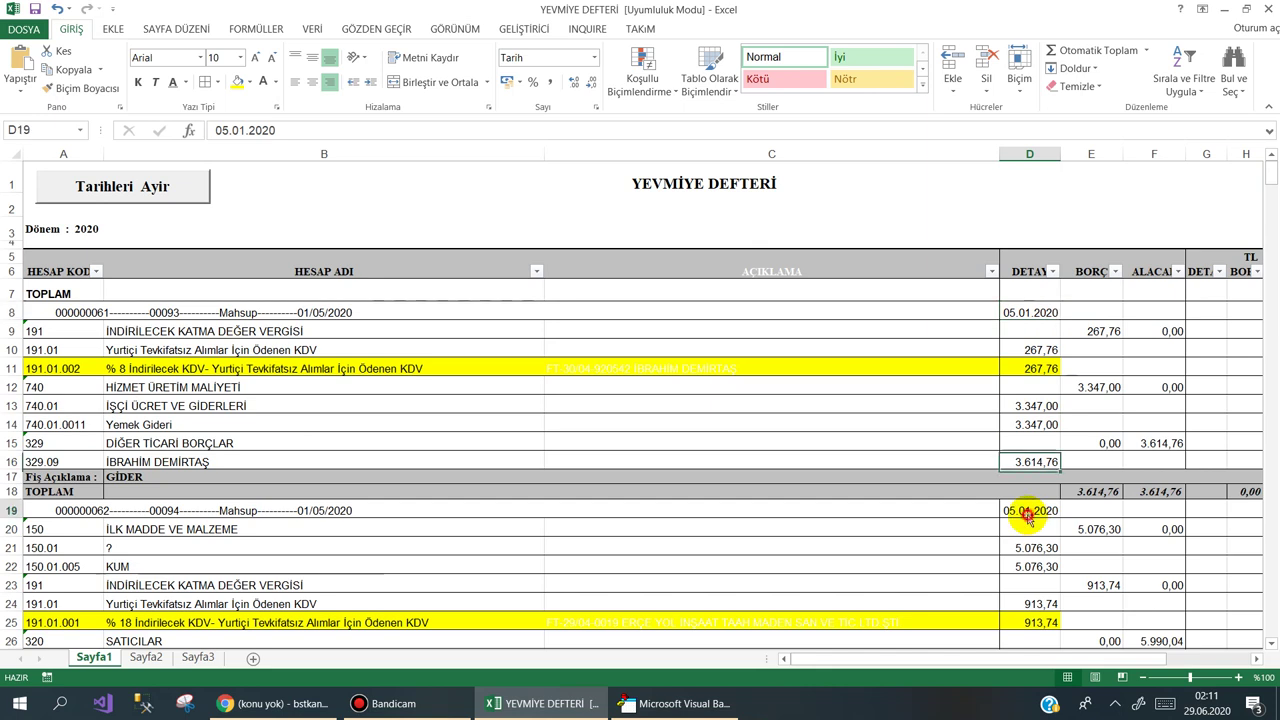
left_click(276, 313)
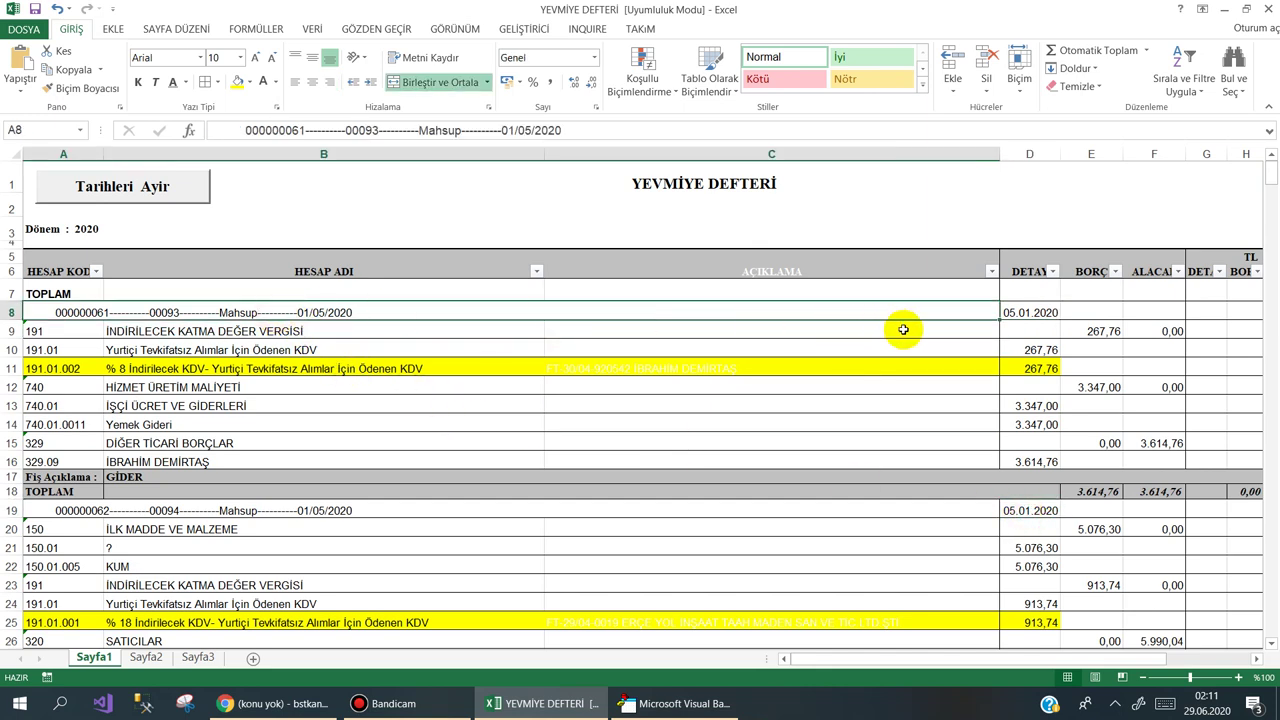
left_click(1020, 313)
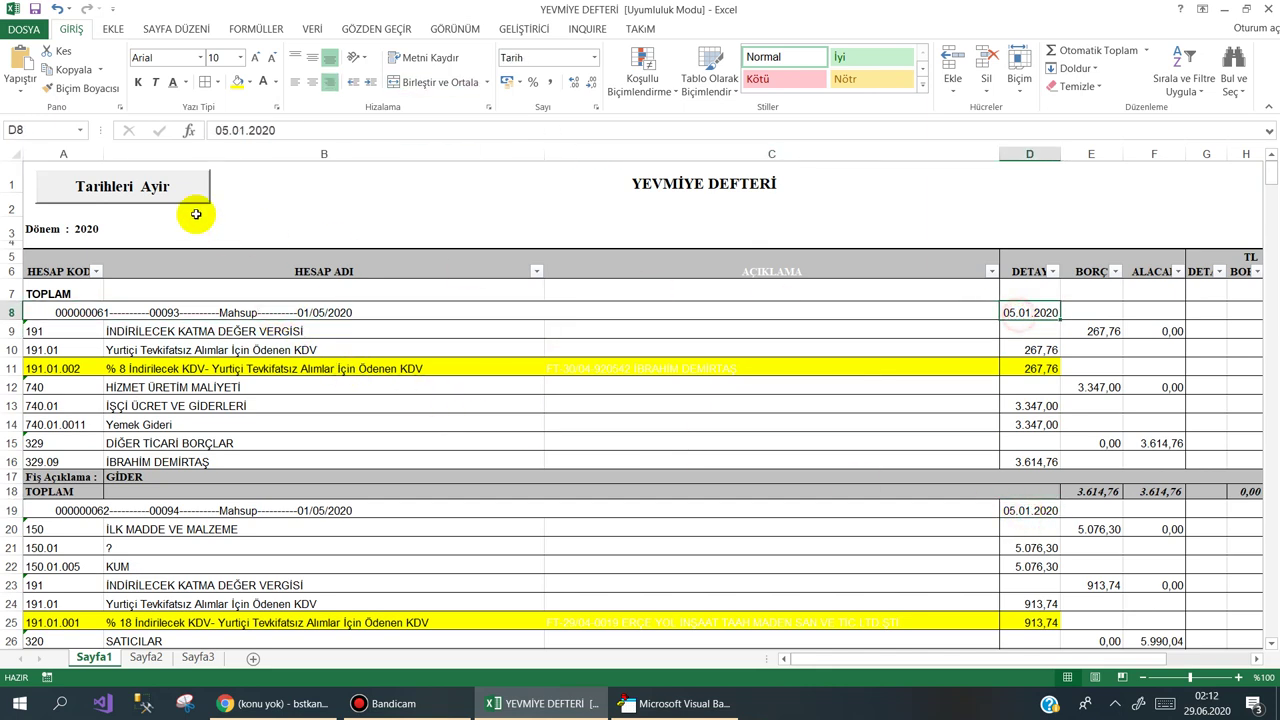
Rerun the macro, confirm Sayfa2 amounts such as 248,02 in C26, and return to the Gmail request
left_click(137, 188)
left_click(146, 657)
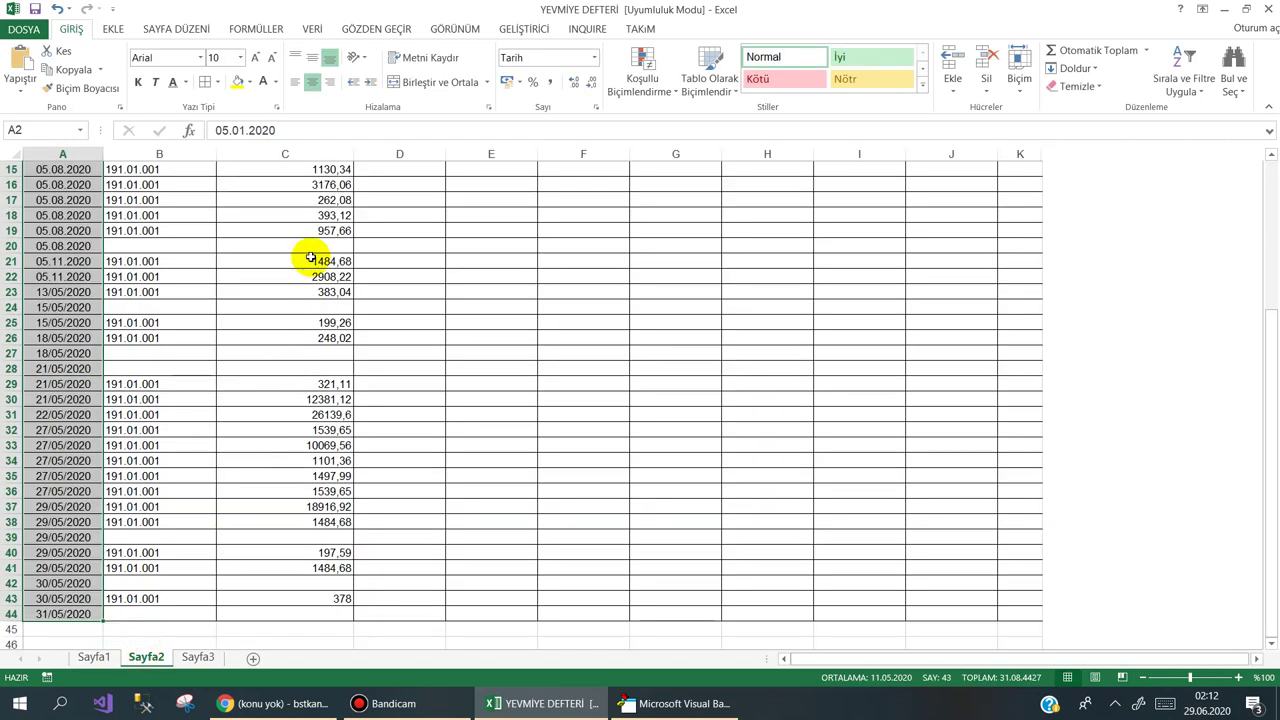
left_click(263, 336)
left_click_drag(1274, 503, 1270, 315)
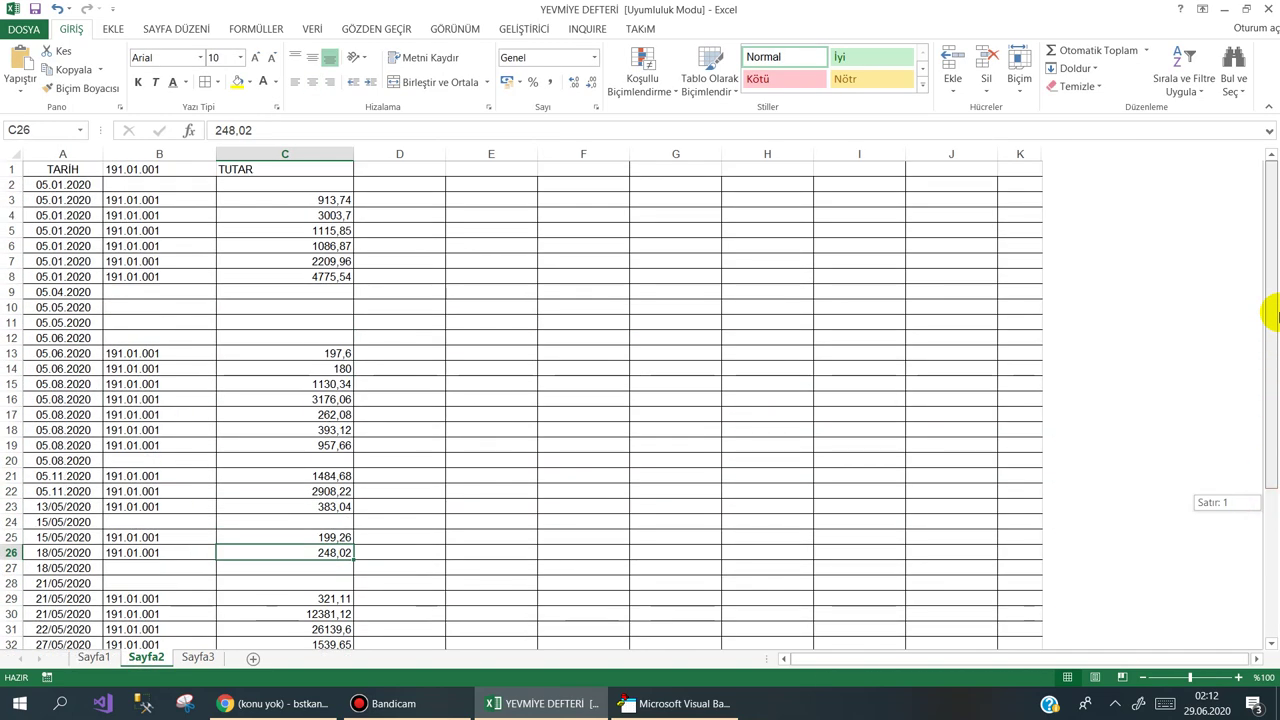
mouse_move(272, 710)
left_click(294, 620)
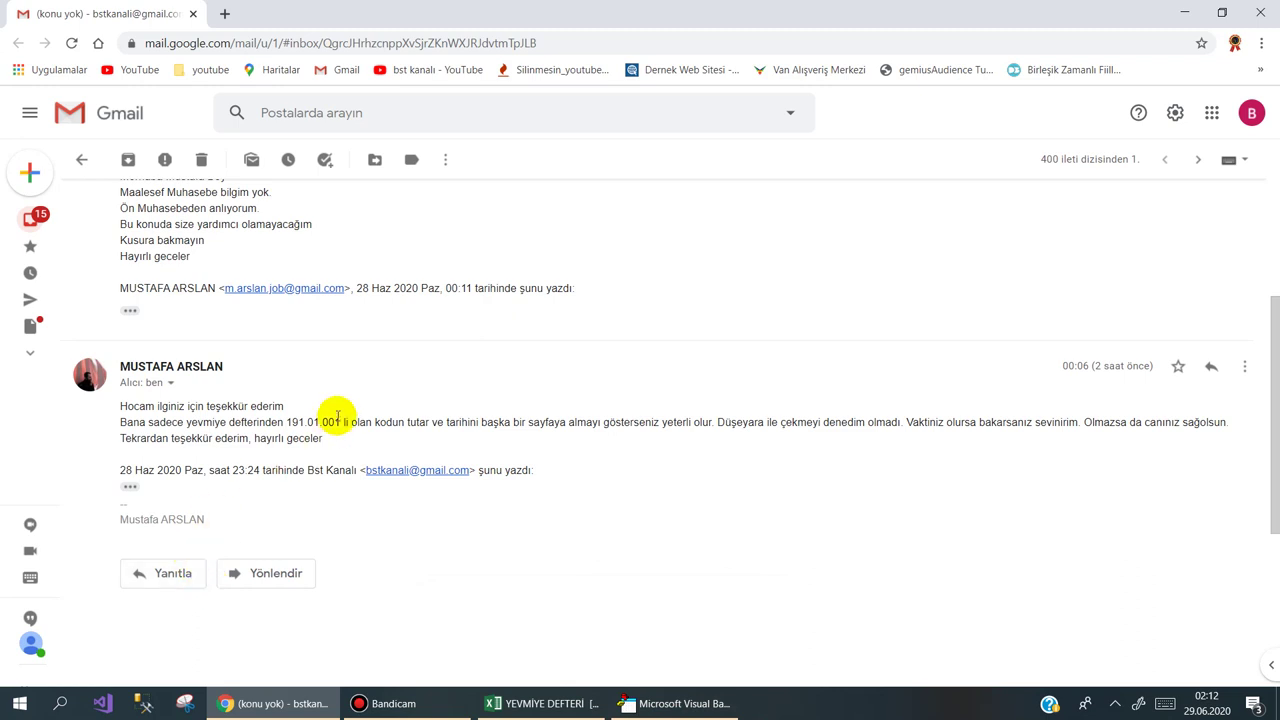
left_click(415, 703)
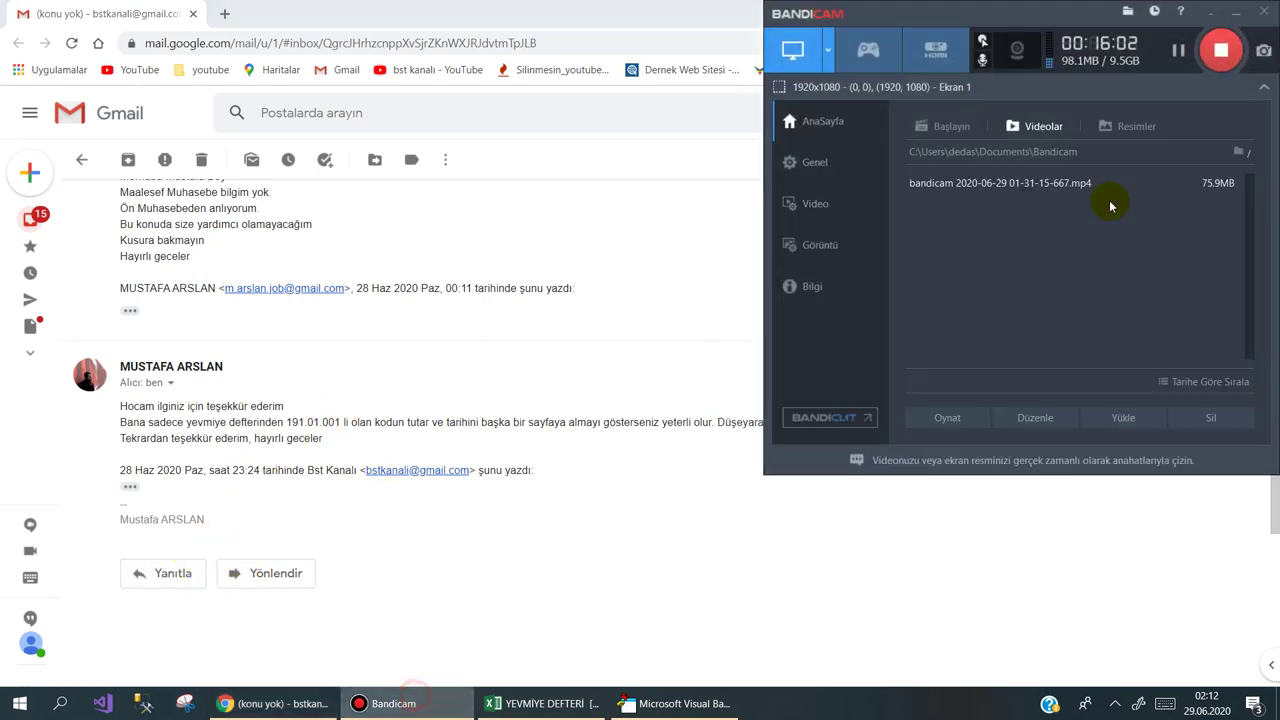